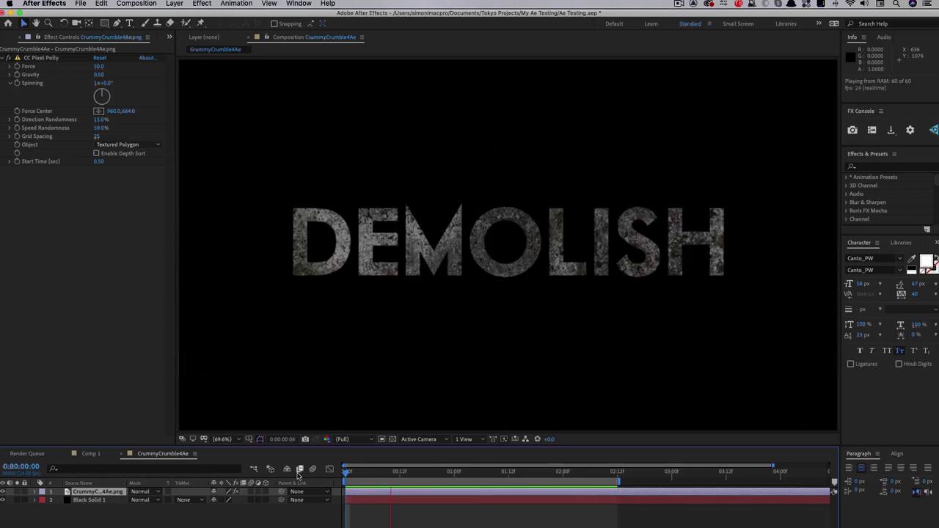
left_click_drag(421, 473, 403, 475)
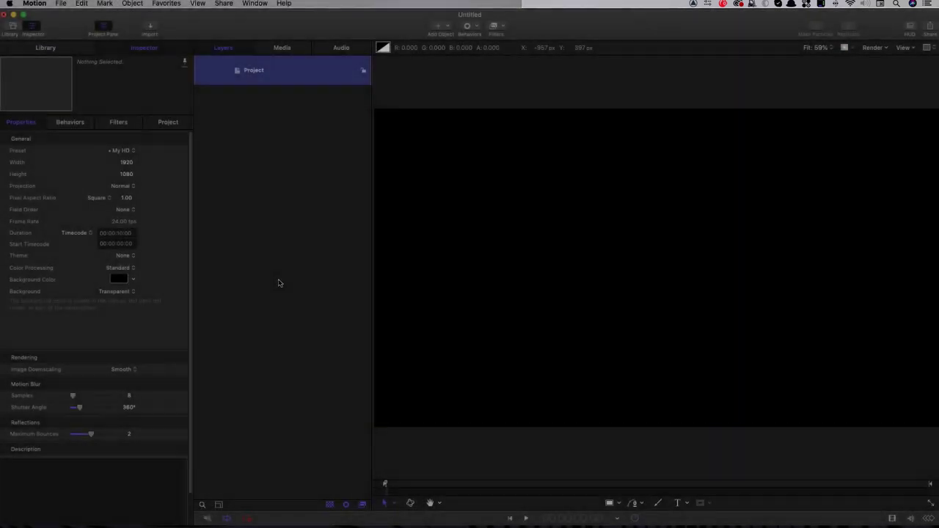
Step: Duplicate the project's empty group three times to make four groups
left_click(279, 283)
left_click(258, 74)
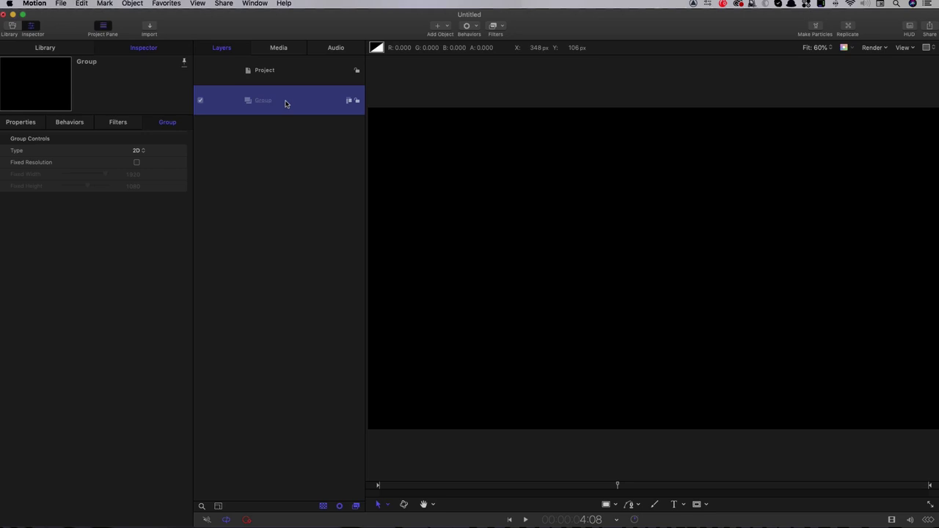
left_click(304, 203)
left_click(303, 97)
right_click(303, 98)
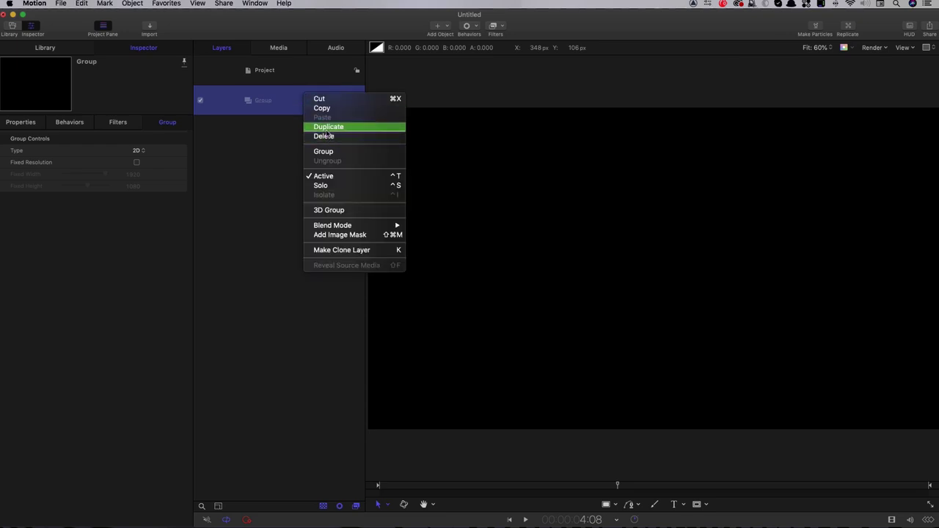
left_click(295, 100)
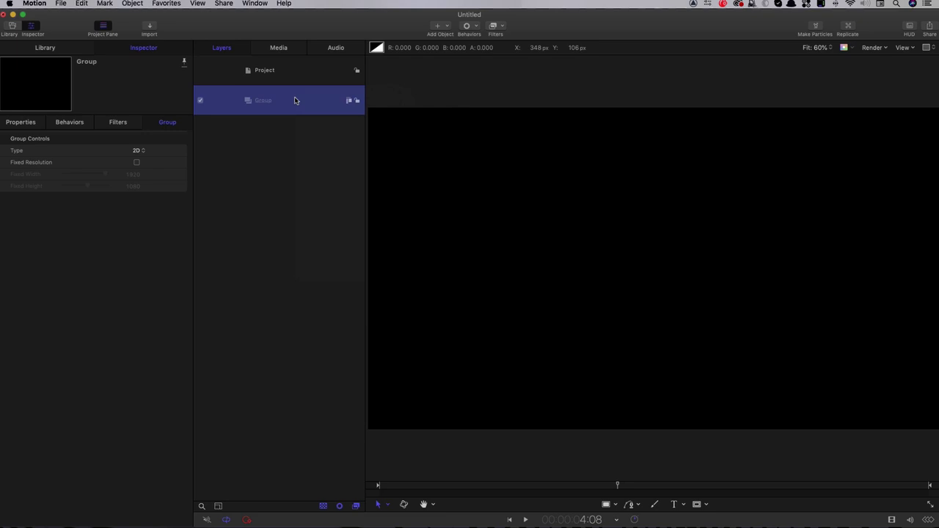
key("super+d")
key("super+d")
key("super+d")
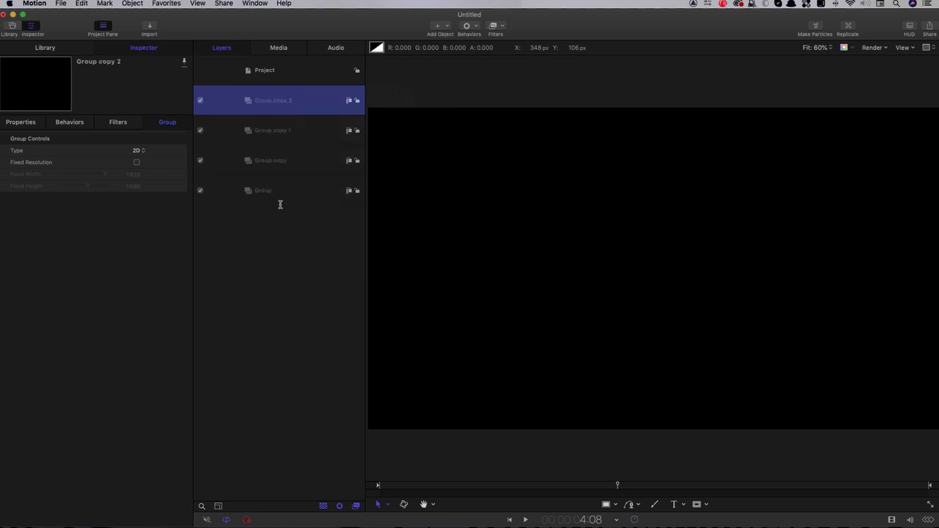
Step: Rename the original group SHAPE and the first copy above it INVERT
double_click(270, 193)
type("SSHAPE")
key("Return")
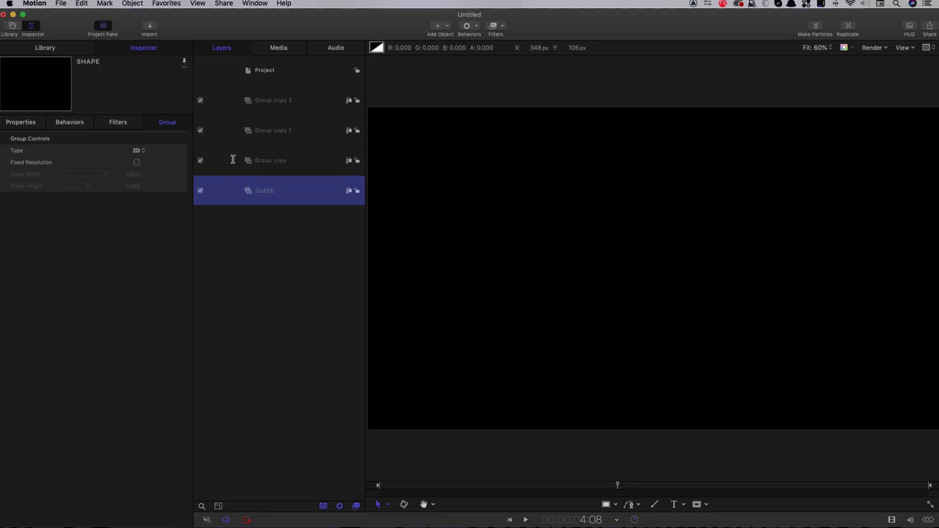
left_click(276, 163)
double_click(293, 160)
type("INVC")
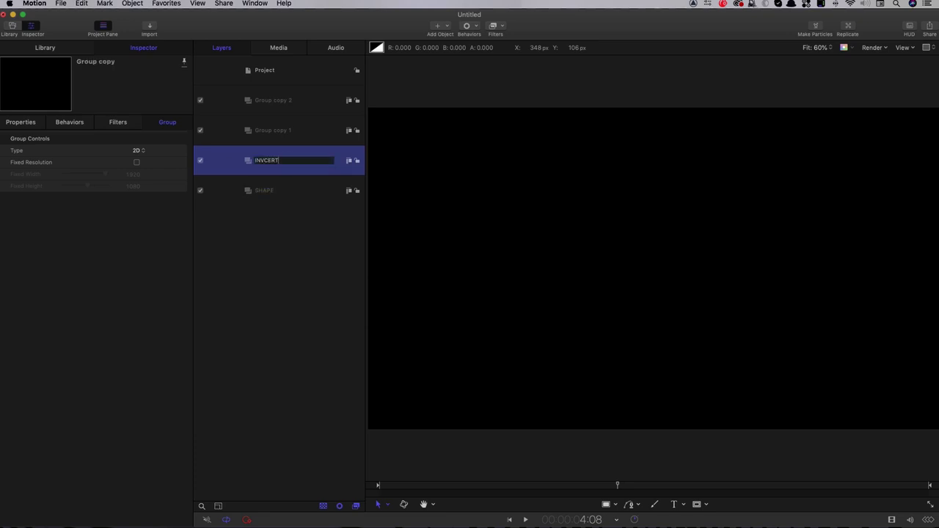
type("ERT")
key("Return")
Step: Rename the second group copy DISPLACE and the uppermost copy WALL
double_click(266, 129)
type("DISPLACE")
key("Return")
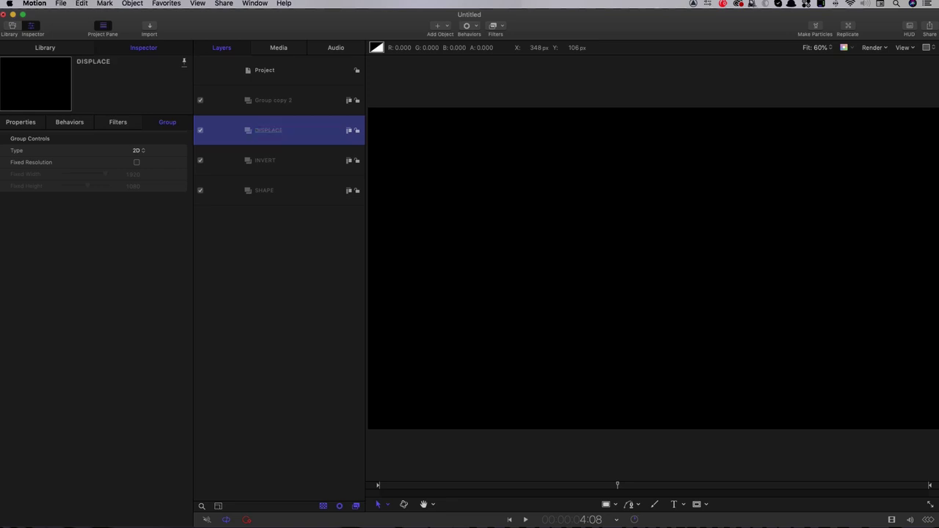
double_click(272, 99)
left_click_drag(294, 101, 272, 101)
key("super+a")
type("WA")
key("Return")
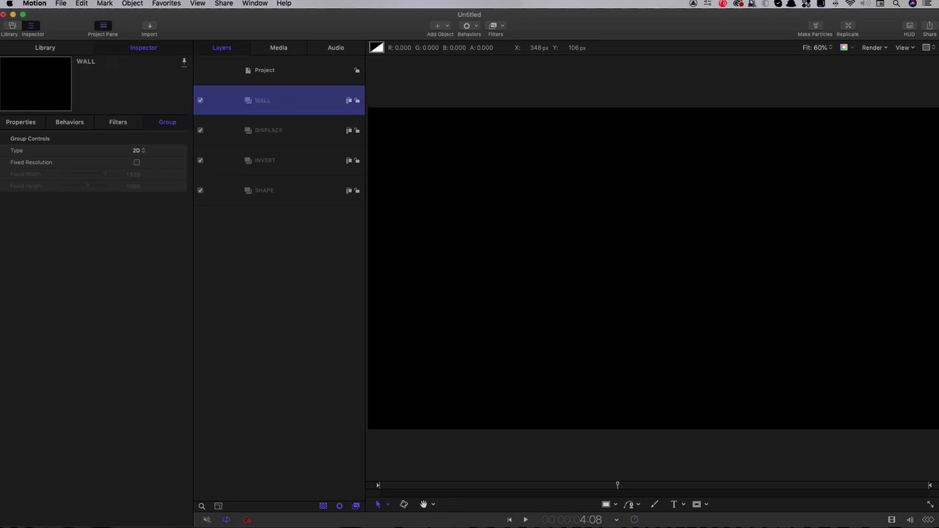
Step: Nest the INVERT group inside DISPLACE and the SHAPE group inside INVERT
left_click(266, 160)
left_click(276, 190, "shift")
left_click_drag(277, 189, 304, 129)
left_click(282, 293)
left_click_drag(264, 193, 310, 168)
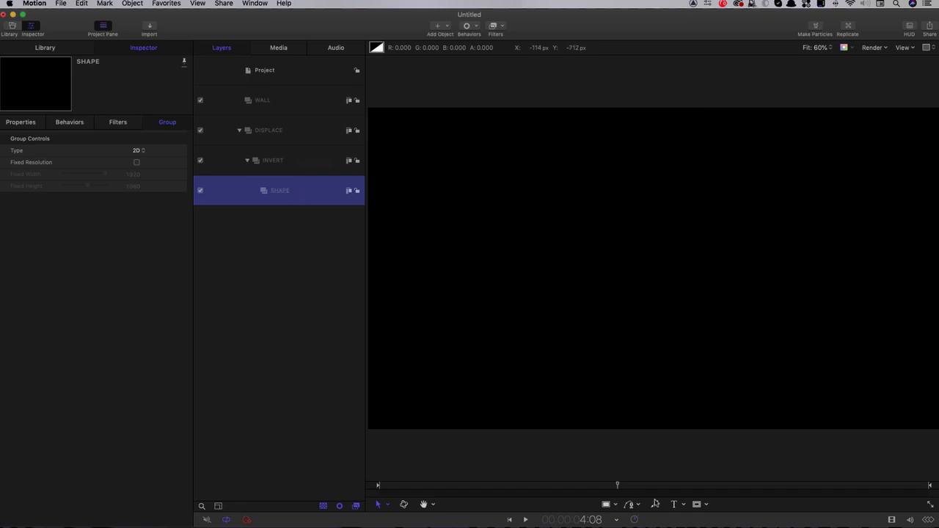
Step: Add the text DEMOLITION to the SHAPE group and centre its alignment
left_click(675, 505)
left_click(530, 235)
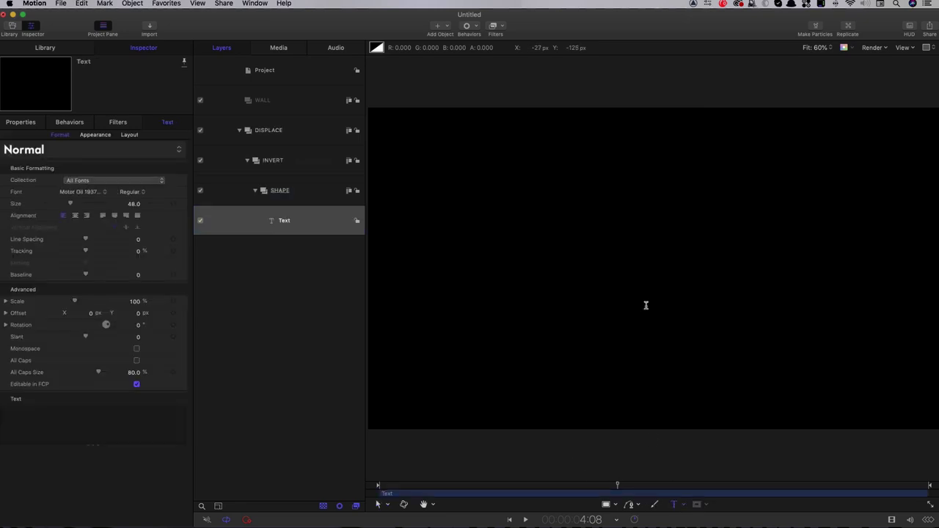
type("DEMOLITION")
left_click(75, 215)
Step: Set the DEMOLITION text's size to 240 and its baseline to -80
left_click(133, 204)
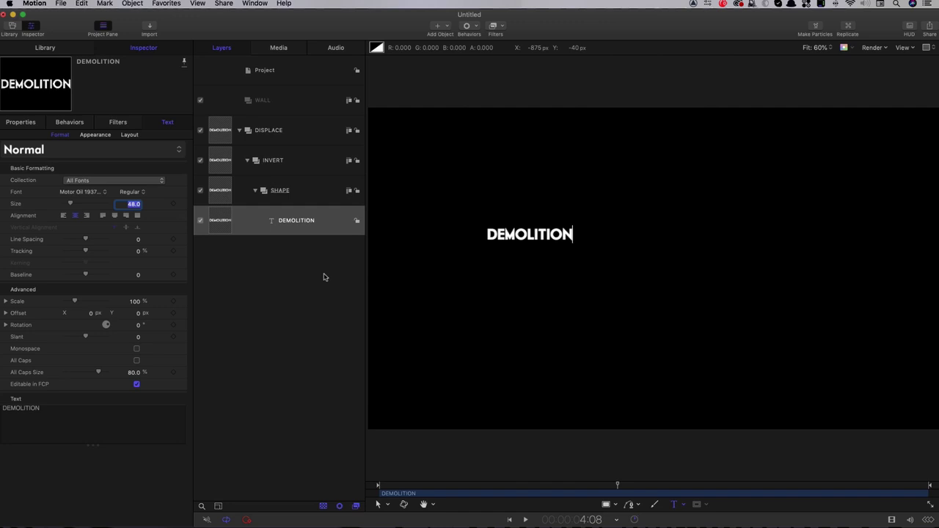
type("240")
key("Return")
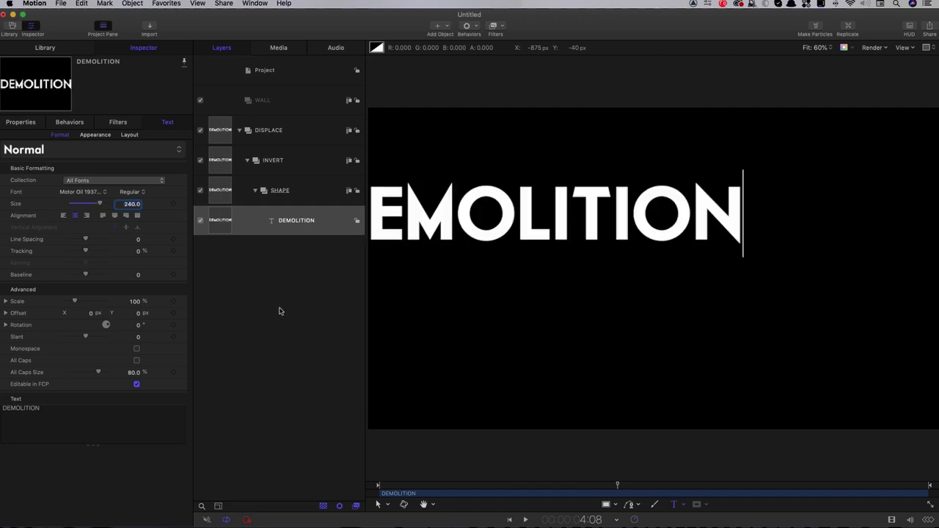
left_click(138, 274)
type("-80")
key("Return")
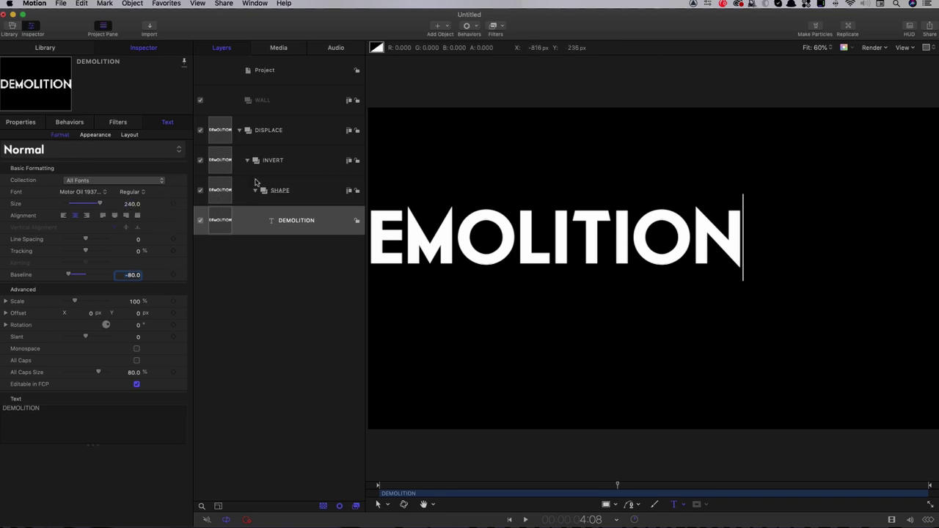
Step: Reset the DEMOLITION text's transform parameters to their defaults
left_click(27, 123)
right_click(75, 137)
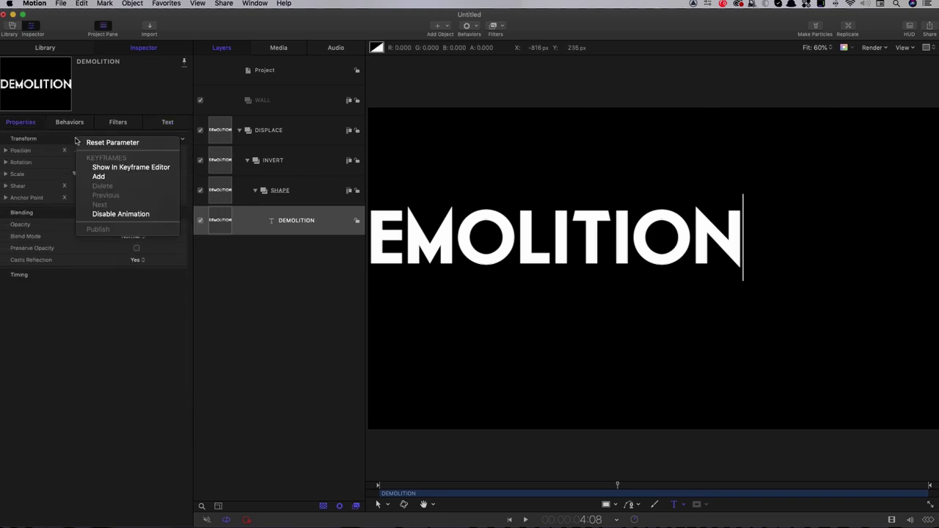
left_click(101, 143)
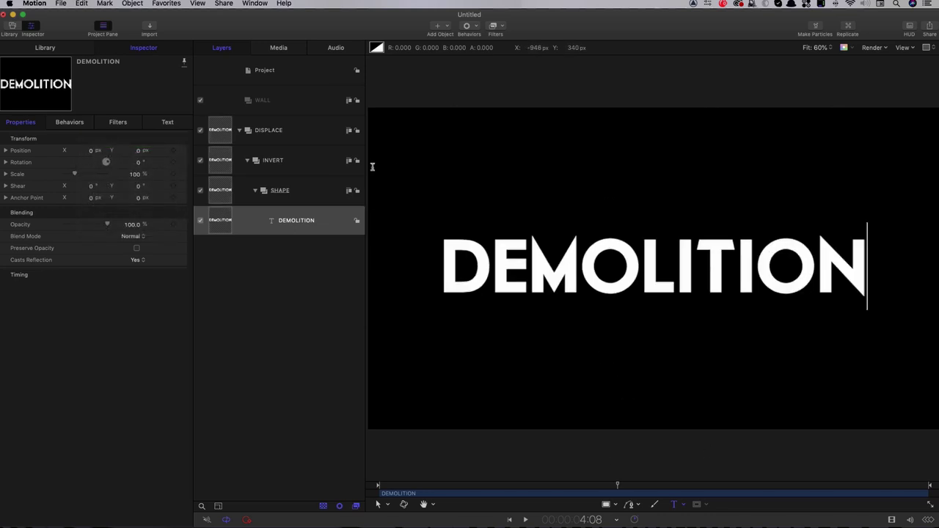
Step: Apply the Negative colour filter to the INVERT group
left_click(219, 160)
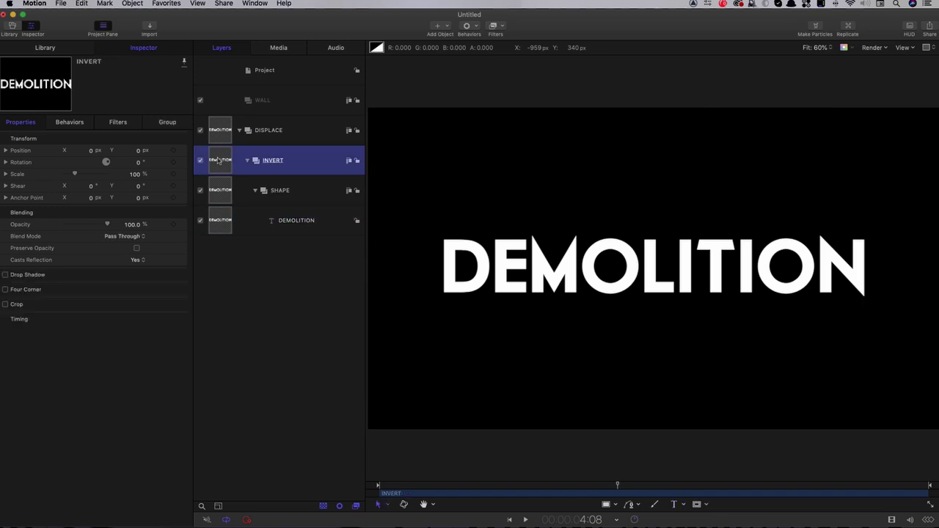
left_click(502, 26)
mouse_move(504, 62)
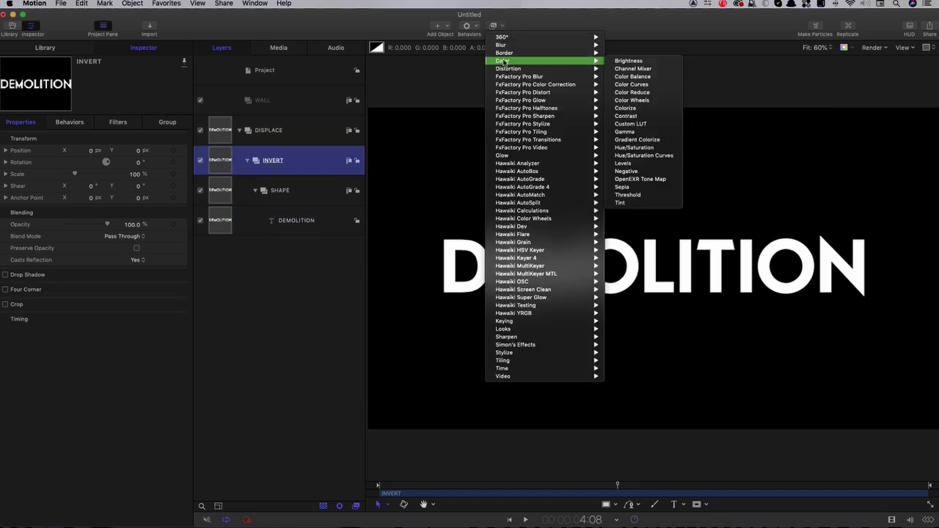
left_click(628, 171)
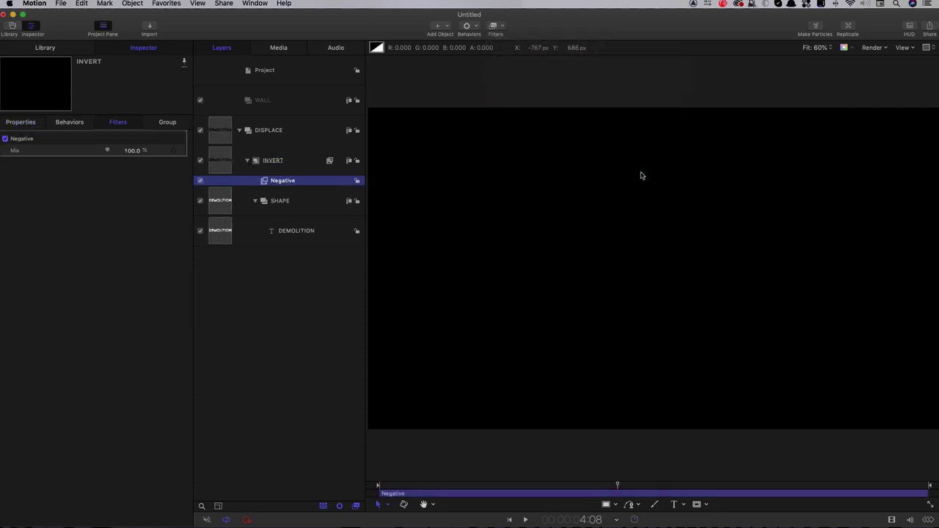
Step: Add a Color Solid generator to the SHAPE group and place it beneath the DEMOLITION text
left_click(222, 202)
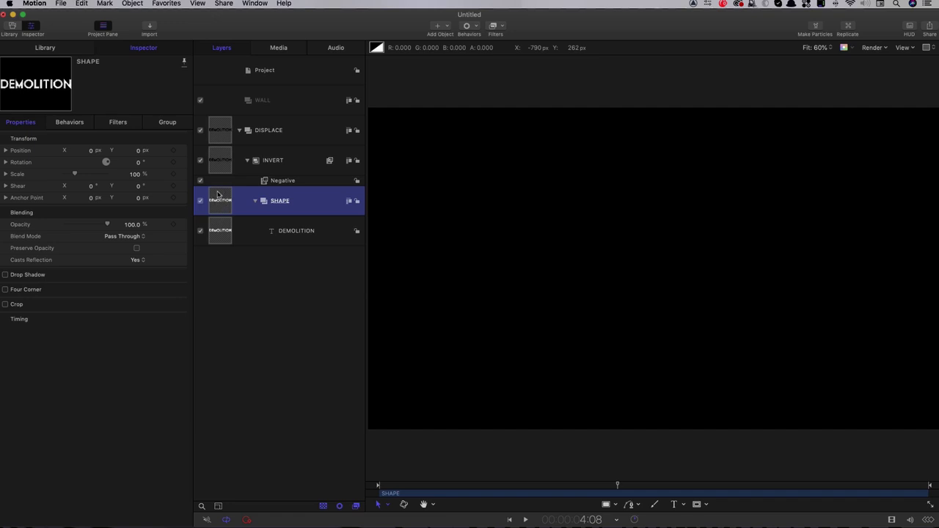
left_click(448, 27)
mouse_move(464, 123)
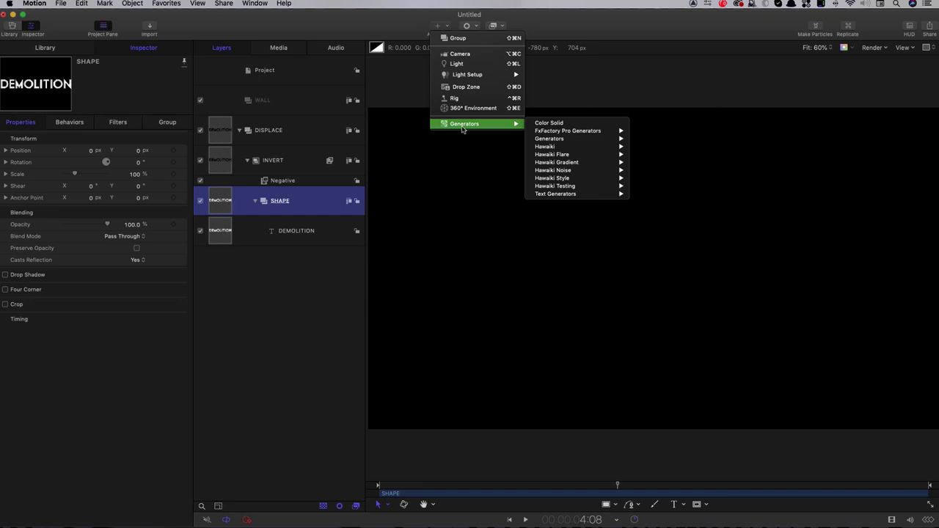
mouse_move(550, 139)
left_click(653, 170)
left_click_drag(221, 229, 268, 273)
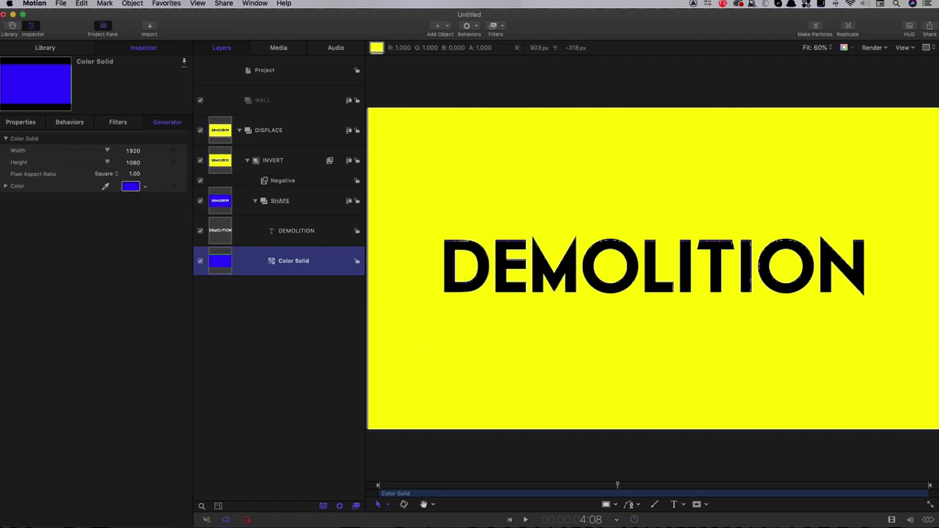
Step: Change the Color Solid's colour to black by lowering its blue value to 0
left_click(131, 185)
left_click_drag(336, 261, 195, 256)
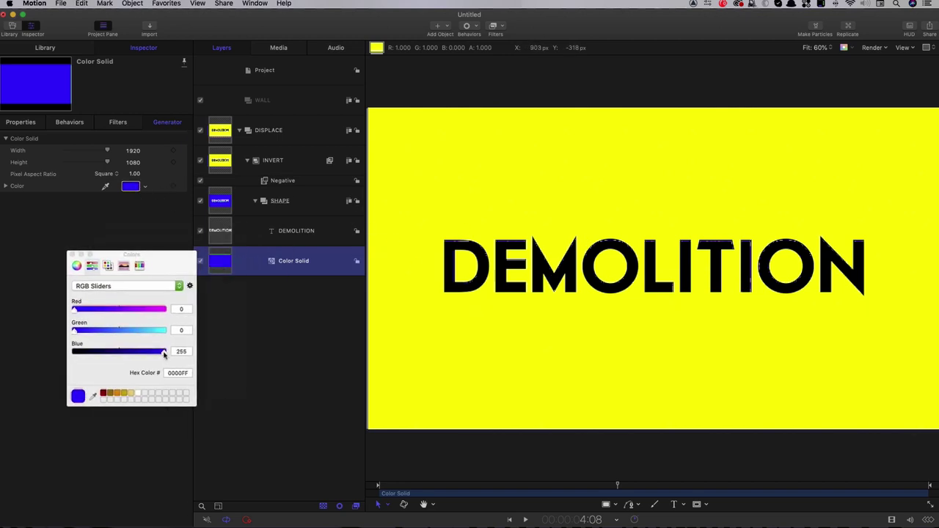
left_click_drag(164, 353, 0, 346)
left_click(71, 255)
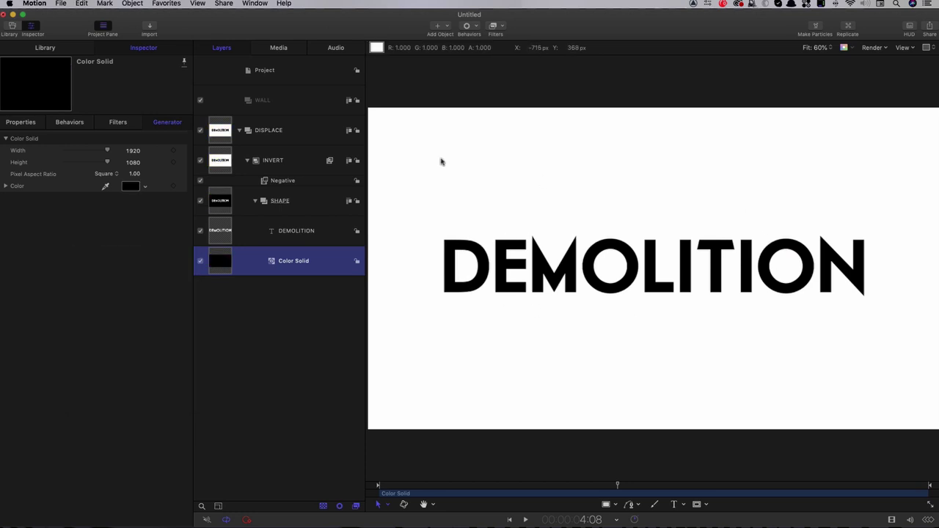
Step: Import ConcreteWall.jpg into the WALL group
left_click(268, 100)
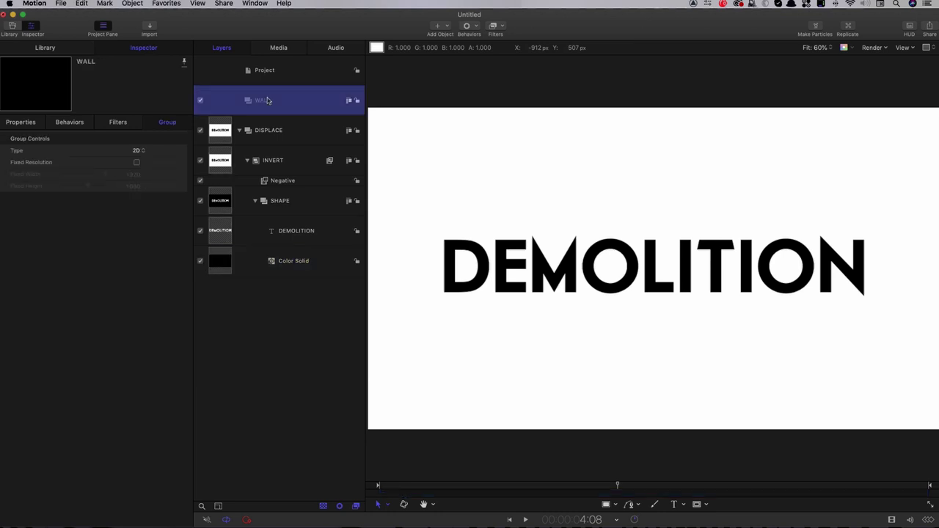
left_click(149, 27)
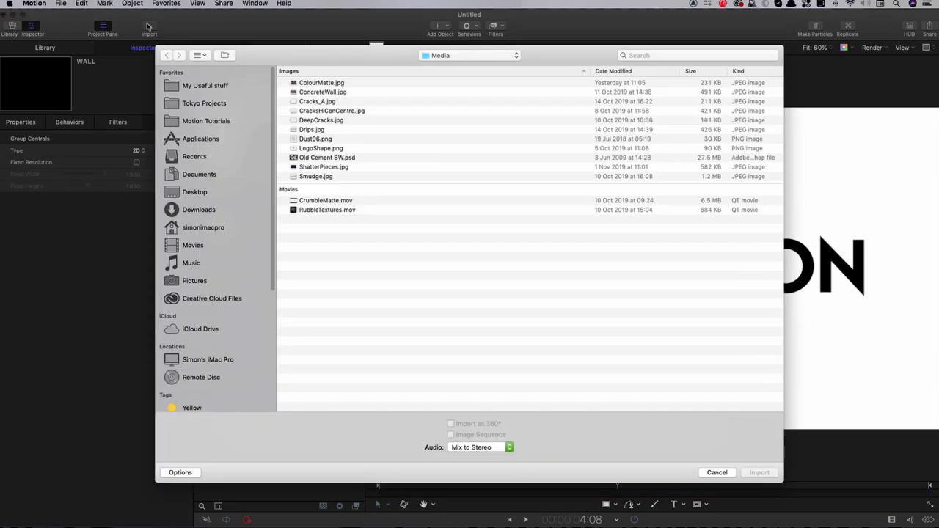
left_click(331, 93)
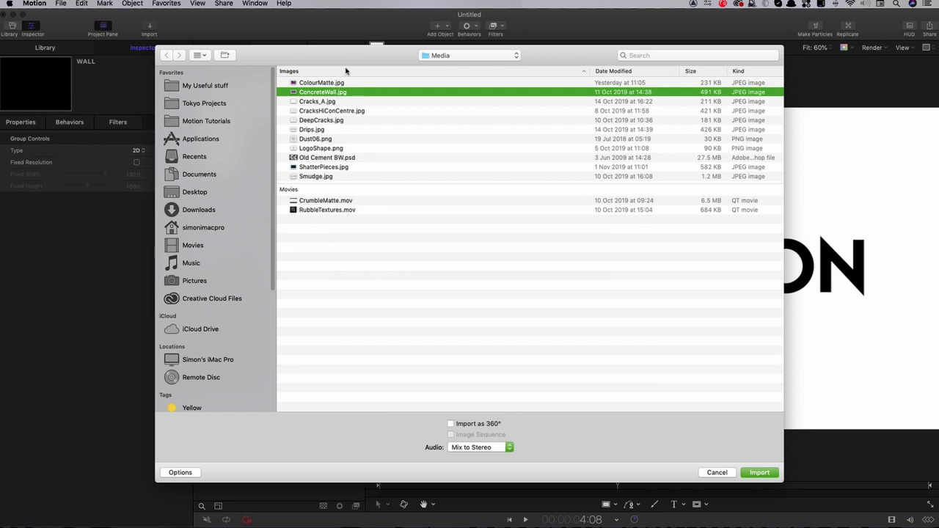
left_click(762, 472)
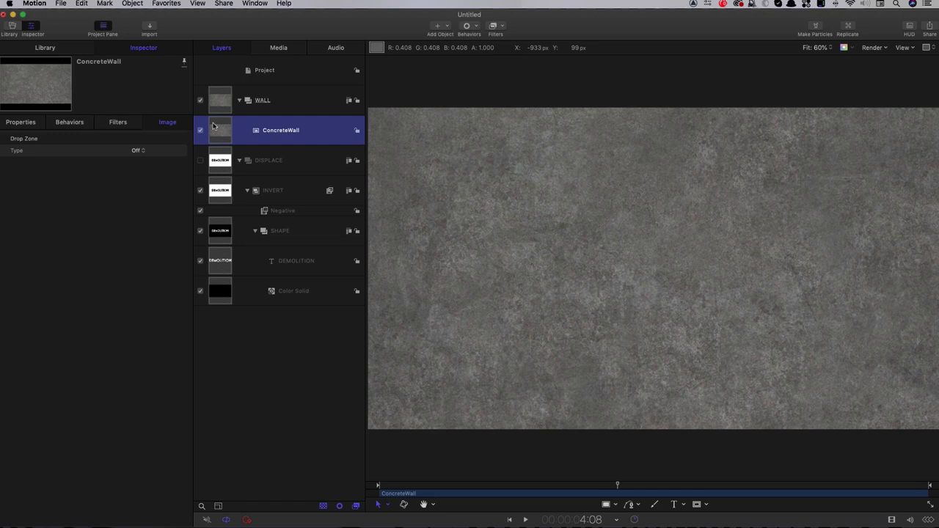
Step: Duplicate the ConcreteWall layer and add an image mask to the copy
right_click(215, 128)
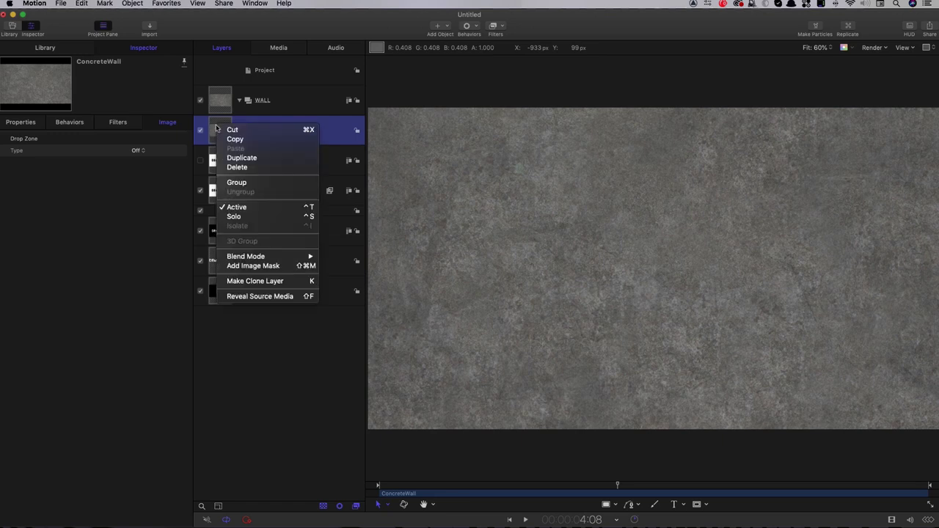
left_click(230, 159)
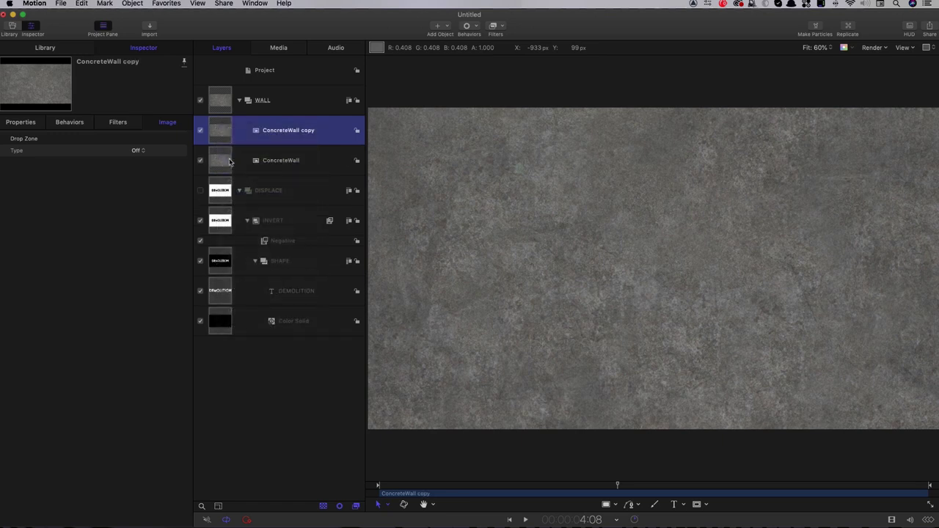
right_click(217, 130)
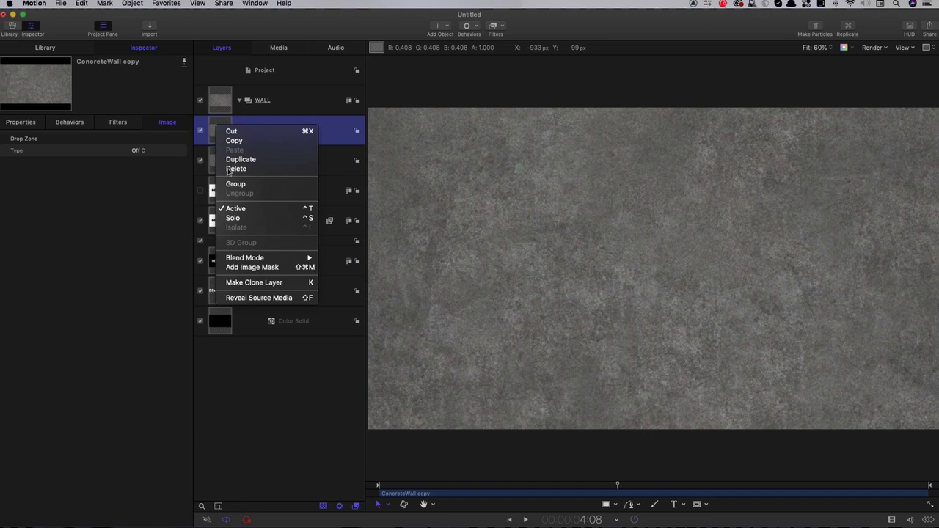
left_click(253, 267)
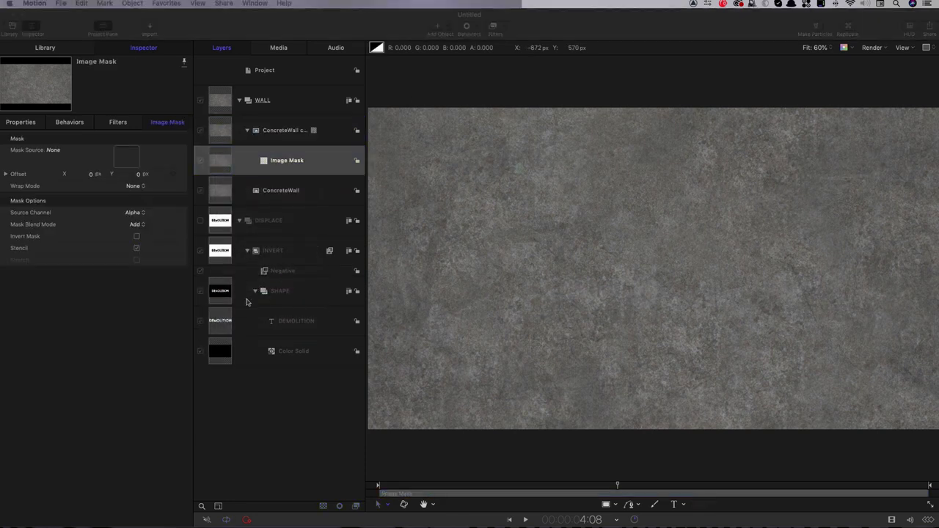
Step: Use the SHAPE group as the image mask's source, re-enable that group, and set the source channel to Luminance
left_click_drag(223, 295, 121, 155)
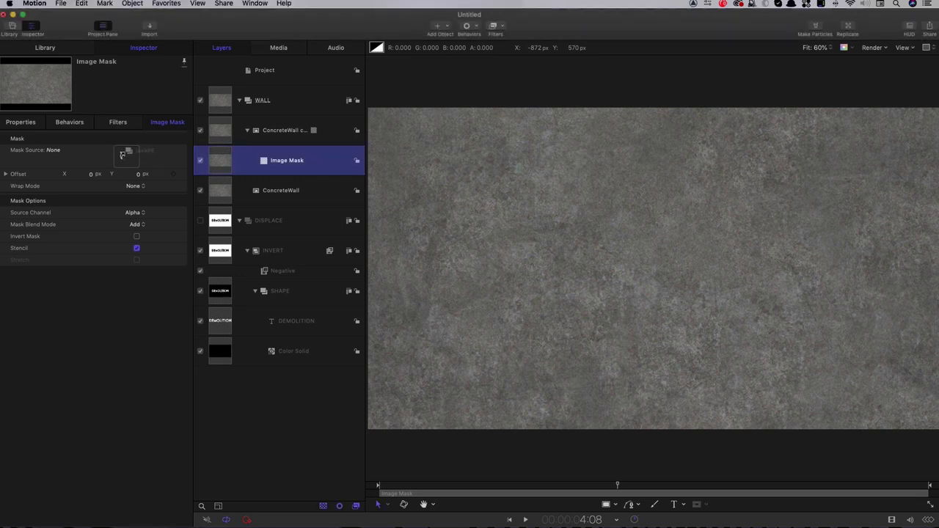
left_click(200, 291)
left_click(135, 213)
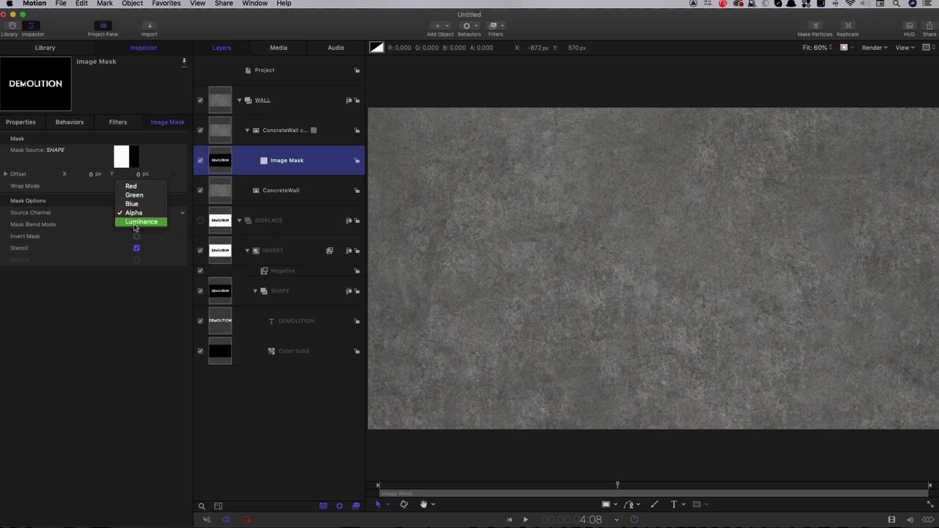
left_click(134, 223)
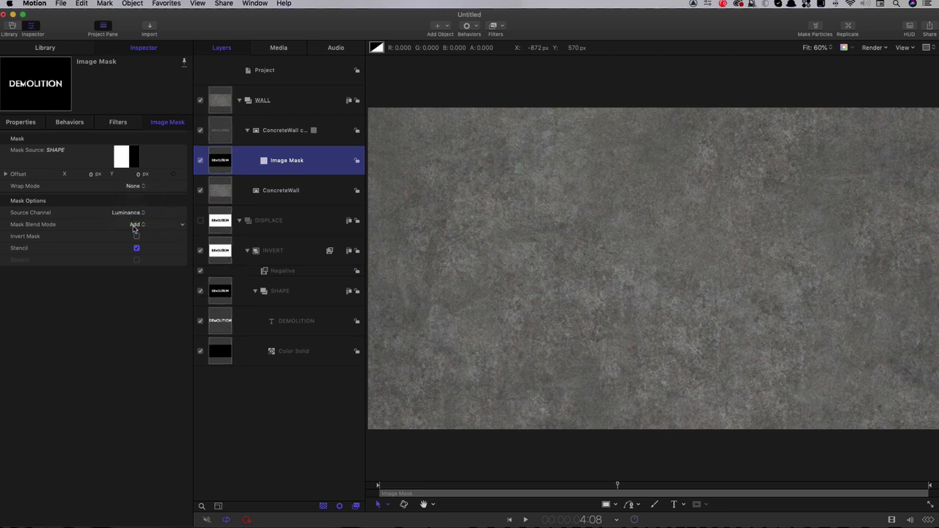
Step: Set the ConcreteWall copy layer's blend mode to Multiply and its opacity to 80%
left_click(223, 130)
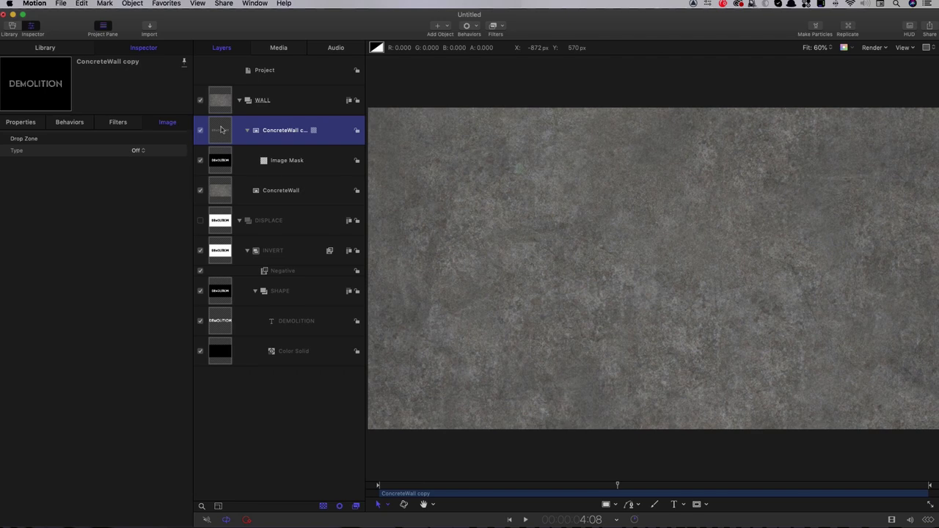
left_click(22, 122)
left_click(133, 238)
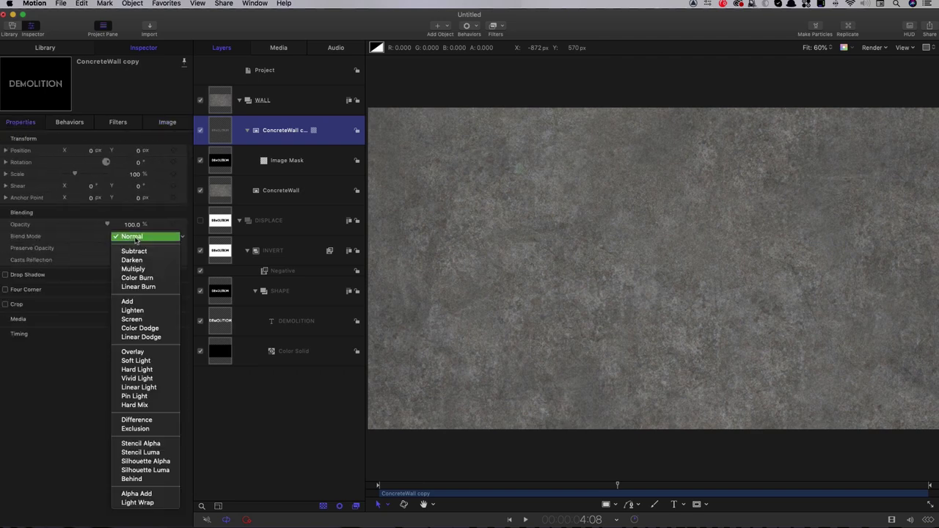
key("Escape")
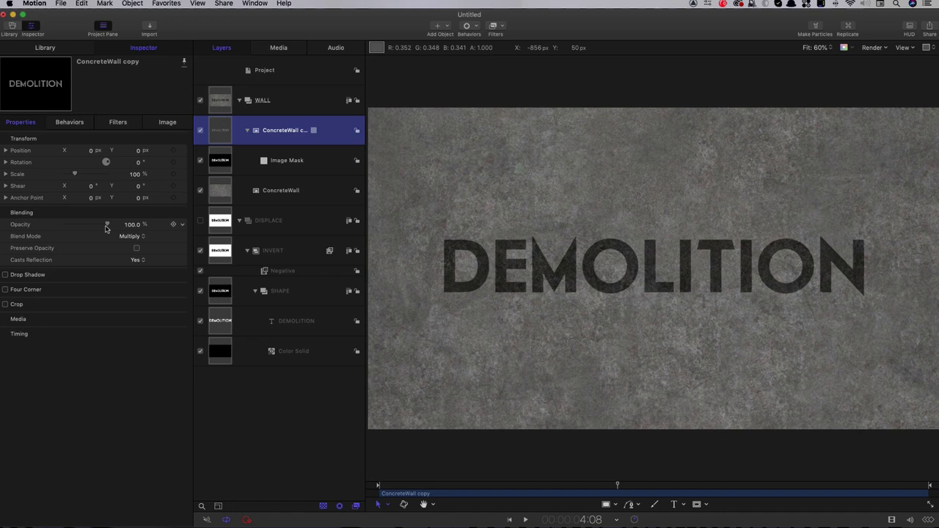
double_click(132, 225)
type("80")
key("Return")
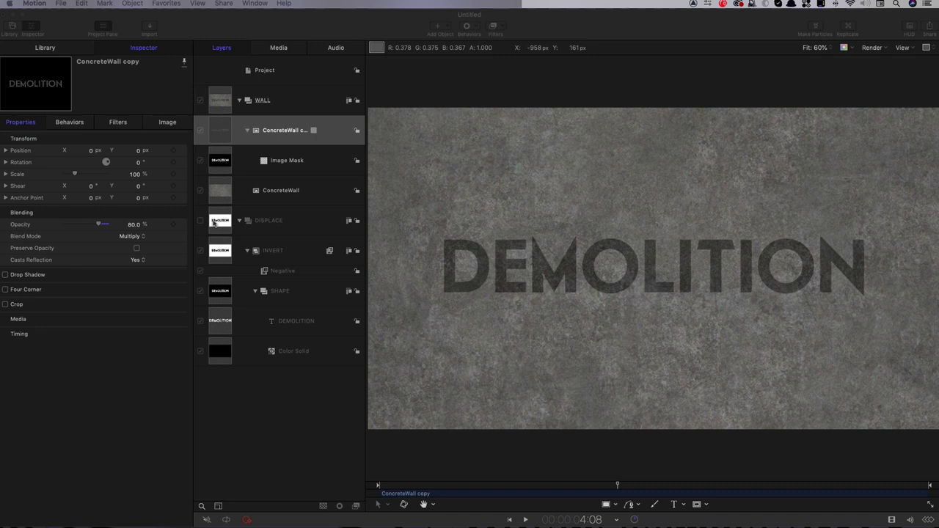
Step: Import CracksHiConCentre.jpg into the DISPLACE group
left_click(219, 224)
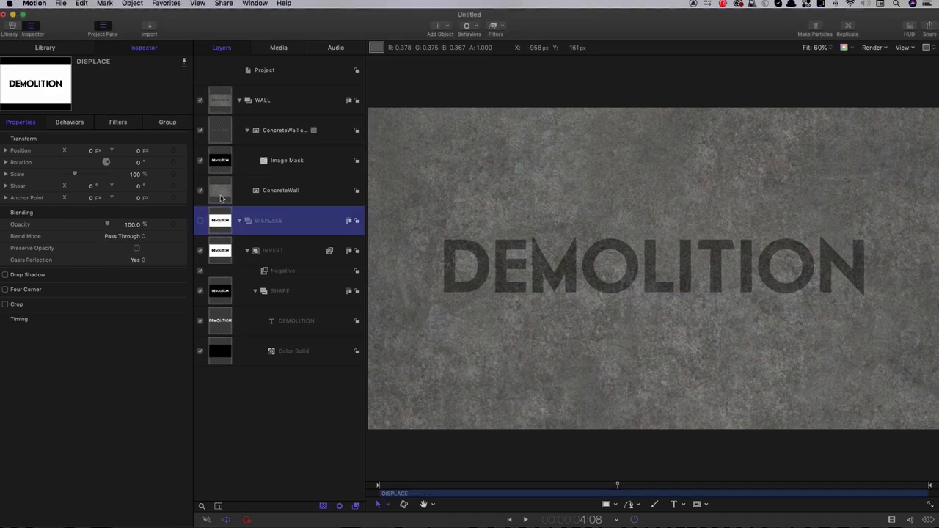
left_click(149, 29)
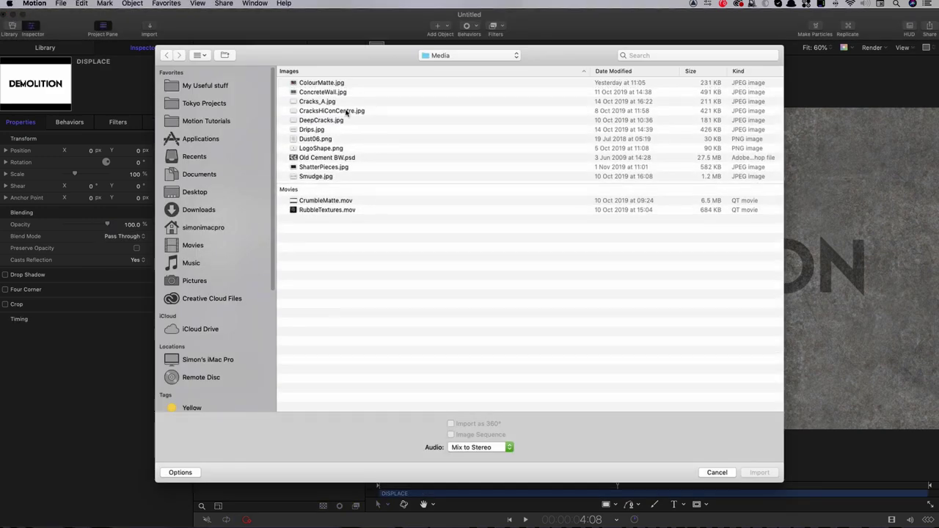
left_click(322, 112)
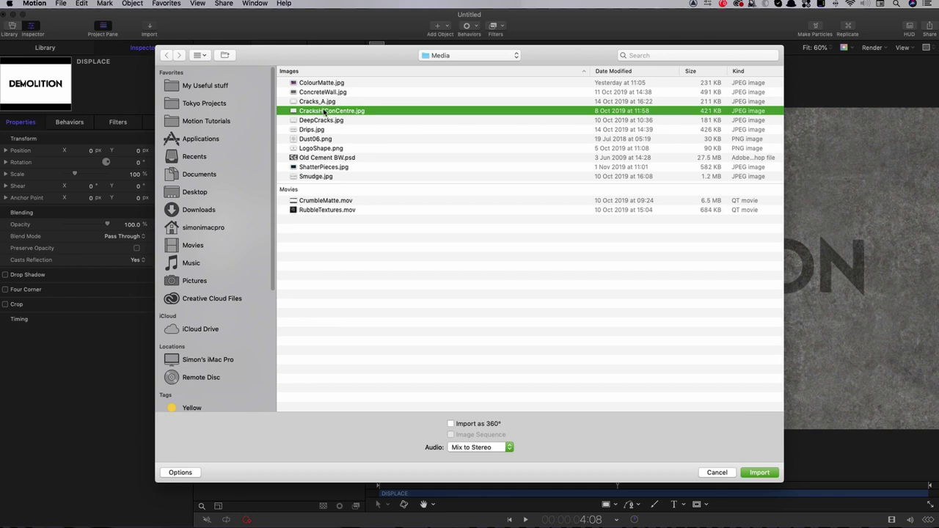
left_click(753, 474)
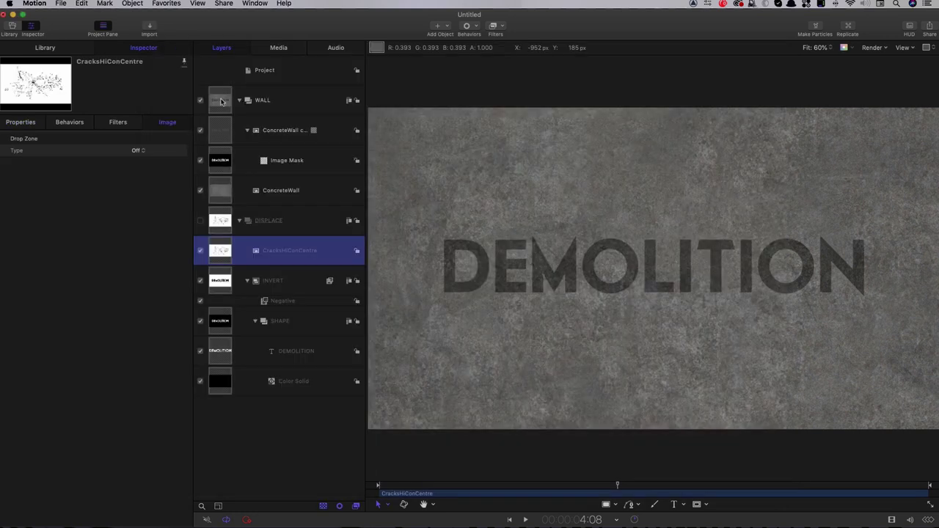
Step: Add the Stylize Indent filter to the WALL group with the DISPLACE group as its height map, and compare the wall without it
left_click(221, 102)
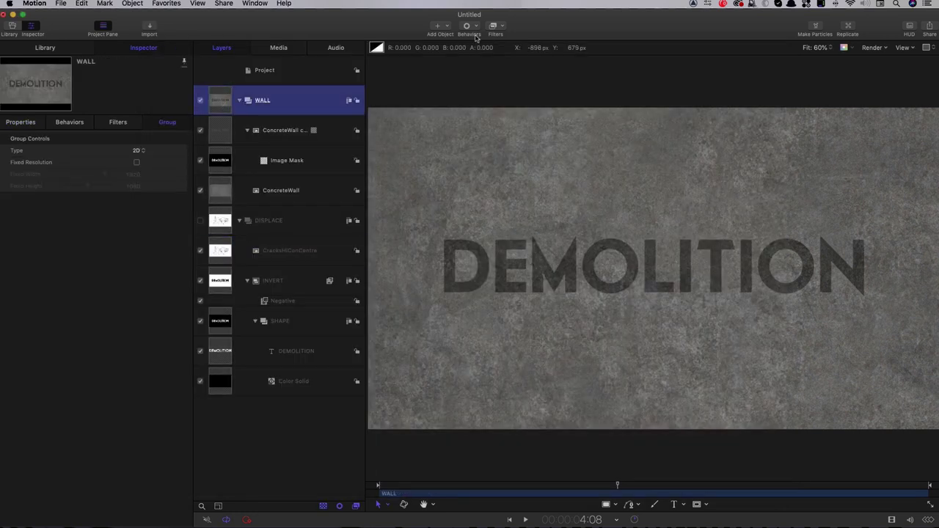
left_click(502, 27)
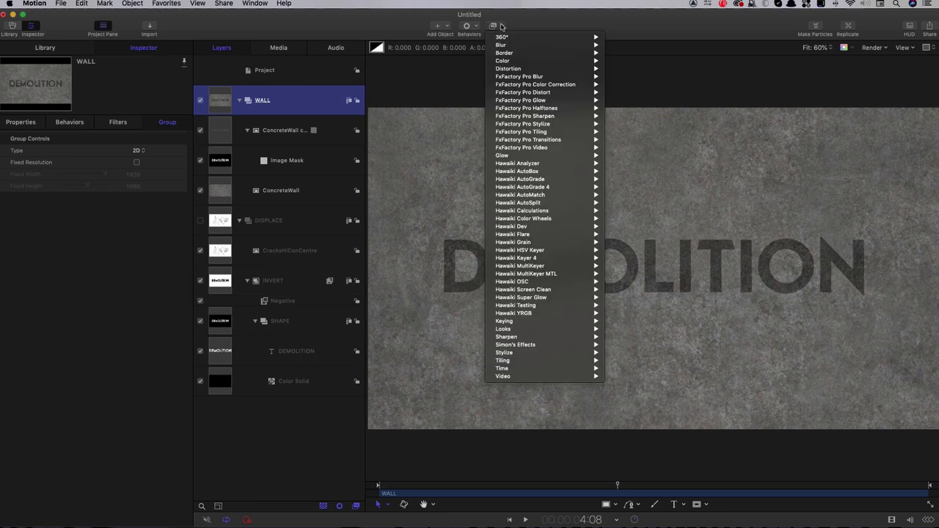
mouse_move(580, 361)
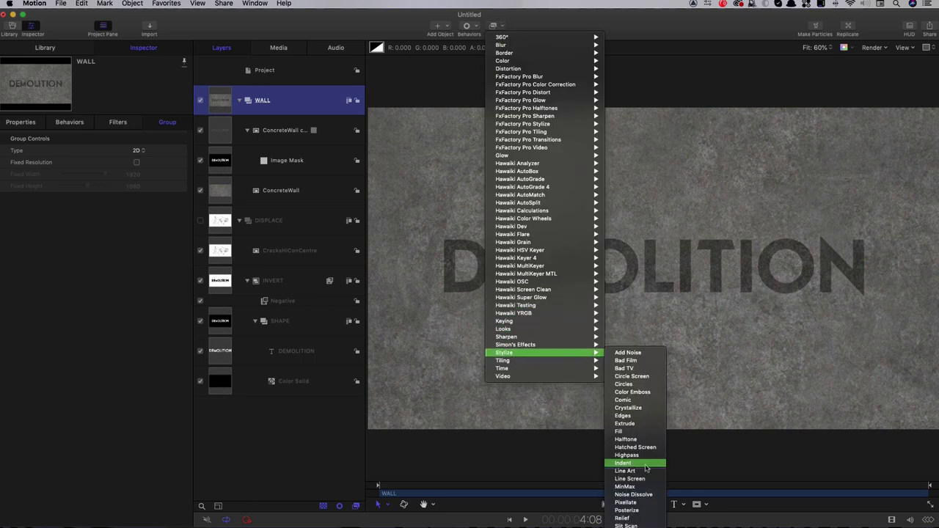
left_click(646, 468)
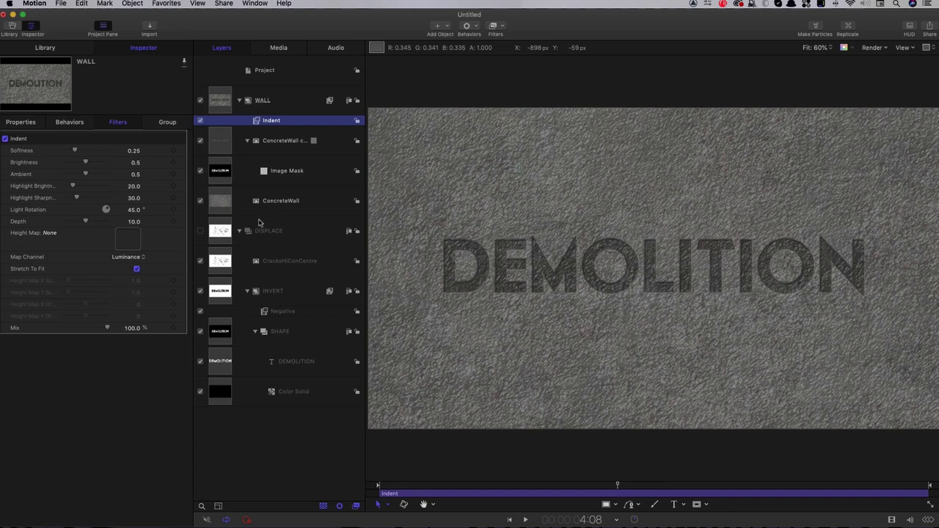
left_click_drag(222, 232, 130, 240)
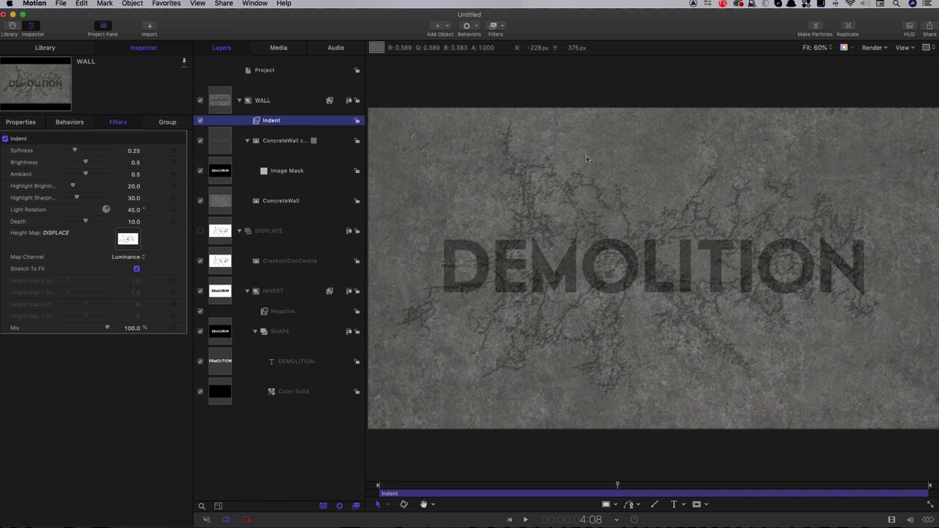
left_click(201, 120)
left_click(200, 120)
Step: Set the Indent filter's softness to 0.07, brightness to 1.0 and highlight sharpness to 100
left_click(134, 150)
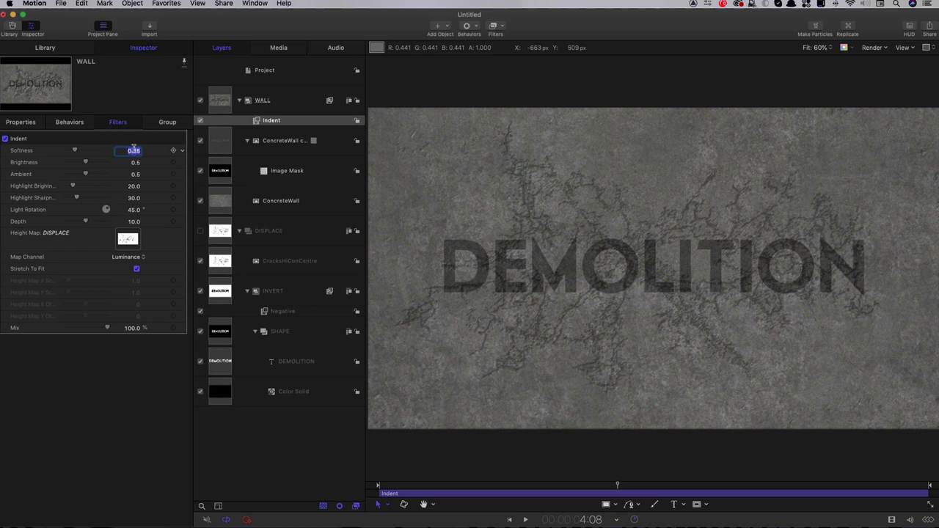
key("BackSpace")
key("Return")
left_click_drag(86, 163, 107, 162)
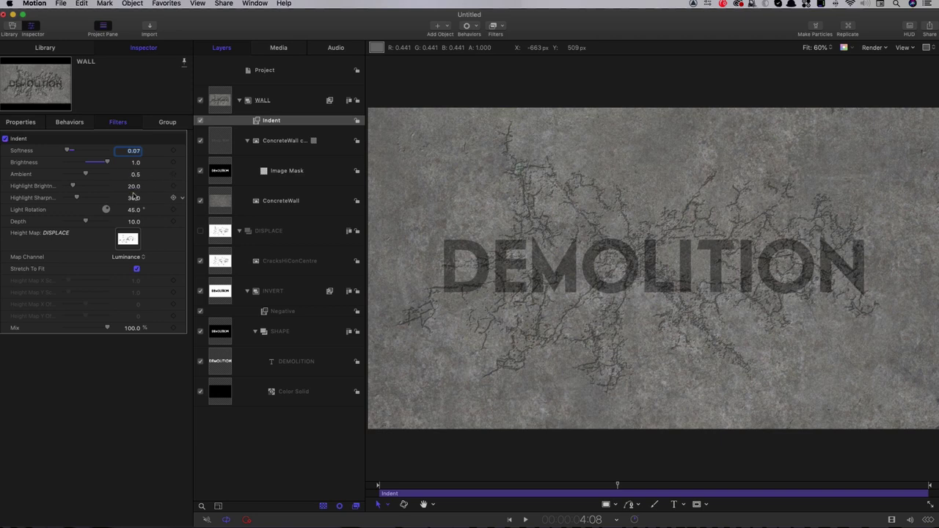
left_click_drag(76, 198, 107, 197)
Step: Set the Indent filter's depth to 5 and its light rotation to 0°
left_click(134, 221)
type("5")
key("Return")
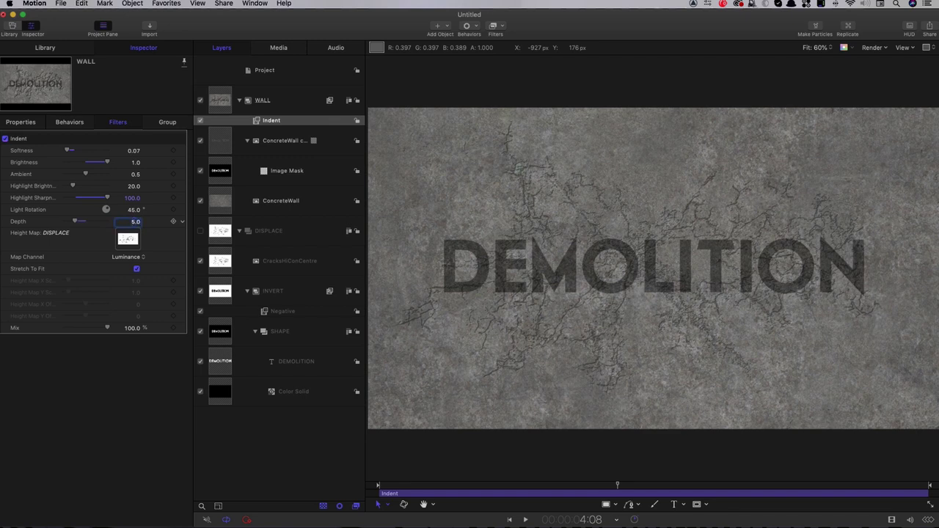
left_click(135, 210)
type("0")
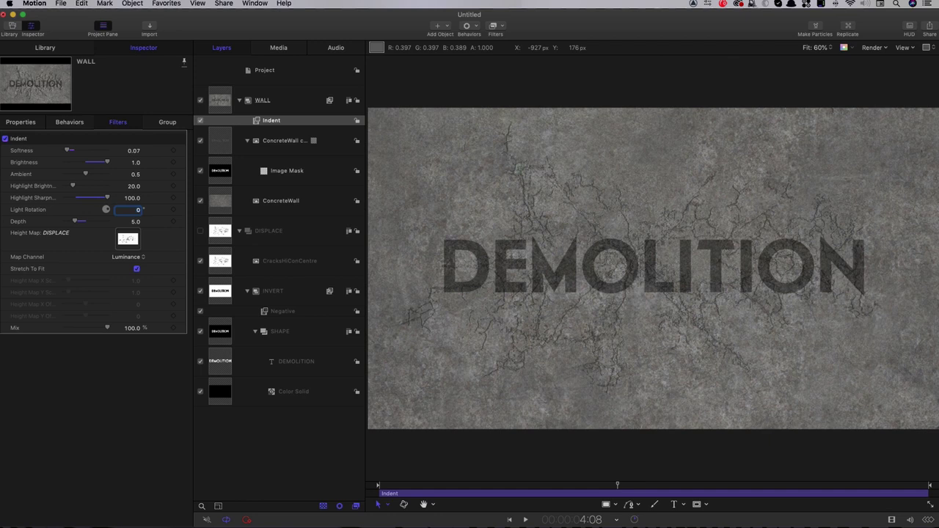
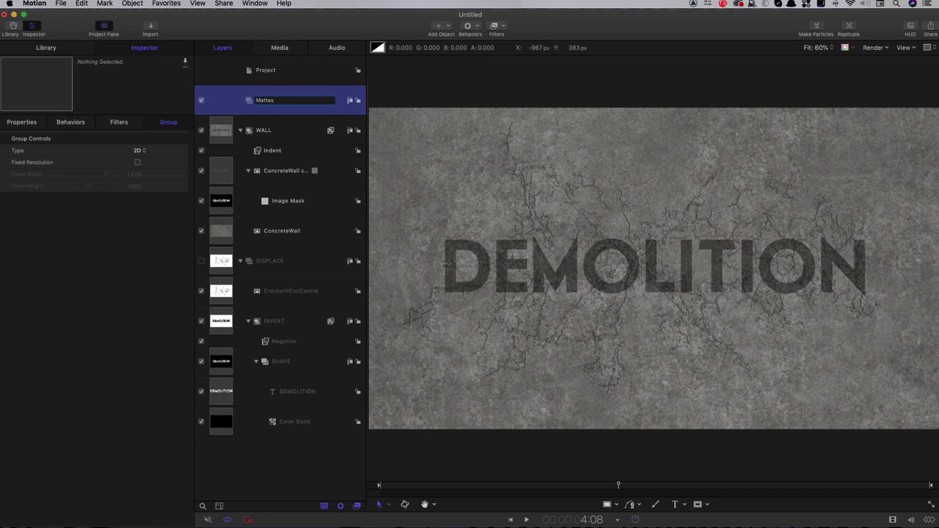
Step: Create a Mattes group at the bottom of the layer stack and add a Clouds generator to it
key("Return")
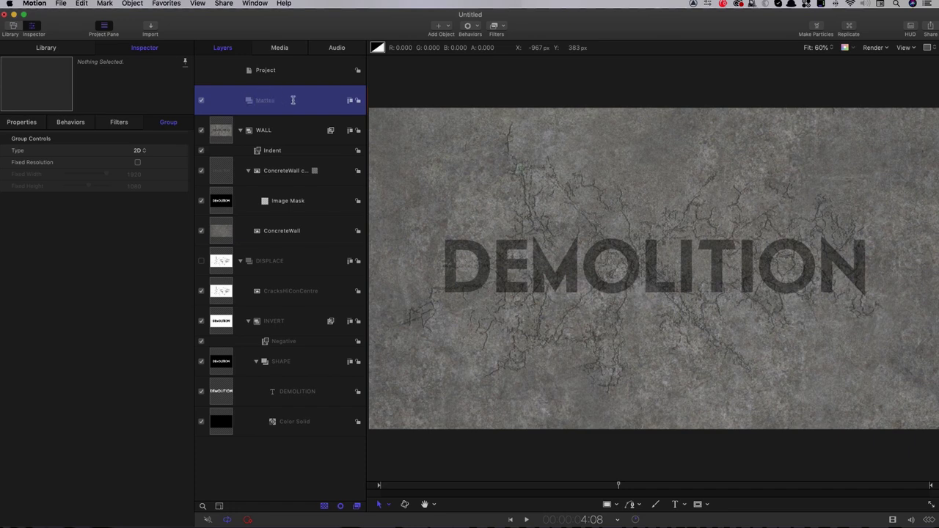
key("super+shift+bracketleft")
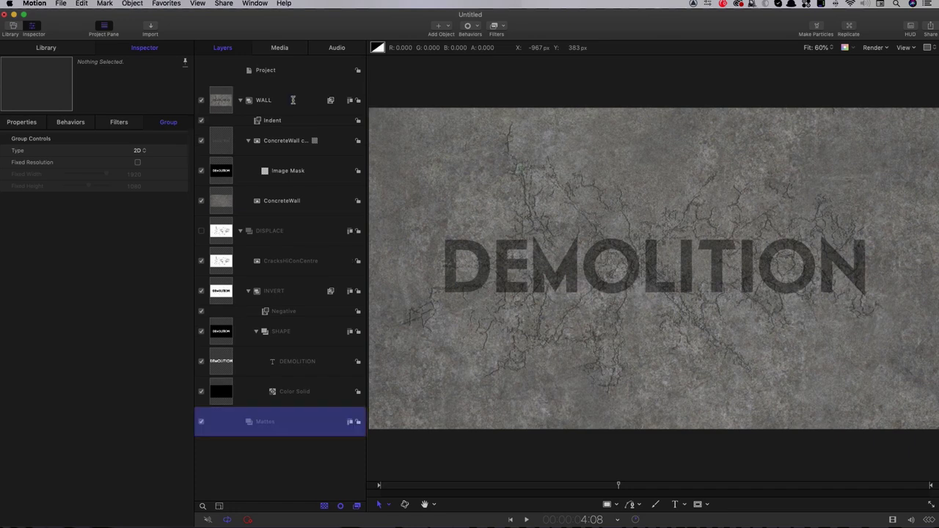
left_click(438, 25)
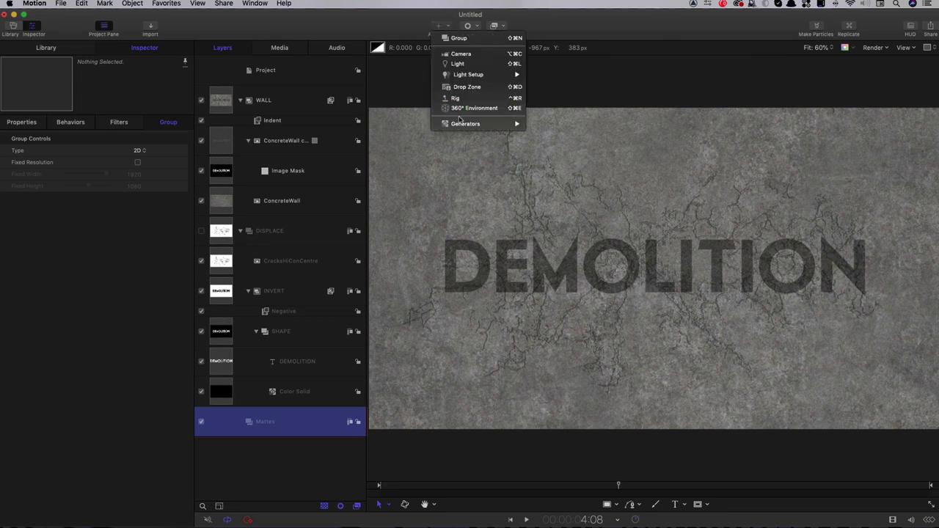
mouse_move(458, 125)
mouse_move(546, 140)
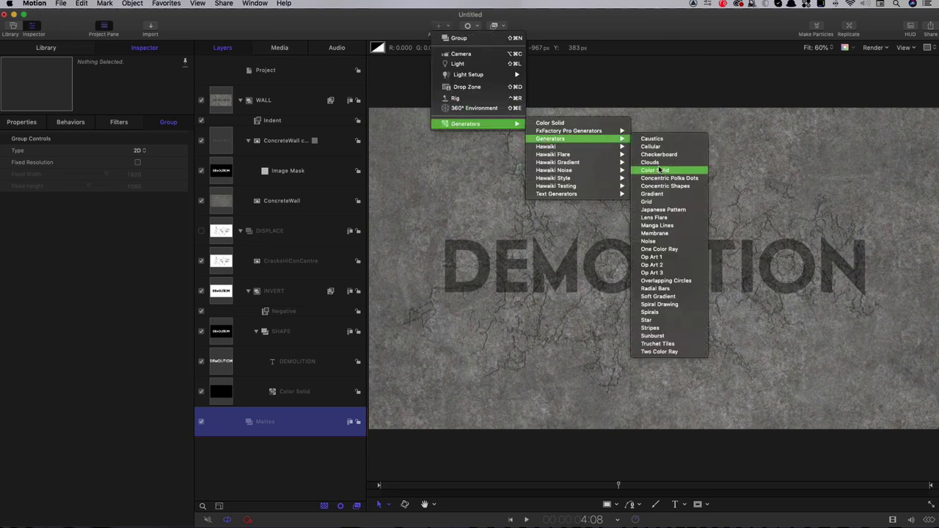
left_click(651, 163)
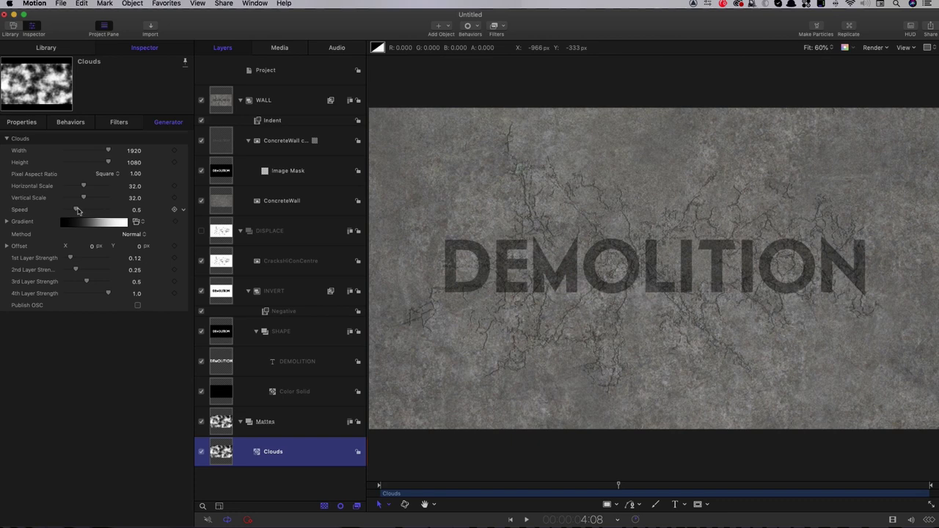
Step: Set the Clouds speed to 0 and add a Link parameter behavior to the location of the gradient's black colour tag
left_click(7, 221)
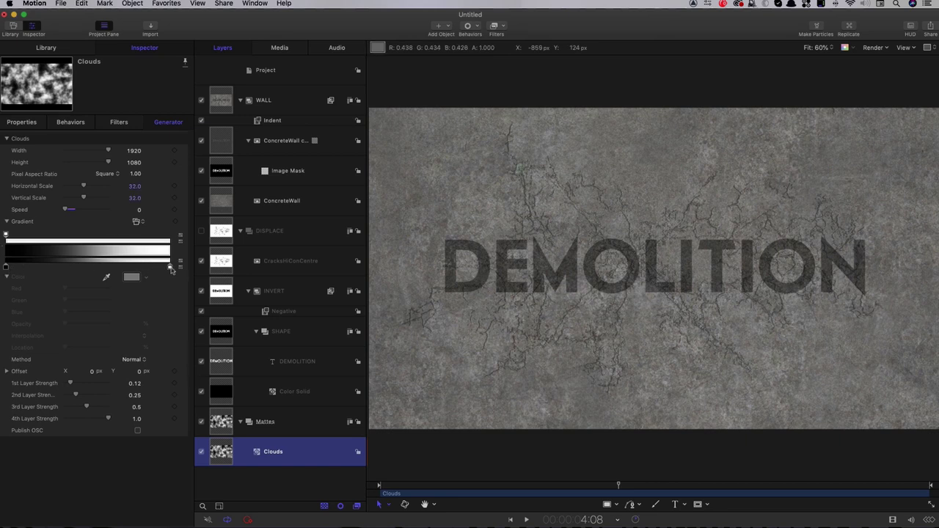
left_click(6, 267)
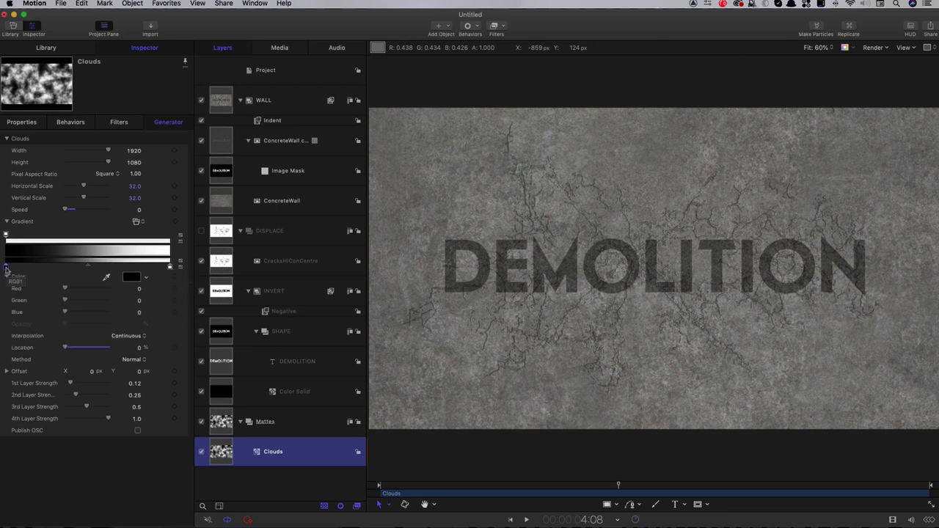
left_click(182, 350)
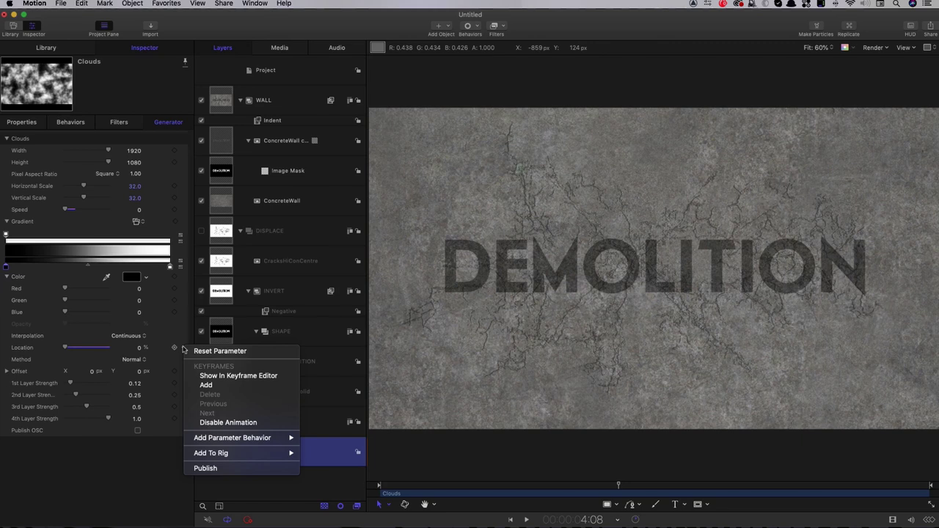
mouse_move(228, 439)
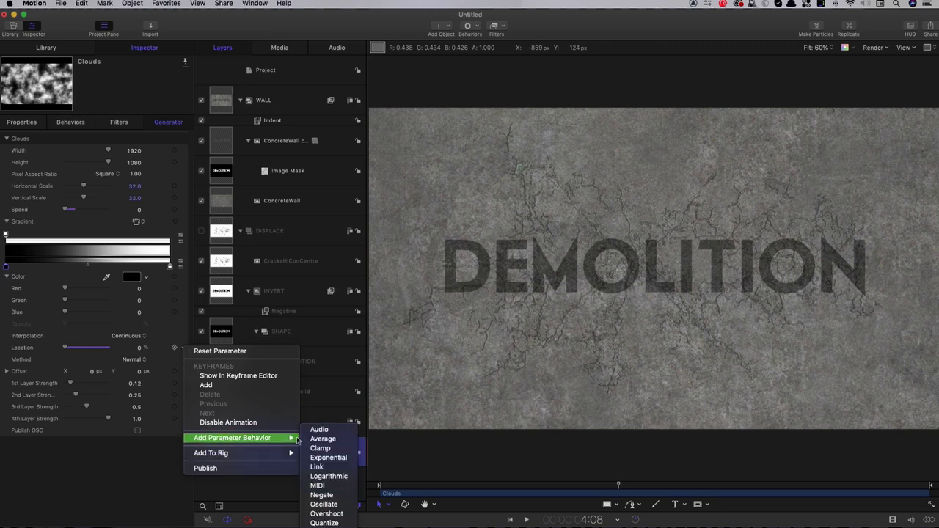
left_click(323, 468)
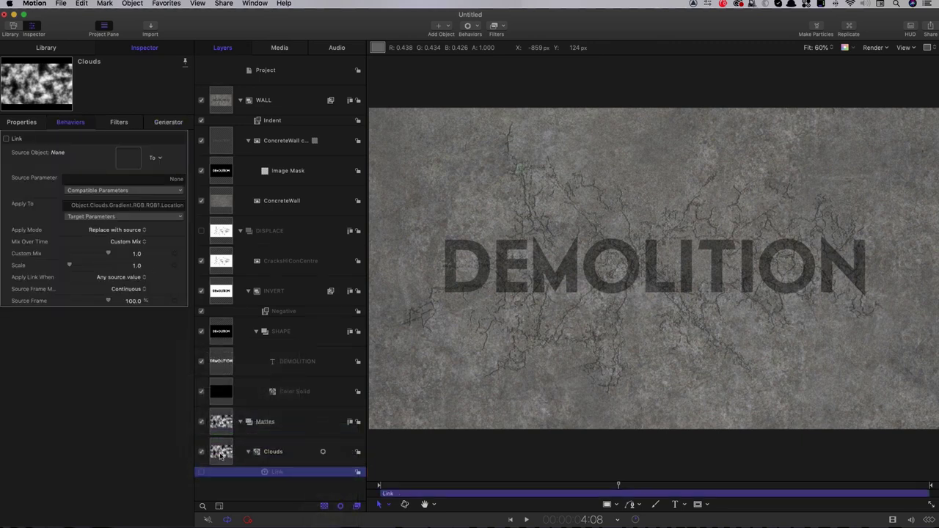
Step: Use Clouds as the Link behavior's source object and its gradient's RGB2 Location as the source parameter
left_click_drag(126, 164, 129, 158)
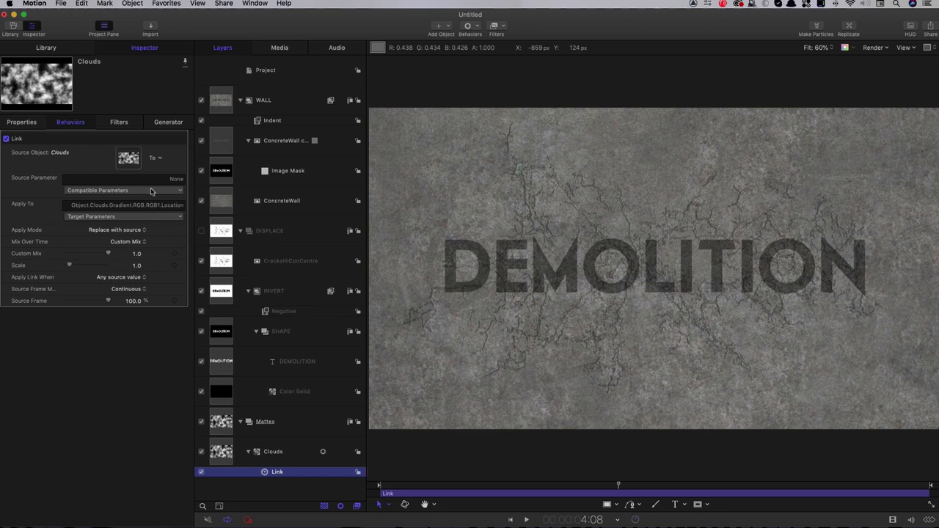
left_click(153, 193)
mouse_move(82, 209)
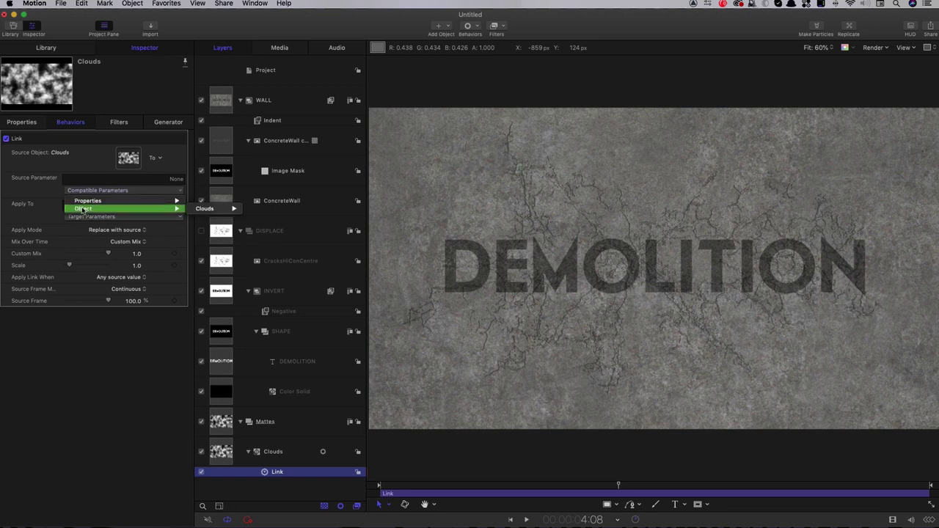
mouse_move(219, 212)
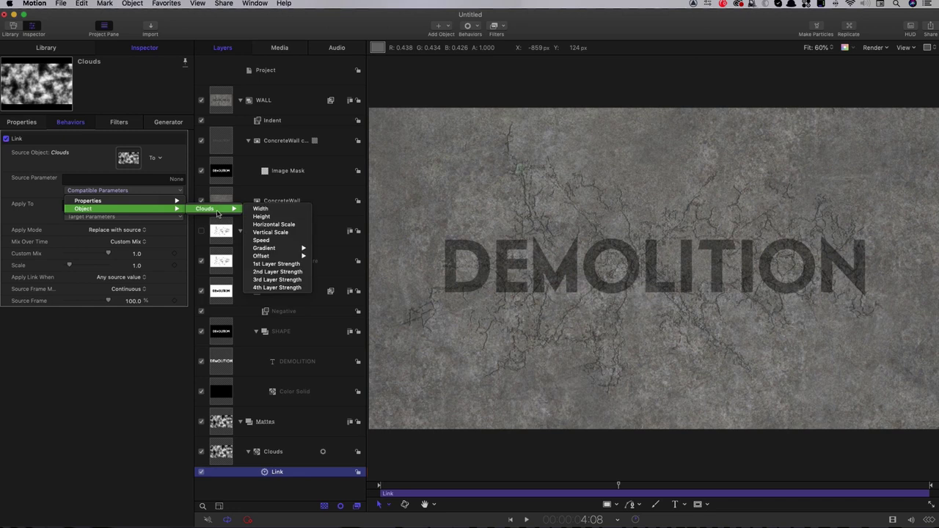
mouse_move(279, 252)
mouse_move(333, 250)
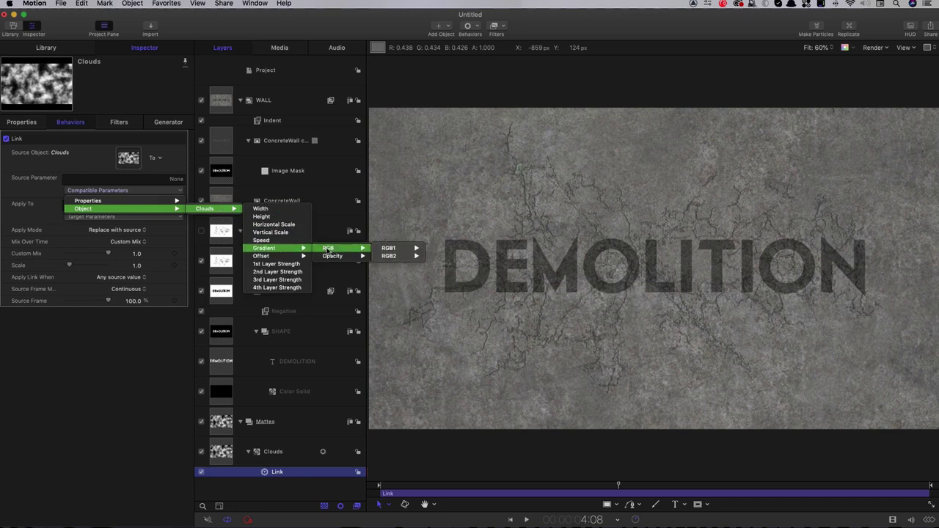
mouse_move(423, 258)
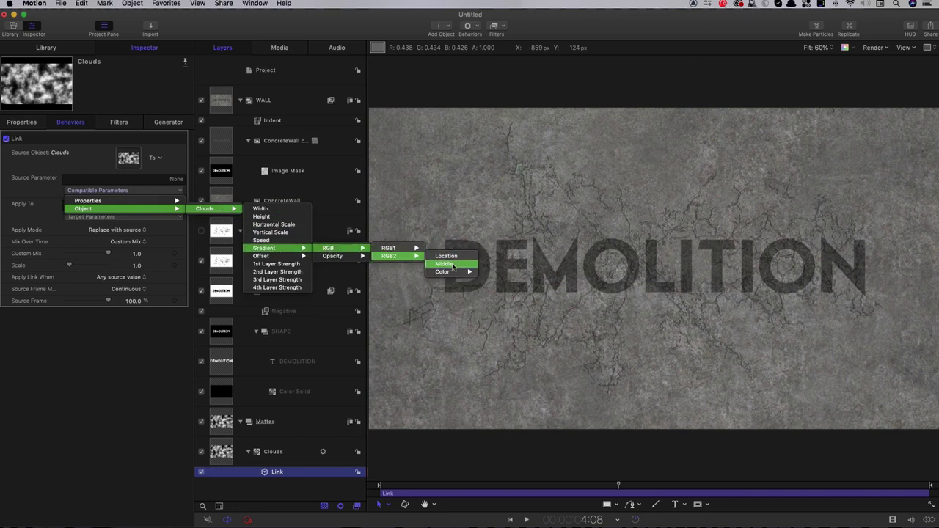
left_click(451, 256)
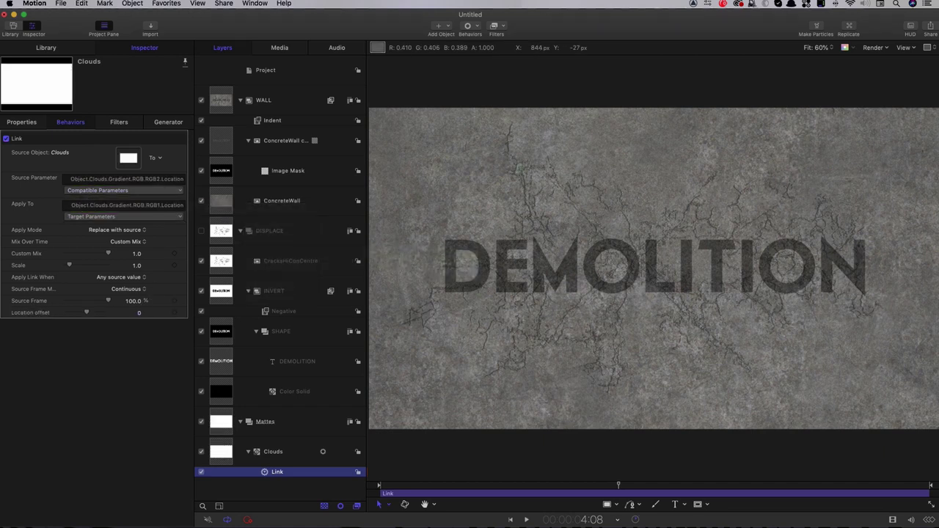
Step: Set the Link behavior's location offset to -5
left_click(139, 313)
type("-5")
key("Return")
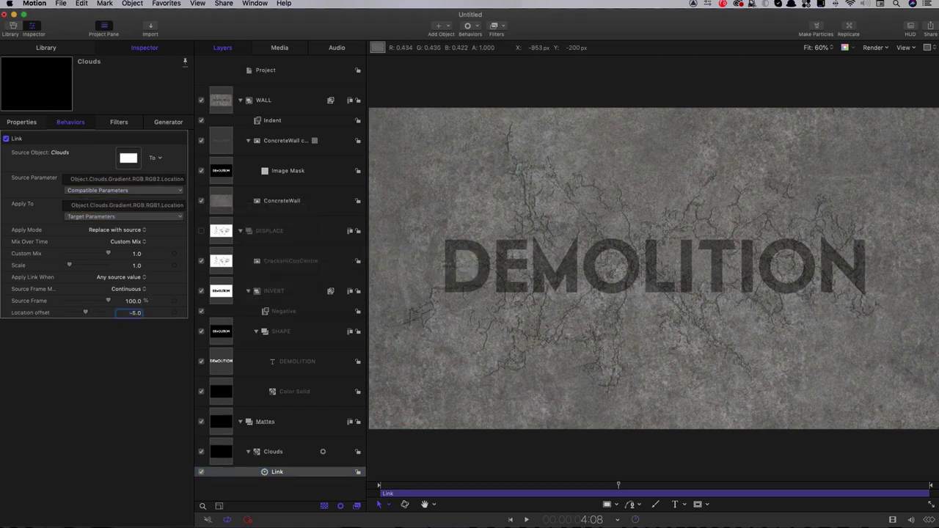
Step: Solo the Clouds layer and slide the gradient's white colour tag to the 100% location
left_click(168, 122)
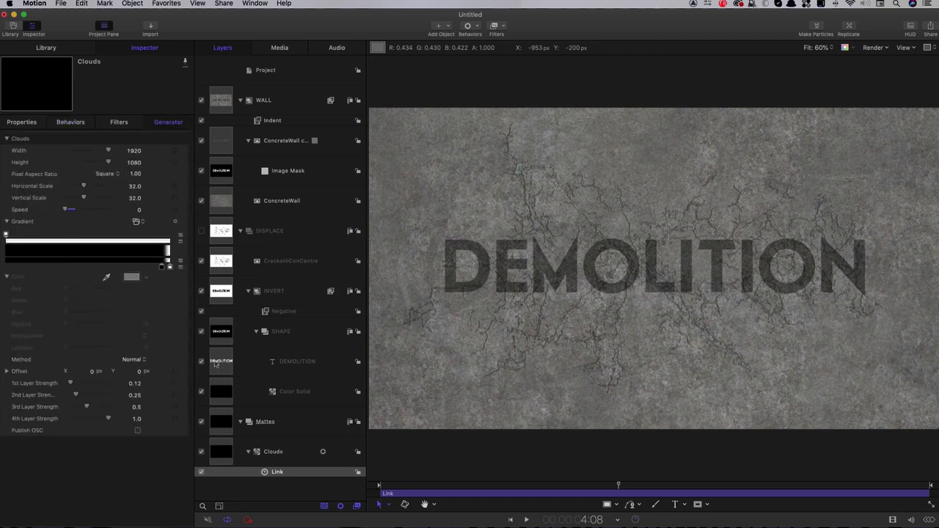
left_click(202, 454, "alt")
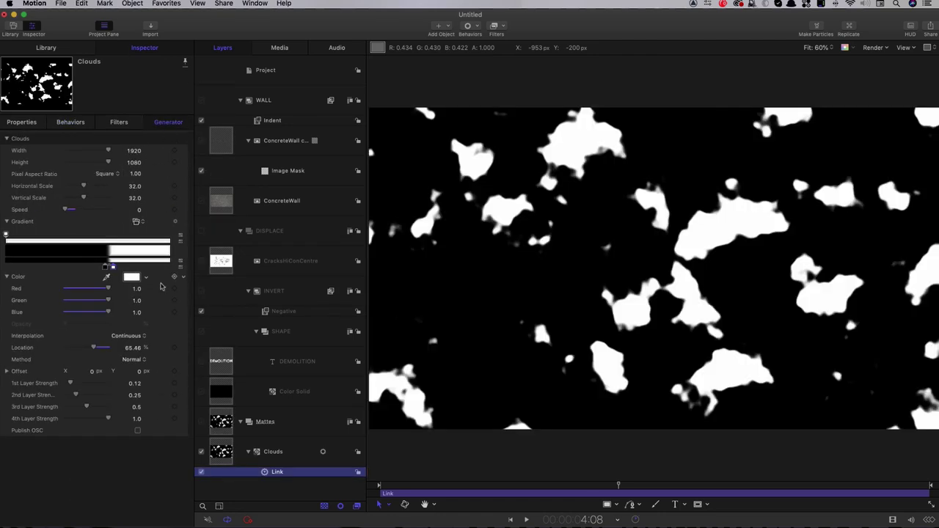
left_click_drag(112, 269, 174, 276)
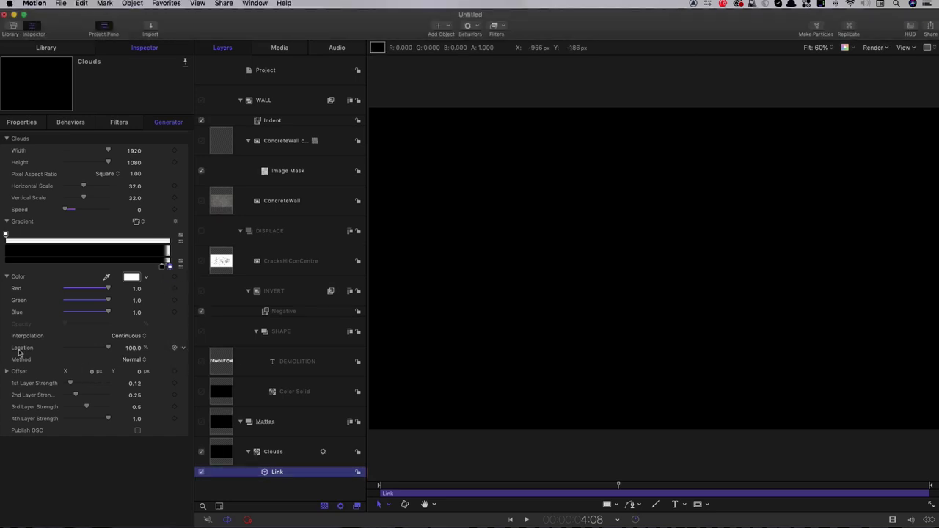
Step: At the project start, keyframe the location of the Clouds gradient's white tag at 75%
left_click(380, 487)
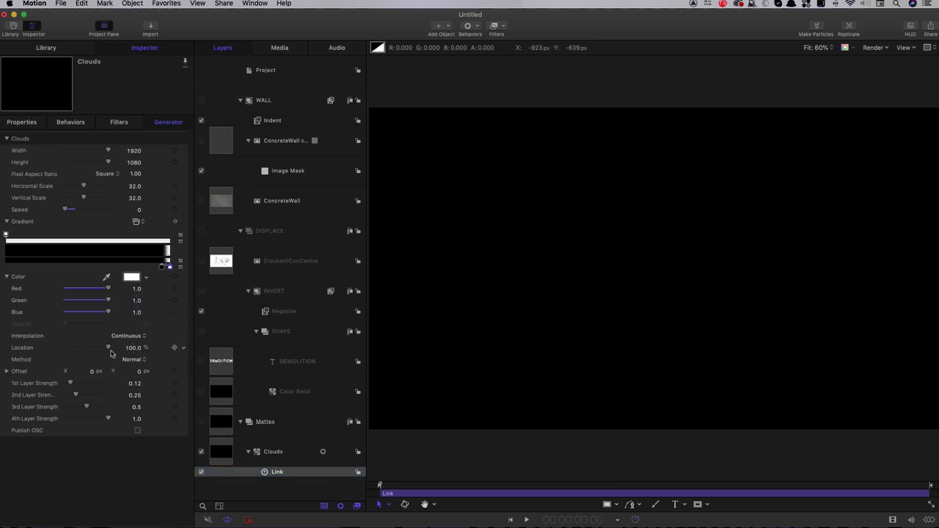
left_click(174, 347)
left_click(131, 348)
type("75")
key("Return")
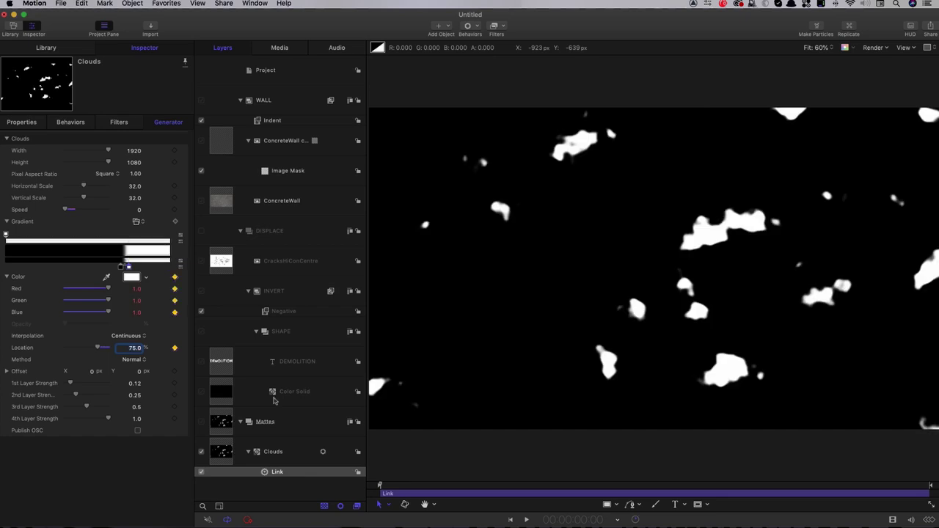
Step: Around the two-second mark, keyframe the white tag's location at 0% so the clouds turn fully white
left_click(398, 487)
left_click_drag(402, 490, 494, 497)
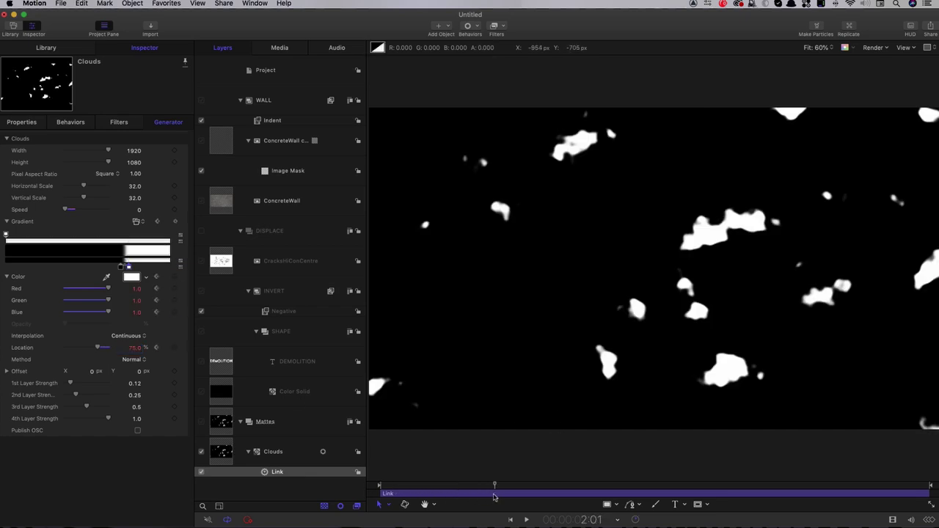
left_click_drag(494, 498, 492, 498)
left_click_drag(129, 267, 8, 265)
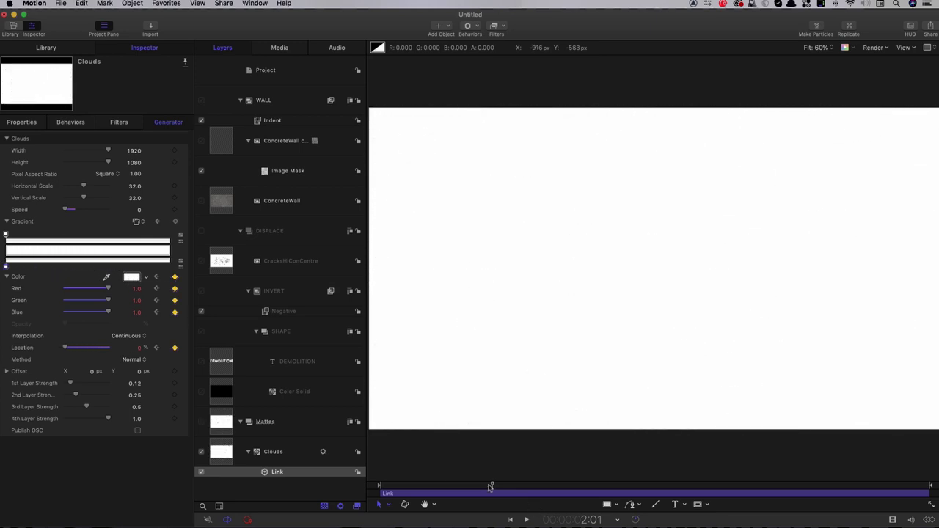
Step: Preview the animated cloud matte from the start and turn off Solo for the Clouds layer
left_click_drag(491, 487, 357, 485)
key("space")
key("space")
left_click(217, 451)
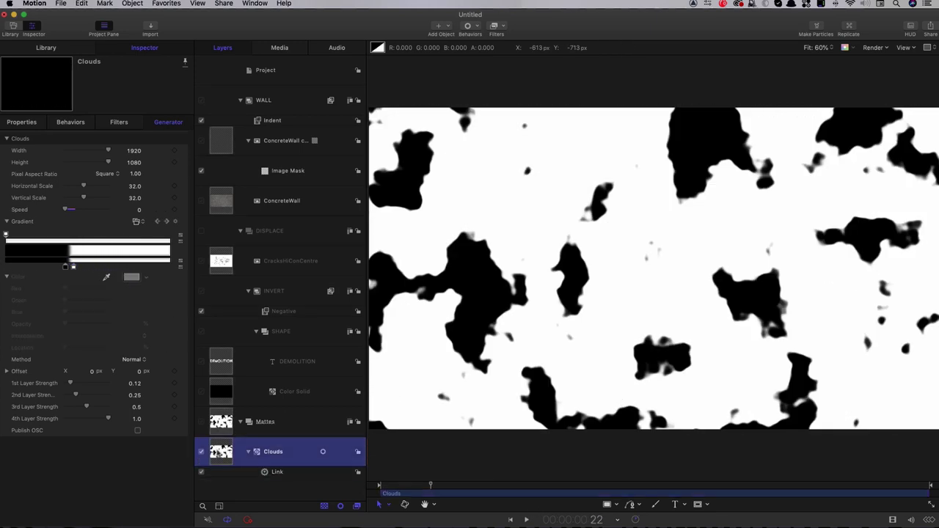
right_click(217, 452)
left_click(235, 499)
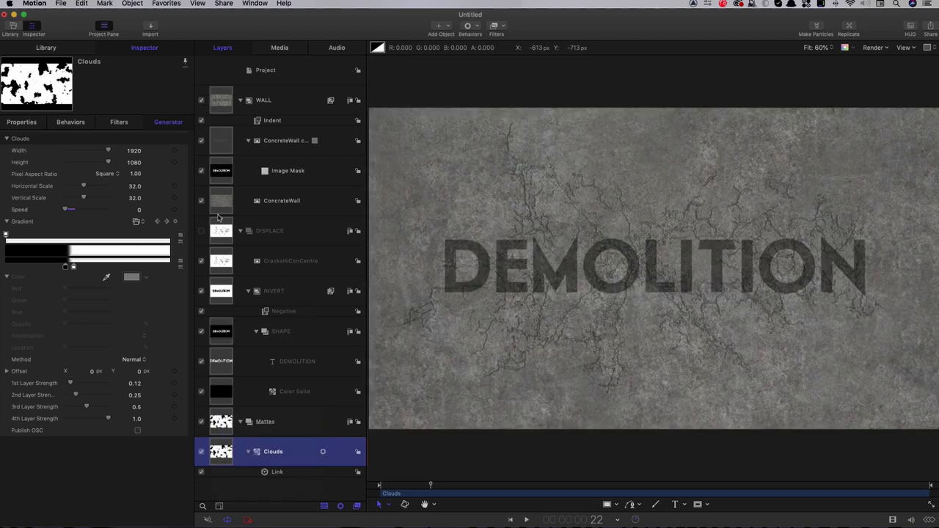
Step: Add an image mask to CracksHiConCentre in the DISPLACE group, using Clouds as mask source and Luminance as source channel
left_click(225, 263)
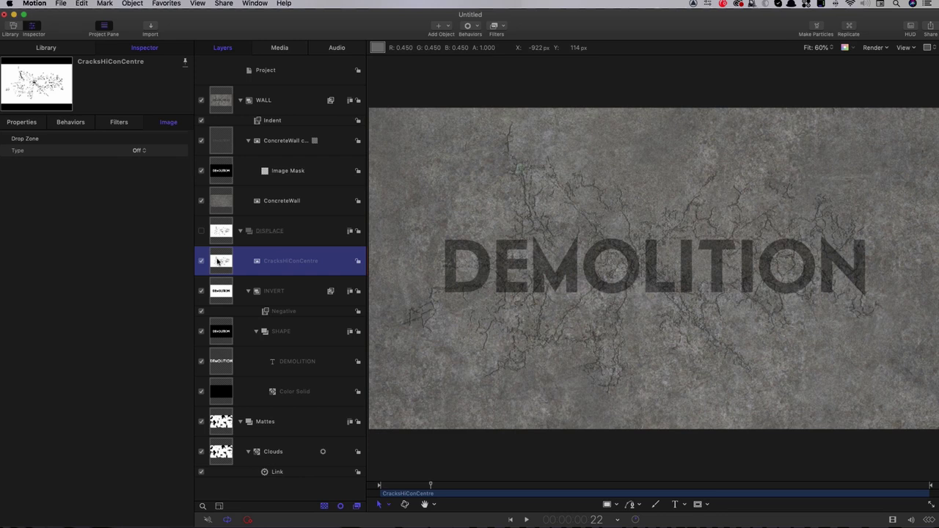
right_click(218, 260)
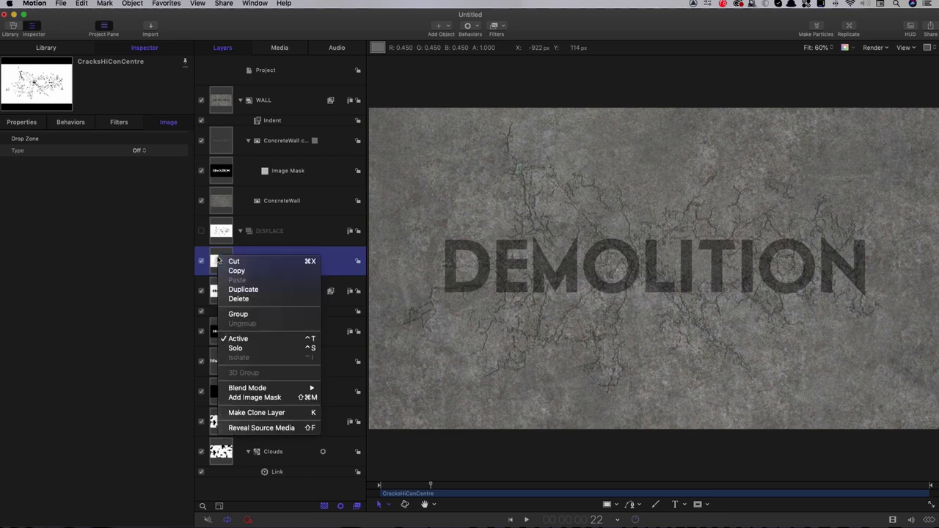
left_click(255, 397)
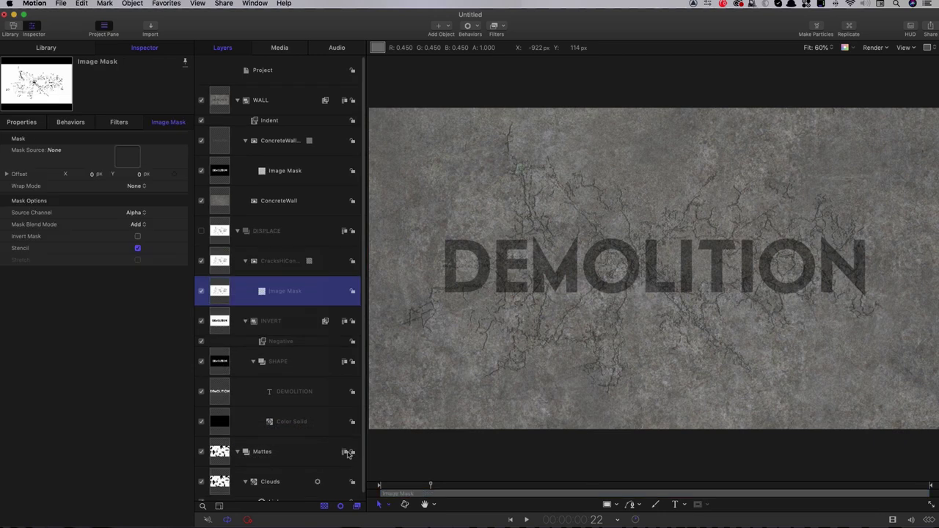
left_click_drag(220, 481, 127, 156)
left_click(134, 213)
left_click(138, 222)
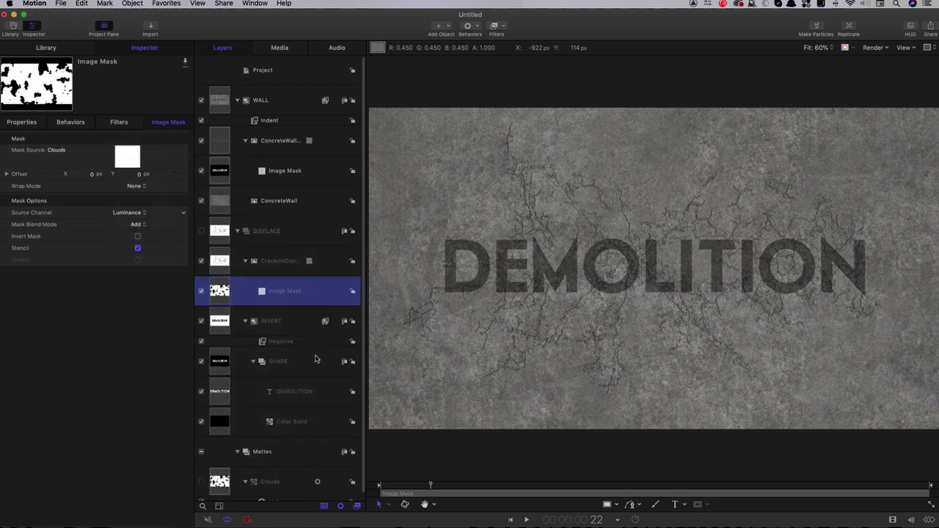
Step: Play back the masked crack reveal over the concrete wall and stop at 2:00
left_click(431, 486)
key("space")
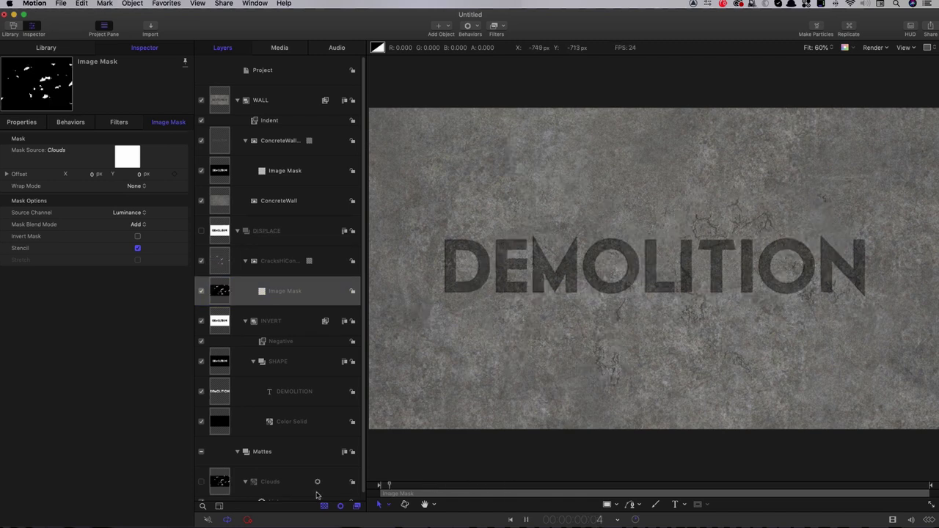
key("space")
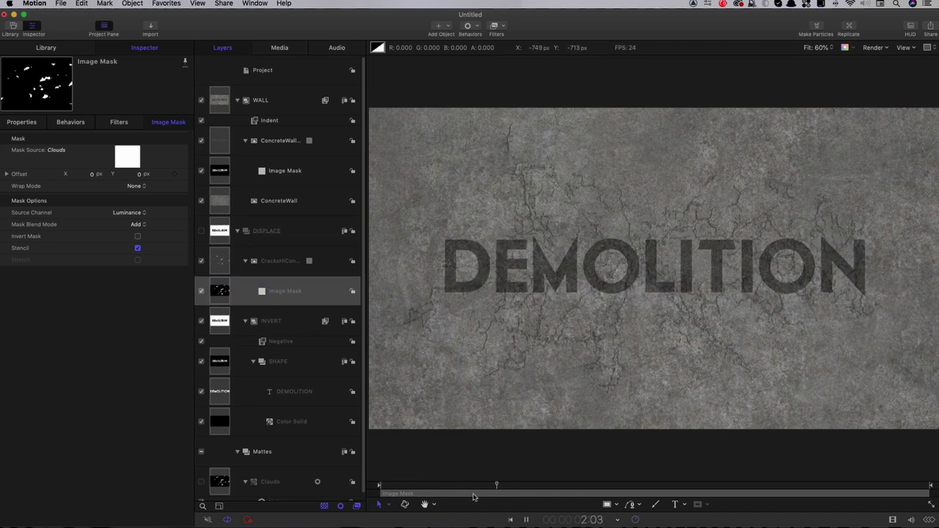
left_click(502, 487)
key("space")
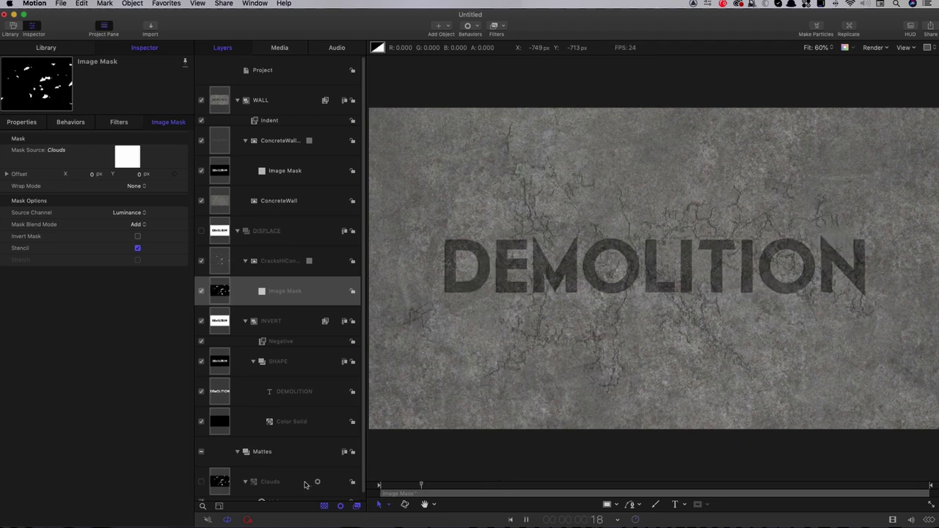
key("space")
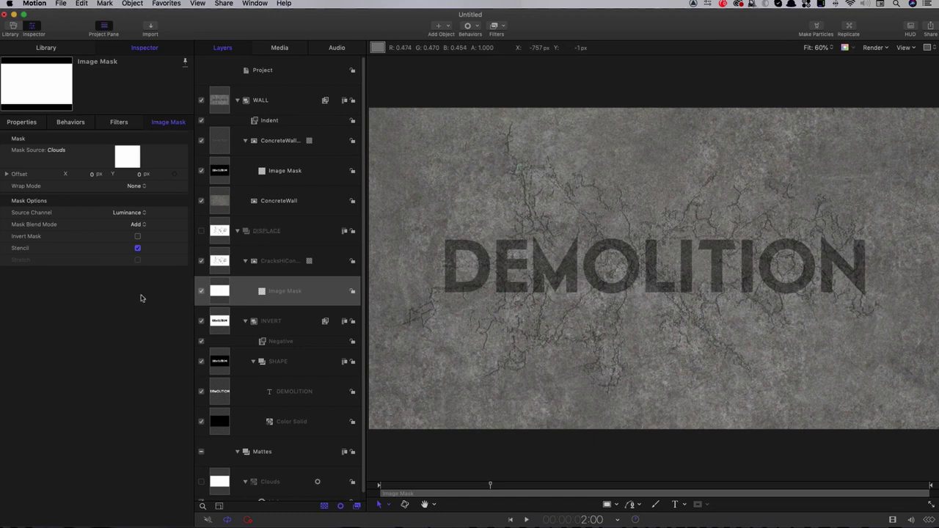
Step: Copy the masked CracksHiConCentre layer to the top of the WALL group with Multiply blend mode, and compare it on and off
left_click(218, 261)
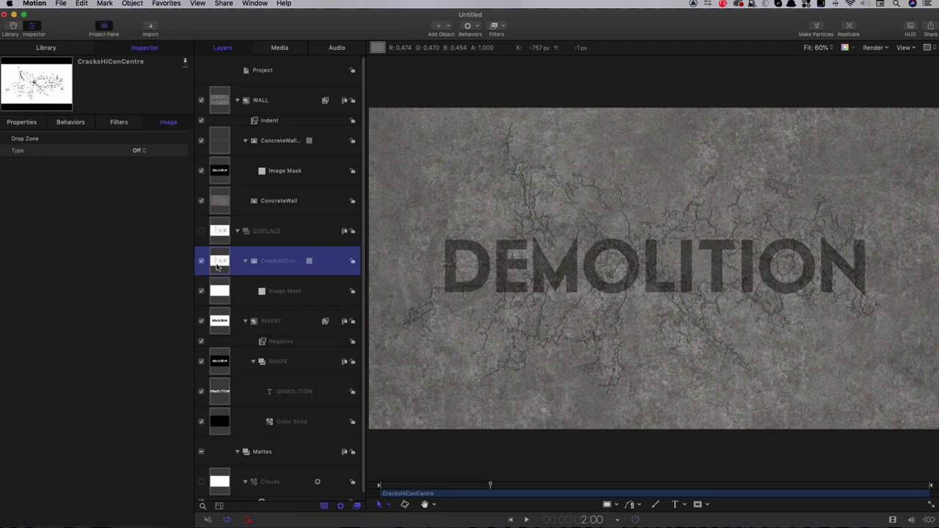
left_click_drag(213, 266, 229, 136)
left_click(21, 124)
left_click(135, 236)
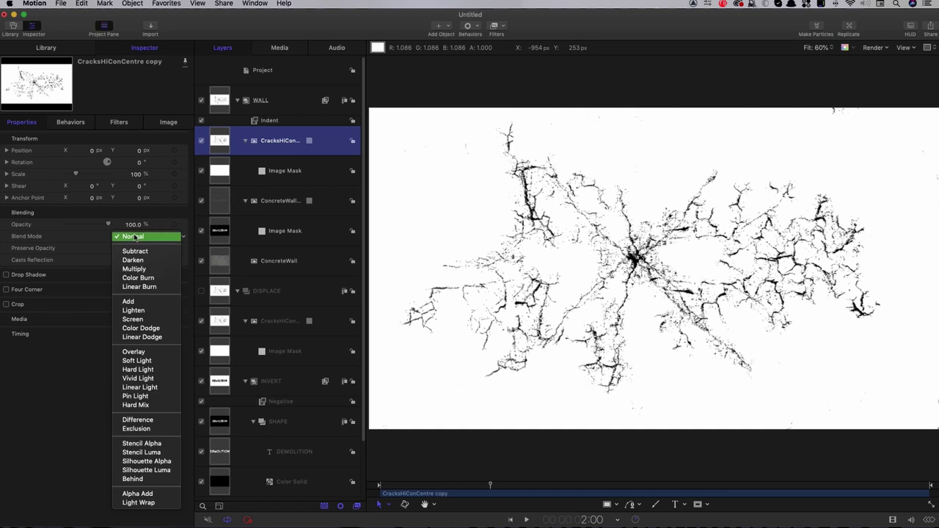
left_click(134, 268)
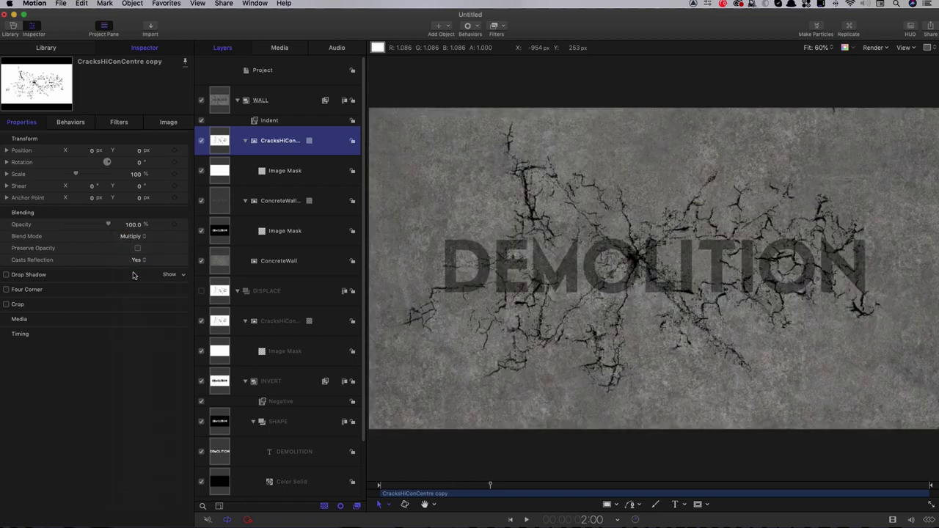
left_click(202, 141)
left_click(202, 141)
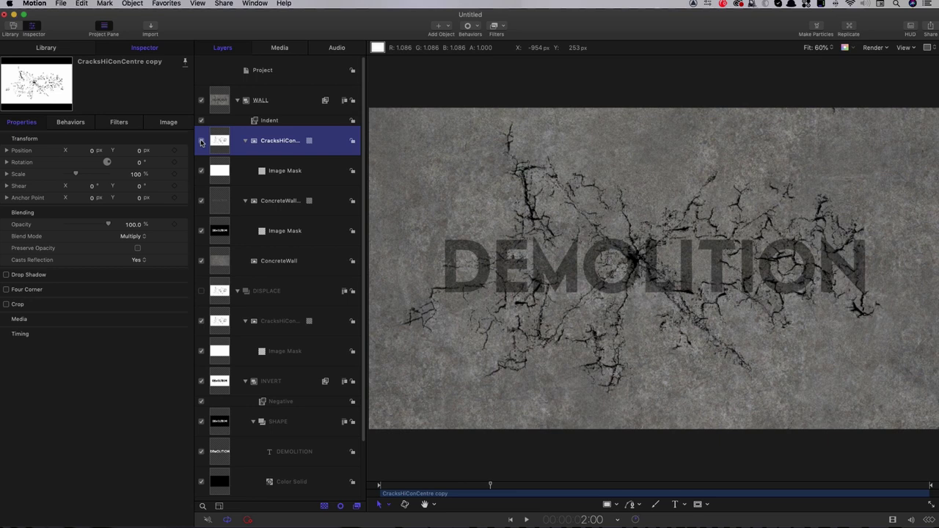
Step: Try an opacity of 75% on the CracksHiConCentre copy in the WALL group
double_click(134, 224)
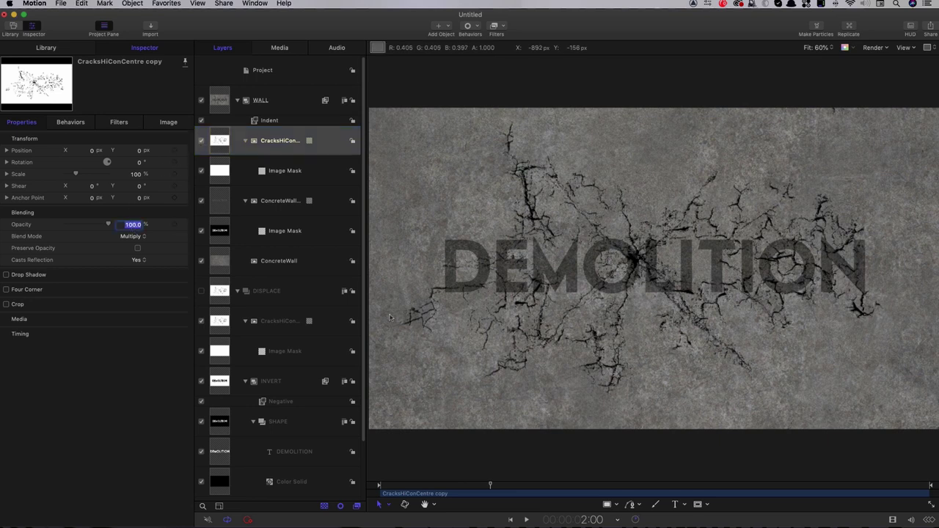
type("75")
key("Return")
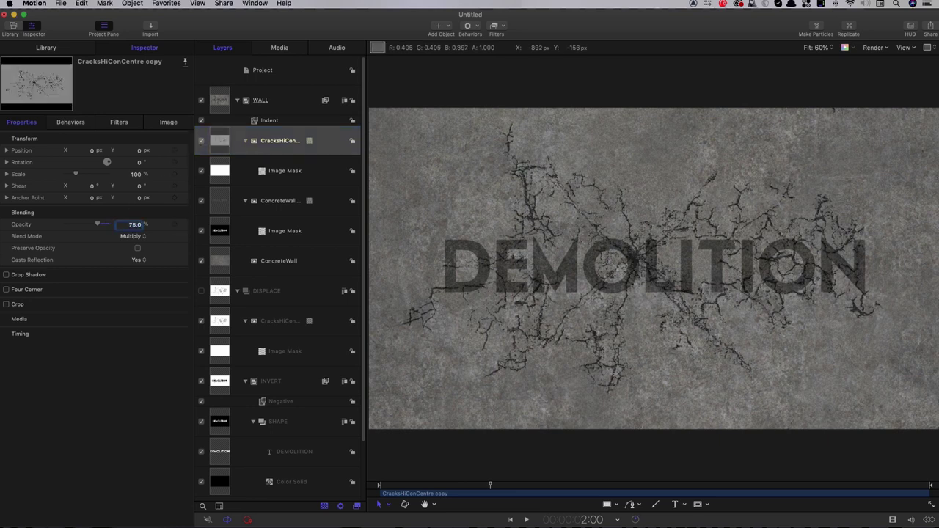
Step: Advance the playhead to 2:05 and set the CracksHiConCentre copy's opacity to 50%
key("Right")
key("Right")
key("Right")
key("Right")
key("Right")
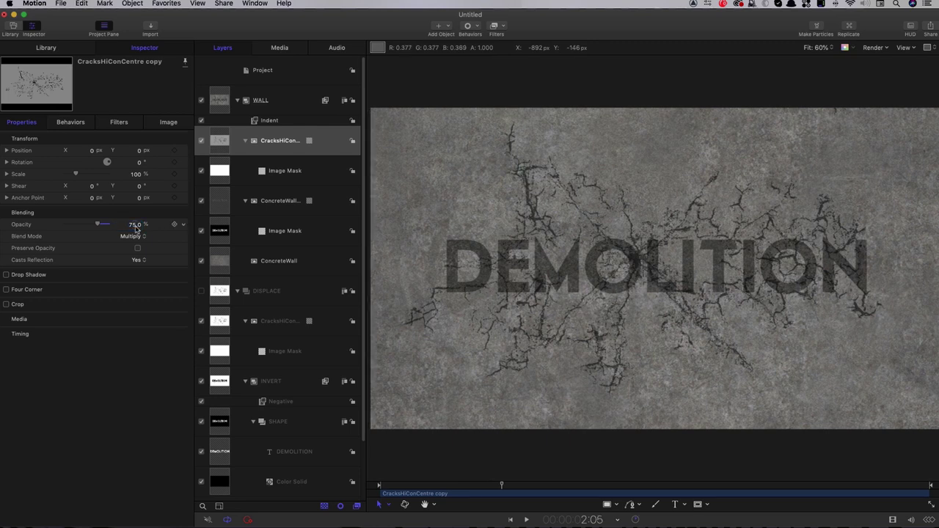
double_click(135, 224)
type("50")
key("Return")
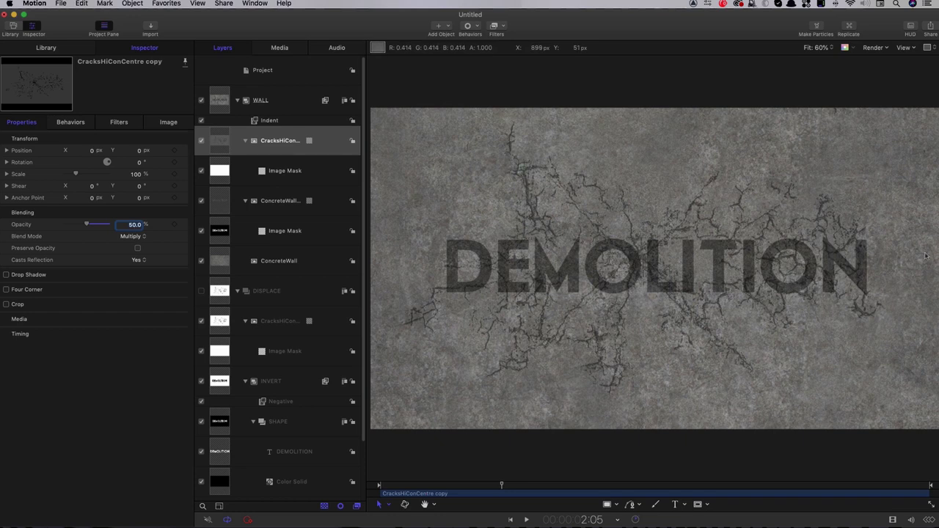
Step: Import DeepCracks.jpg from the Media folder into the DISPLACE group
left_click(221, 328)
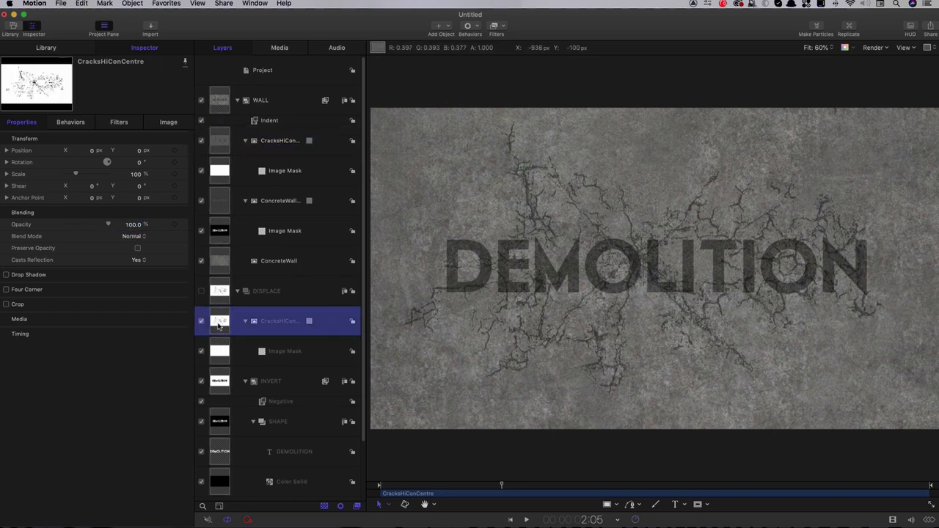
left_click(213, 292)
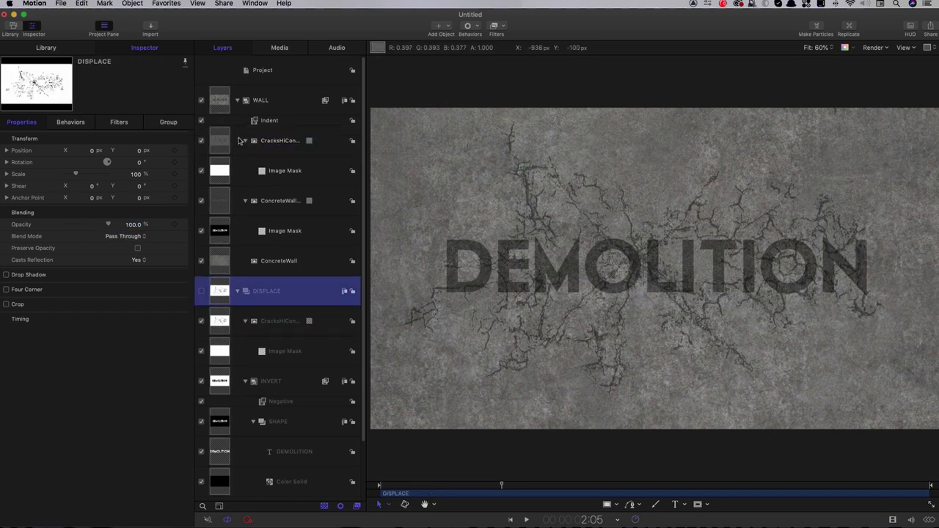
left_click(151, 30)
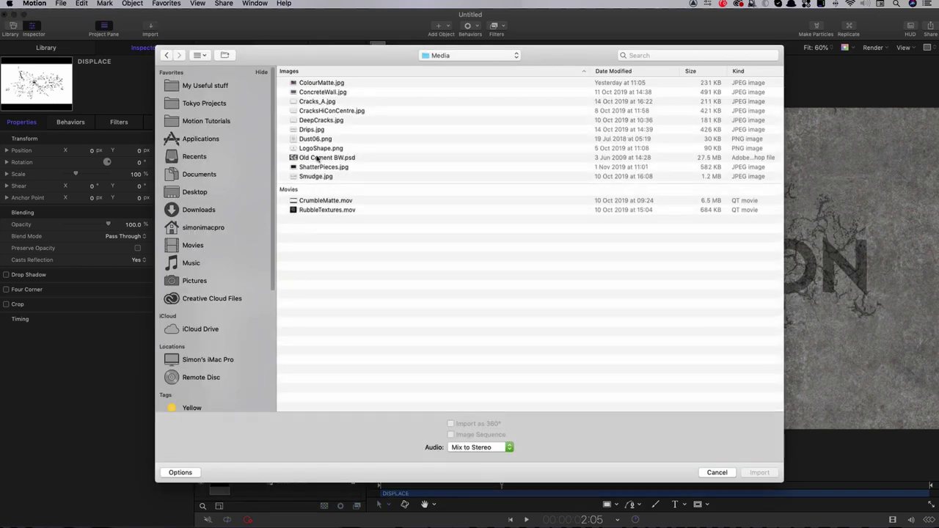
left_click(310, 121)
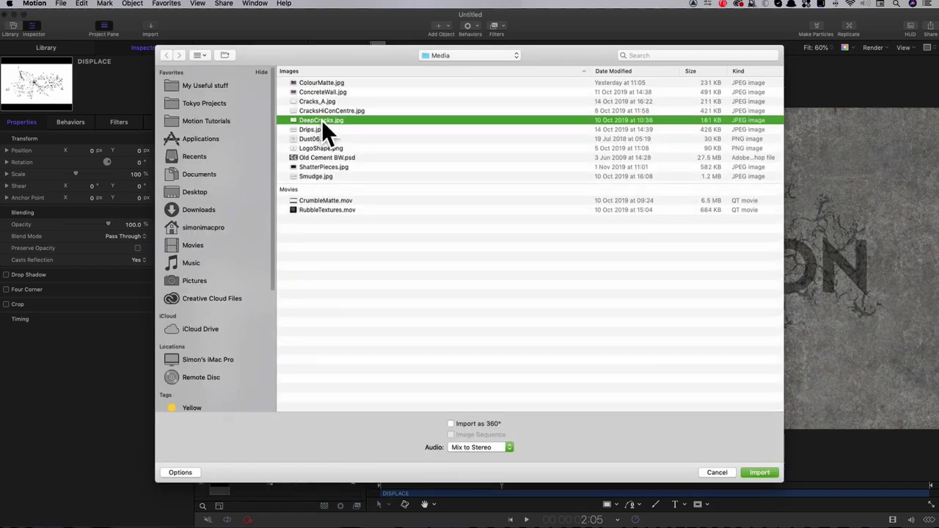
left_click(764, 473)
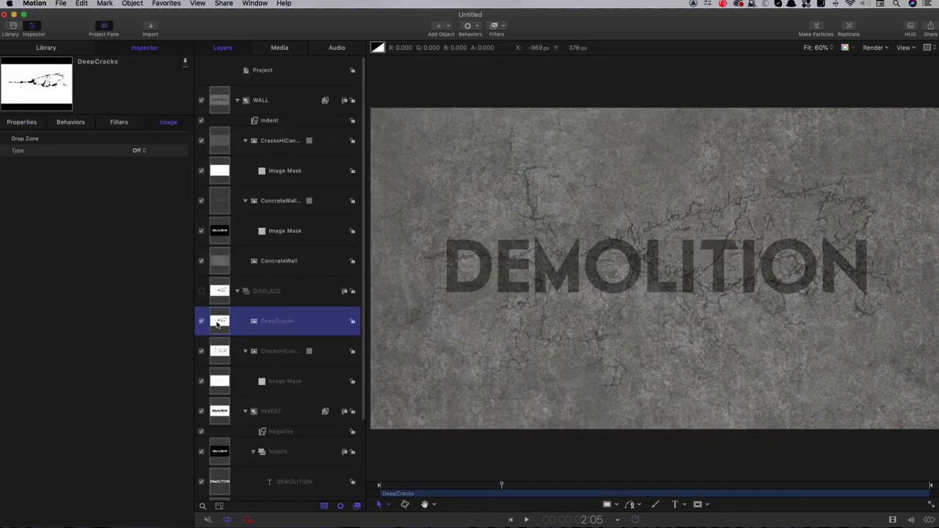
Step: Copy the DeepCracks layer to the top of the WALL group and set the copy's blend mode to Multiply
left_click_drag(219, 324, 232, 135)
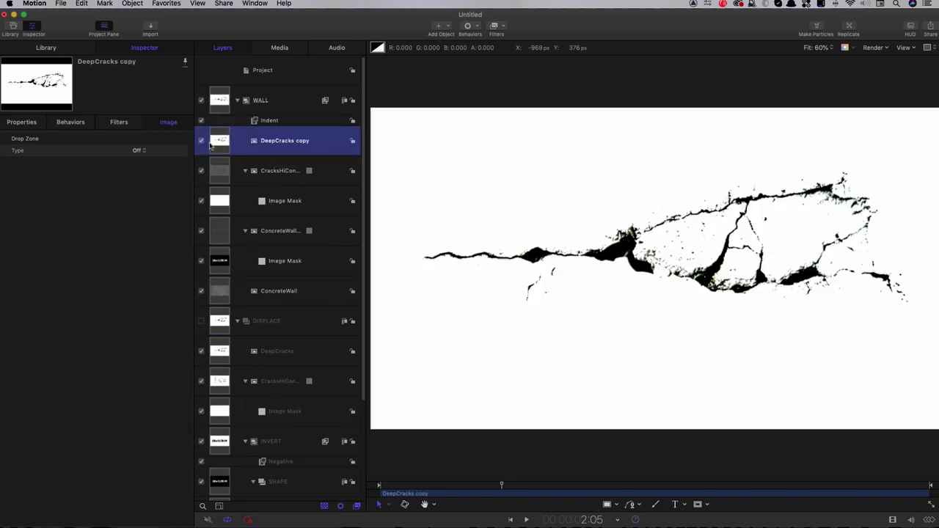
left_click(18, 123)
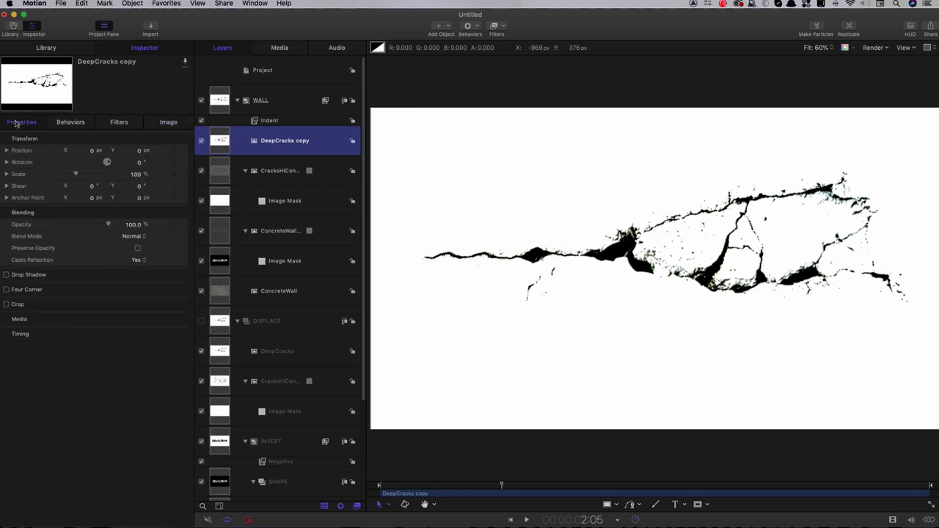
left_click(132, 236)
left_click(132, 272)
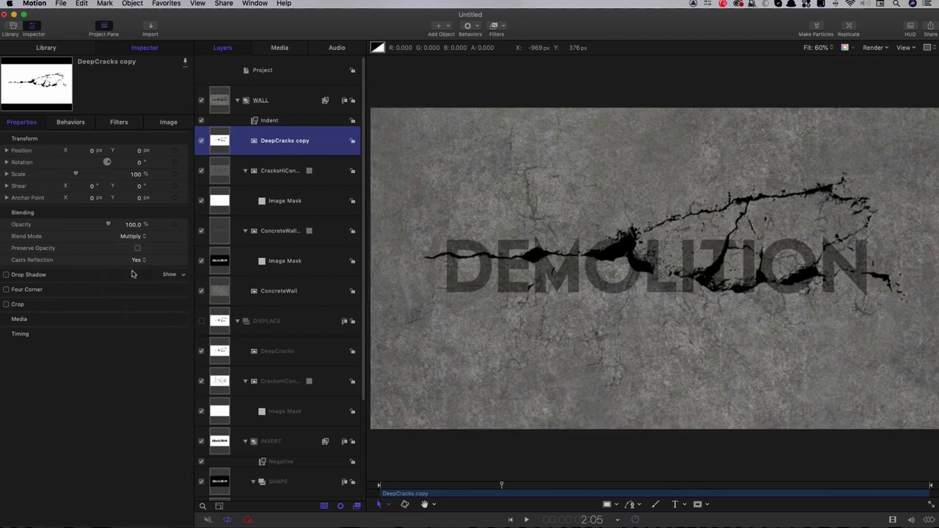
Step: Create a new 1920 × 1080 project and show its project properties in the Inspector
left_click(698, 271)
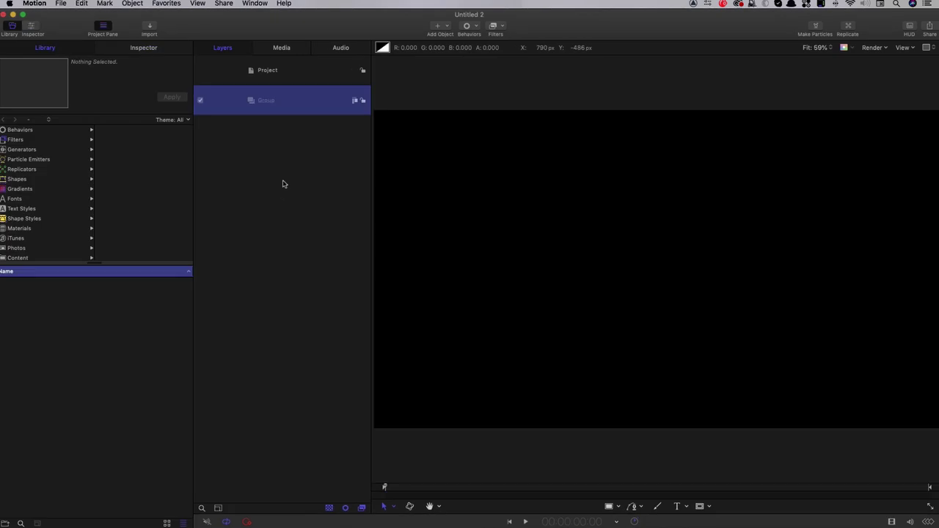
left_click(283, 248)
key("super+3")
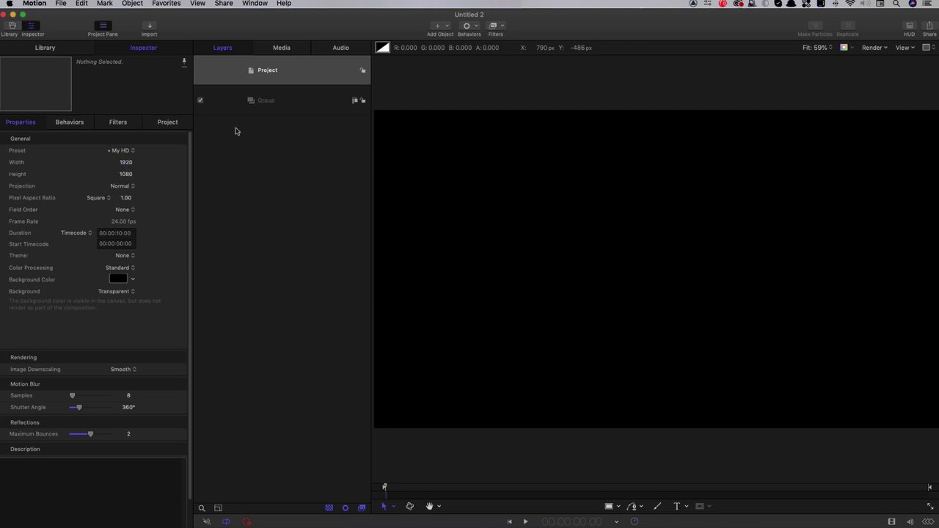
Step: Add a Color Solid generator to the empty group
left_click(302, 105)
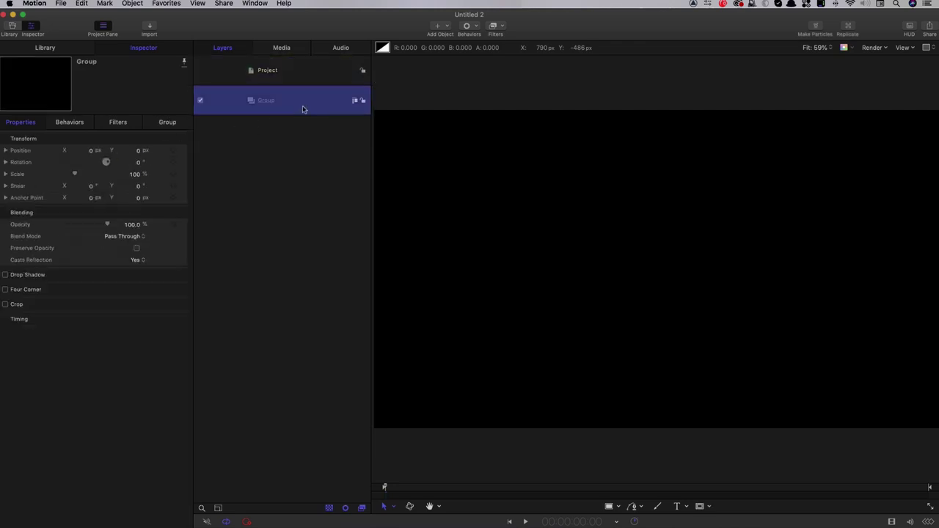
left_click(448, 30)
mouse_move(461, 126)
mouse_move(559, 140)
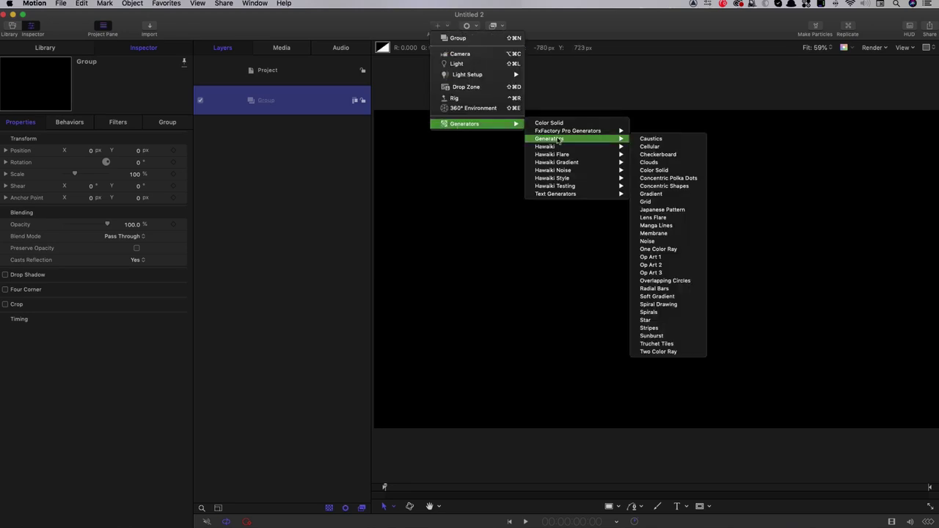
left_click(664, 172)
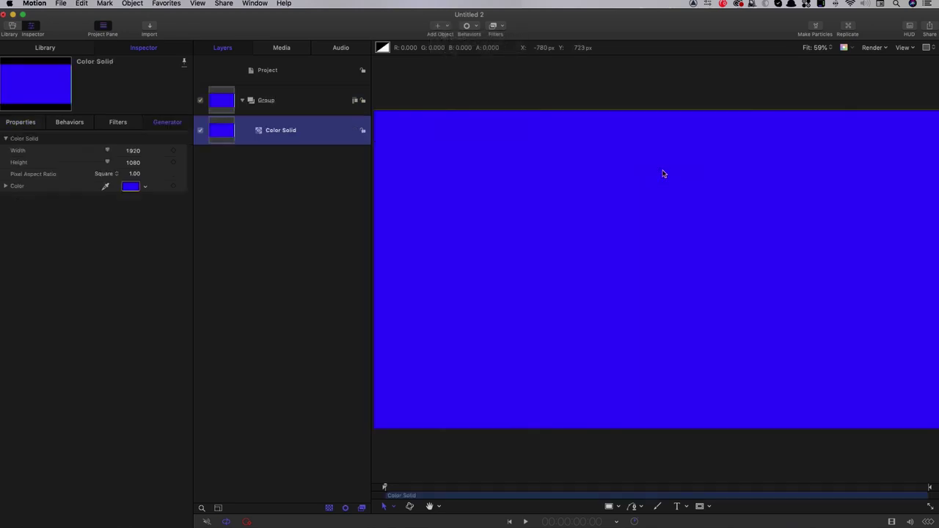
Step: Make the colour solid white and set its width to 2500
left_click(126, 188)
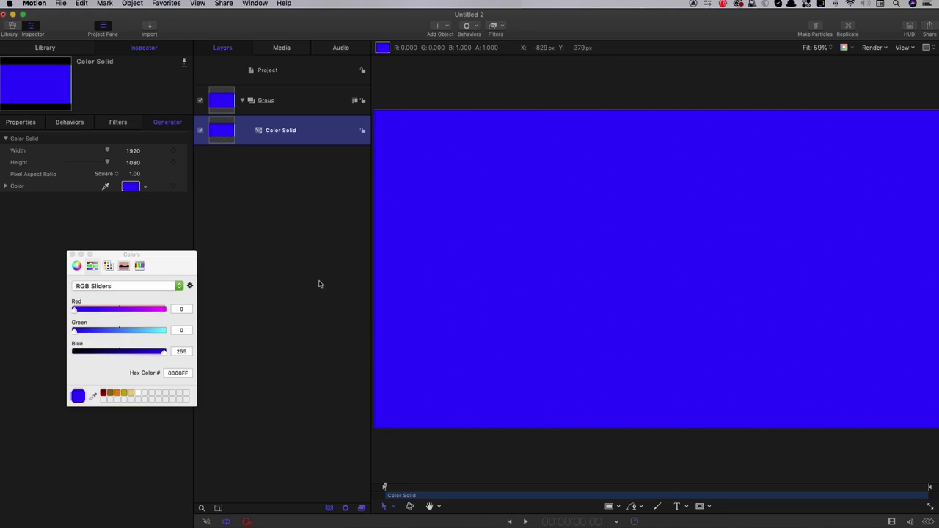
left_click(138, 394)
left_click(133, 150)
type("2500")
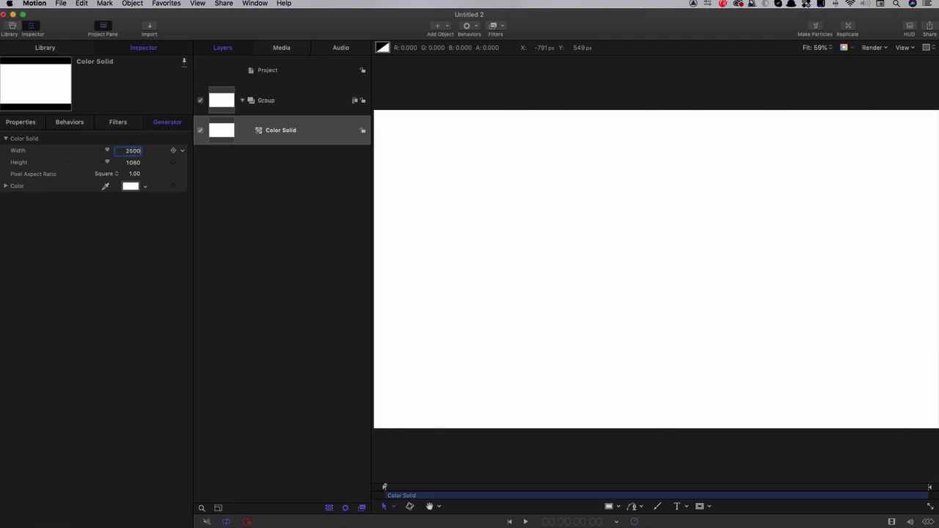
key("Return")
Step: Shear the colour solid along X so that its vertical edges slant
left_click(28, 122)
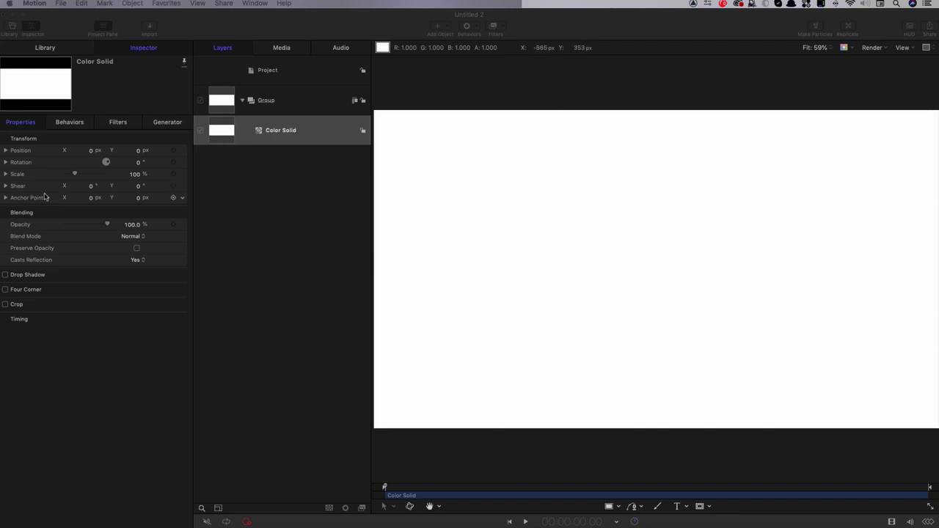
left_click(90, 186)
left_click(91, 186)
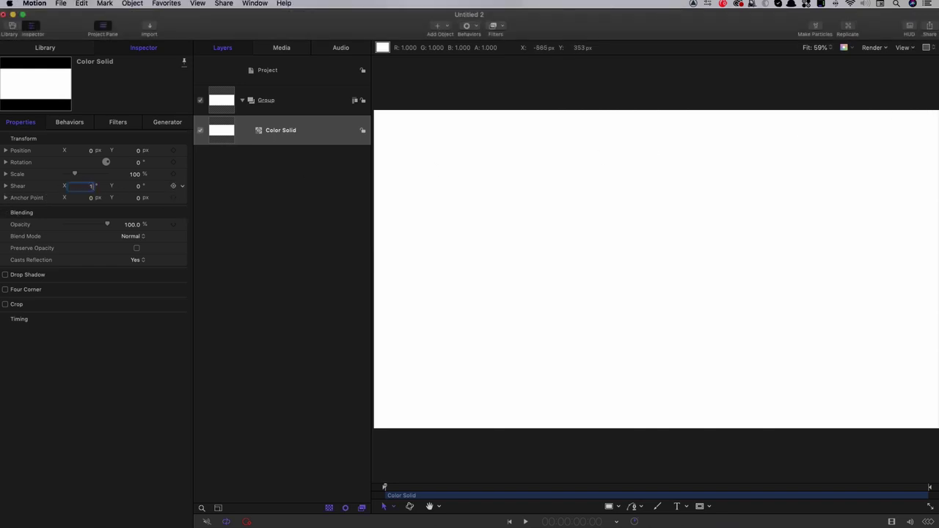
key("Return")
Step: Shift the group horizontally to an X position of about -1299 px, bringing the solid's slanted edge into the frame
left_click(222, 100)
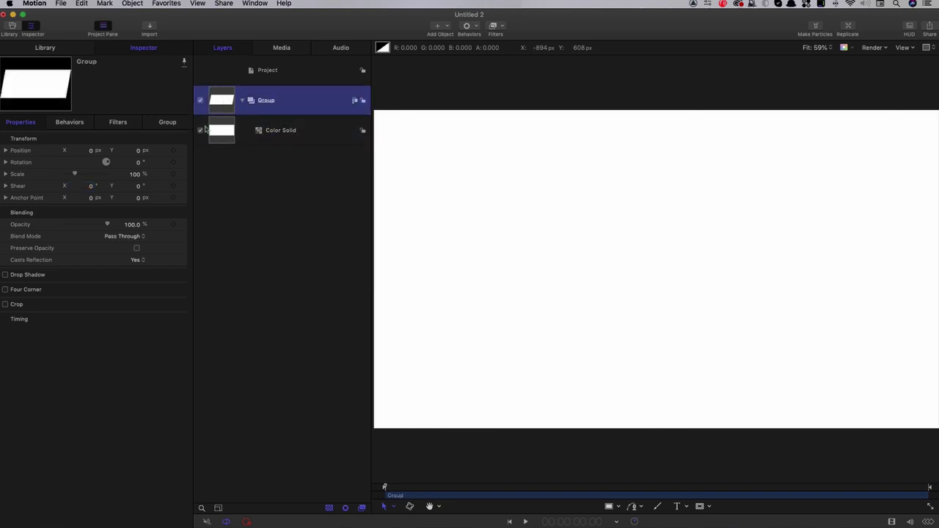
left_click(437, 498)
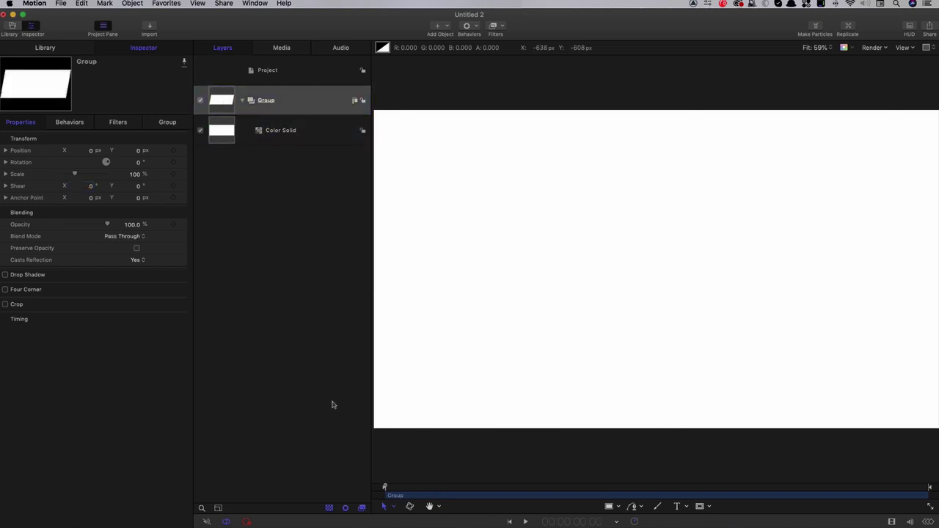
left_click_drag(92, 151, 58, 152)
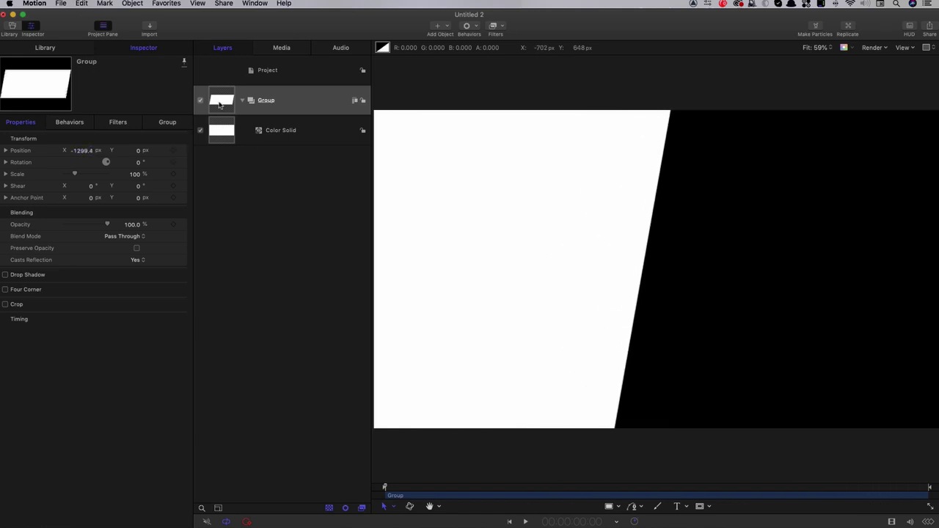
Step: Apply the Crystallize stylize filter and the Levels colour filter to the group
left_click(502, 25)
mouse_move(513, 355)
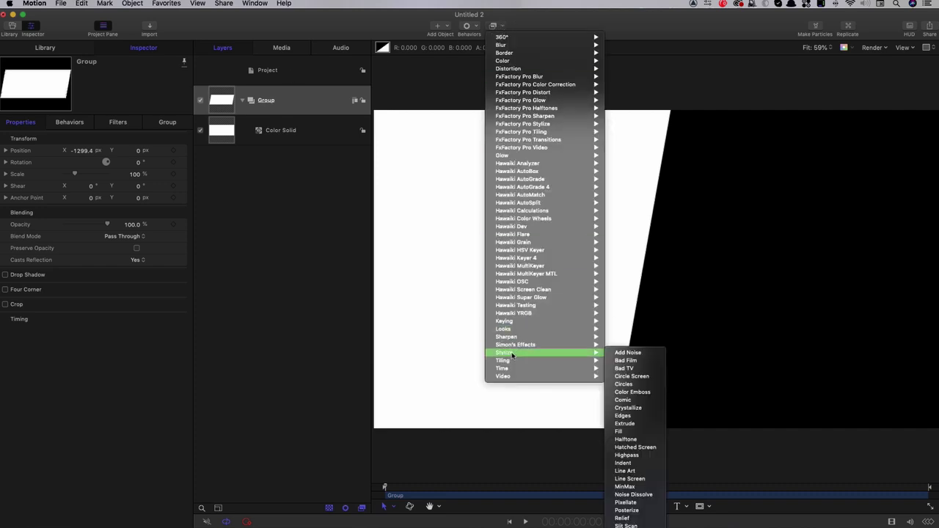
left_click(643, 407)
left_click(503, 26)
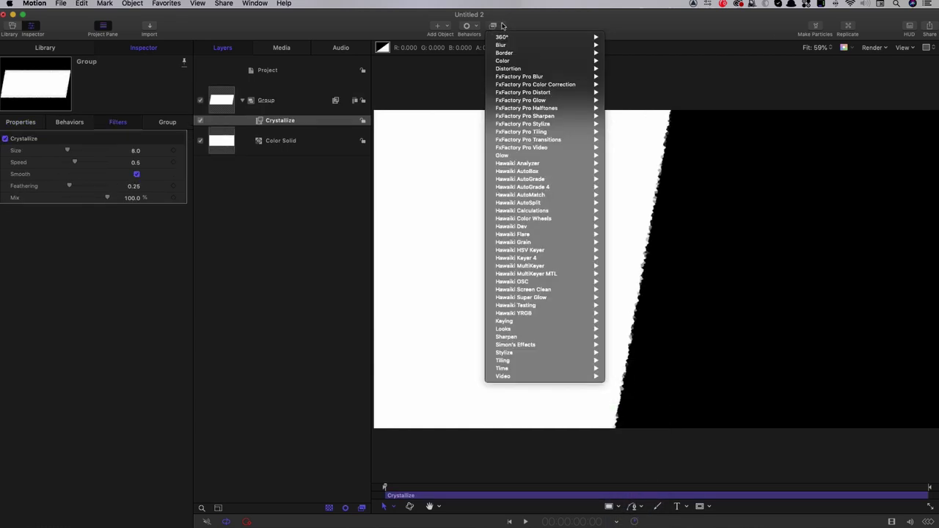
mouse_move(506, 61)
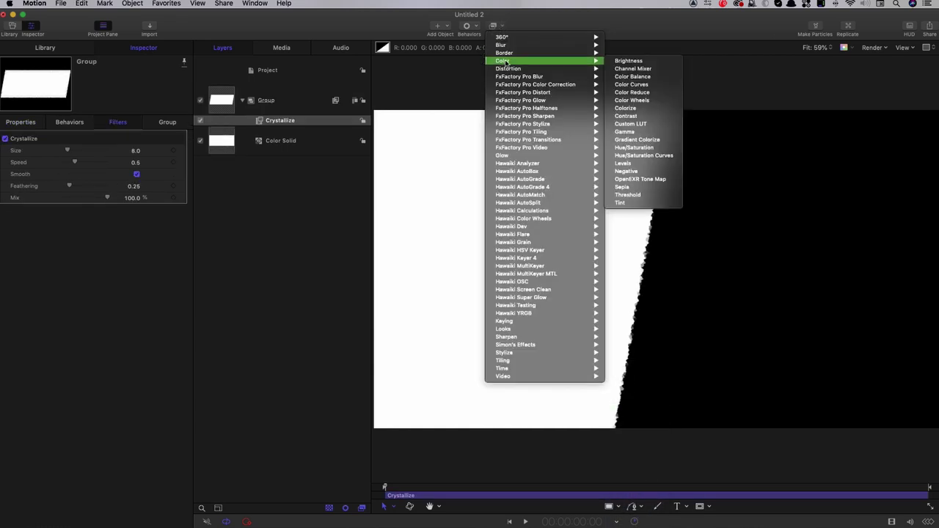
left_click(647, 166)
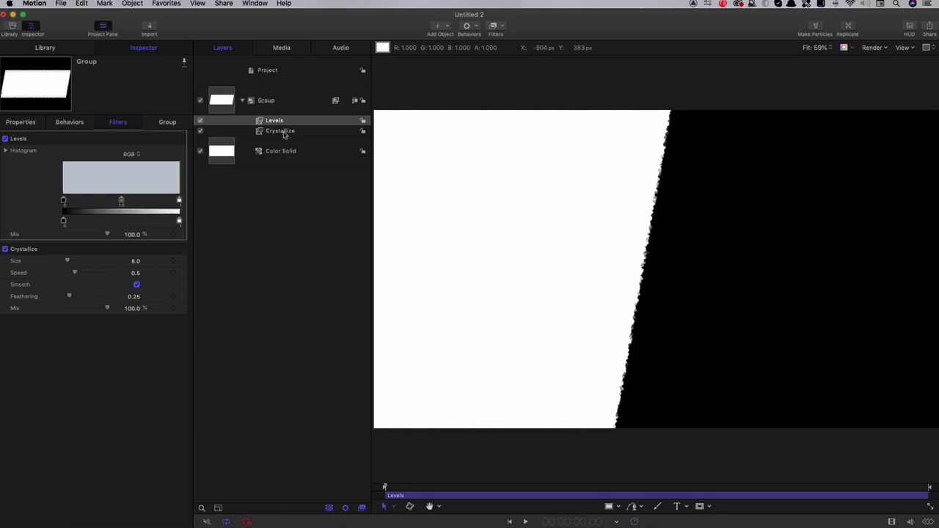
Step: Set the Crystallize size to 42 and tighten the Levels alpha channel to a 0.42 black input and 0.68 white input
left_click(136, 262)
type("42")
key("Return")
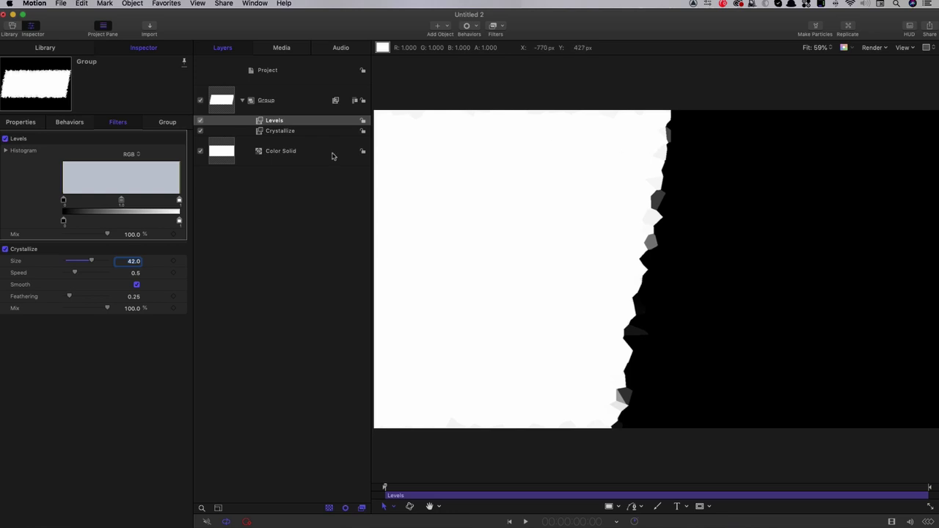
left_click(130, 154)
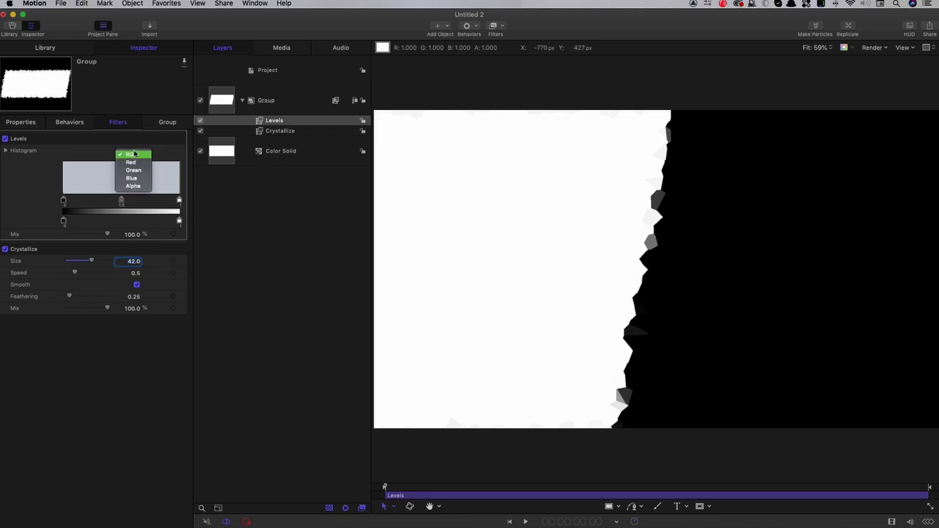
left_click_drag(63, 201, 89, 201)
left_click_drag(179, 202, 112, 202)
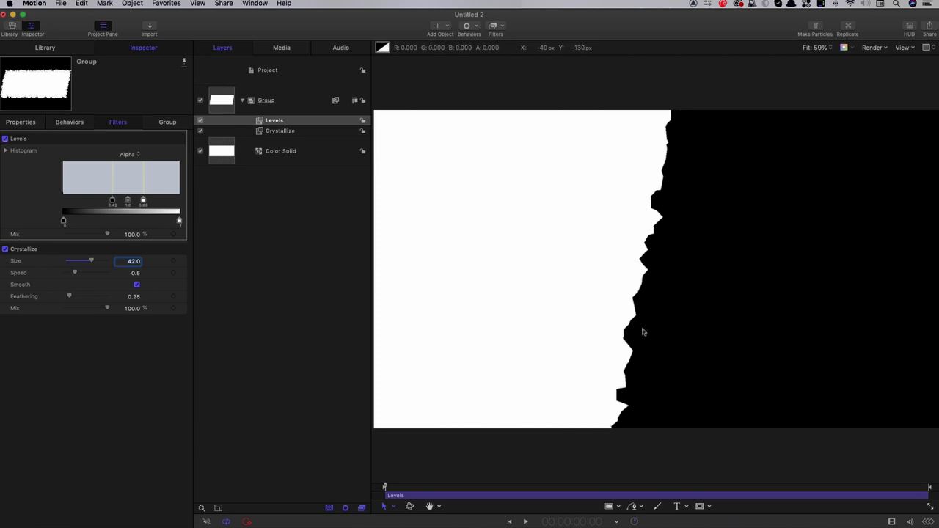
Step: Keyframe the group's X position from about -2213 px at the first frame to about -158 px at 3:00
left_click(222, 107)
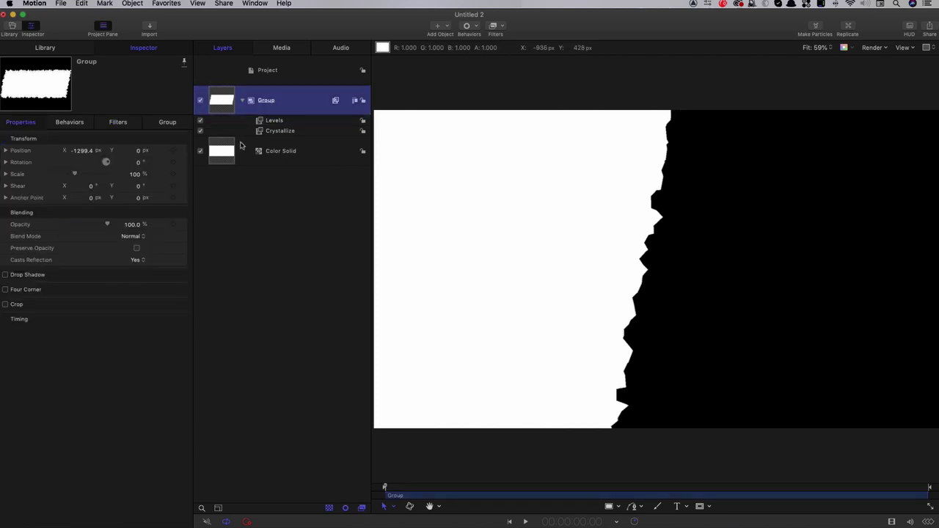
left_click(409, 495)
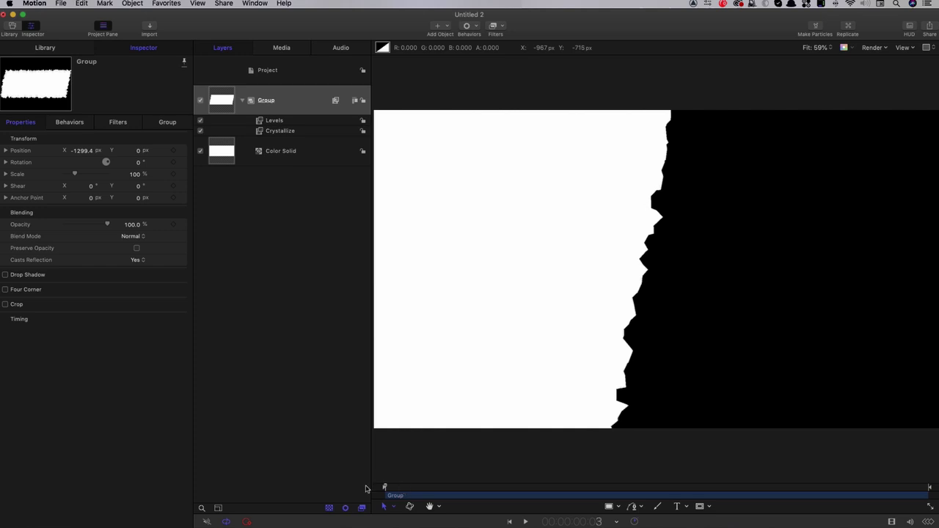
left_click_drag(83, 151, 53, 151)
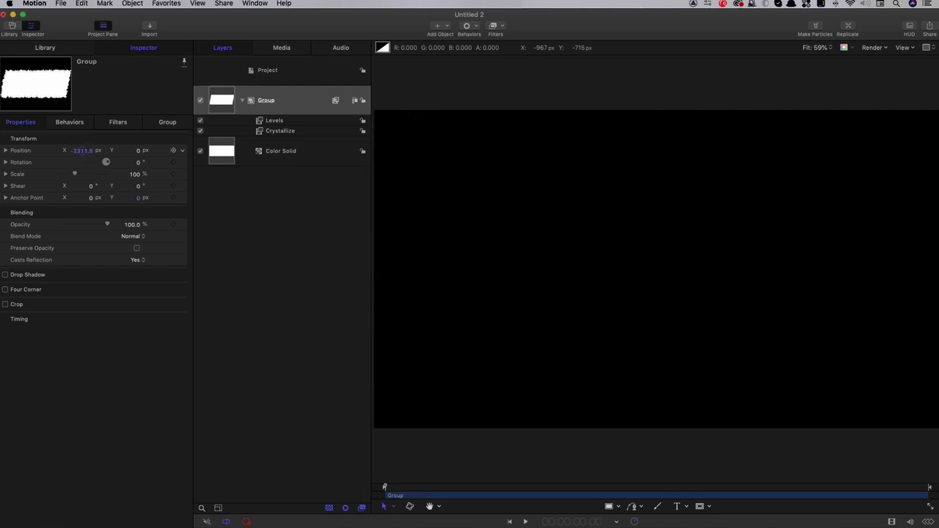
left_click(174, 151)
left_click_drag(606, 488, 548, 488)
left_click_drag(82, 150, 97, 150)
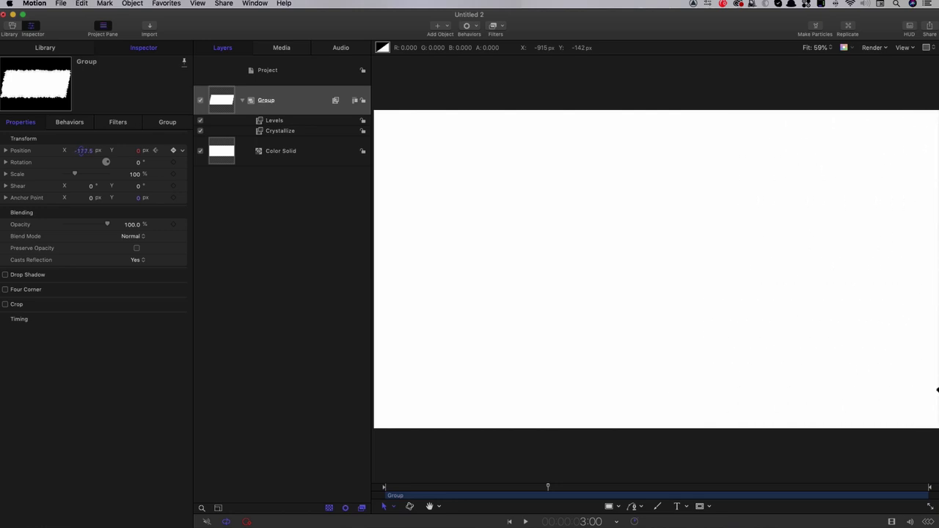
Step: Play the wipe animation from the start to check how the crumbling edge crosses the frame
key("Home")
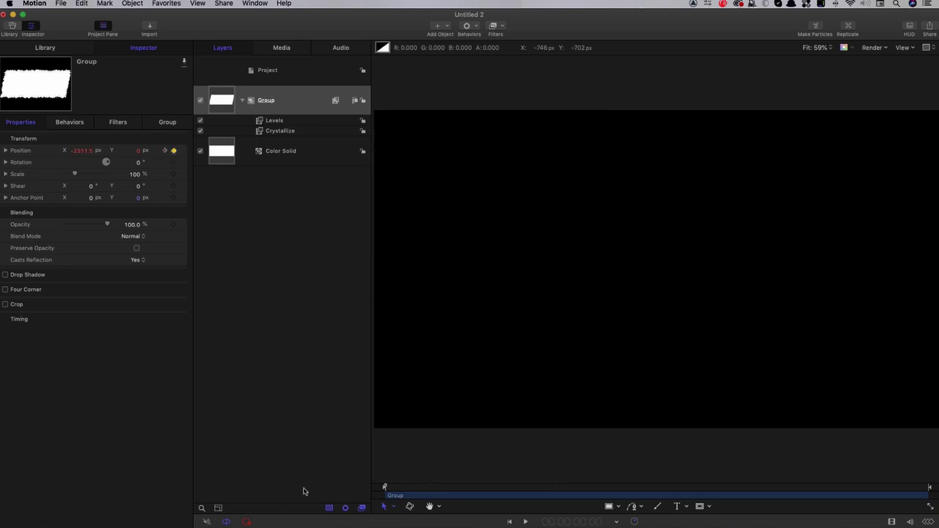
key("space")
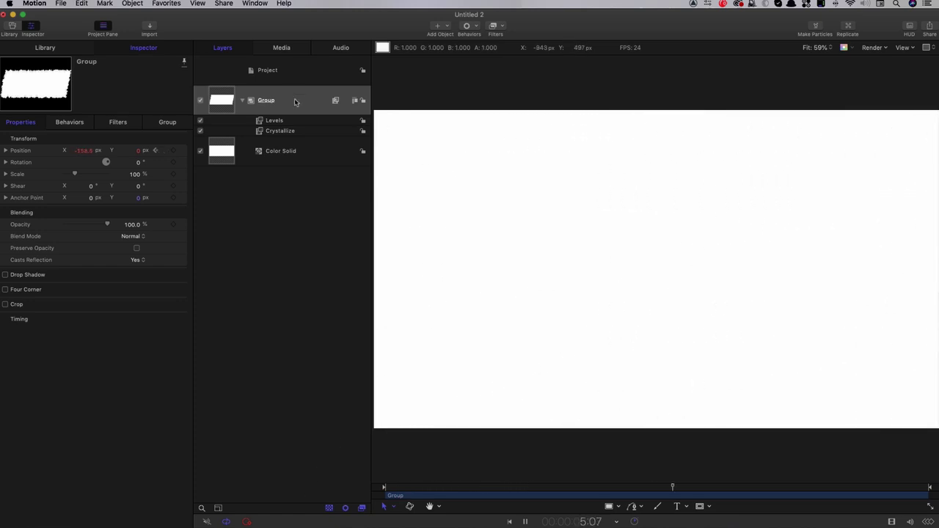
key("space")
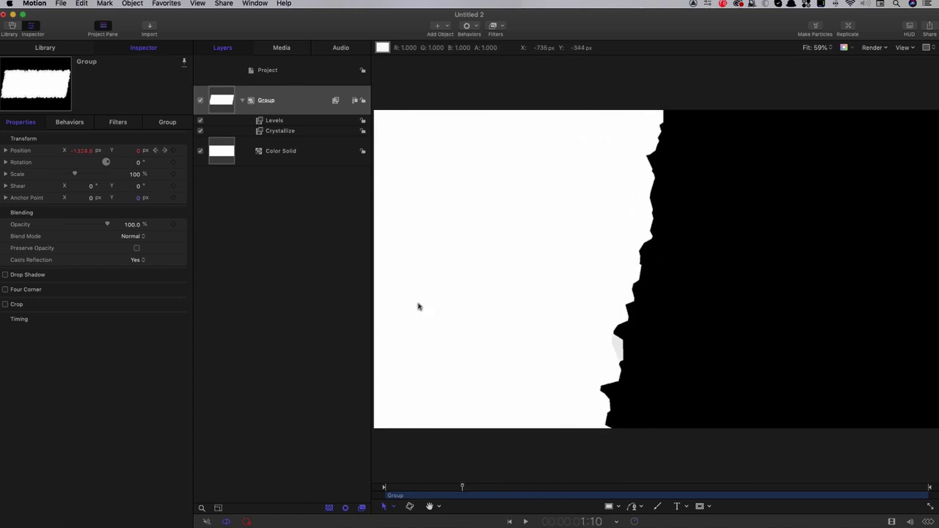
Step: Set the Crystallize filter's speed to 0.75 and preview the edge movement
left_click(281, 131)
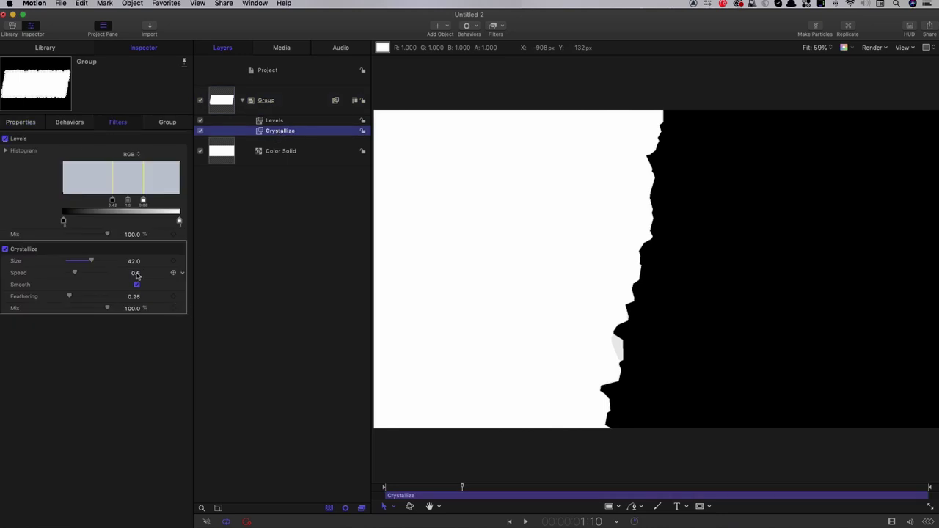
left_click(136, 274)
type(".7")
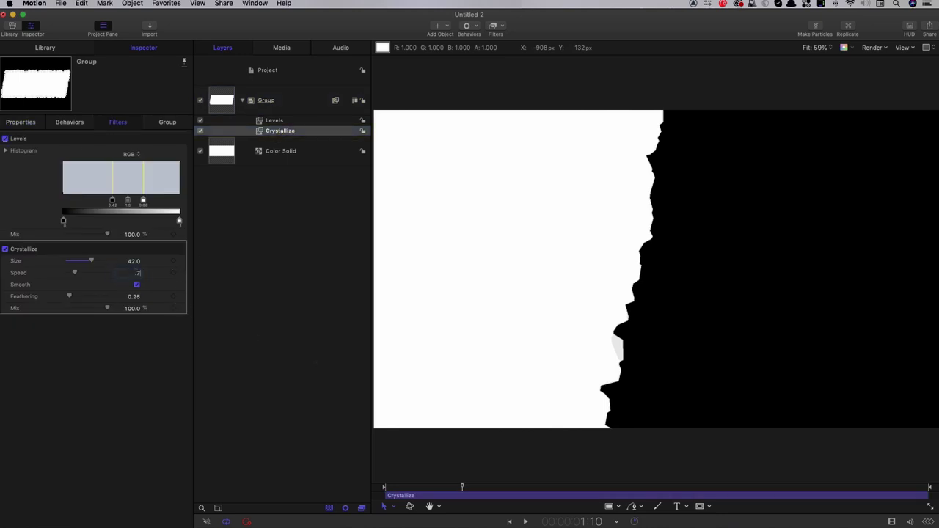
type("5")
key("Return")
key("space")
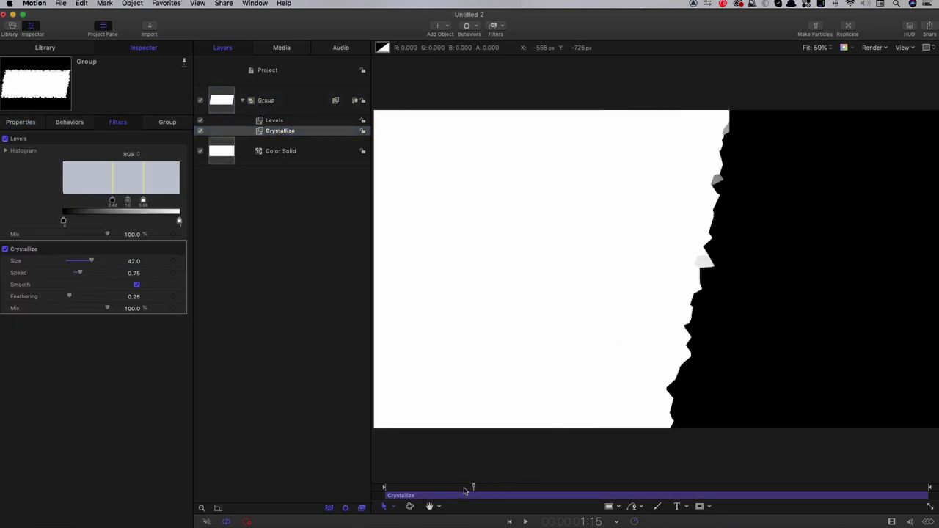
Step: Set up a QuickTime movie export of the project with the Apple ProRes 422 Proxy codec
left_click(224, 3)
left_click(242, 89)
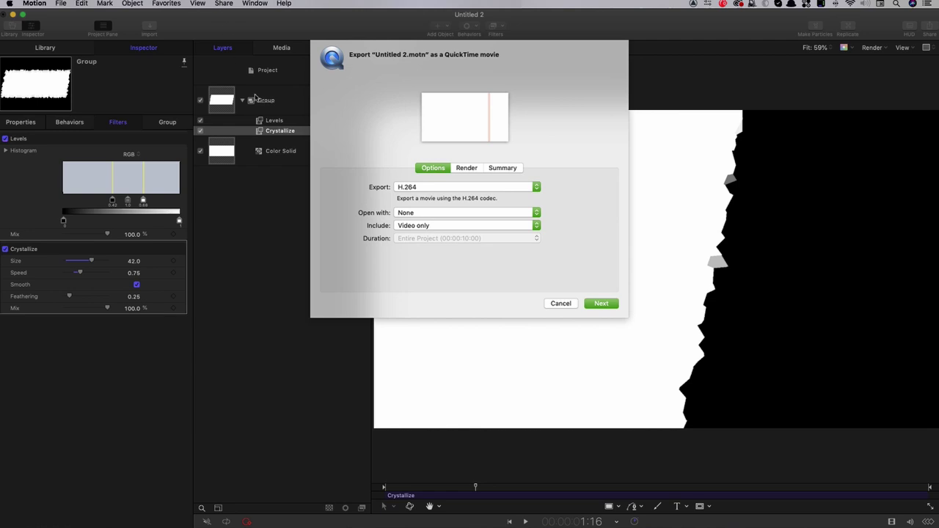
left_click(422, 191)
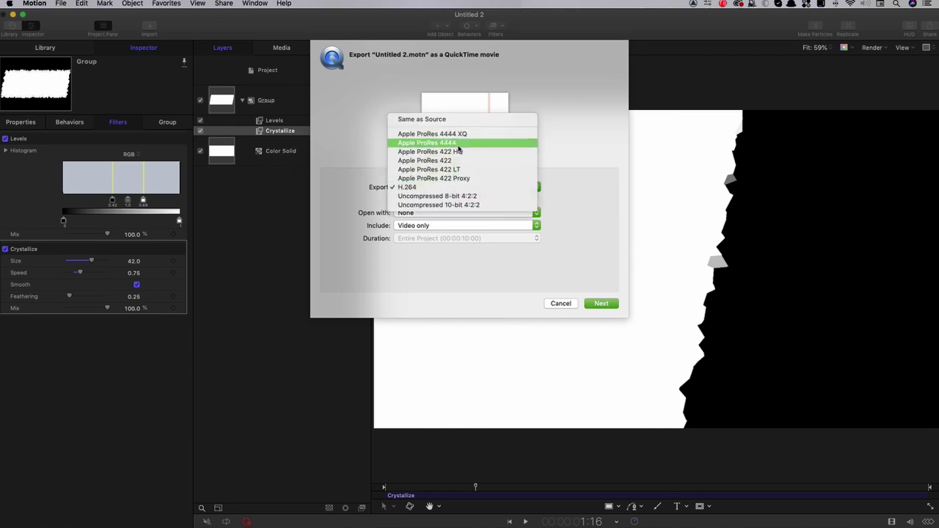
left_click(461, 179)
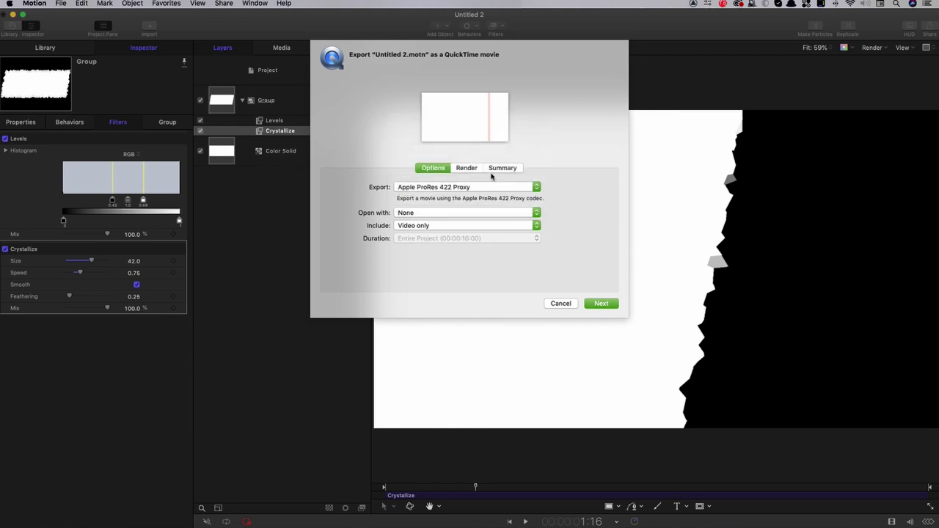
left_click(604, 307)
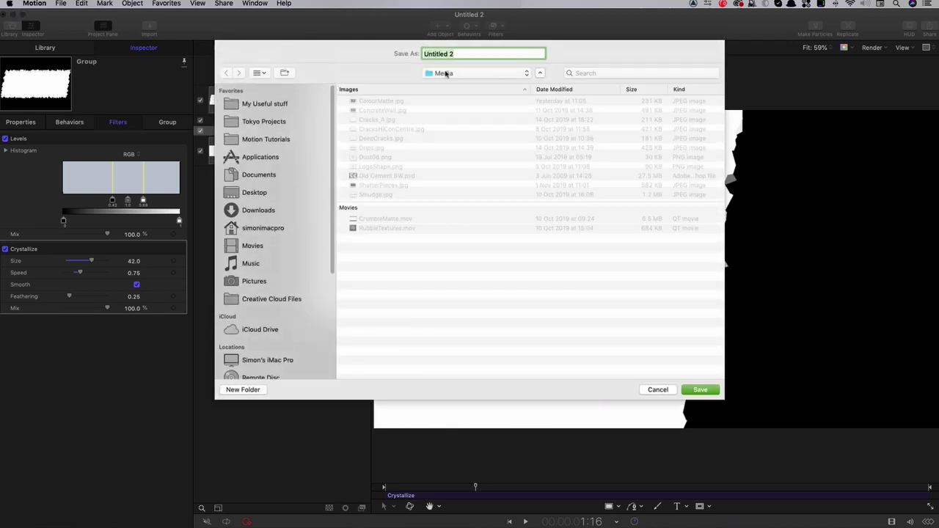
Step: Export the movie to the Media folder as CrumbleMatteNew.mov
left_click(373, 219)
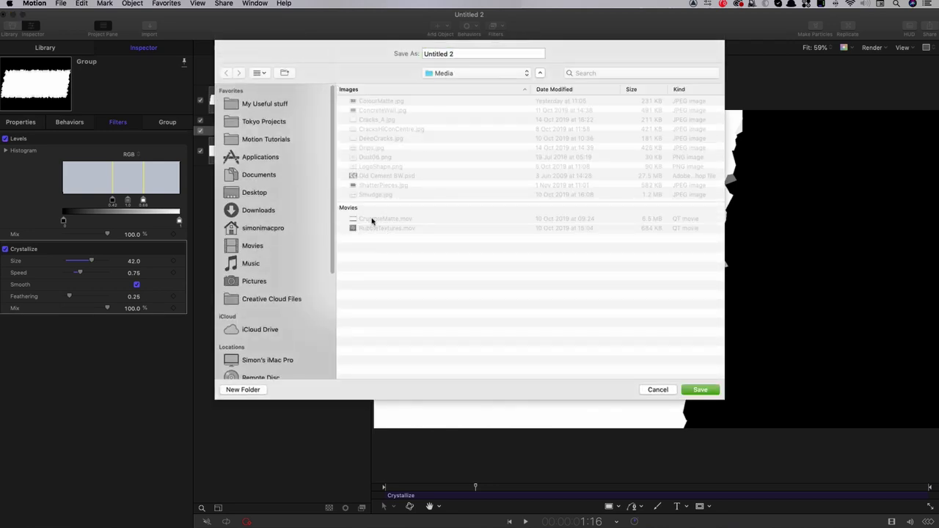
double_click(465, 53)
key("Left")
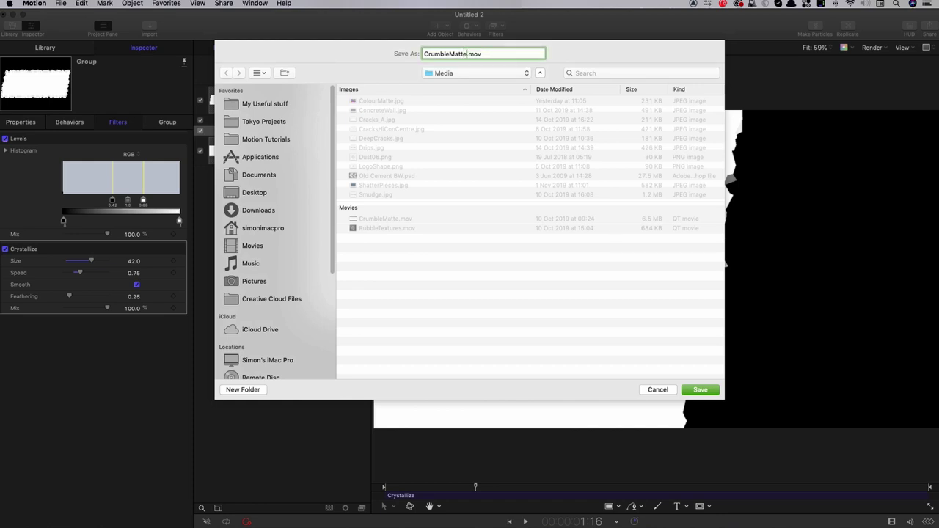
type("New")
key("Return")
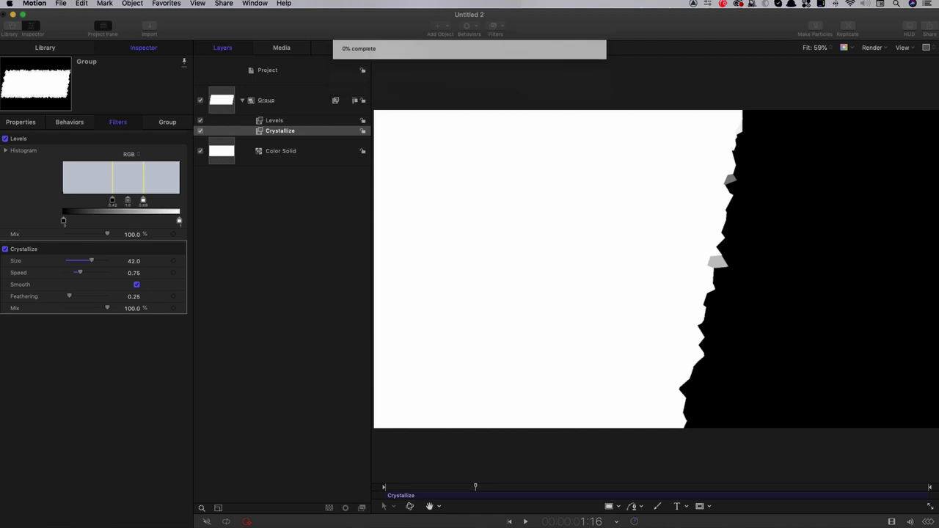
Step: Close the matte project without saving its changes and return to the demolition project
left_click(61, 3)
left_click(74, 58)
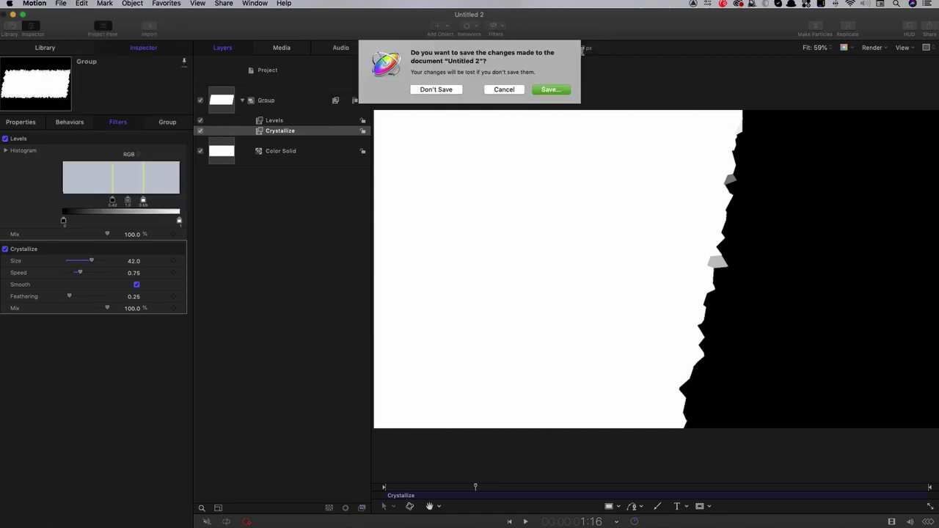
left_click(443, 90)
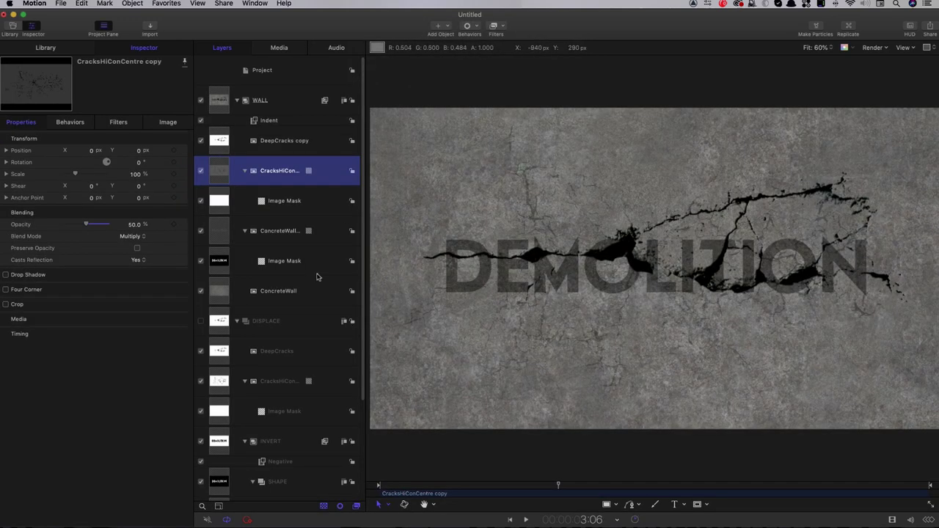
Step: Import CrumbleMatteNew.mov from the Media folder into the Mattes group
scroll(364, 290, "down", 5)
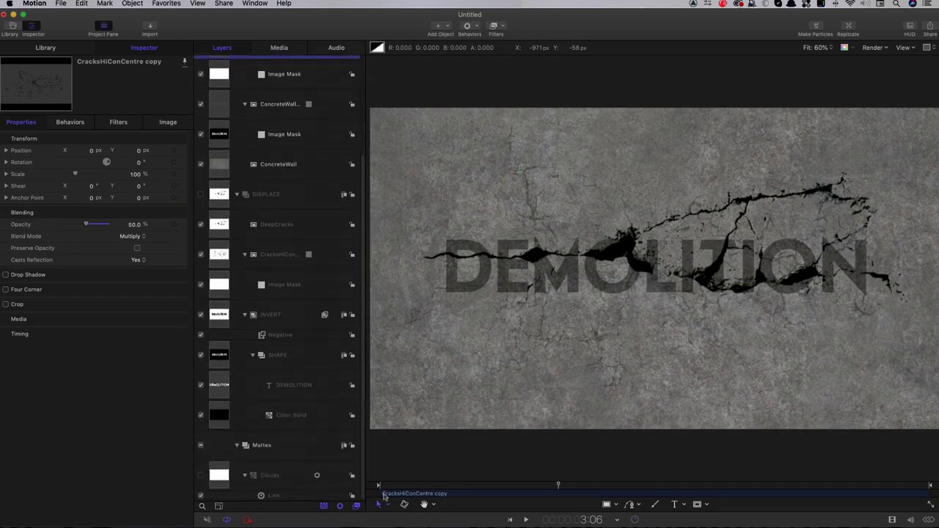
left_click(278, 449)
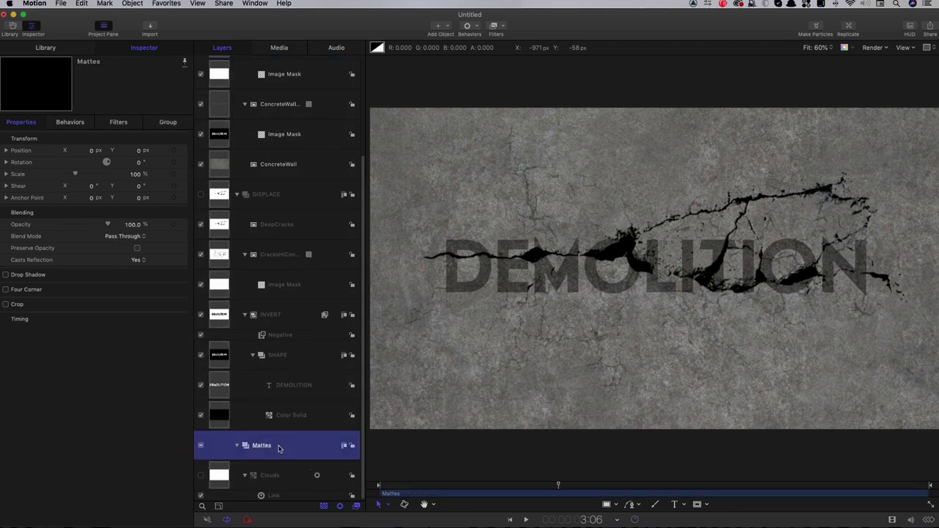
left_click(151, 28)
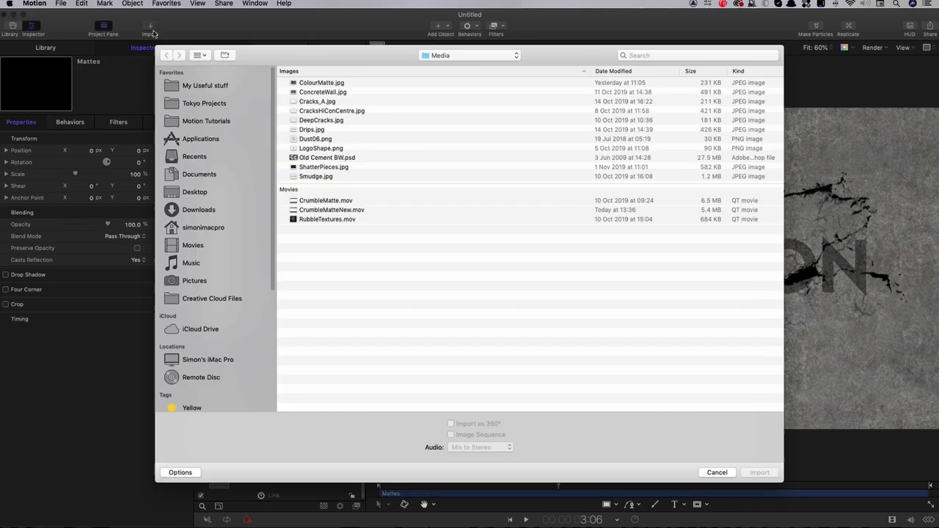
left_click(335, 211)
left_click(759, 473)
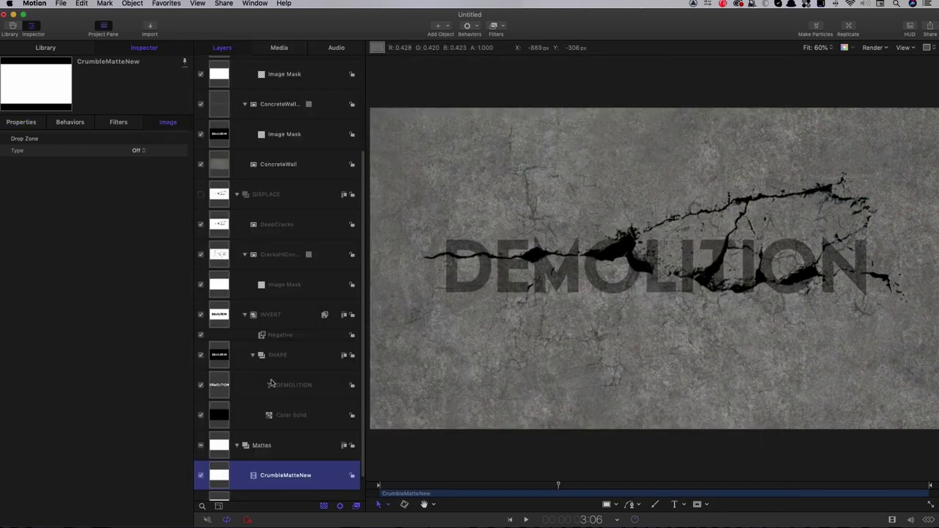
Step: Add an image mask to the DeepCracks copy layer in the WALL group
scroll(308, 279, "up", 4)
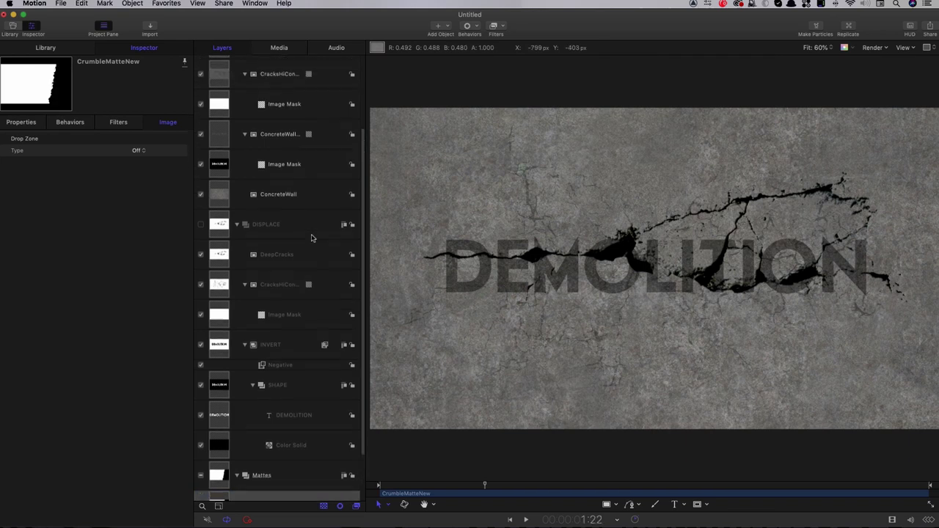
scroll(312, 238, "up", 2)
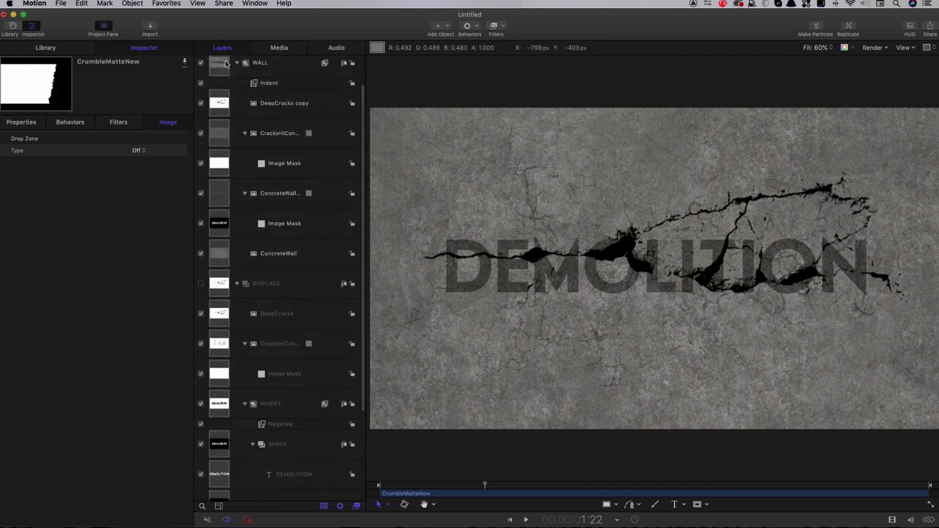
left_click(220, 104)
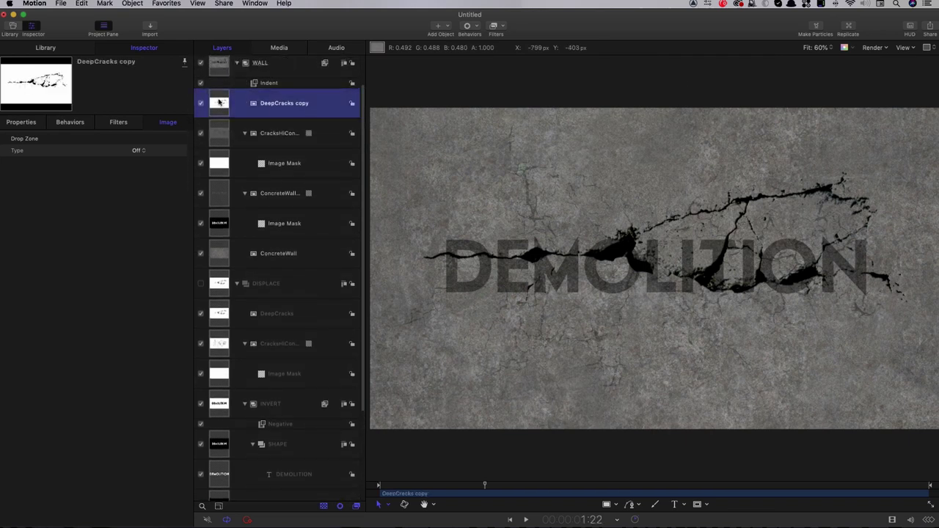
right_click(219, 102)
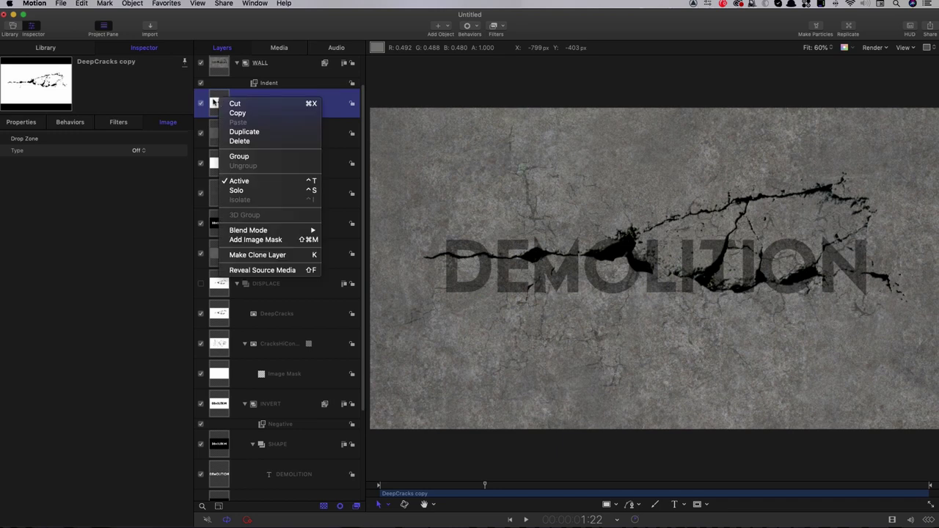
left_click(276, 242)
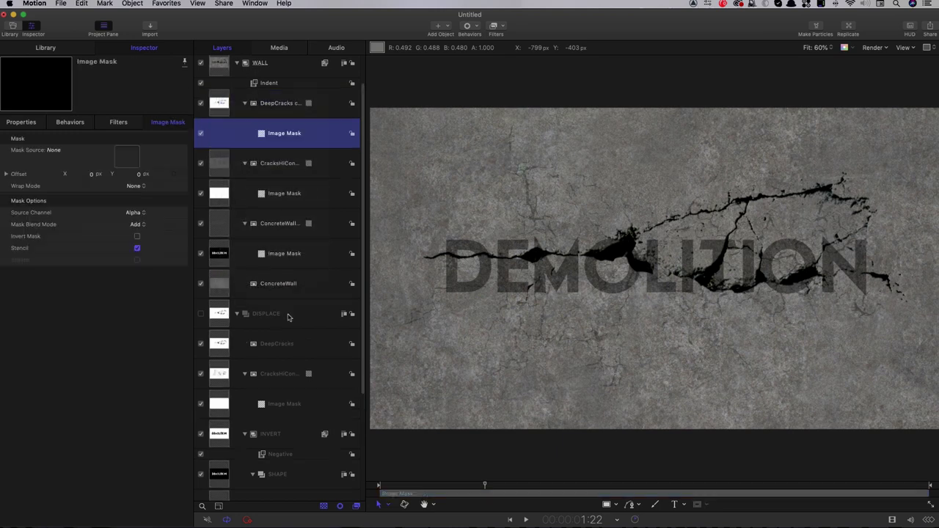
Step: Set CrumbleMatteNew as the new image mask's source and use Luminance as its source channel
scroll(279, 408, "down", 2)
scroll(279, 409, "down", 3)
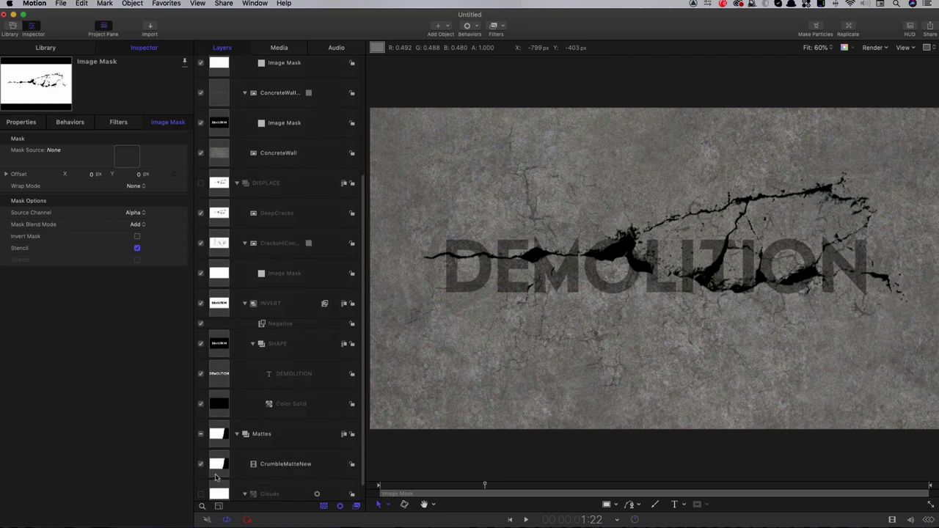
left_click_drag(218, 465, 126, 155)
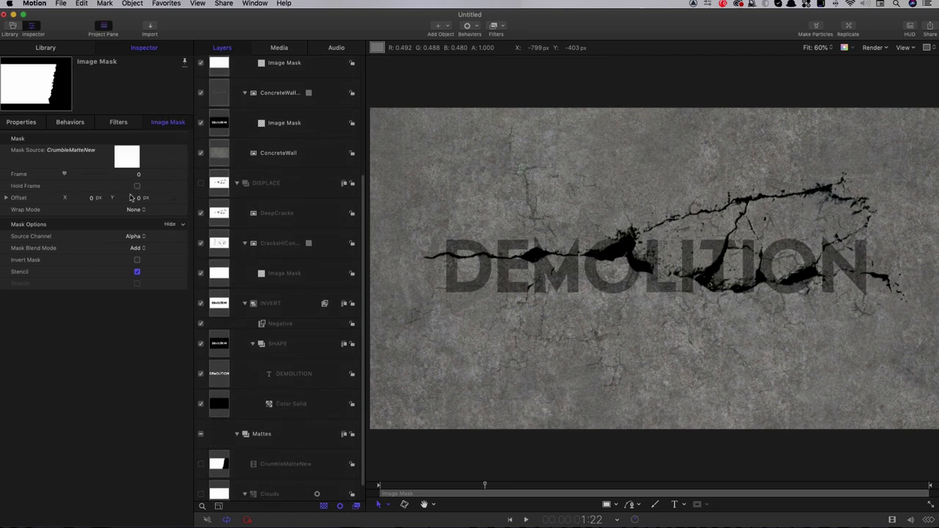
left_click(132, 237)
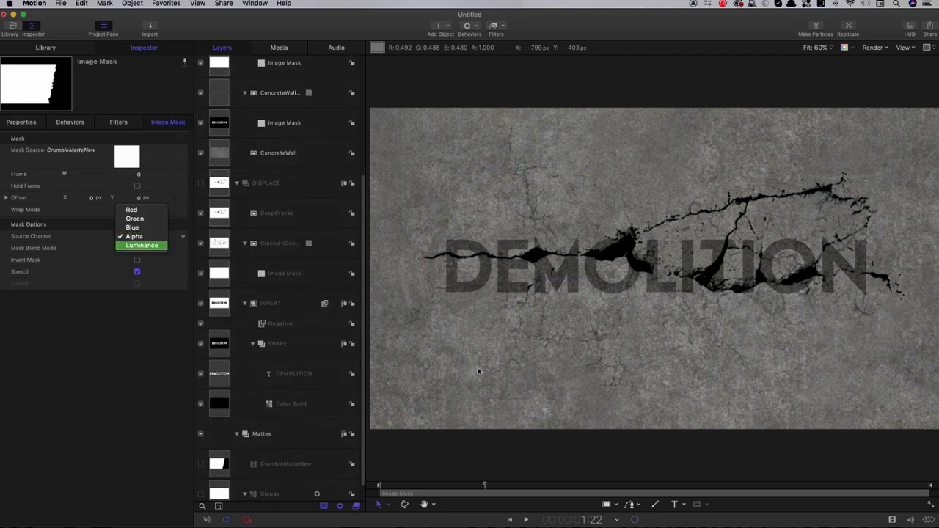
left_click(141, 245)
Step: Move the in point of the CrumbleMatteNew clip in the Mattes group to 2:00
mouse_move(485, 486)
left_mouse_down()
mouse_move(425, 486)
mouse_move(524, 486)
mouse_move(492, 499)
left_mouse_up()
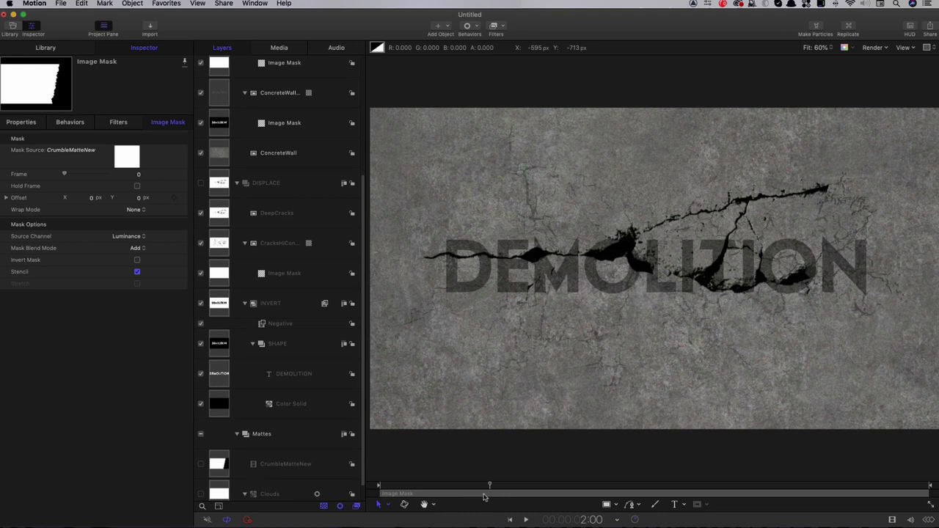
scroll(220, 440, "down", 1)
left_click(218, 444)
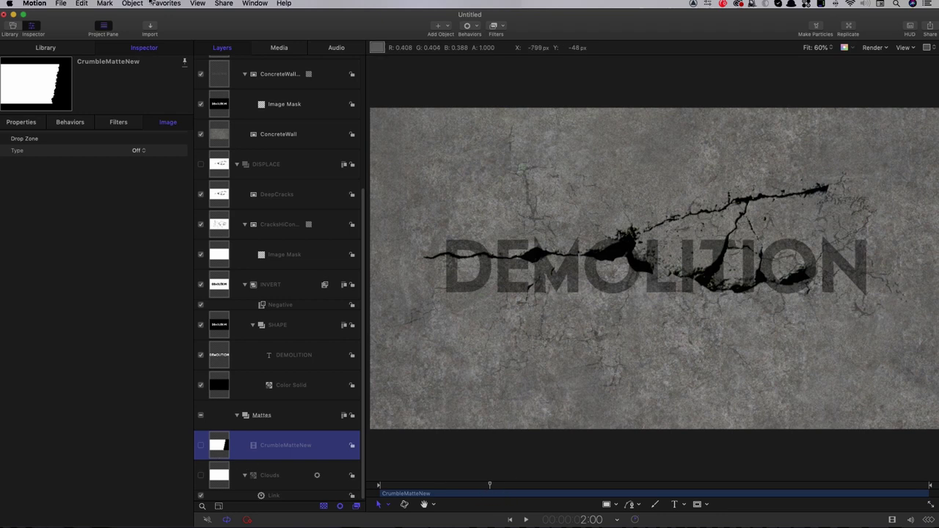
left_click(104, 4)
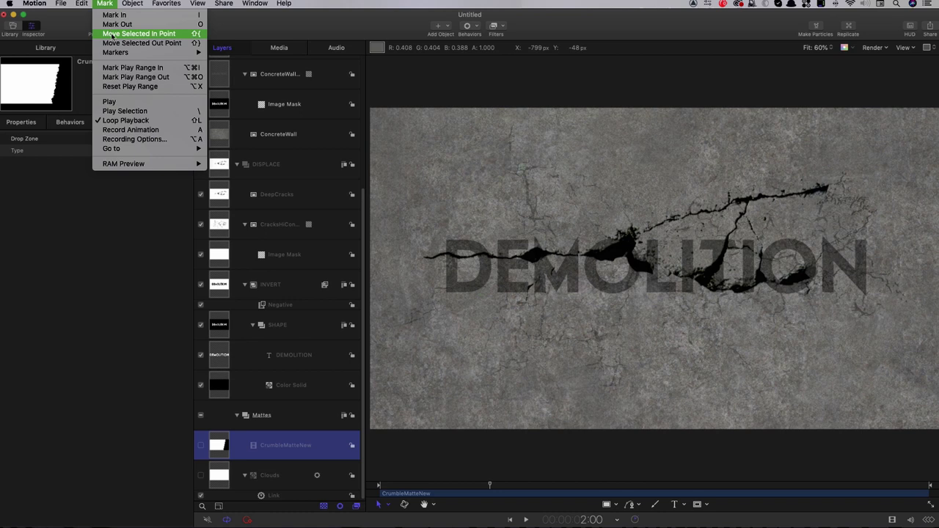
left_click(111, 34)
Step: Play from just before 2:00 to check how the matte reveals the deep cracks
left_click(480, 487)
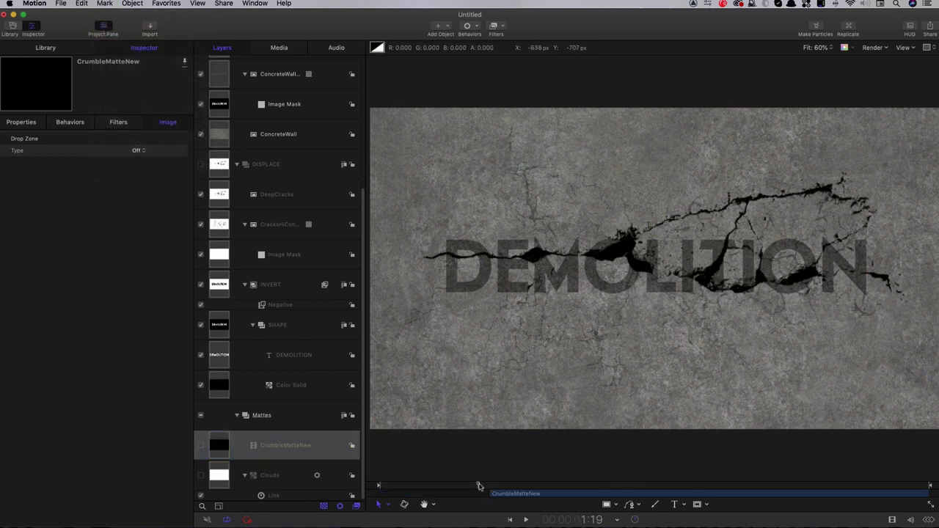
key("space")
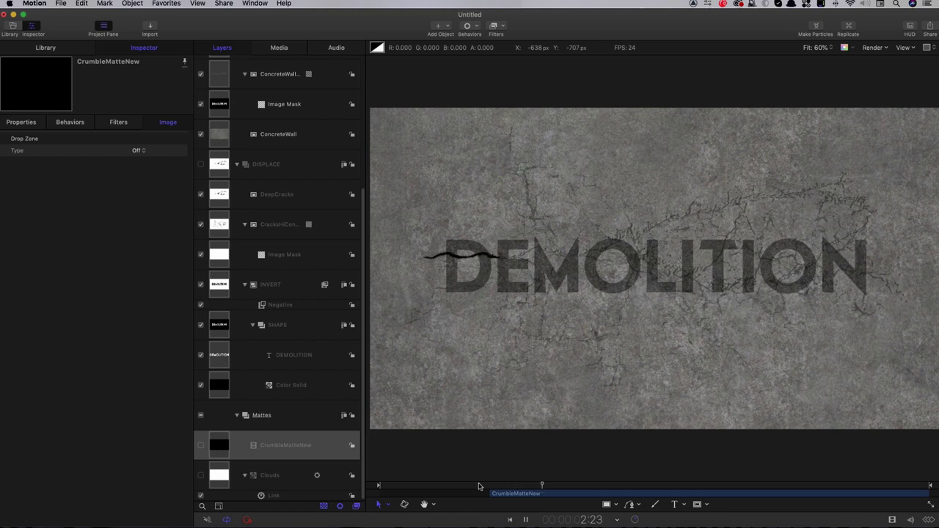
left_click(516, 486)
Step: Trim the start of the DeepCracks copy layer in the WALL group to 2:00
left_click_drag(516, 487, 490, 506)
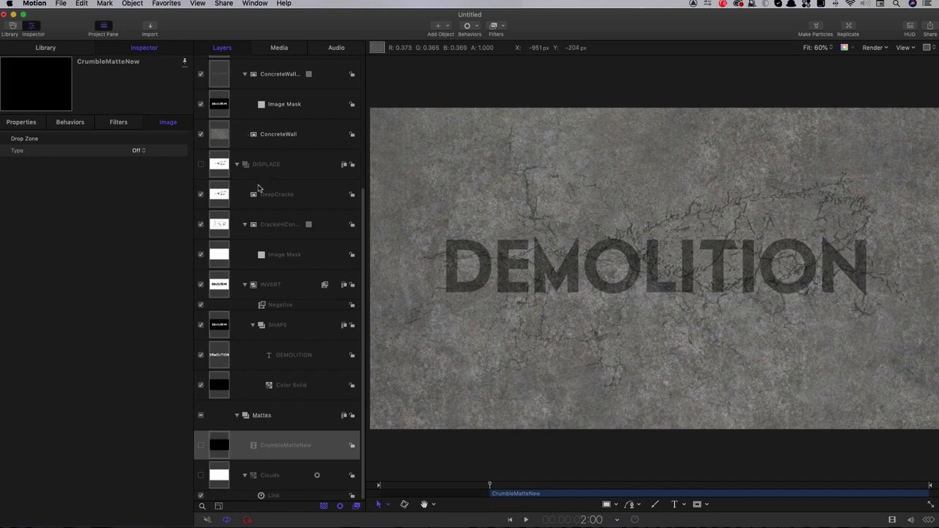
scroll(257, 189, "up", 3)
scroll(224, 132, "up", 3)
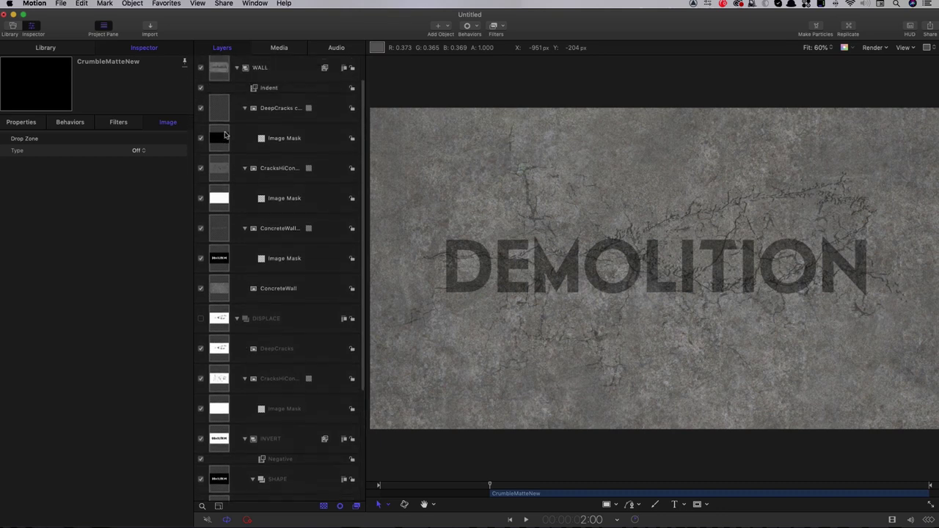
left_click(220, 114)
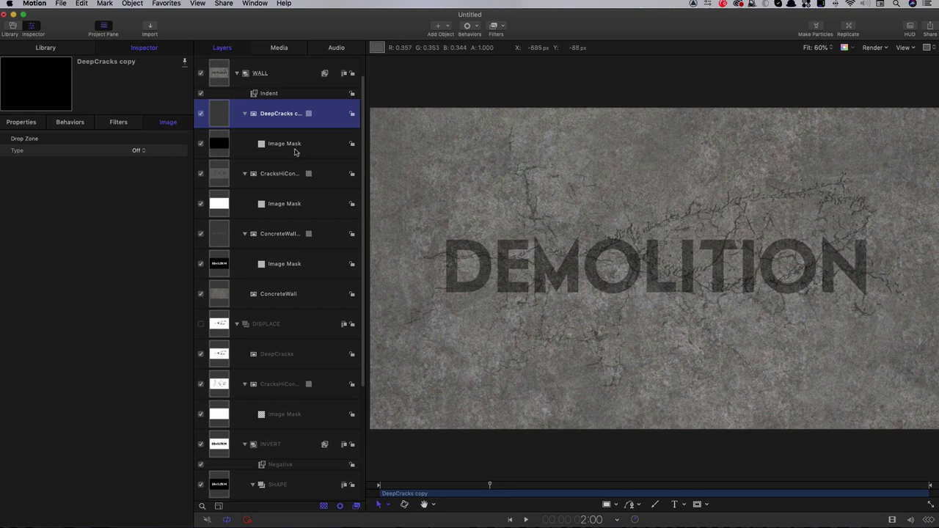
left_click(490, 493)
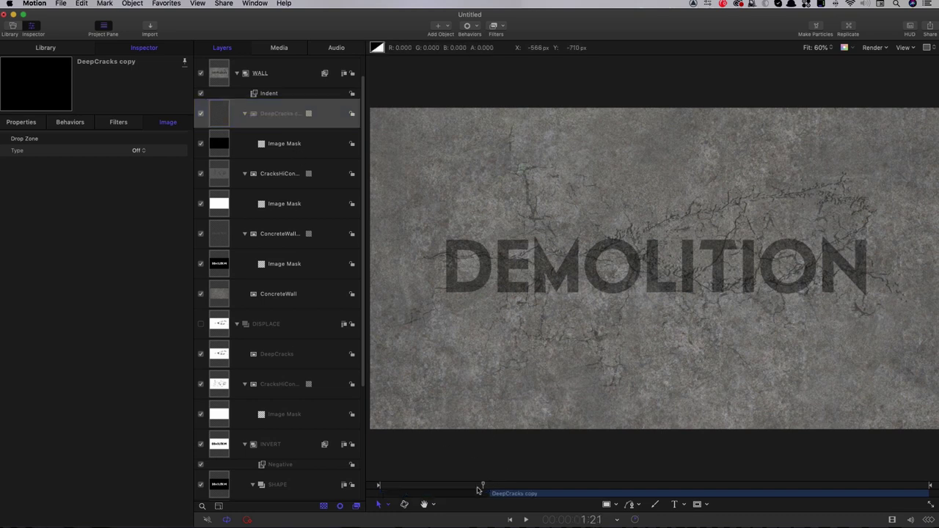
Step: Play the animation from around 2:00 to check the trimmed crack reveal
mouse_move(490, 492)
left_mouse_down()
mouse_move(560, 490)
mouse_move(491, 491)
left_mouse_up()
key("space")
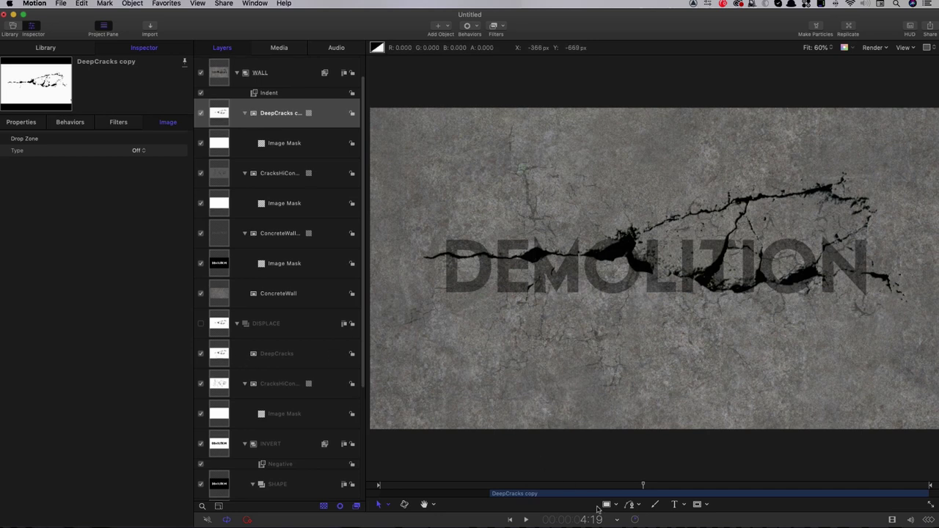
left_click(522, 485)
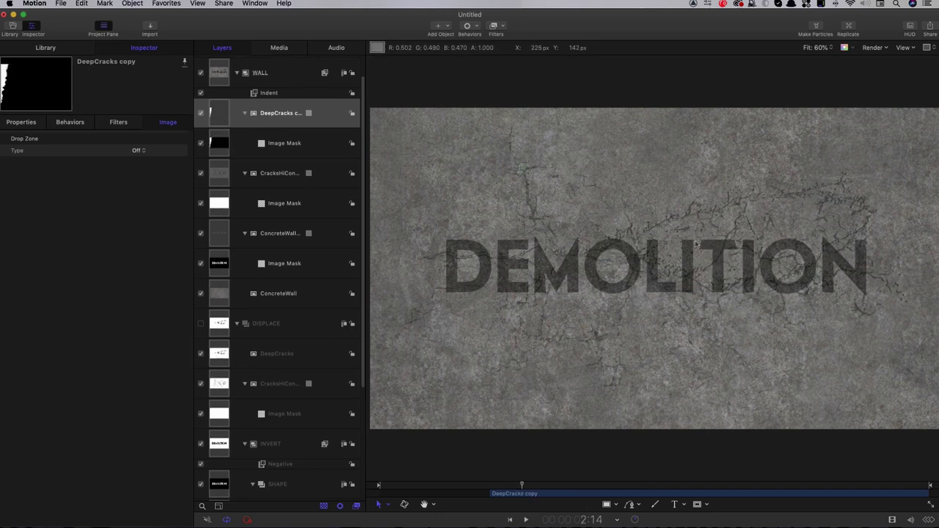
Step: Trim the start of the DeepCracks layer in the DISPLACE group to 2:00
key("shift+i")
left_click(222, 347)
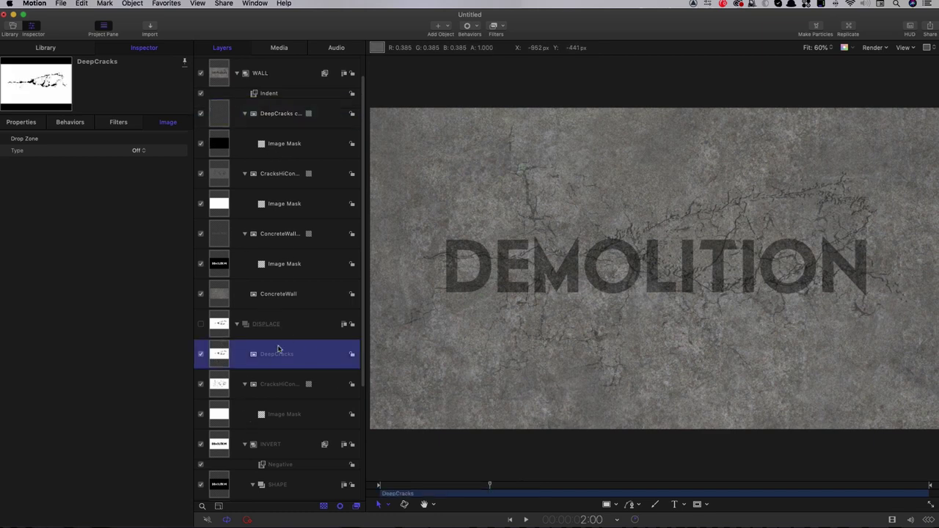
left_click(491, 495)
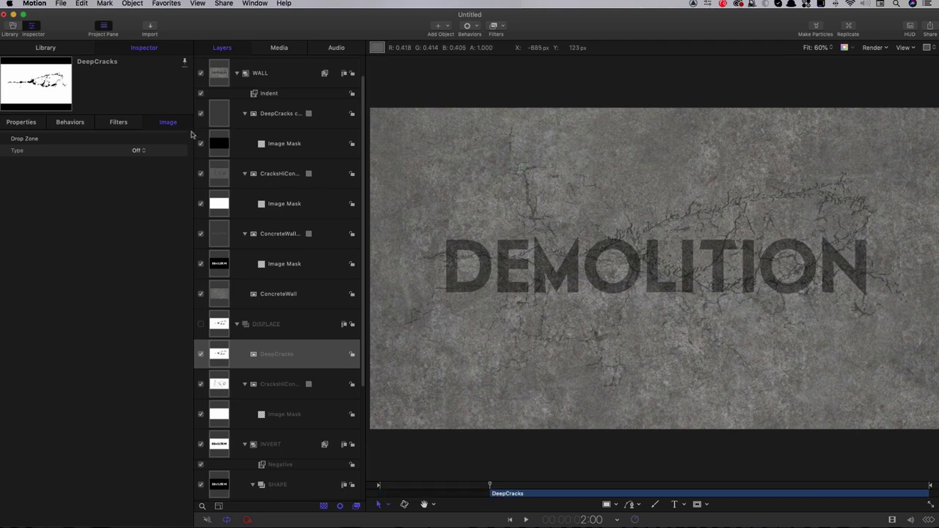
Step: Copy the image mask from DeepCracks copy onto the DeepCracks layer in DISPLACE and scrub to 2:21 to check it
left_click(222, 144)
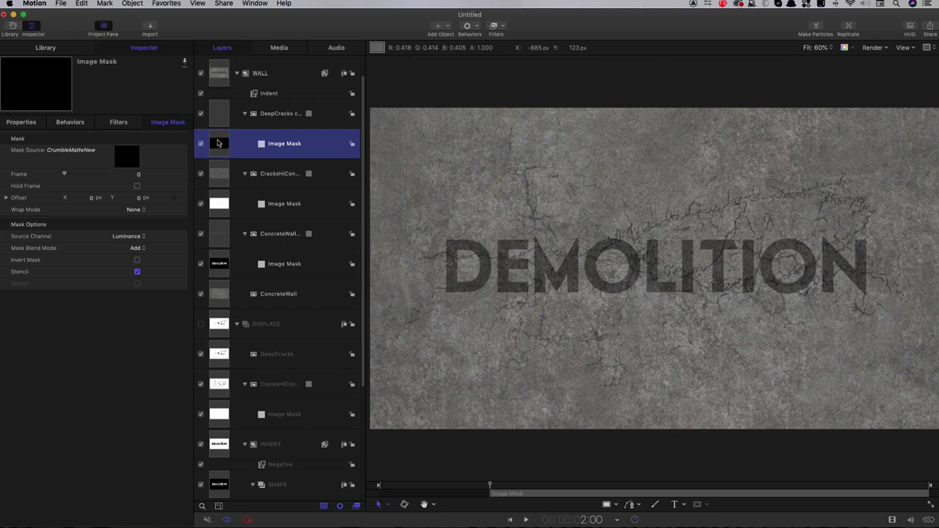
left_click_drag(219, 143, 215, 357)
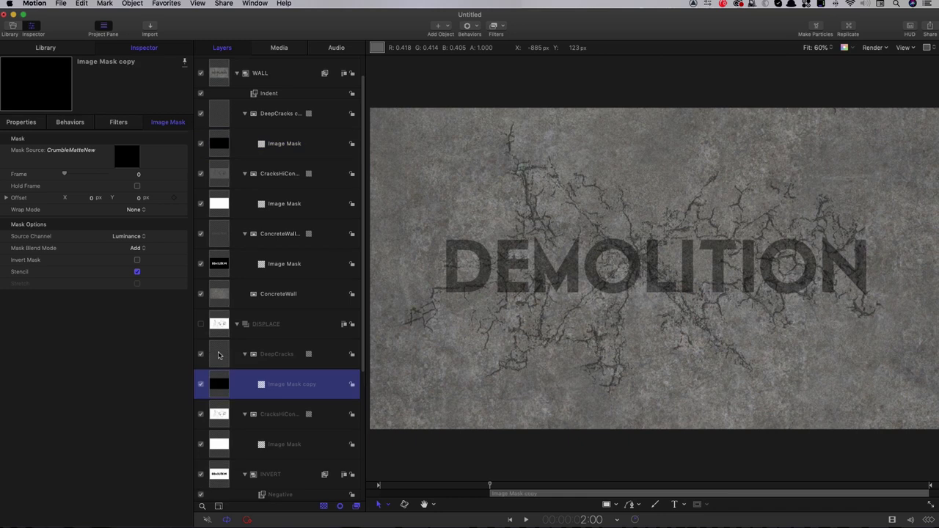
left_click(220, 355)
left_click_drag(489, 486, 541, 496)
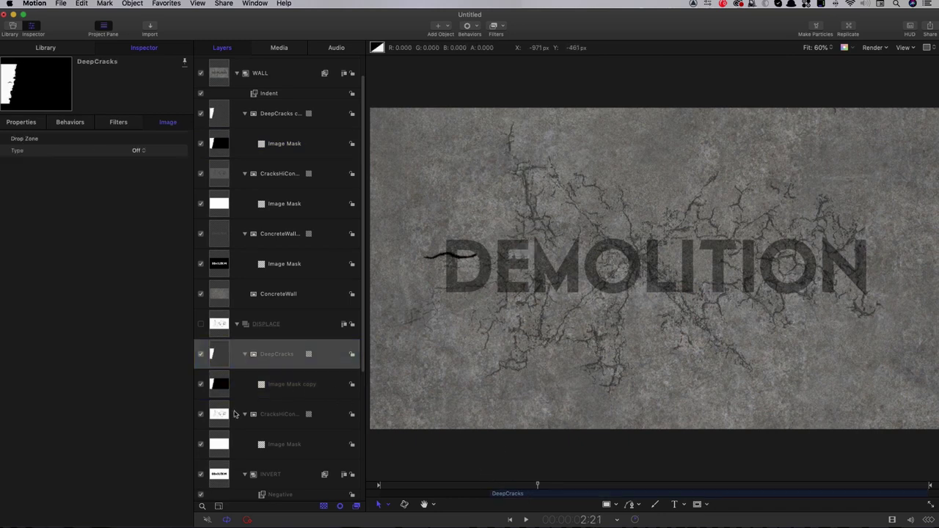
Step: Bring CracksHiConCentre above DeepCracks in the DISPLACE group and play the animation from the start
left_click(220, 415)
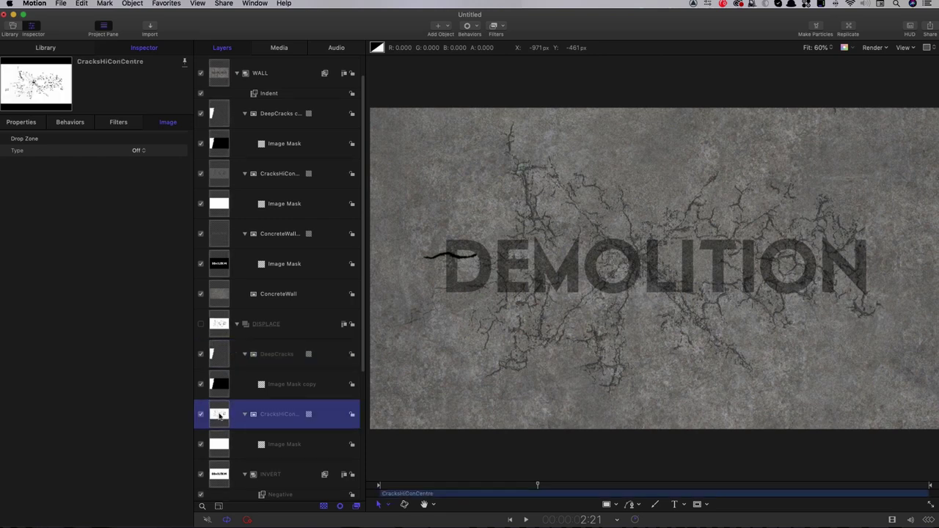
key("super+bracketright")
key("Home")
key("space")
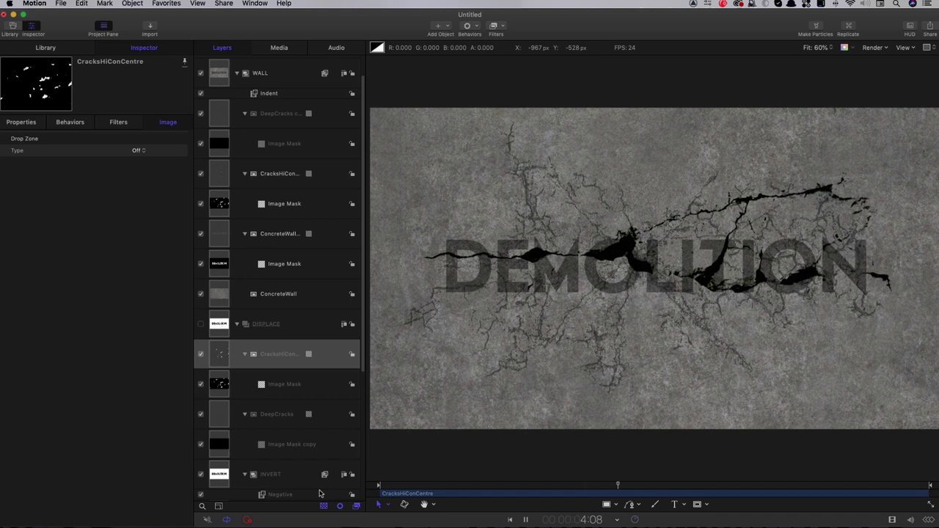
key("space")
key("shift+k")
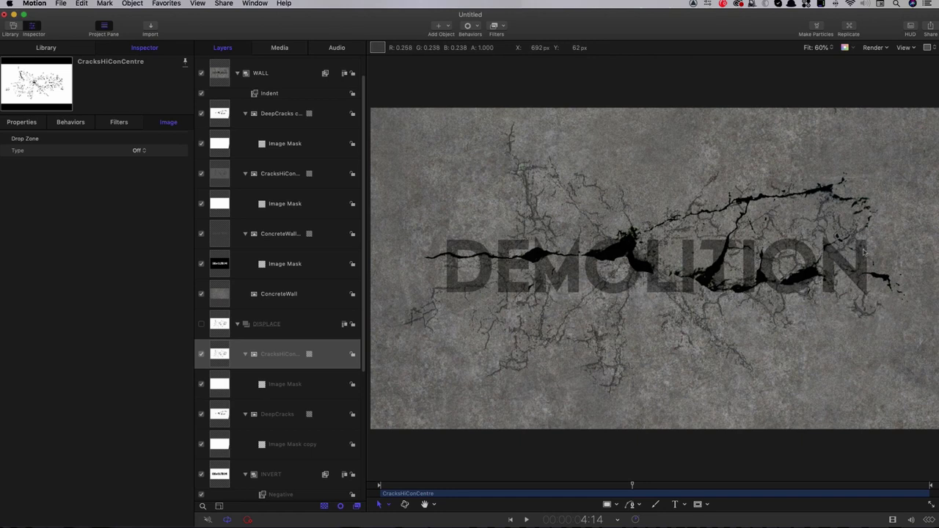
Step: Collapse the WALL and DISPLACE groups in the layer list
left_click(237, 73)
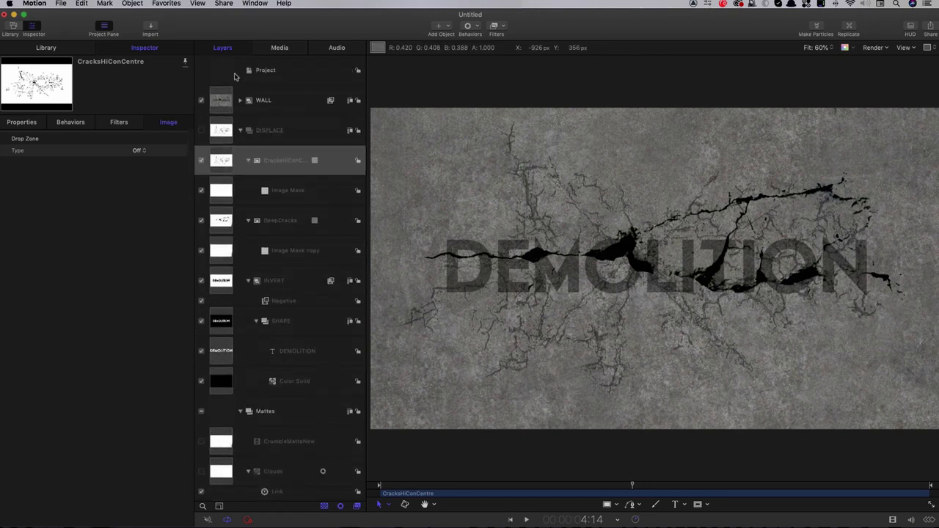
left_click(240, 132)
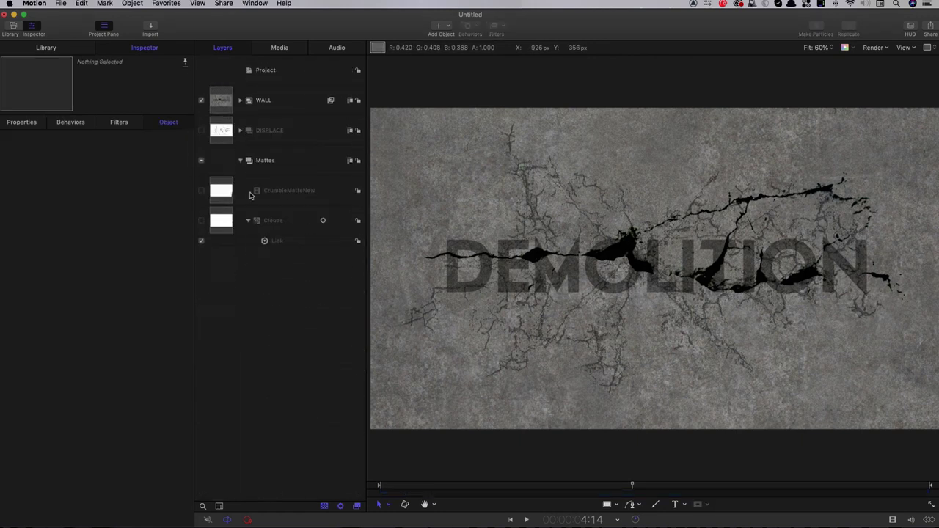
Step: Collapse the Mattes group and create a new top-level group named Shape Body above WALL
left_click(241, 161)
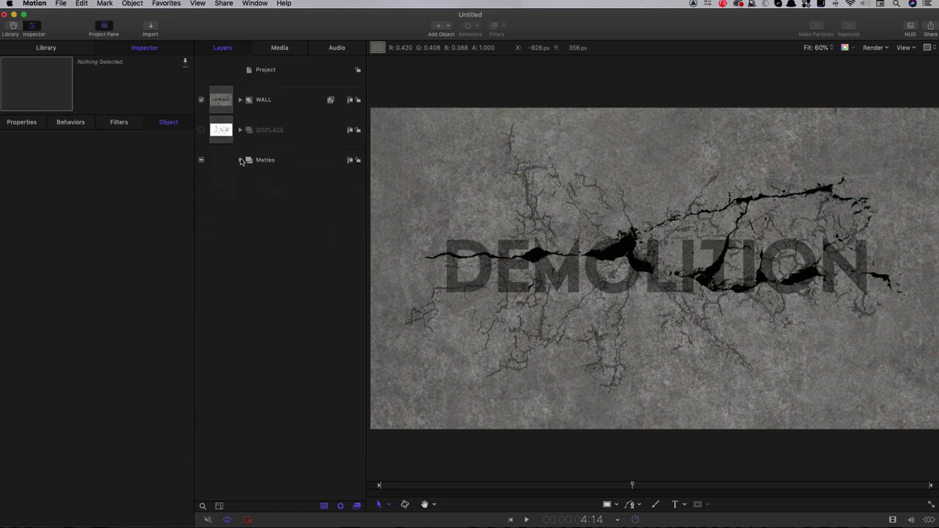
left_click(276, 71)
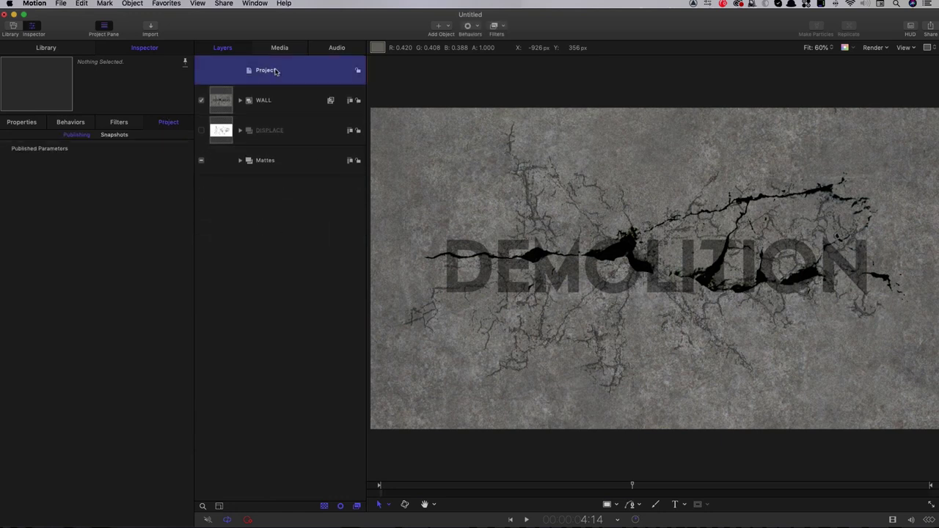
left_click(125, 3)
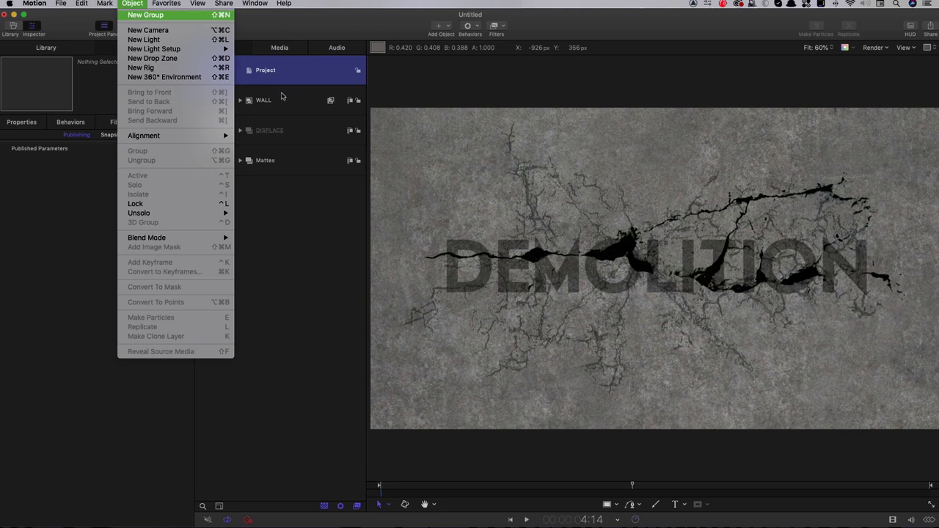
left_click(136, 14)
double_click(259, 100)
type("Shape Body")
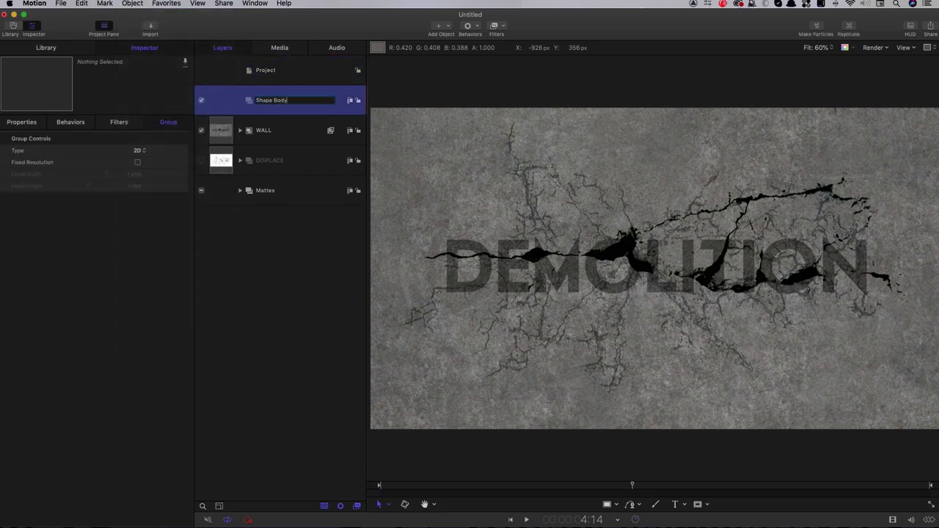
key("Return")
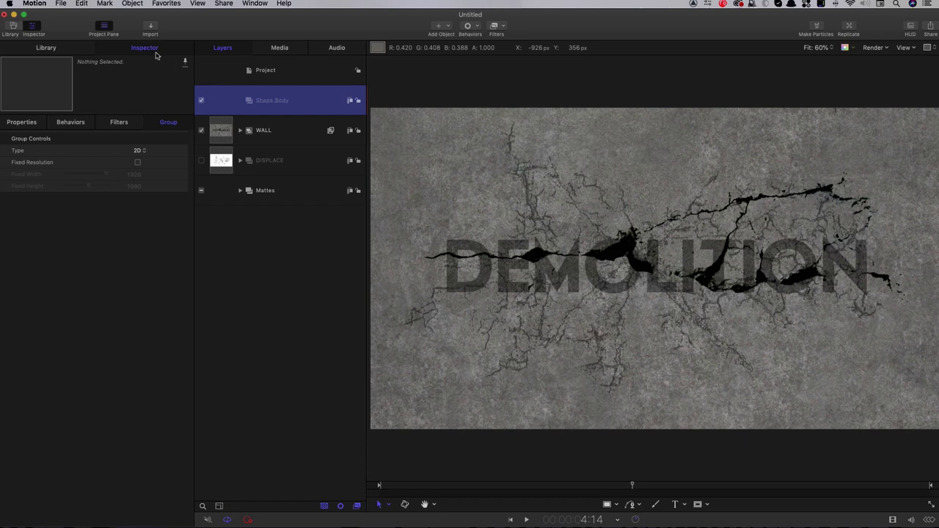
Step: Import ConcreteWall.jpg from the Media folder into the Shape Body group
left_click(150, 30)
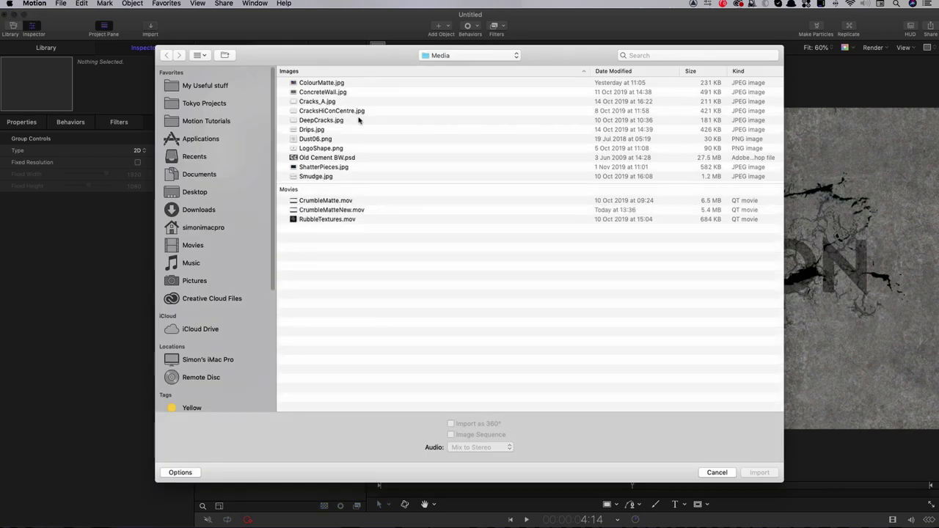
left_click(328, 93)
left_click(759, 473)
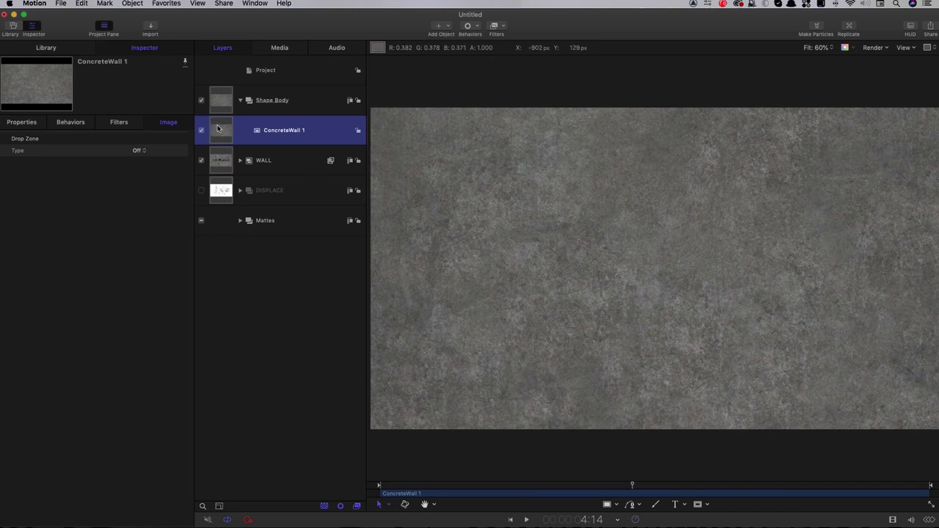
Step: Add an image mask to ConcreteWall 1 and use the SHAPE group inside INVERT as its mask source
right_click(218, 130)
left_click(254, 265)
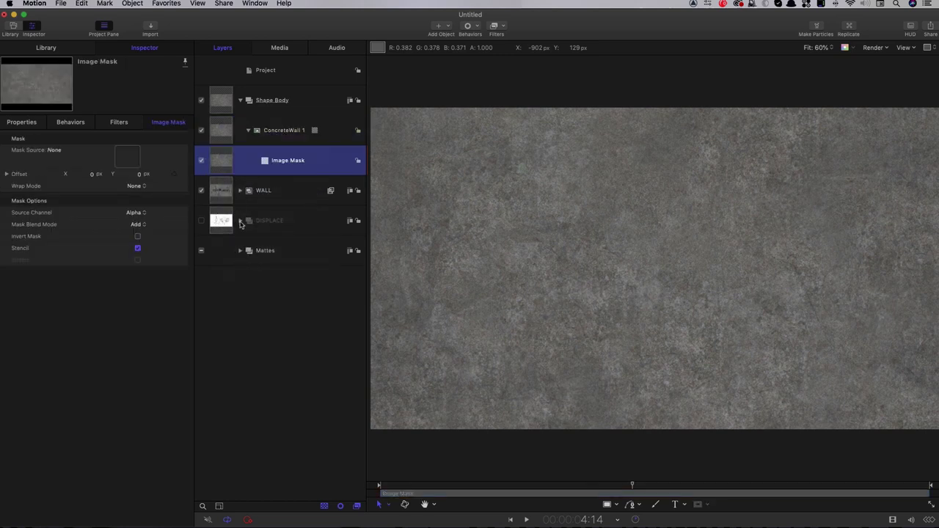
left_click(240, 222)
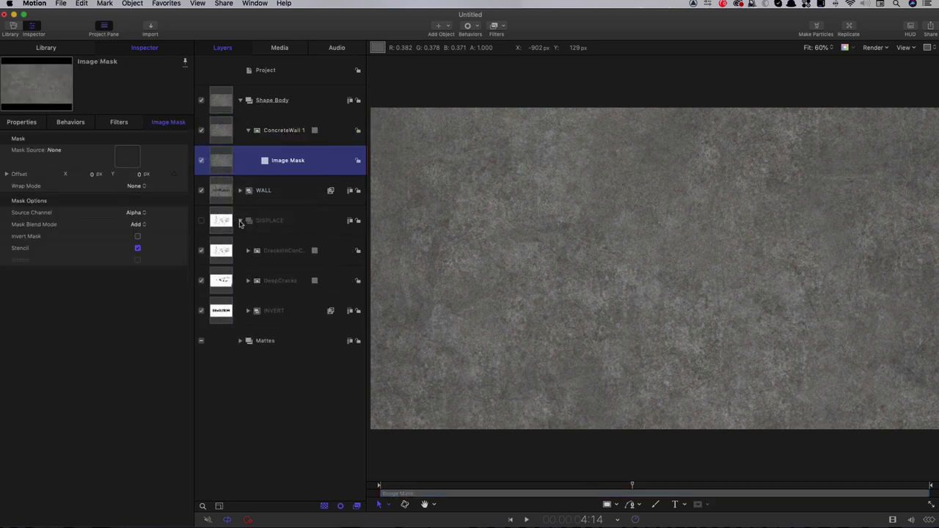
left_click(248, 311)
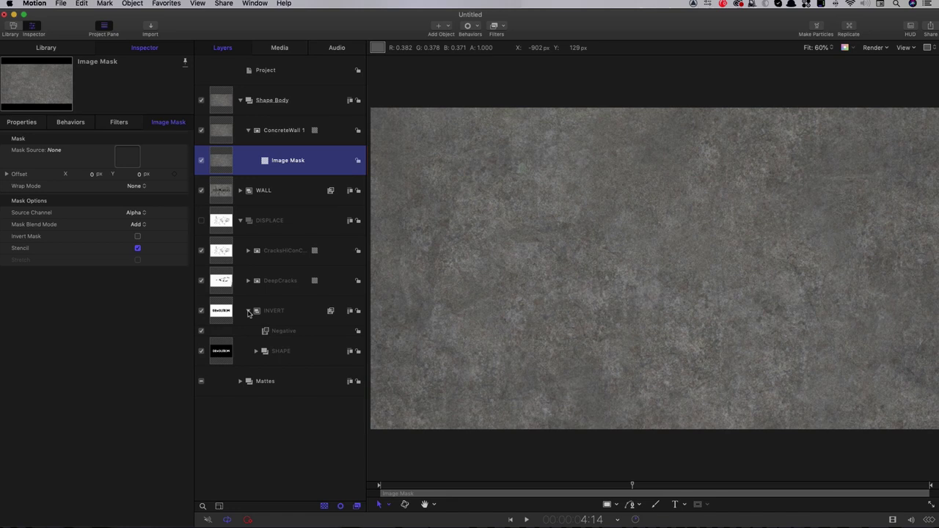
left_click_drag(221, 354, 125, 156)
left_click(201, 350)
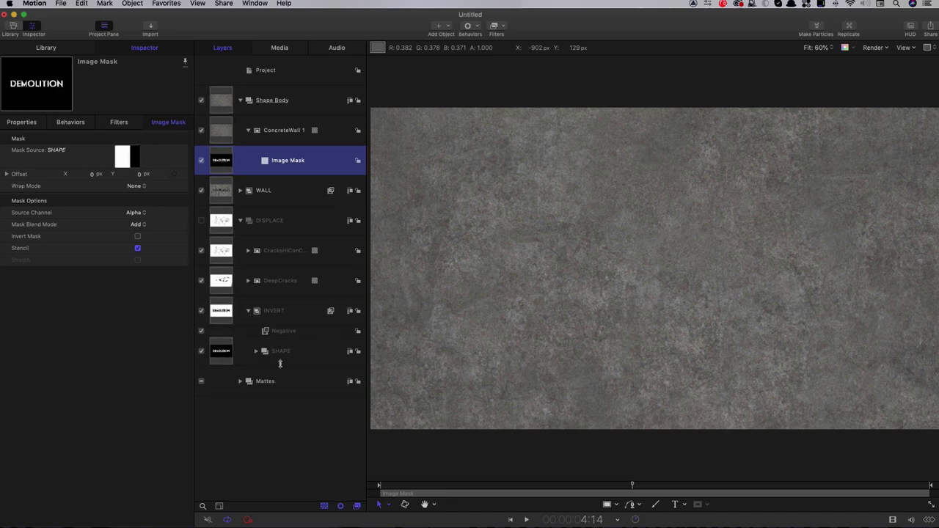
Step: Set the image mask's source channel to Luminance and check the masked text with the WALL group temporarily hidden
left_click(136, 212)
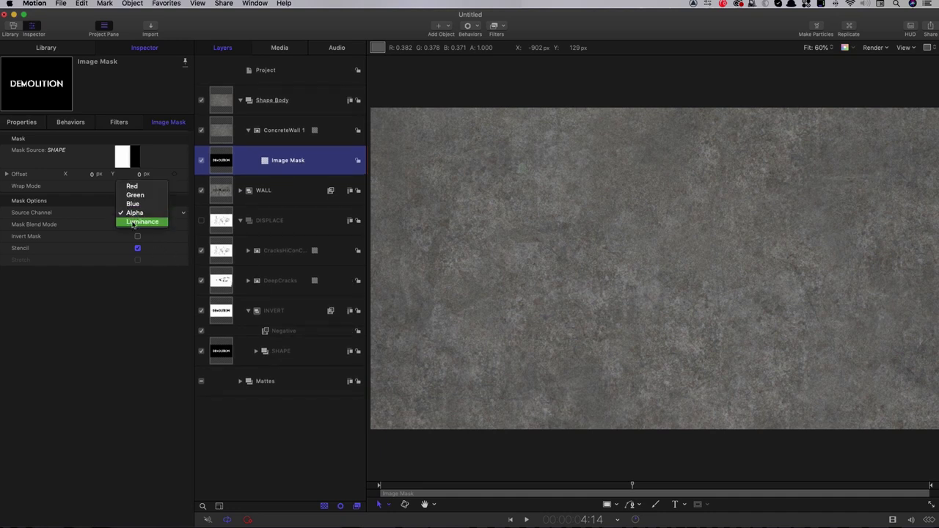
left_click(135, 223)
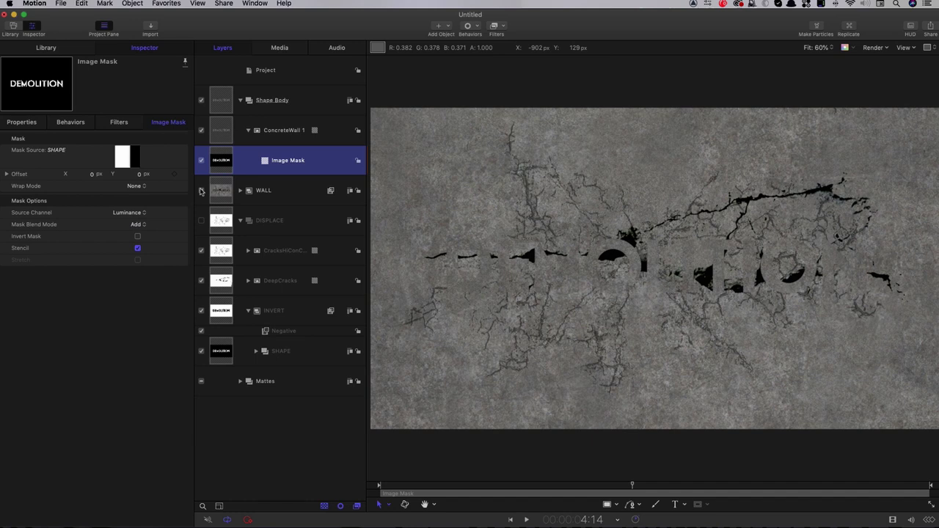
left_click(202, 191)
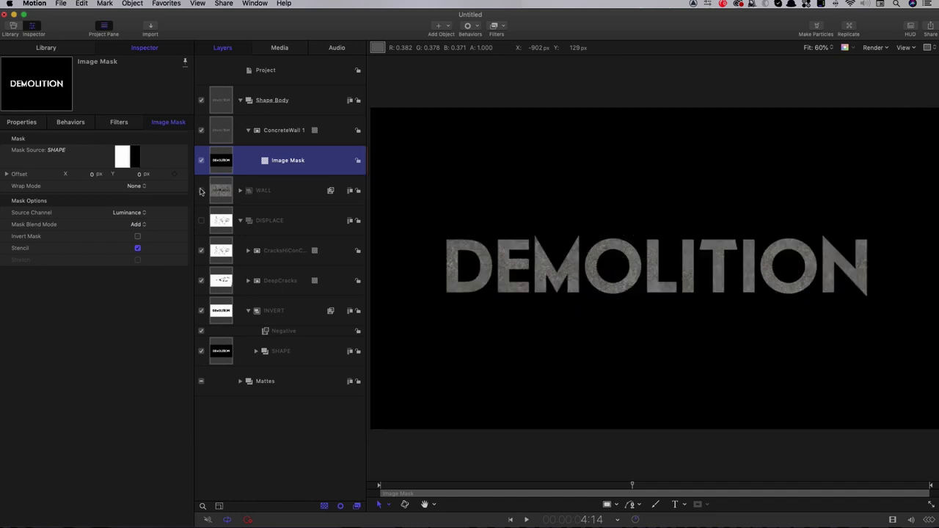
left_click(201, 191)
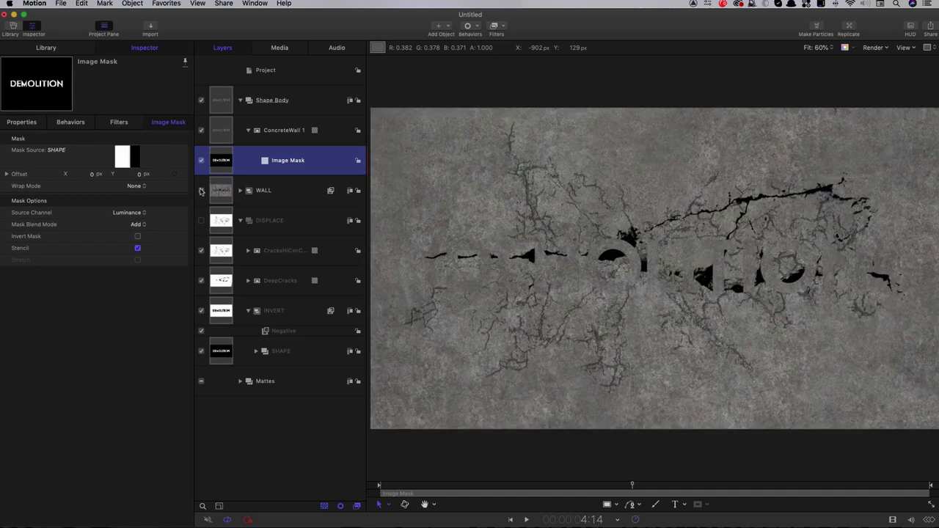
Step: Apply the Extrude filter from the Stylize category to the Shape Body group
left_click(223, 104)
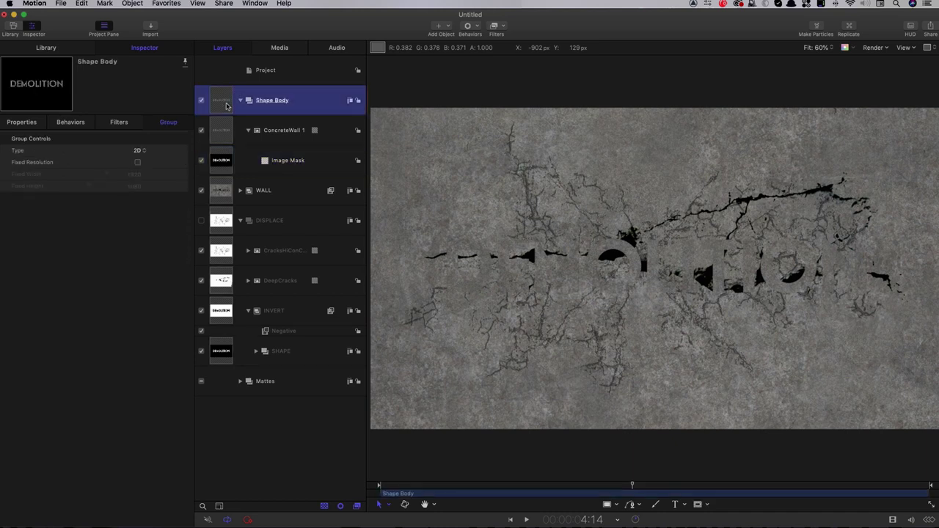
left_click(504, 26)
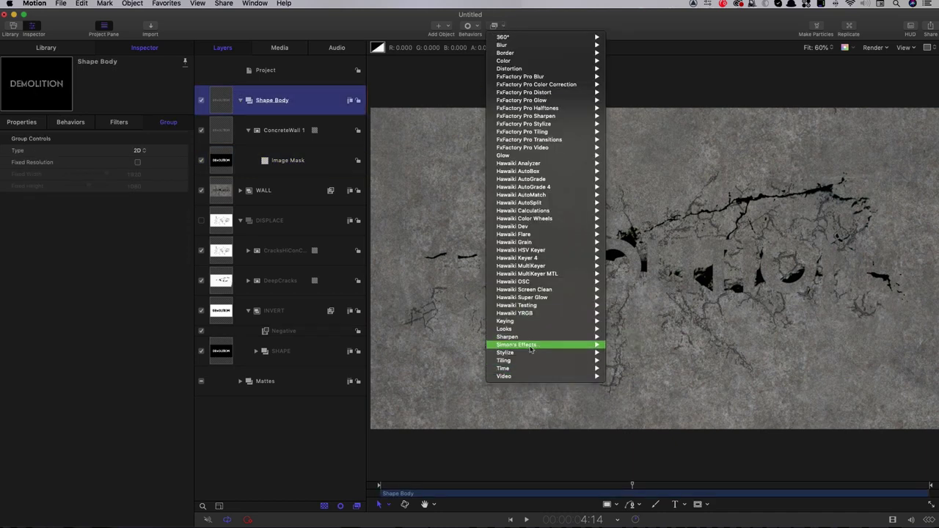
mouse_move(530, 354)
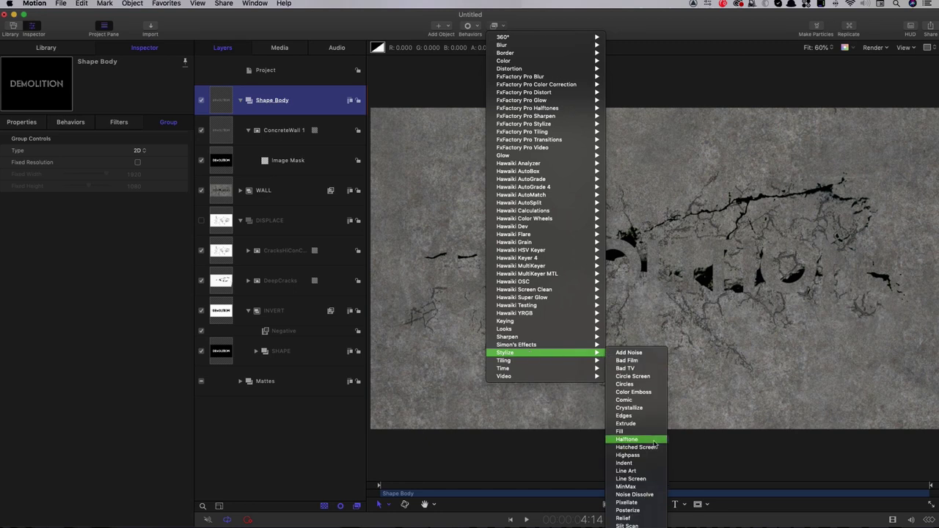
left_click(636, 423)
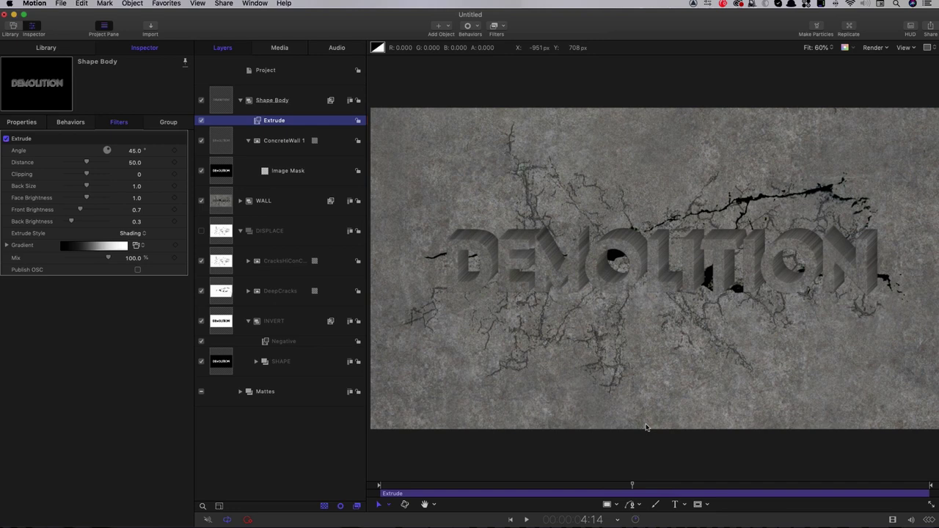
Step: Set the Extrude filter's Angle to 270° and Distance to 15
left_click(135, 151)
type("270")
key("Return")
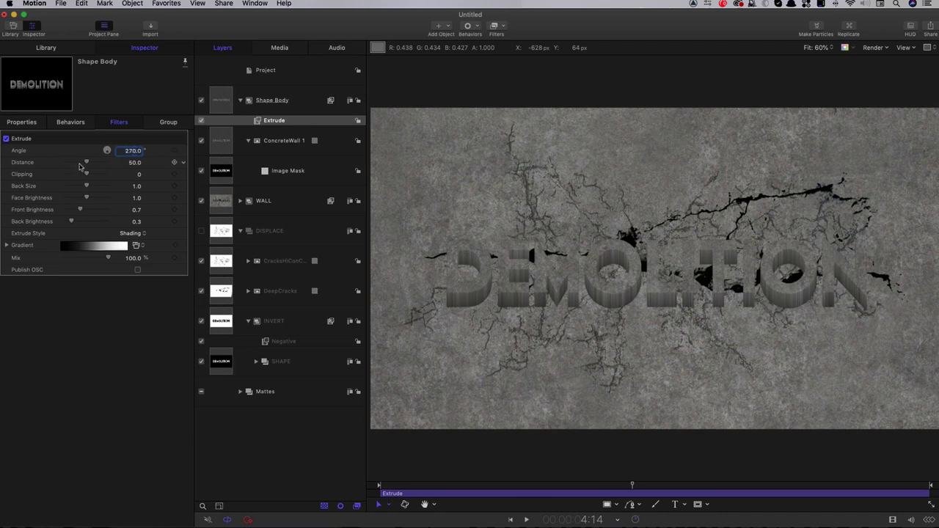
left_click(132, 163)
type("15")
key("Return")
Step: Set the Extrude filter's Front Brightness to 0.3 and Back Brightness to 0.05
left_click(136, 210)
type("0.3")
key("Return")
key("Tab")
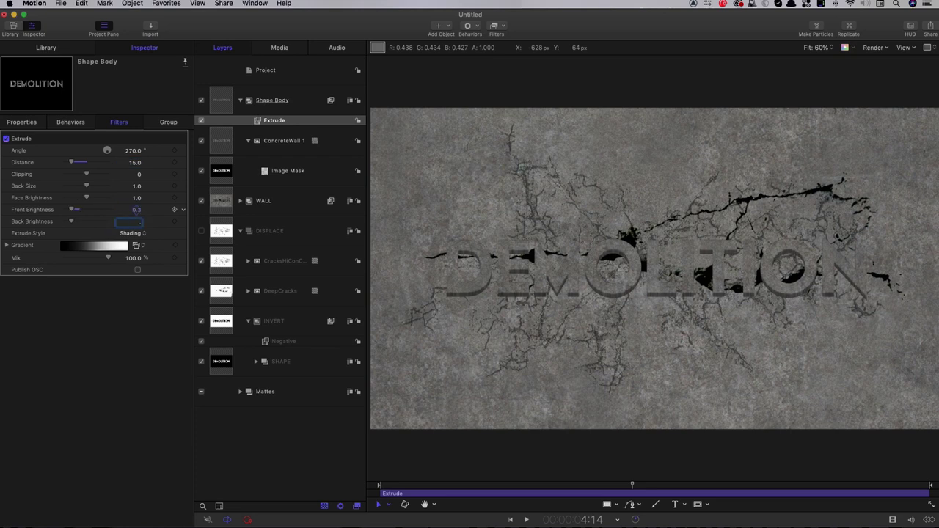
key("Return")
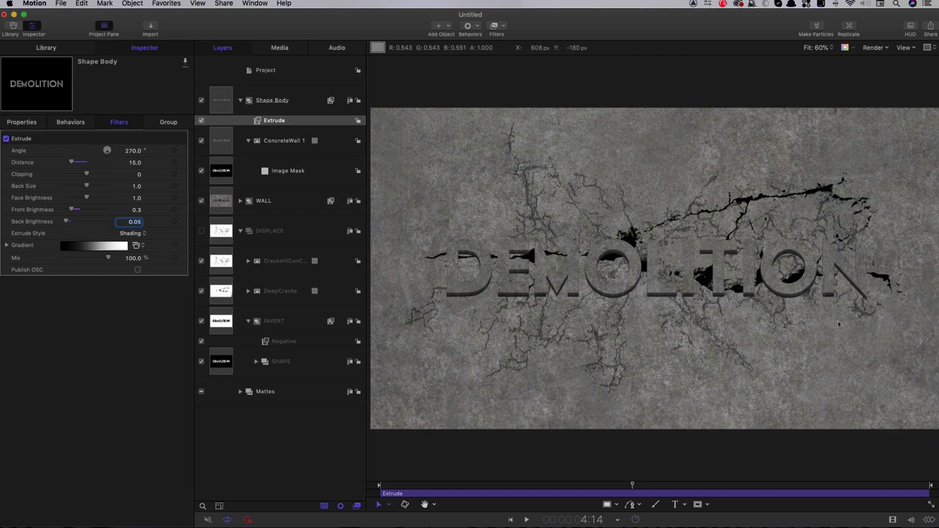
Step: Change the Extrude filter's Angle to 284°
left_click(132, 151)
type("284")
key("Return")
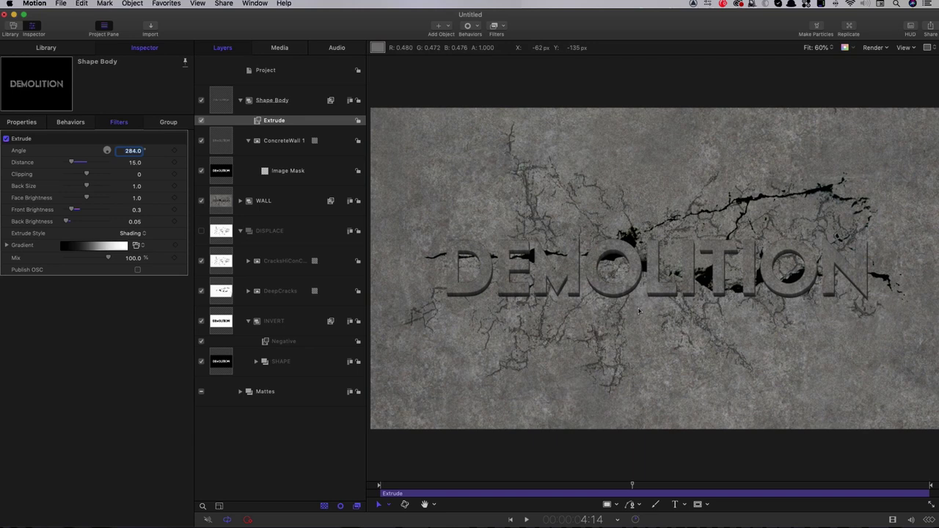
Step: Import Old Cement BW.psd above ConcreteWall 1 in the Shape Body group and scale it to 108%
left_click(223, 147)
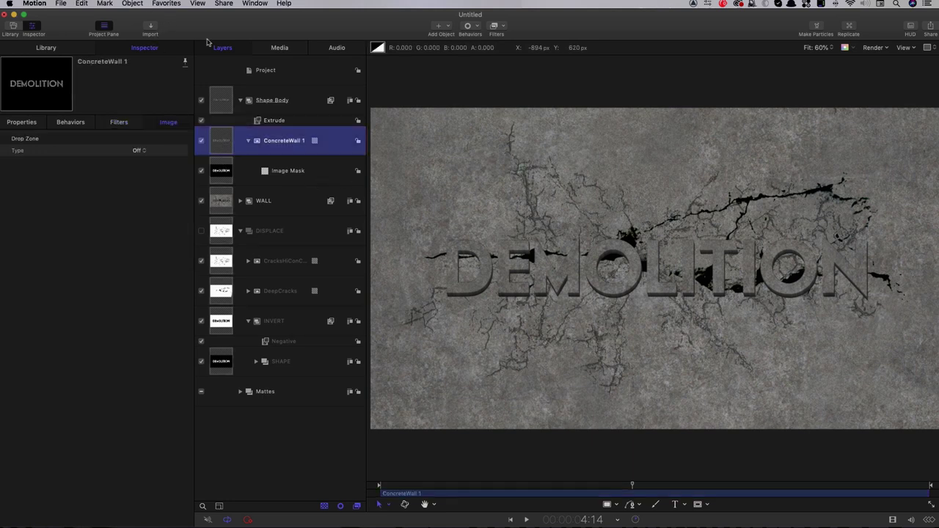
left_click(150, 28)
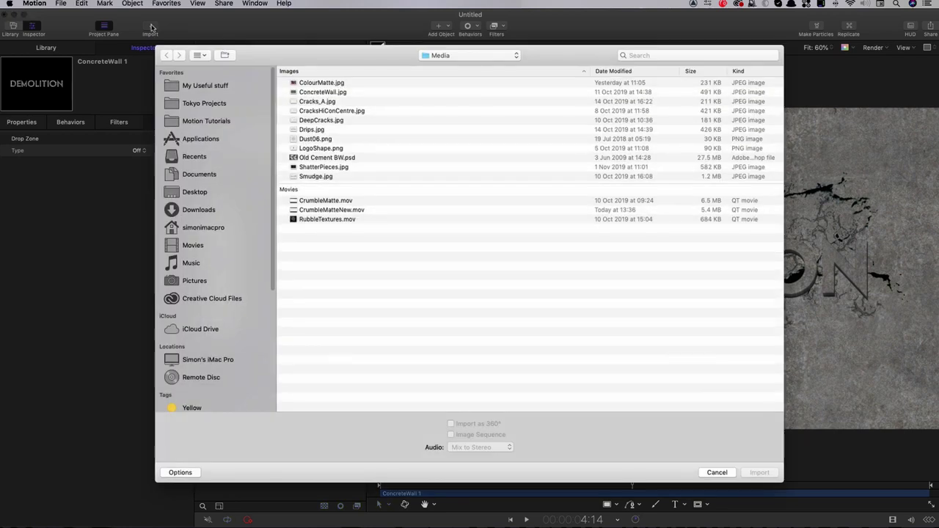
left_click(334, 161)
left_click(760, 473)
left_click(27, 123)
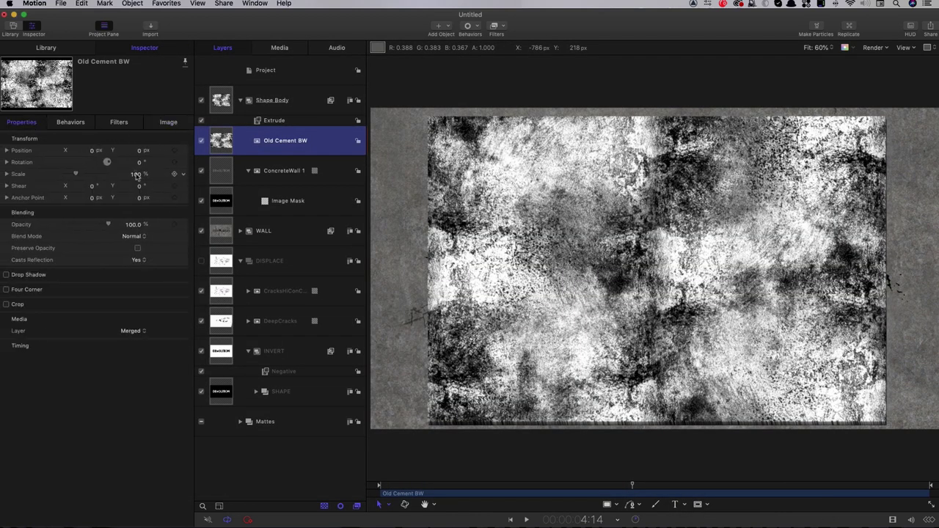
left_click_drag(137, 175, 145, 173)
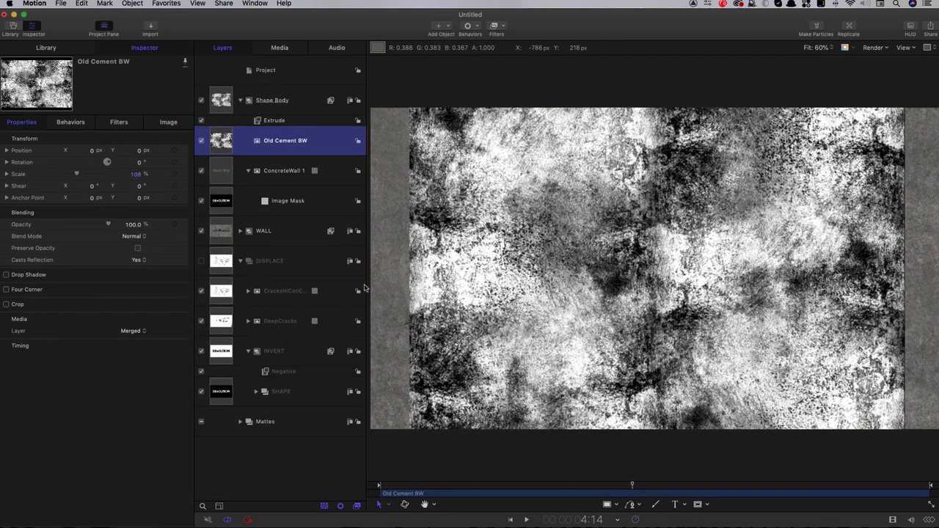
Step: Copy ConcreteWall 1's image mask onto Old Cement BW and set the Old Cement BW layer's blend mode to Multiply
left_click(224, 206)
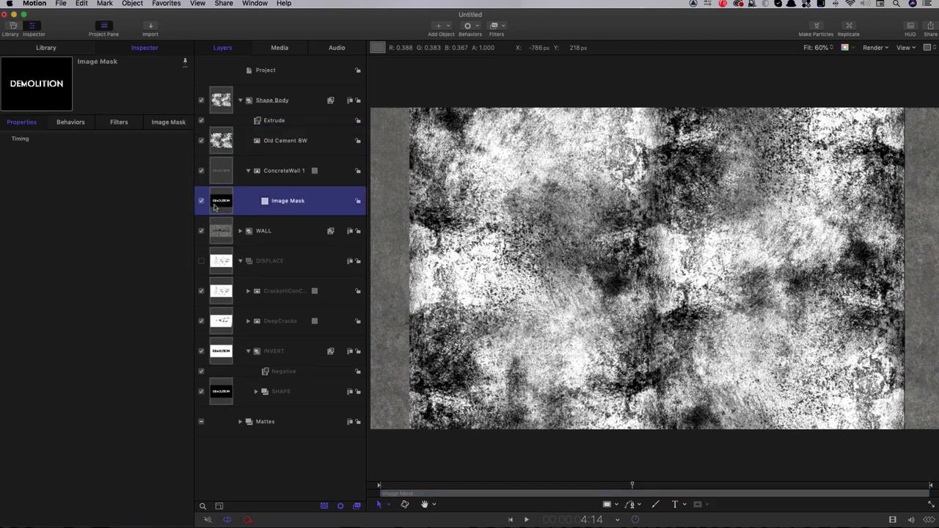
left_click_drag(216, 204, 217, 141)
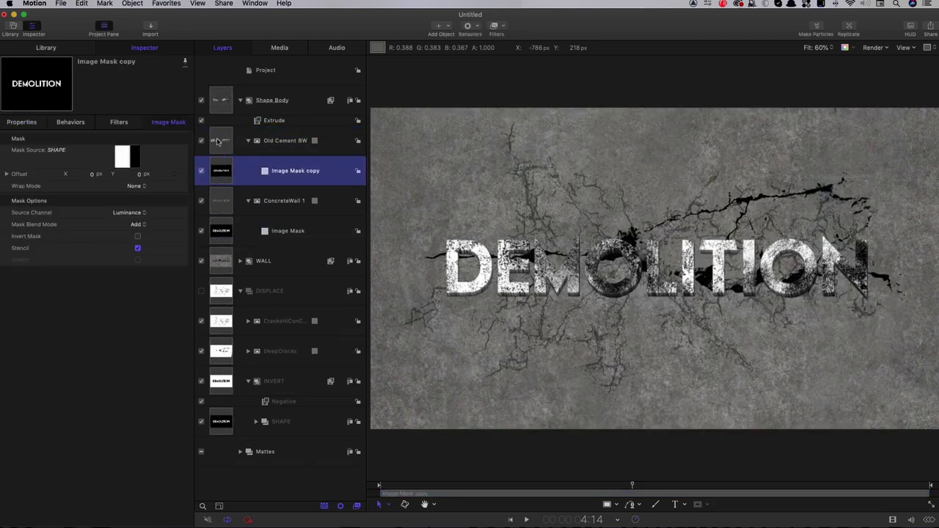
left_click(35, 125)
left_click(135, 237)
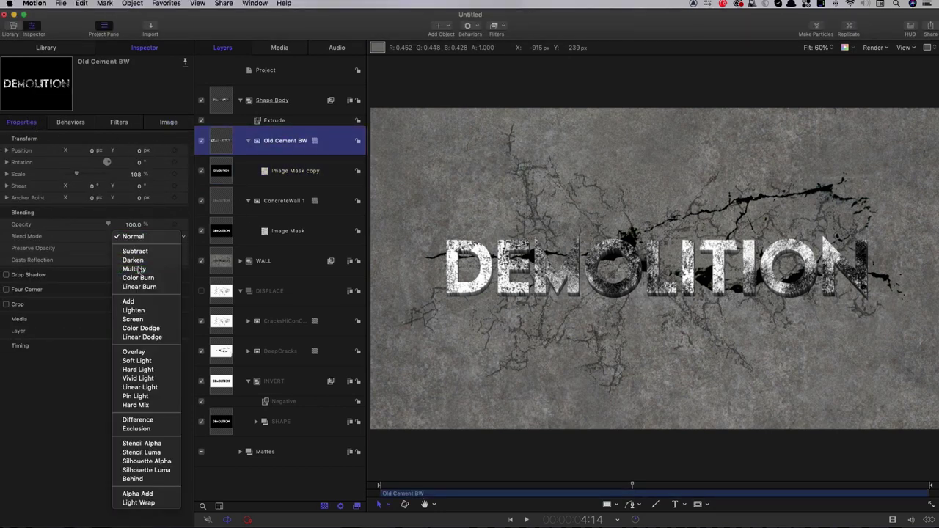
left_click(138, 269)
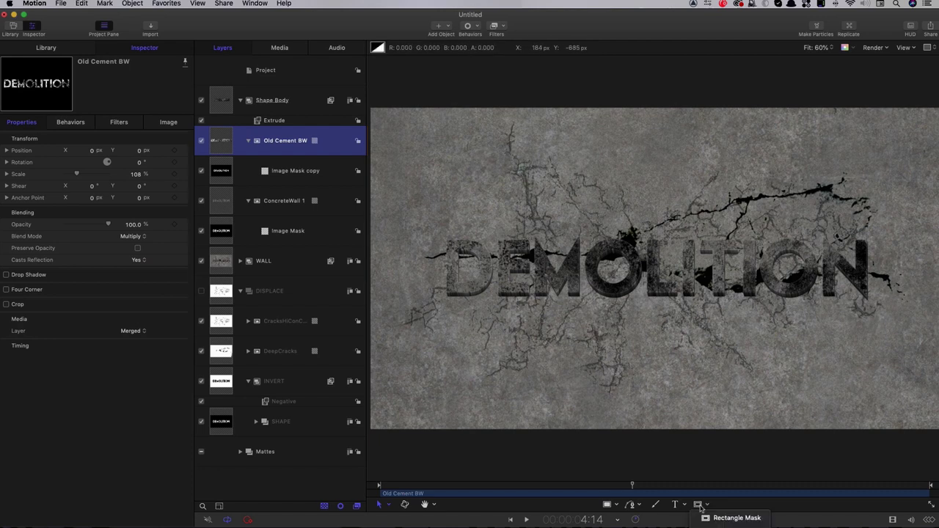
Step: Draw a rectangle mask about 1579 px wide on Old Cement BW over the text's lower half, set to Subtract and inverted
left_click(727, 518)
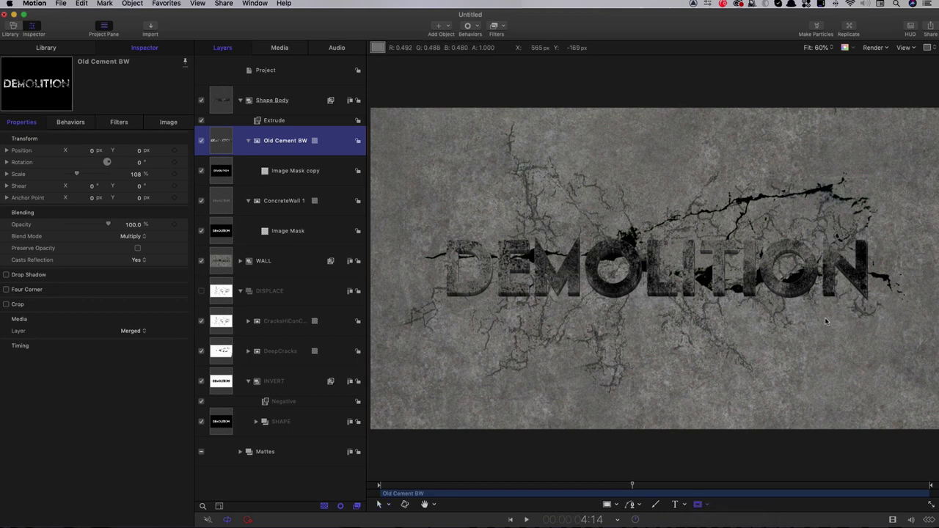
left_click_drag(898, 339, 399, 267)
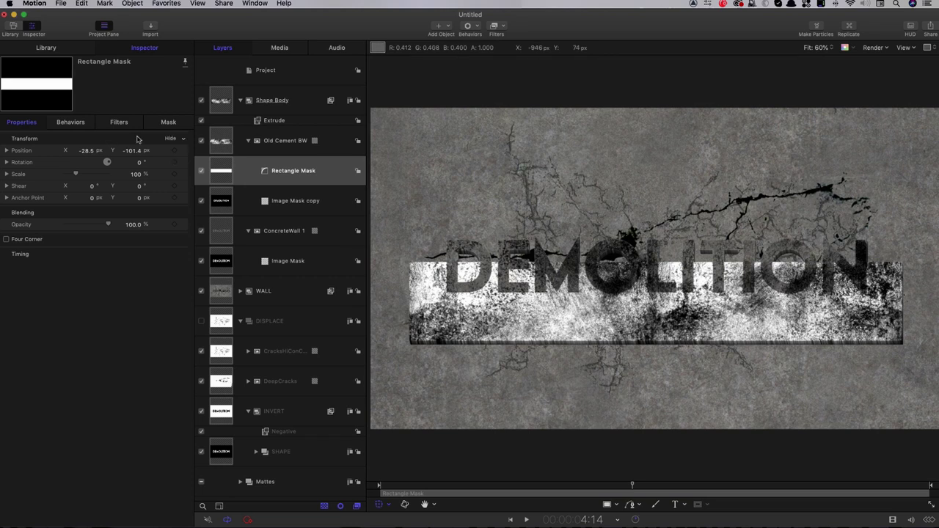
left_click(168, 121)
left_click(139, 186)
left_click(143, 195)
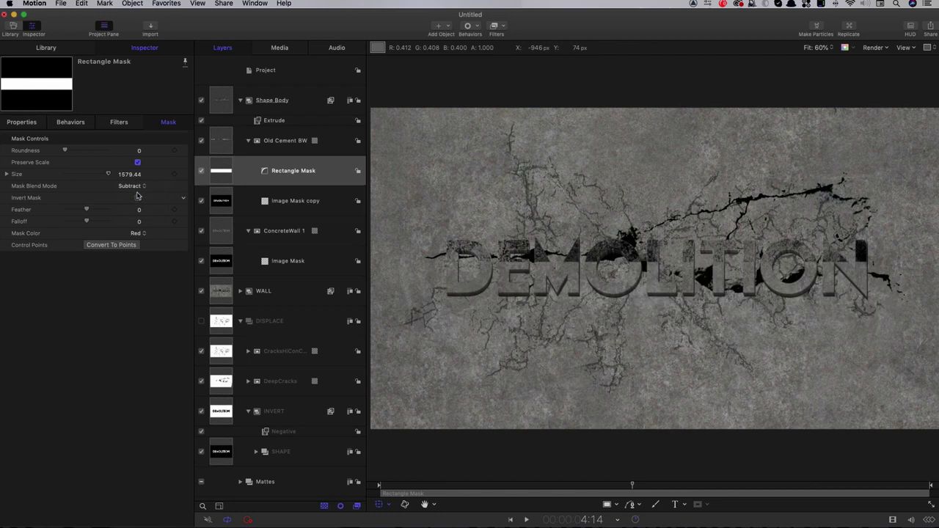
left_click(137, 197)
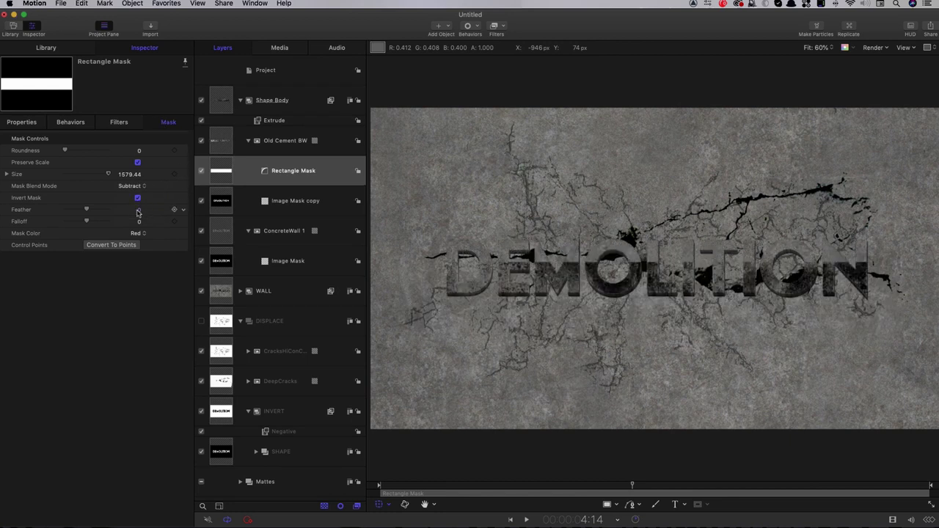
Step: Feather Old Cement BW's rectangle mask by about 211 and set its Y position to about -258 px
left_click_drag(137, 209, 253, 209)
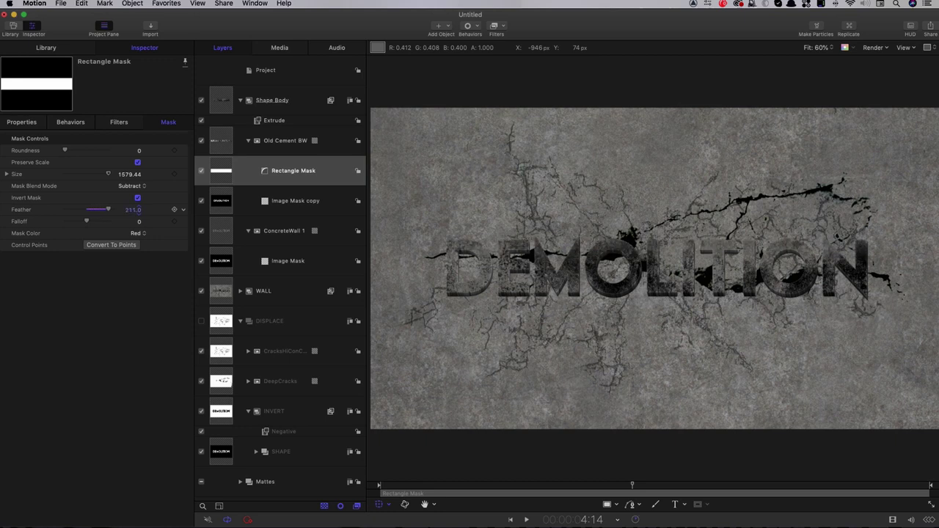
left_click(29, 122)
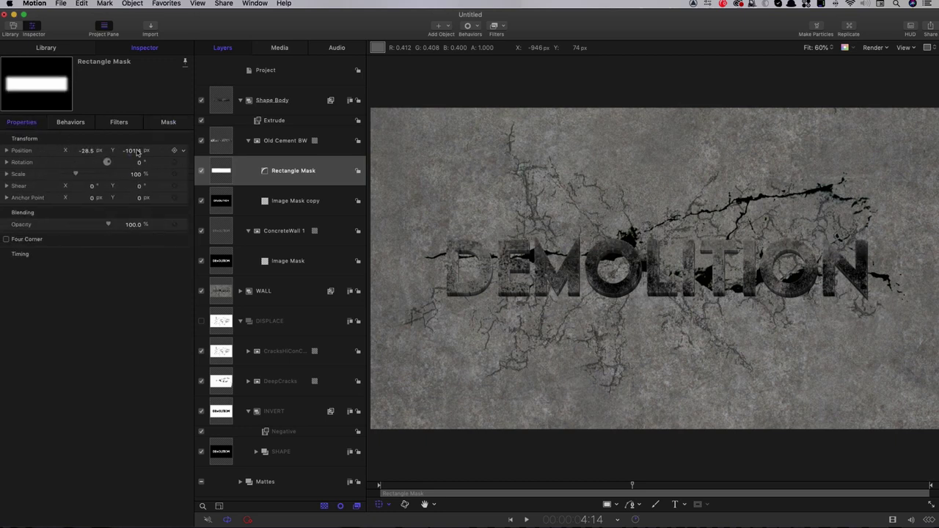
left_click_drag(132, 150, 55, 151)
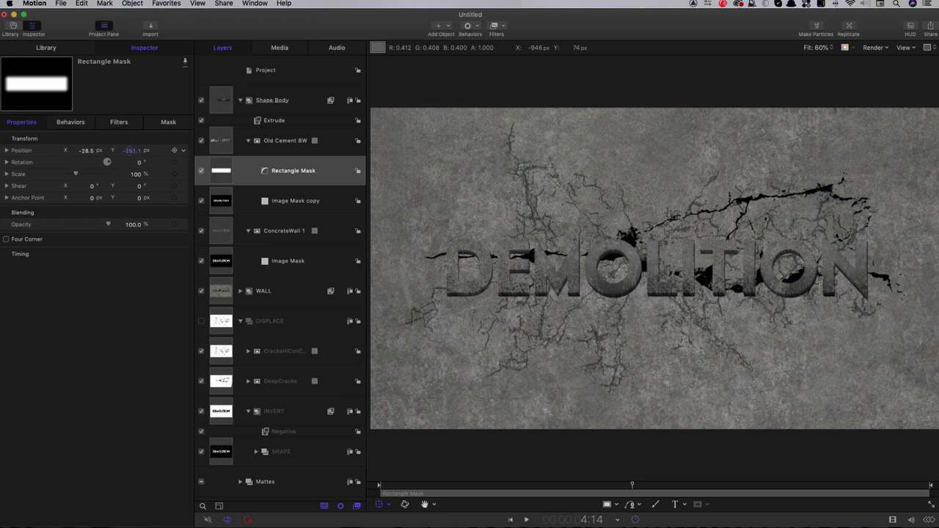
left_click_drag(132, 150, 318, 177)
left_click(201, 141)
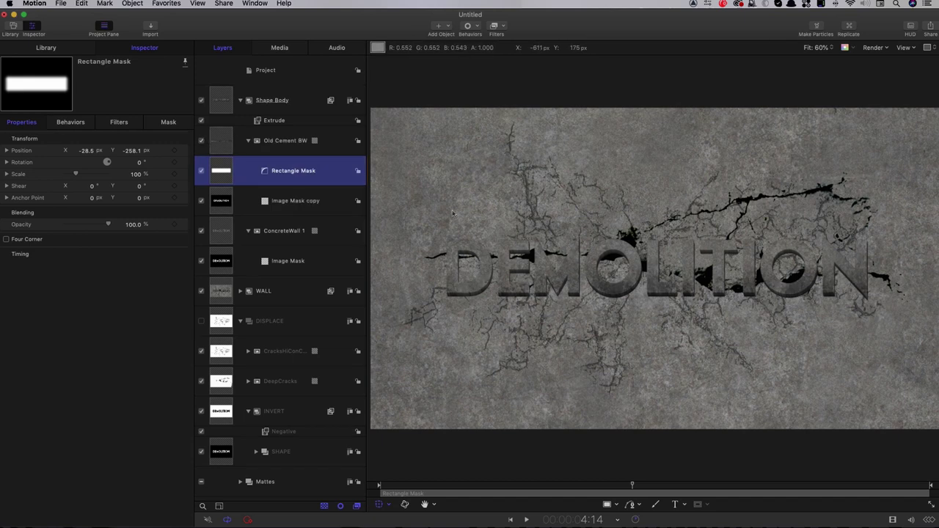
Step: Enable a drop shadow on the Shape Body group with 100% opacity and a blur of 10
left_click(221, 99)
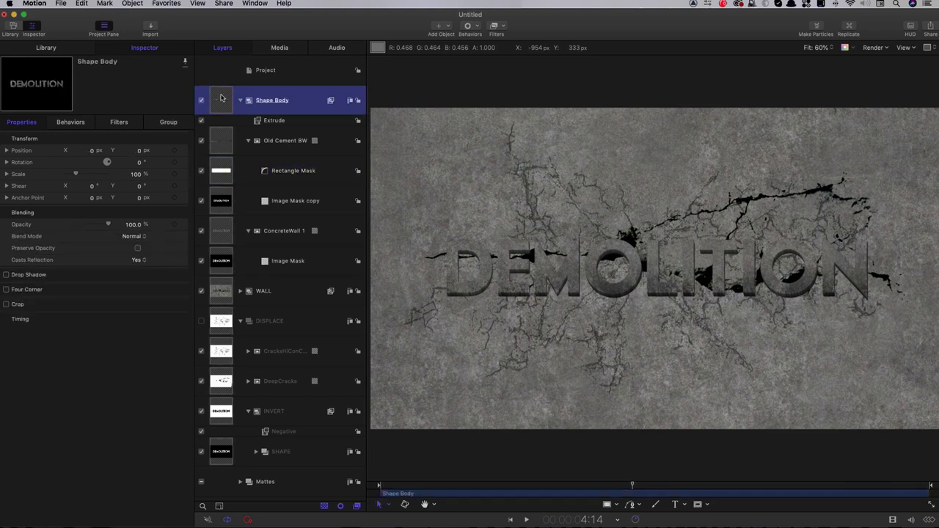
left_click(6, 275)
left_click(169, 274)
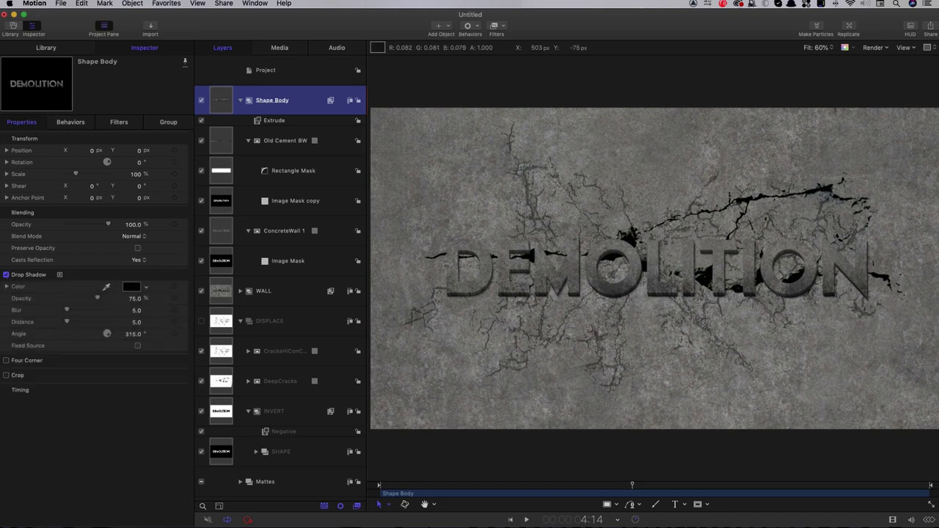
left_click_drag(97, 298, 107, 298)
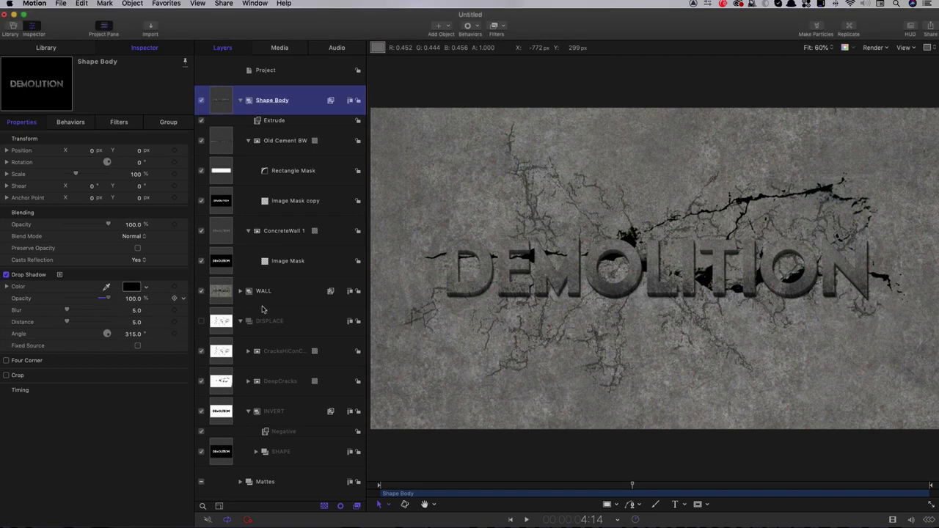
left_click(136, 311)
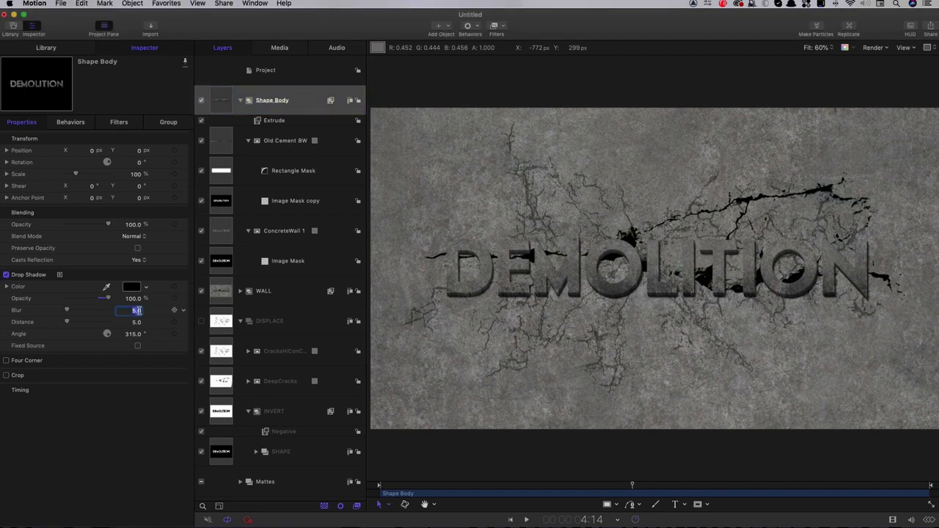
type("10")
left_click(6, 275)
left_click(6, 275)
left_click(6, 275)
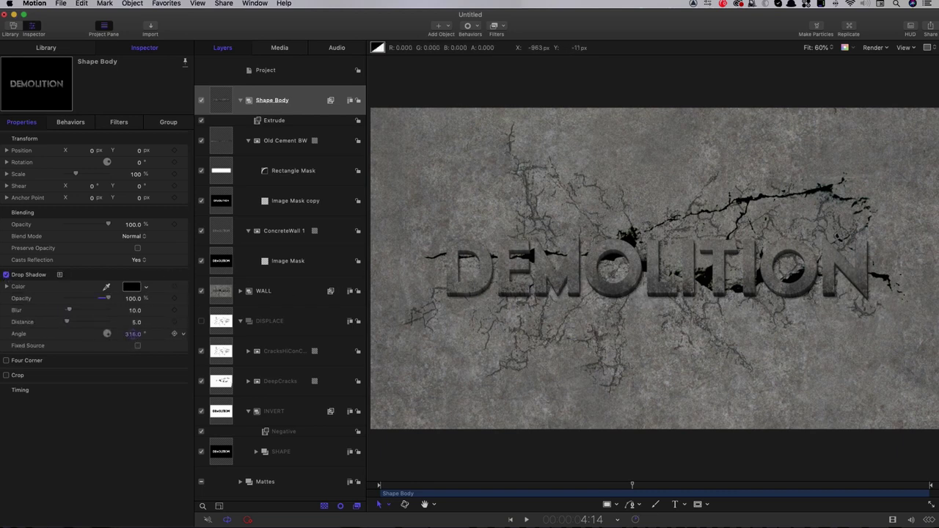
Step: Set the Shape Body drop shadow's angle to 284° and compare the text with and without the shadow
left_click_drag(133, 334, 81, 334)
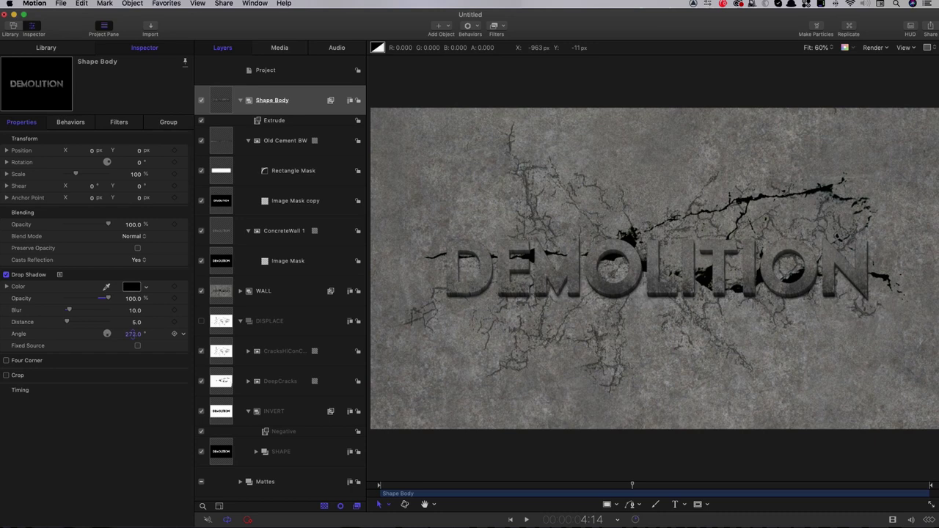
left_click(133, 334)
type("284")
key("Return")
left_click(6, 274)
left_click(6, 274)
left_click(6, 274)
left_click(6, 274)
Step: Import Drips.jpg above the DeepCracks copy in the WALL group and set its blend mode to Multiply
left_click(242, 291)
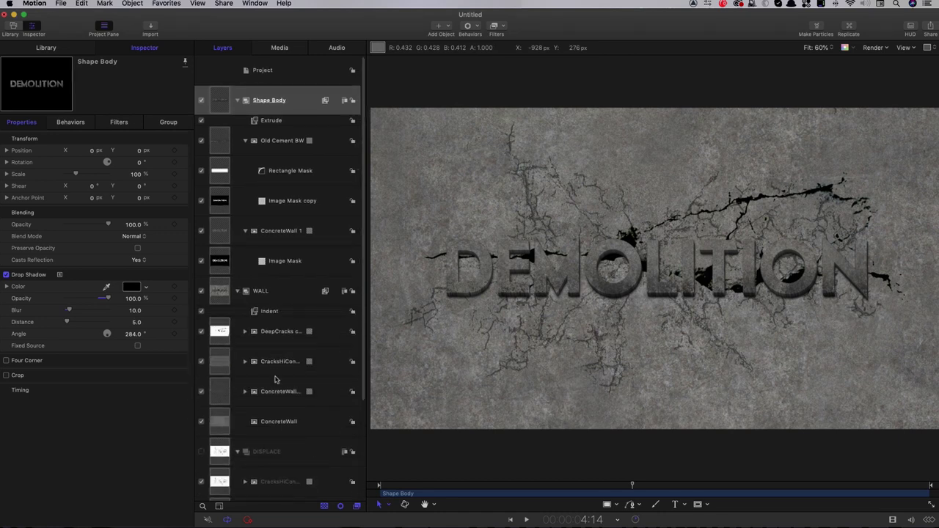
left_click(223, 333)
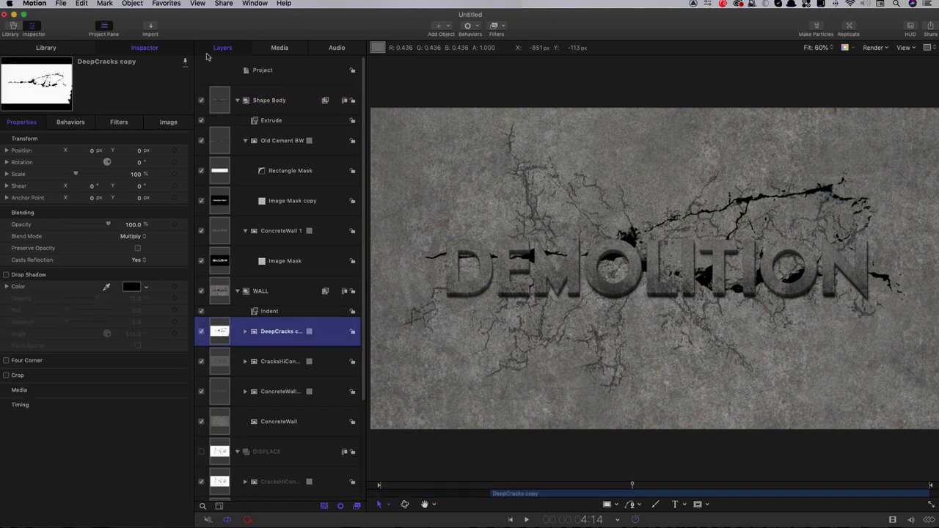
left_click(152, 27)
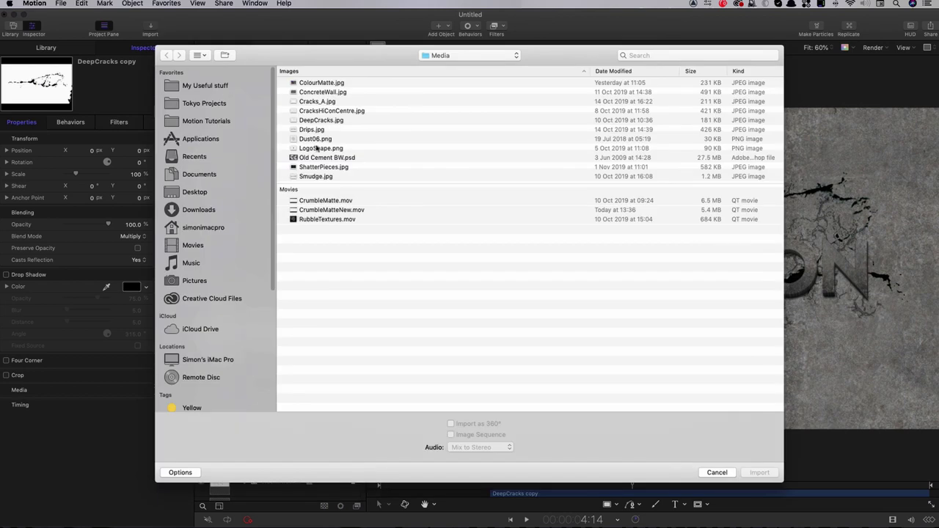
left_click(309, 130)
left_click(771, 474)
left_click(28, 122)
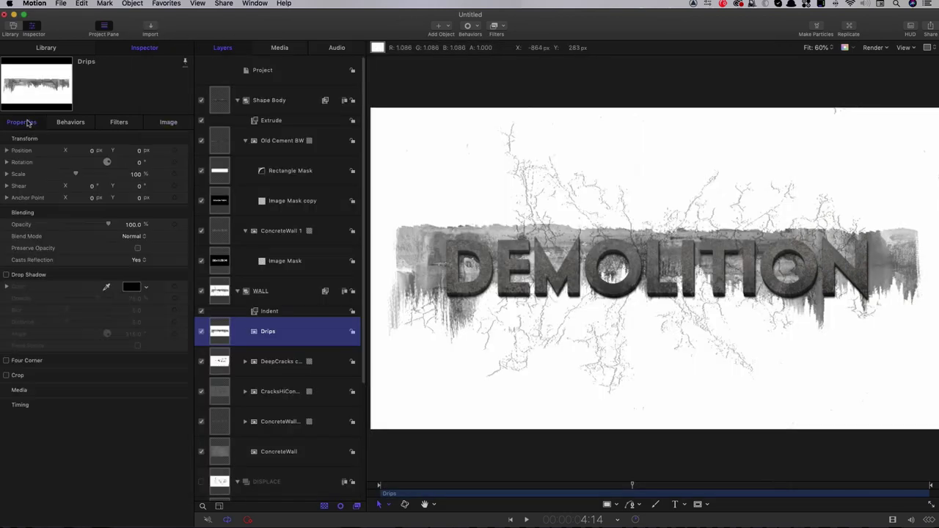
left_click(133, 237)
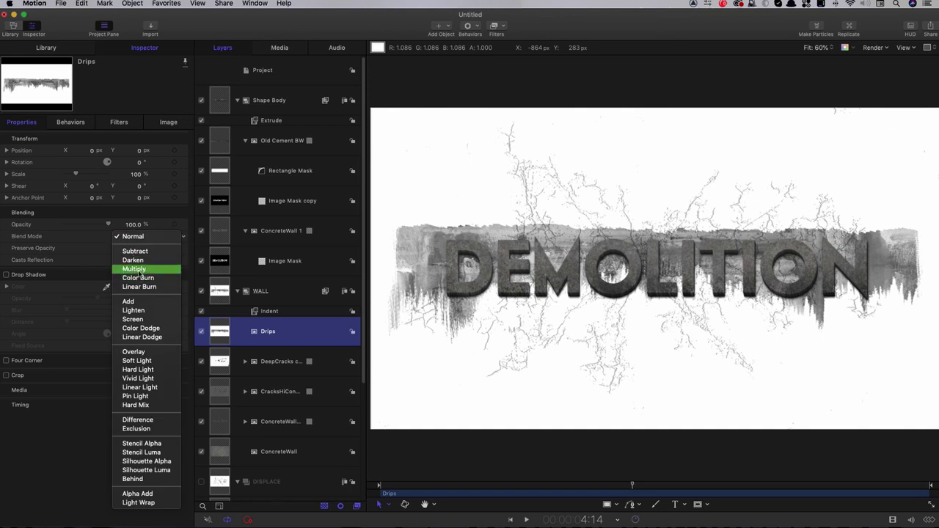
left_click(134, 268)
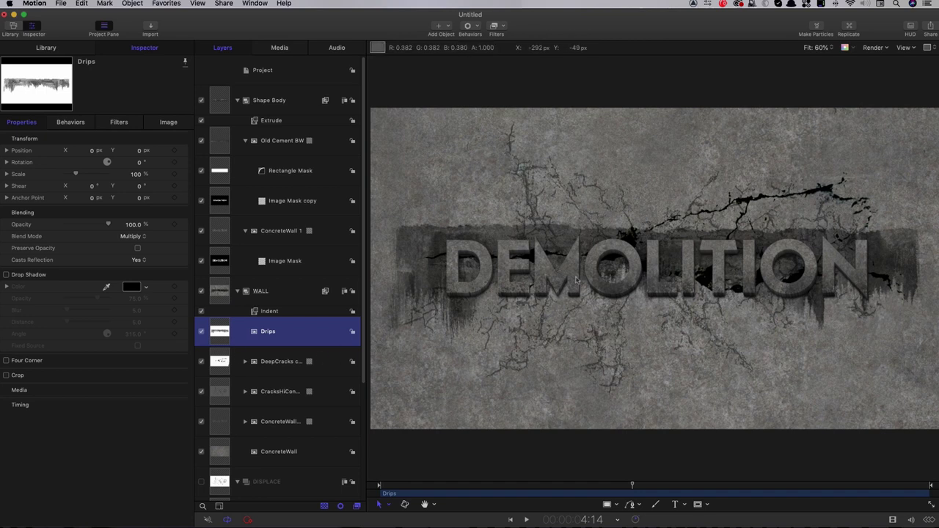
Step: Add an image mask to Drips using SHAPE as the source with the Luminance channel, and re-enable the SHAPE group
right_click(220, 331)
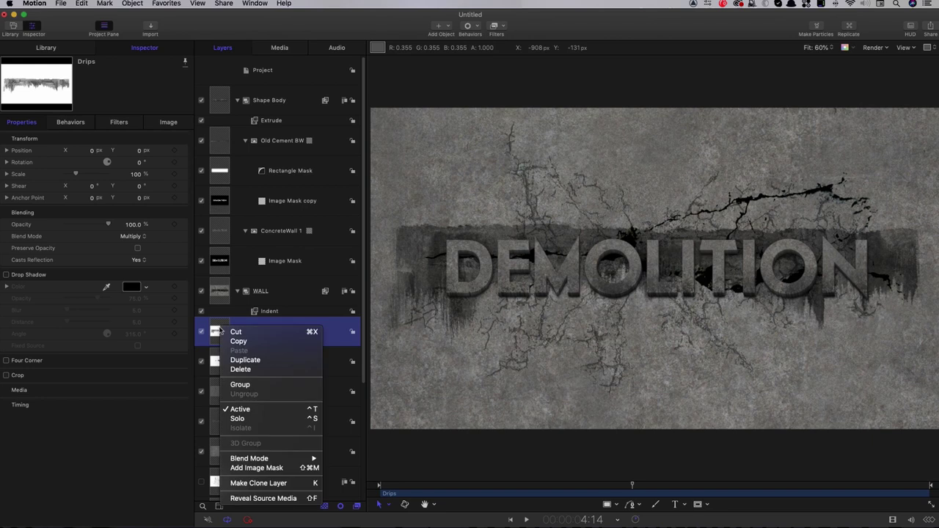
left_click(297, 468)
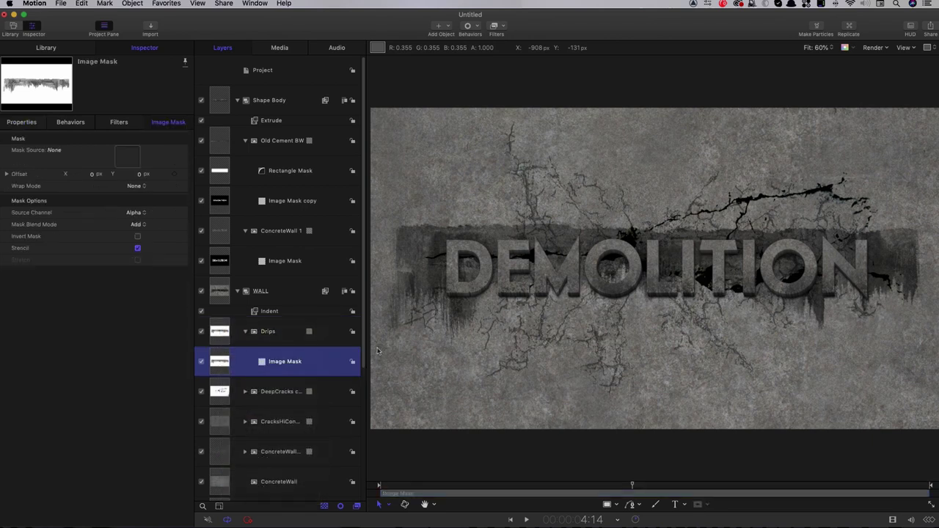
scroll(279, 367, "down", 5)
left_click_drag(221, 458, 123, 157)
left_click(135, 212)
left_click(136, 223)
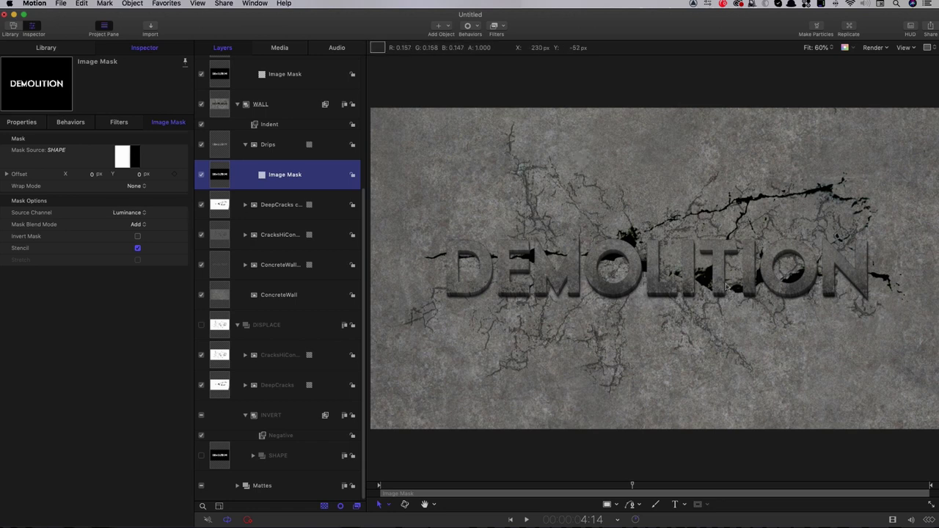
left_click(201, 456)
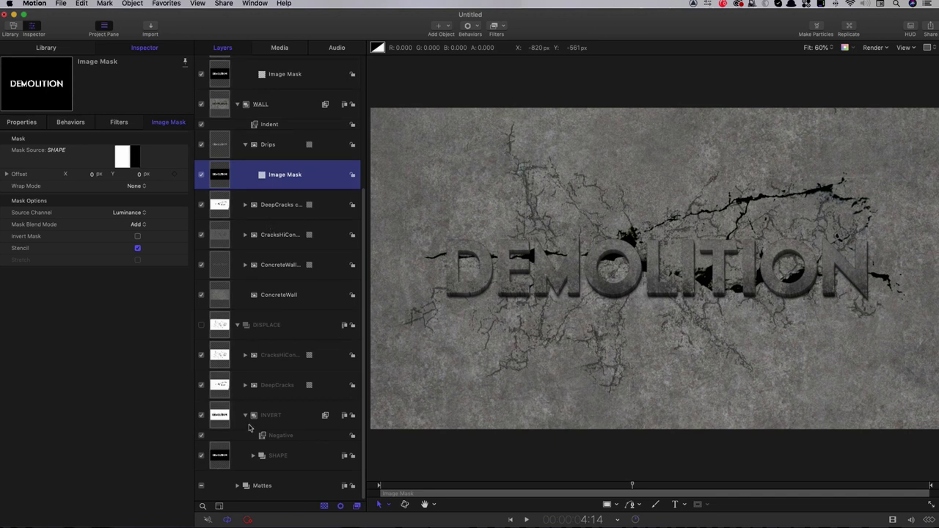
Step: Add Gaussian Blur and MinMax filters to the Drips image mask, with MinMax below Gaussian Blur in the stack
left_click(238, 325)
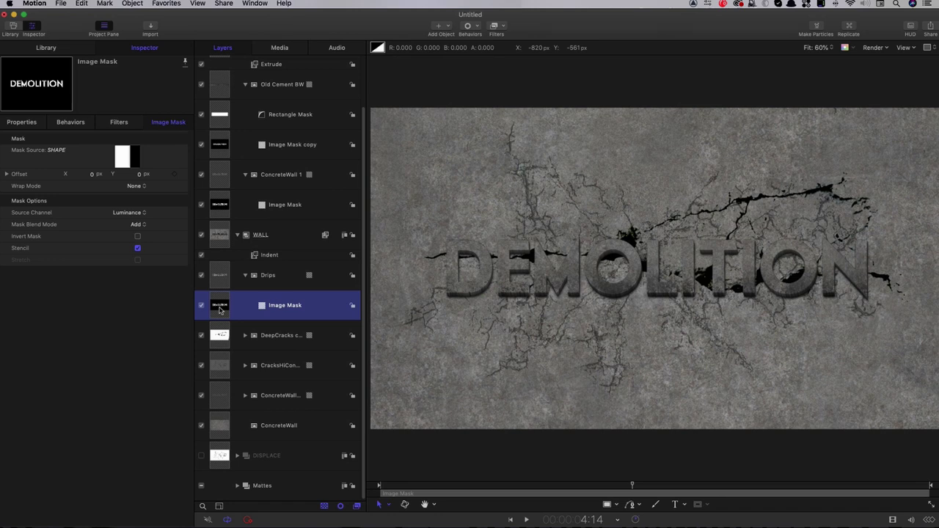
left_click(503, 27)
mouse_move(603, 46)
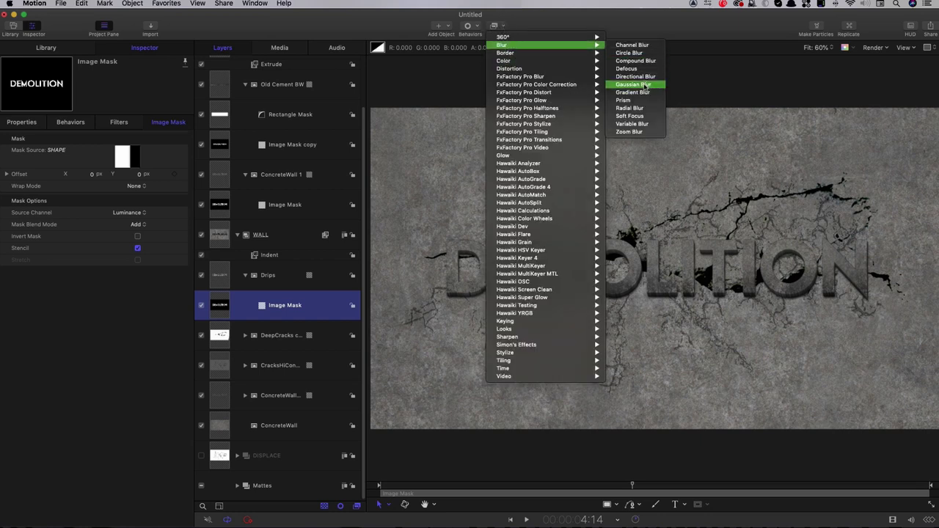
left_click(646, 85)
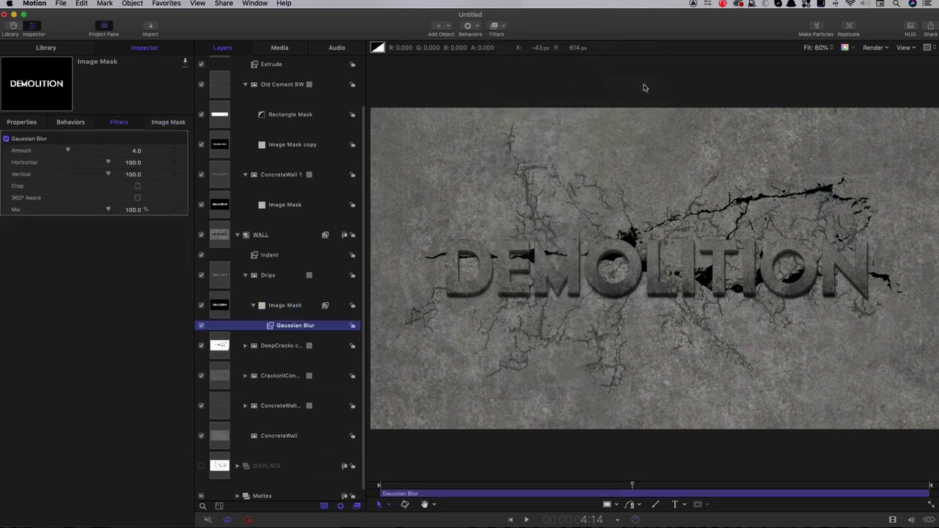
left_click(504, 28)
mouse_move(526, 352)
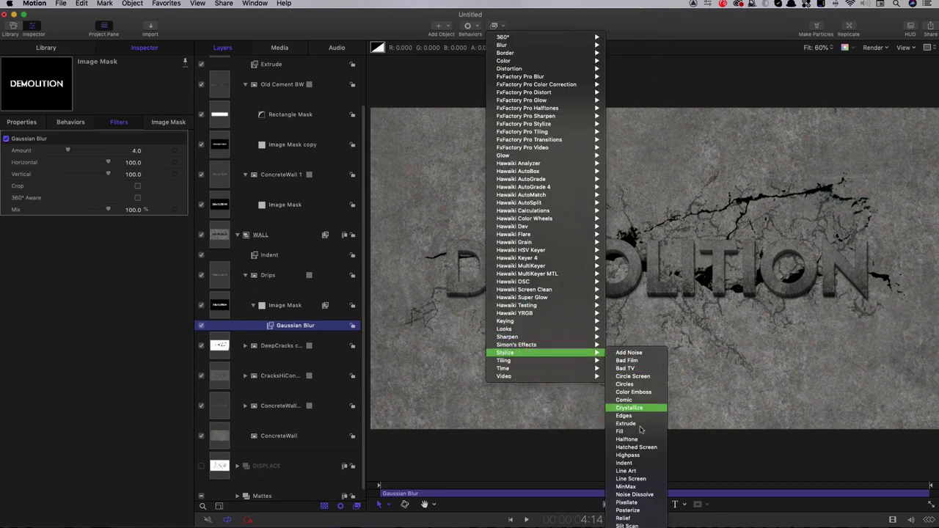
left_click(626, 486)
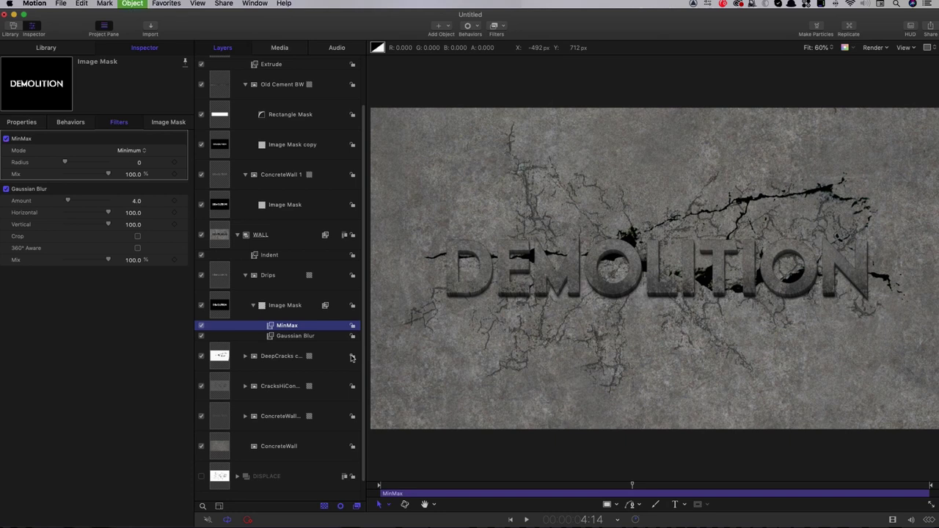
key("super+bracketleft")
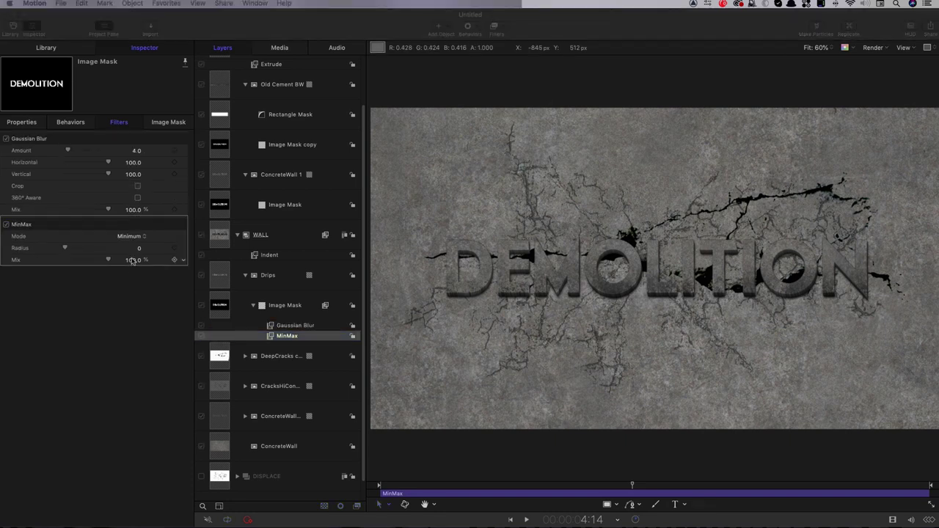
Step: Set the Drips mask's MinMax filter to Maximum with radius 15 and its Gaussian Blur amount to 200
left_click(137, 238)
left_click(138, 248)
left_click(140, 249)
type("15")
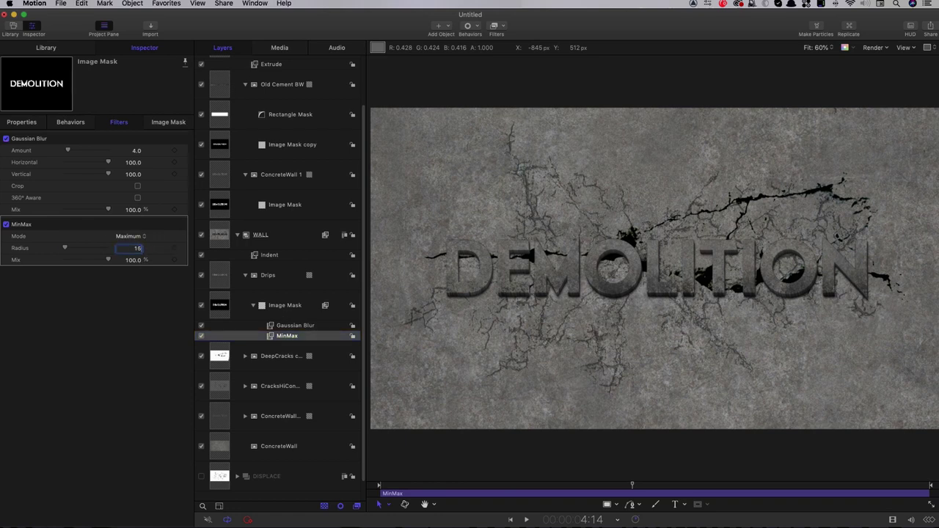
key("Return")
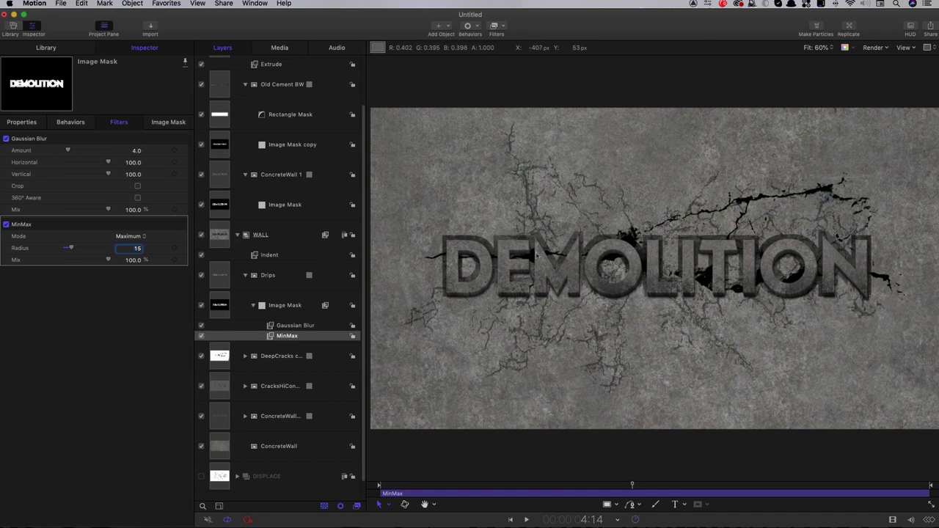
left_click(136, 151)
type("200")
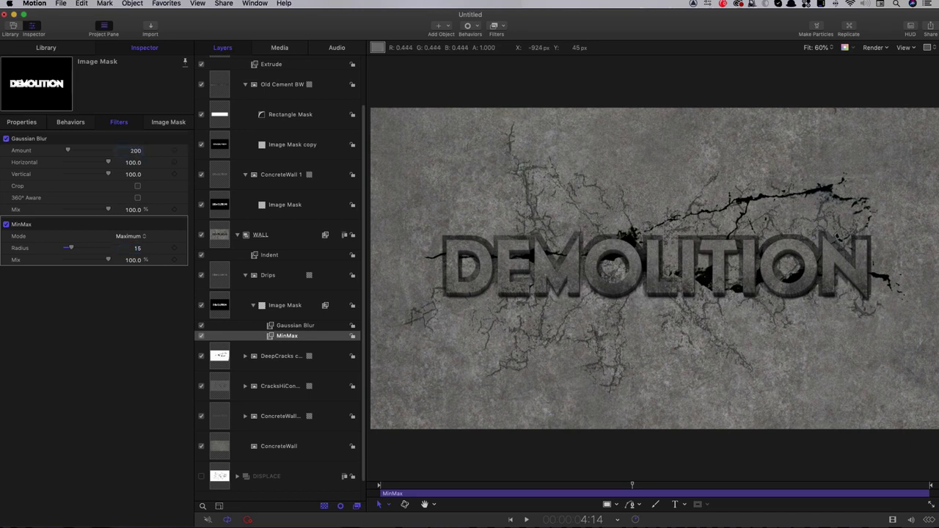
key("Return")
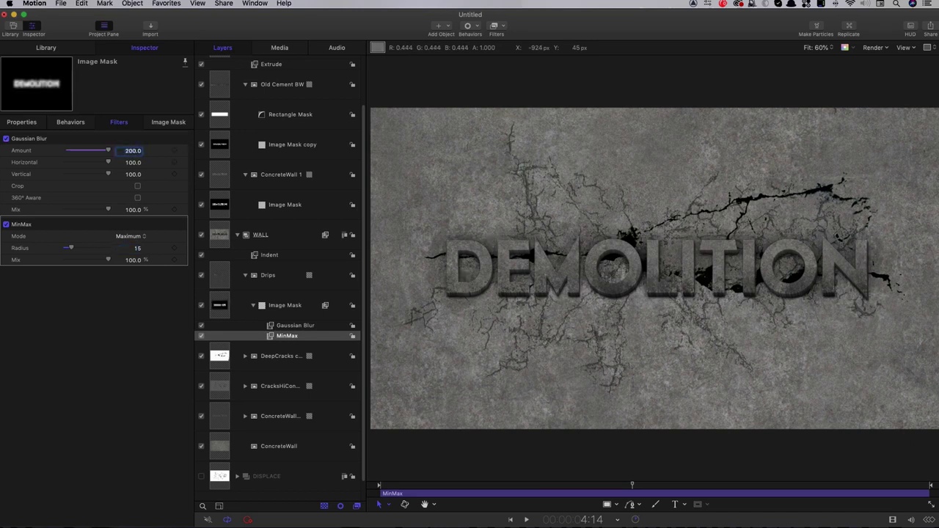
Step: Set the Drips image mask's Y offset to -100 px and compare the wall with and without the drips
left_click(174, 123)
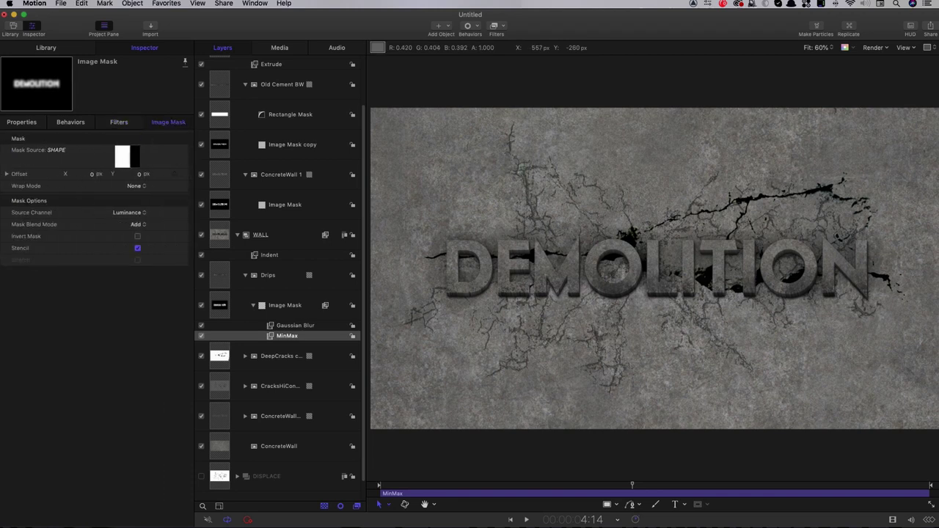
left_click(140, 175)
type("-100")
key("Return")
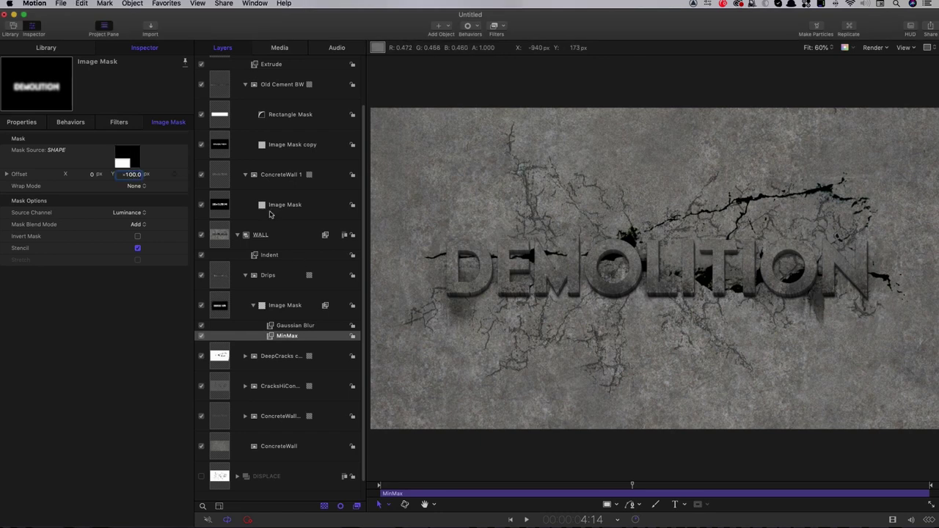
left_click(202, 276)
left_click(202, 276)
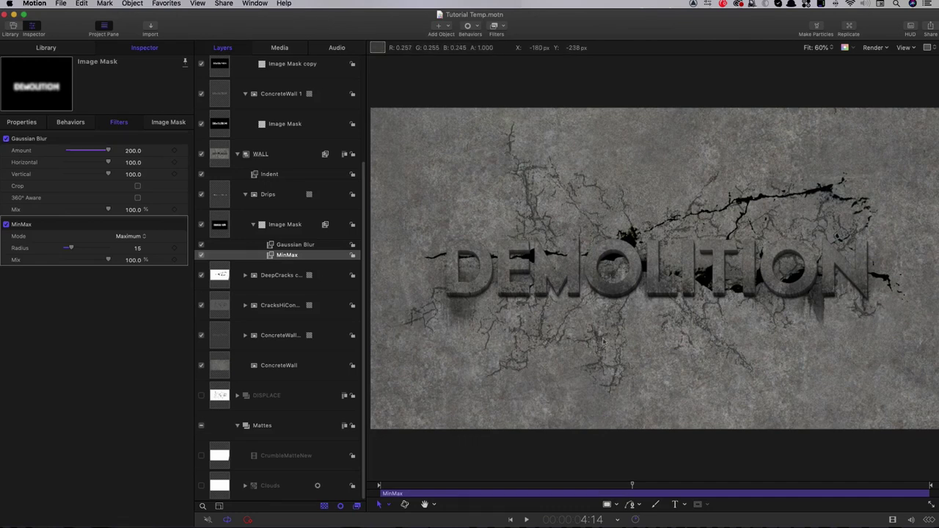
Step: Add an image mask to the Shape Body group and use CrumbleMatteNew as its mask source
scroll(391, 301, "up", 2)
scroll(308, 216, "up", 3)
scroll(309, 216, "up", 4)
left_click(217, 95)
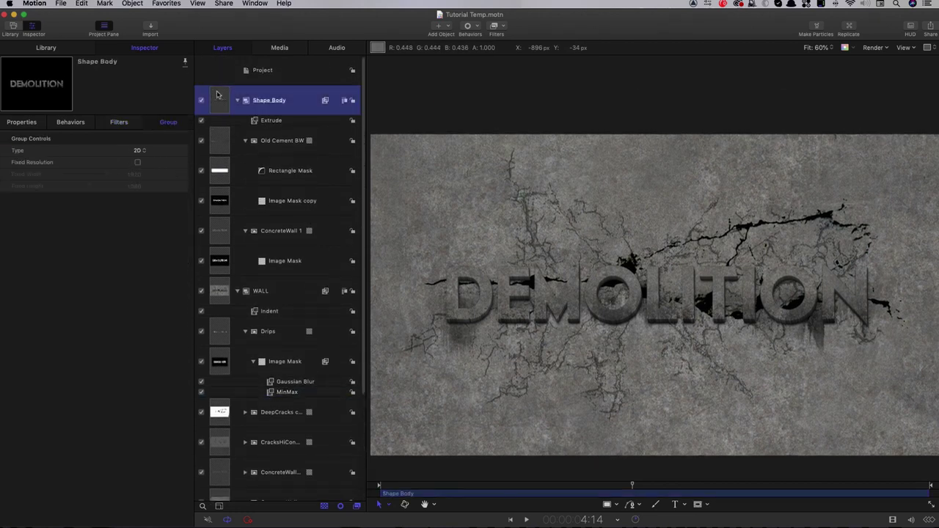
right_click(218, 95)
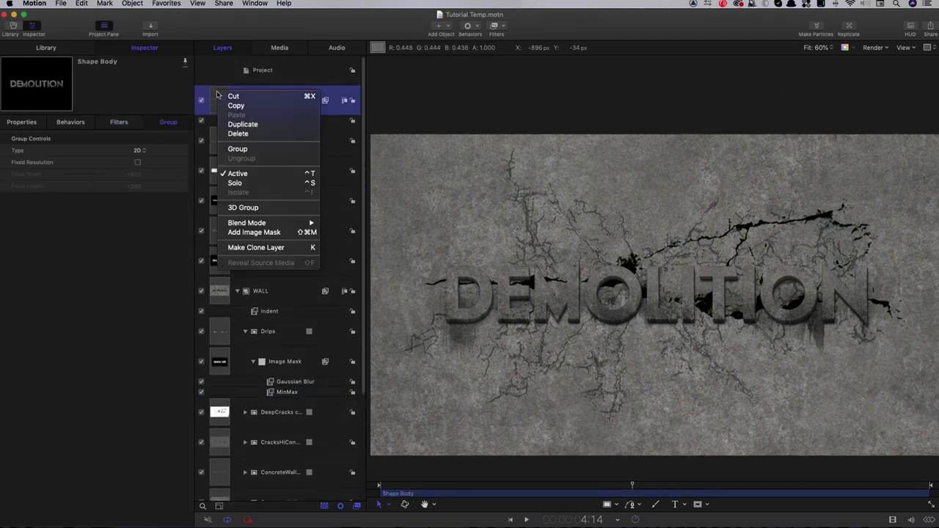
left_click(256, 237)
scroll(294, 330, "down", 5)
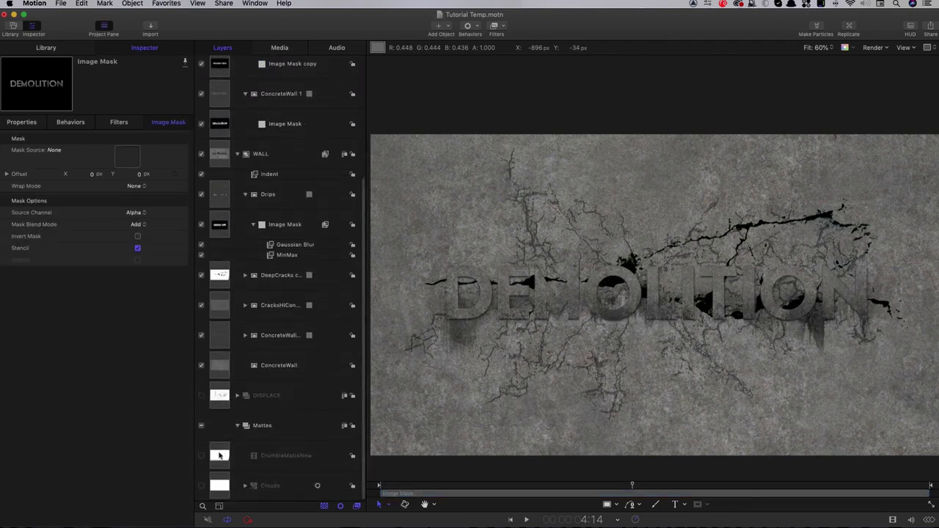
left_click_drag(217, 450, 129, 143)
left_click_drag(122, 153, 123, 153)
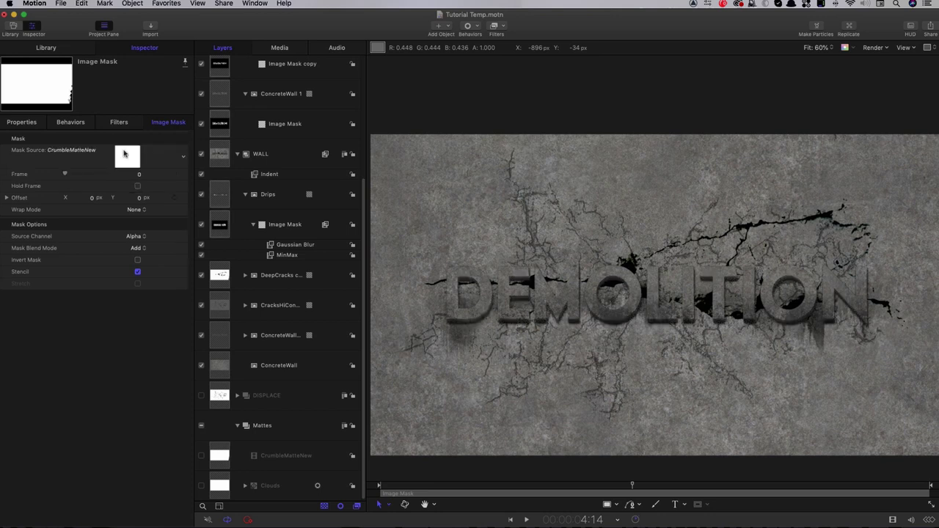
Step: Set the Shape Body image mask's source channel to Luminance and its mask blend mode to Subtract
left_click(136, 236)
left_click(144, 246)
left_click(137, 248)
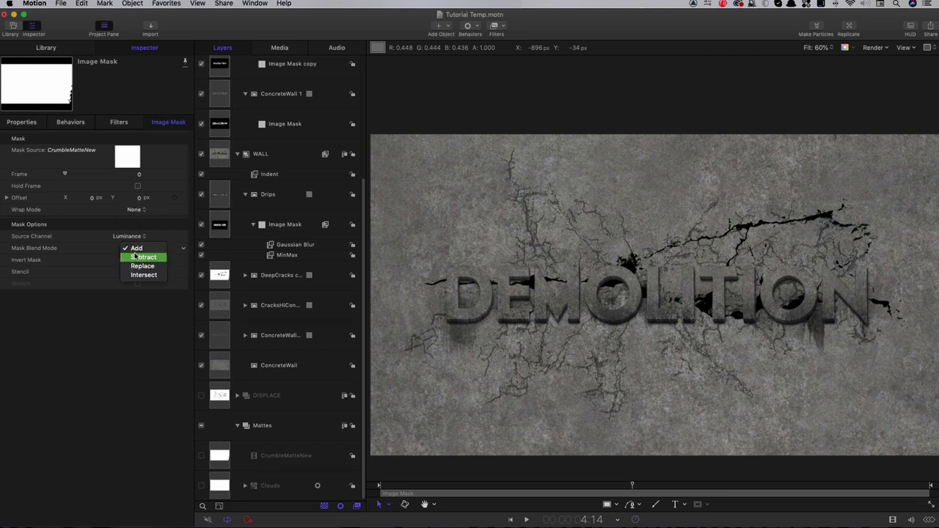
left_click(140, 256)
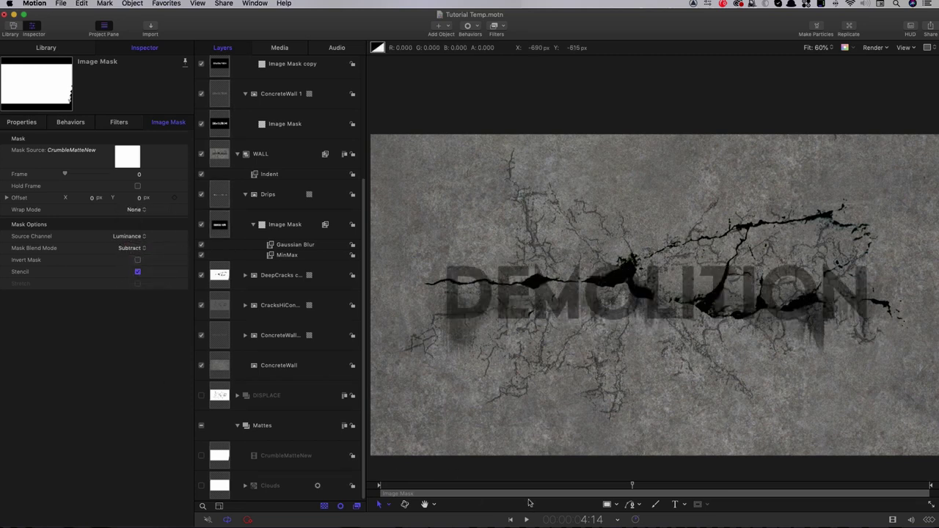
Step: Play back and scrub the animation to check how the lettering disappears along the crumble matte
left_click(471, 487)
key("space")
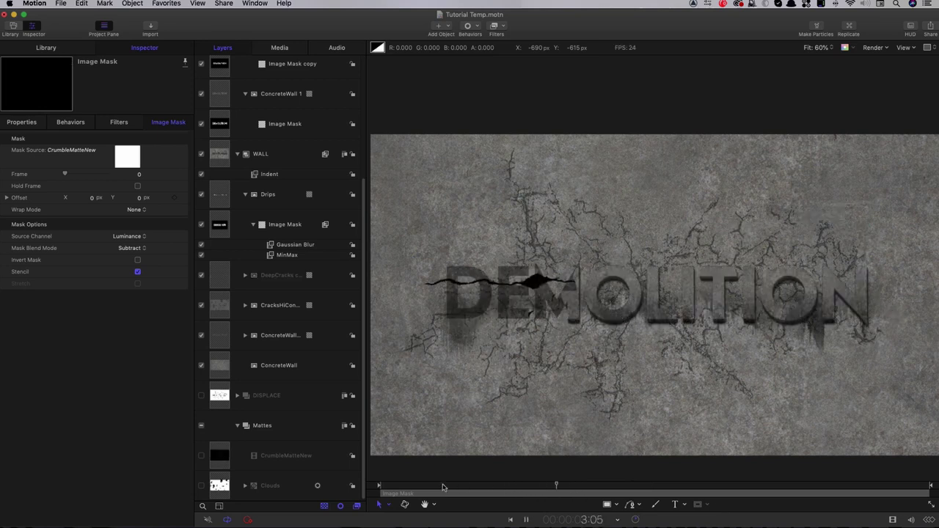
key("space")
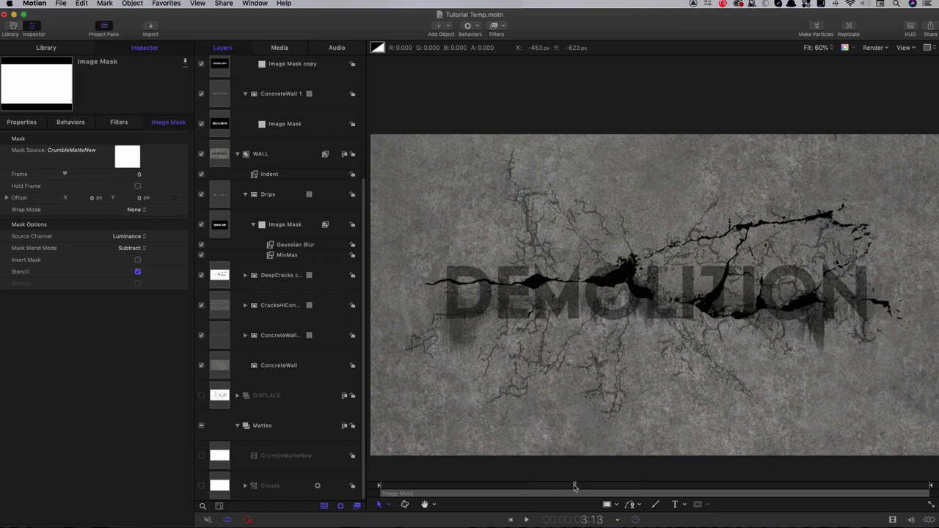
left_click(556, 488)
left_click_drag(556, 487, 593, 488)
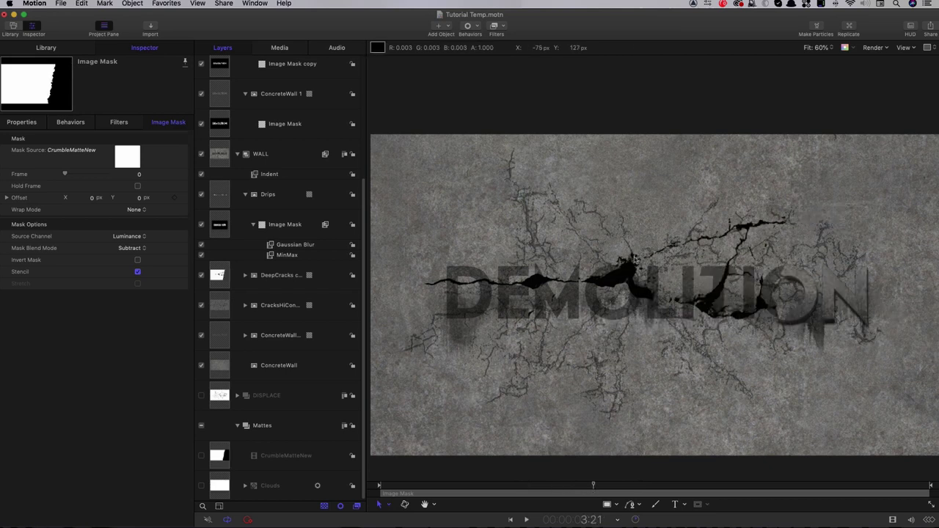
Step: Duplicate the masked Shape Body group and rename the copy Fragment A
scroll(221, 110, "up", 5)
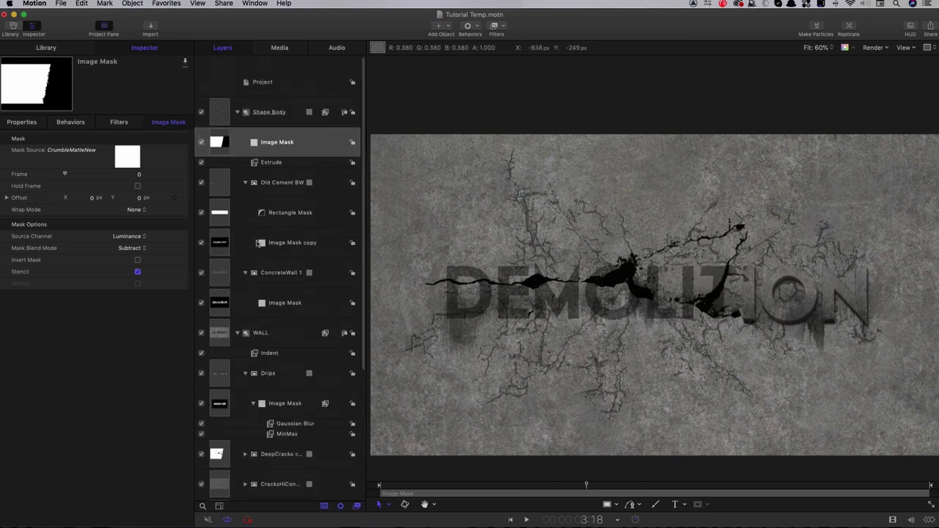
left_click(218, 98)
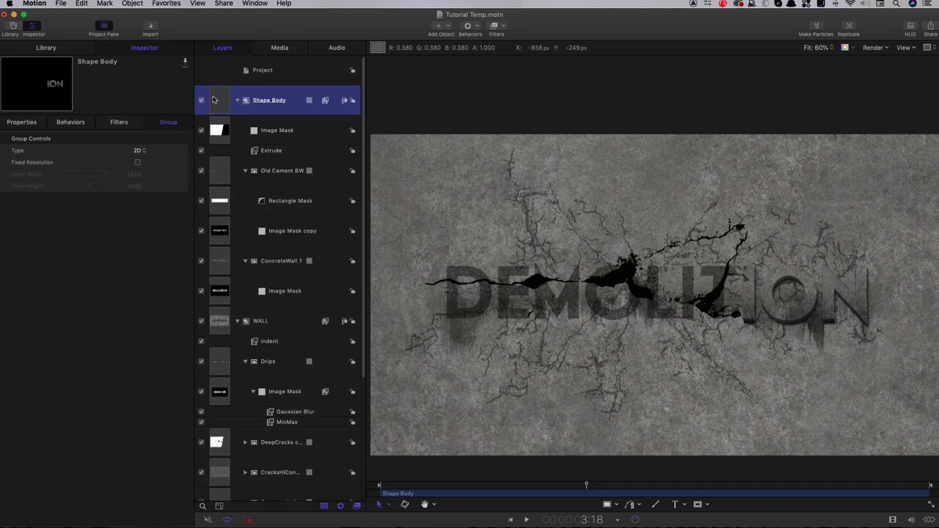
right_click(214, 99)
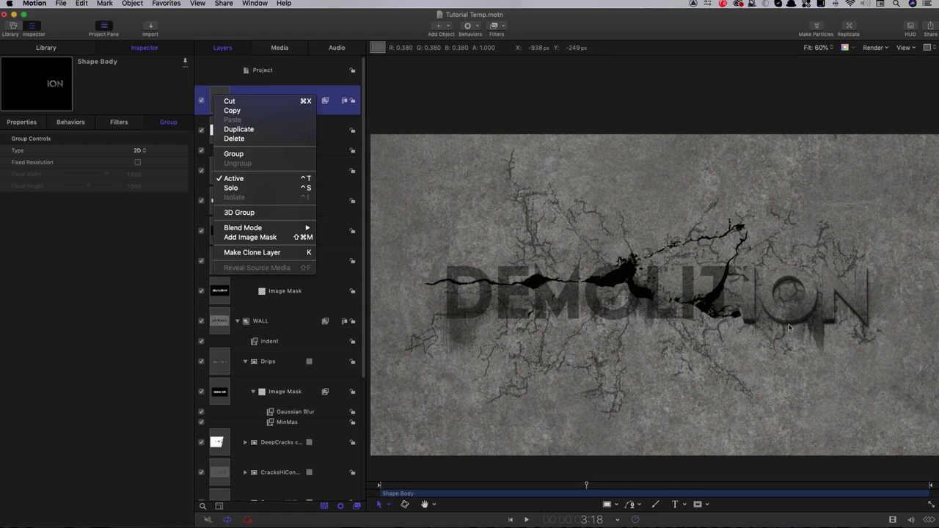
left_click(248, 130)
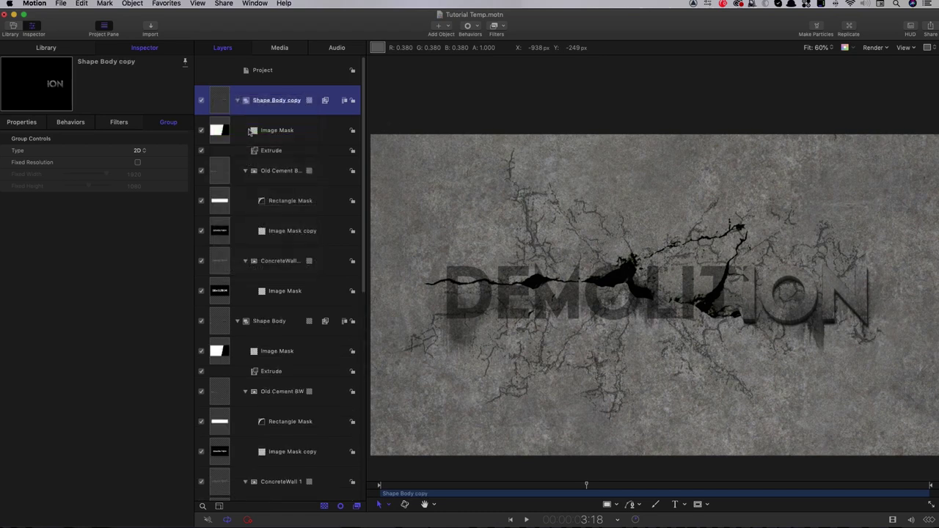
double_click(266, 100)
type("Fragment A")
key("Return")
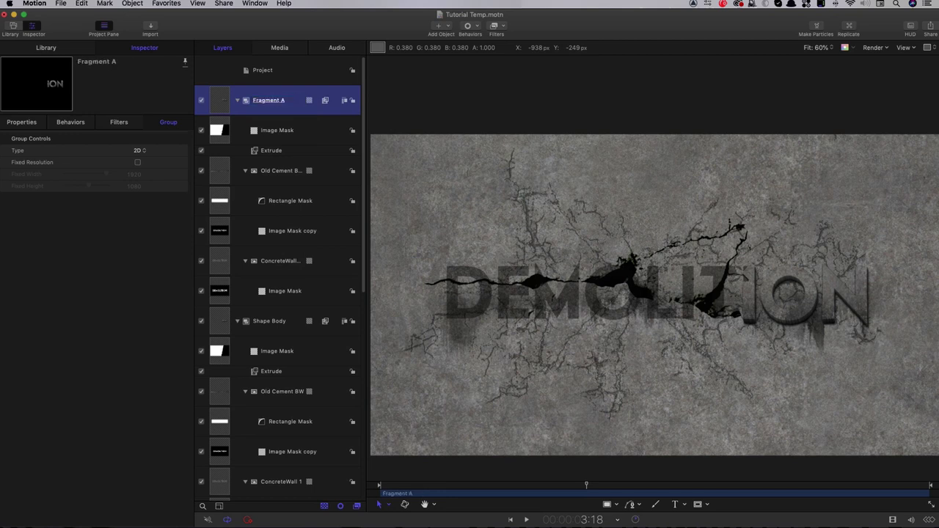
Step: Collapse and disable the original Shape Body group, and set the Fragment A image mask's blend mode to Add
left_click(238, 321)
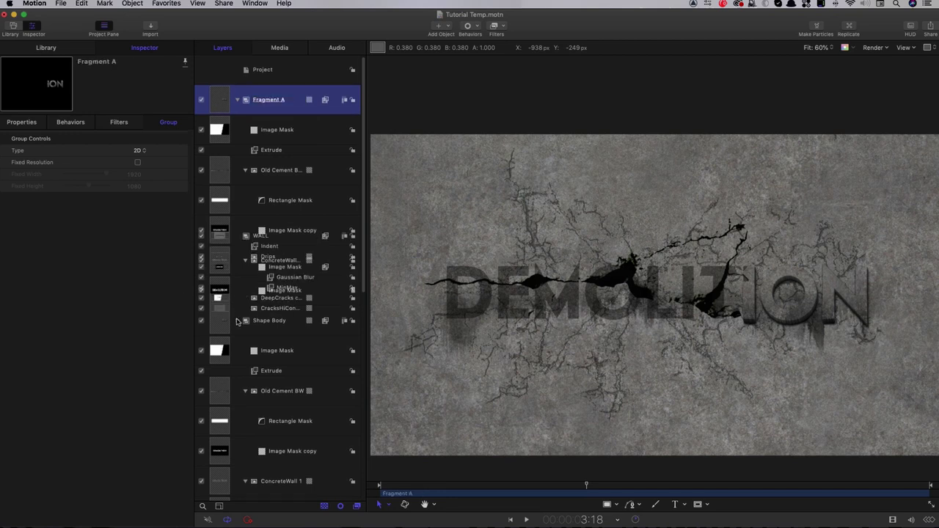
left_click(201, 320)
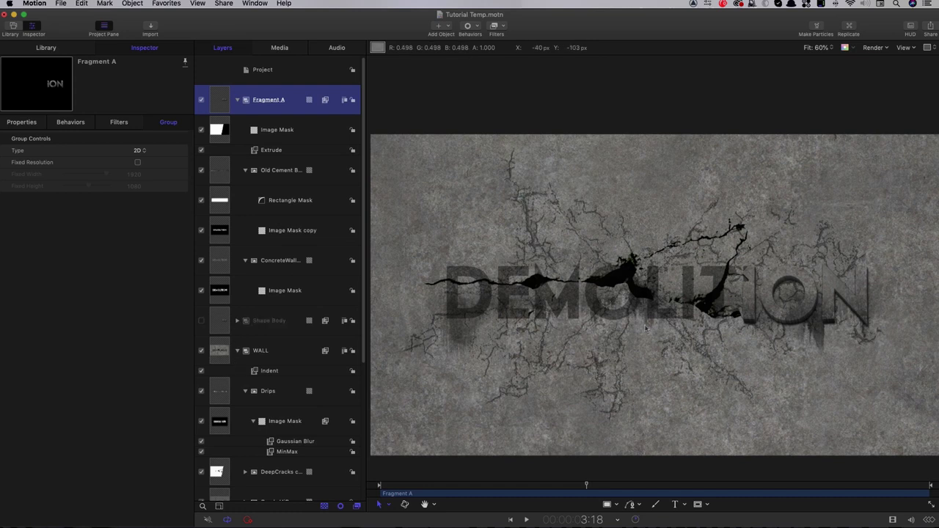
key("Down")
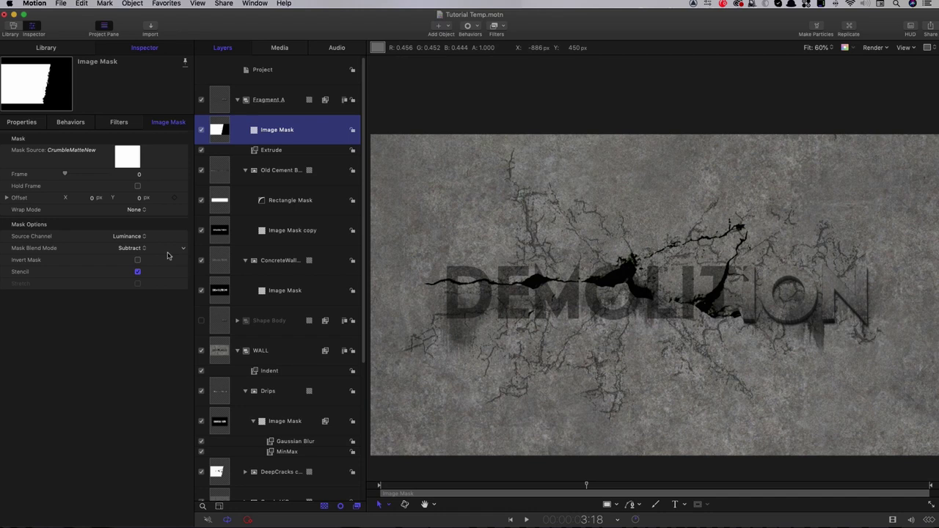
left_click(121, 250)
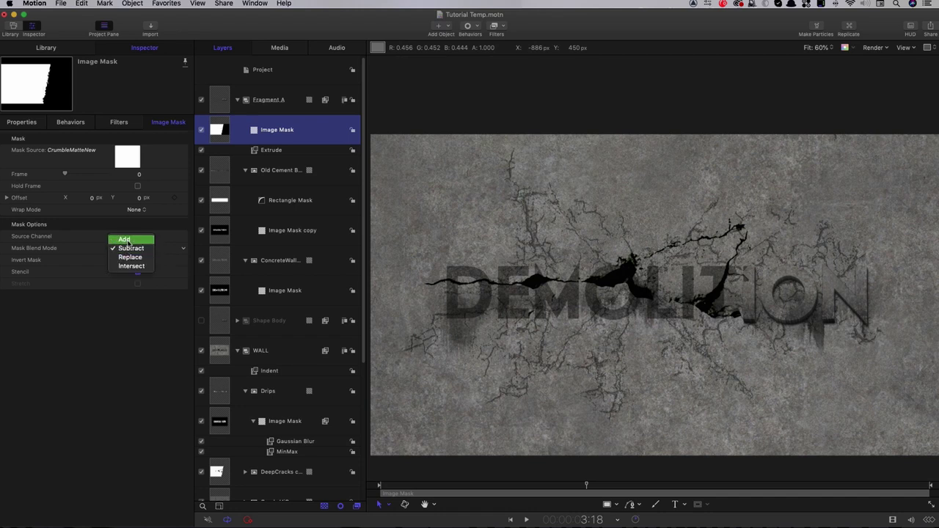
left_click(125, 240)
mouse_move(591, 481)
left_mouse_down()
mouse_move(550, 487)
mouse_move(580, 486)
left_mouse_up()
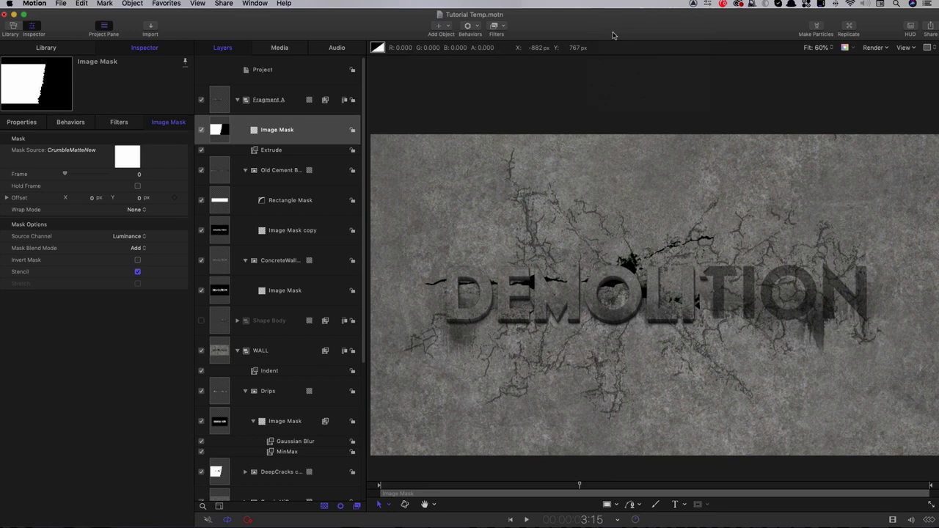
Step: Create a new blank Motion project with the My HD preset at 24 fps and hide its timeline
left_click(59, 4)
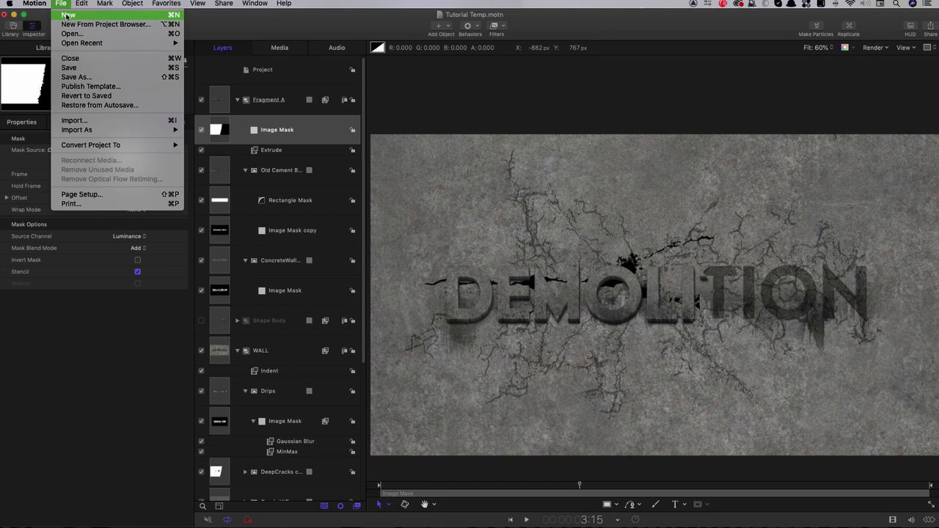
left_click(68, 15)
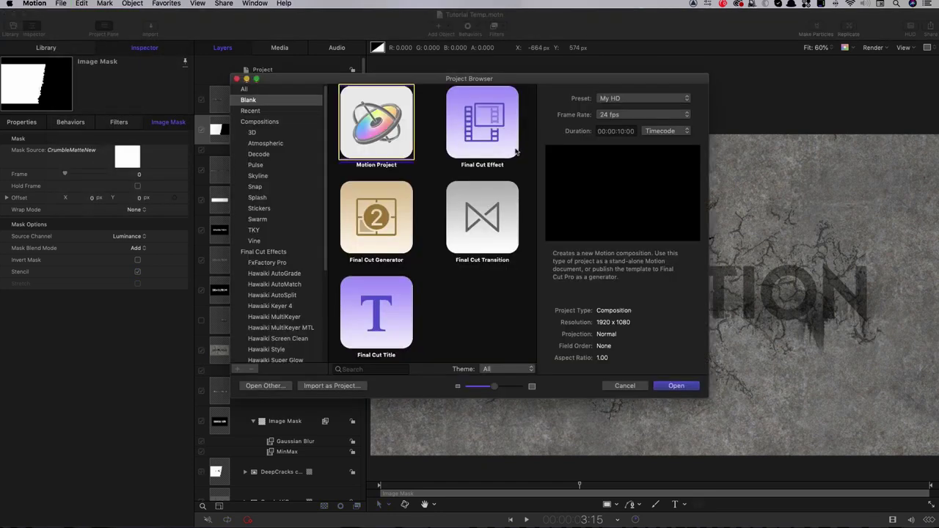
left_click(676, 385)
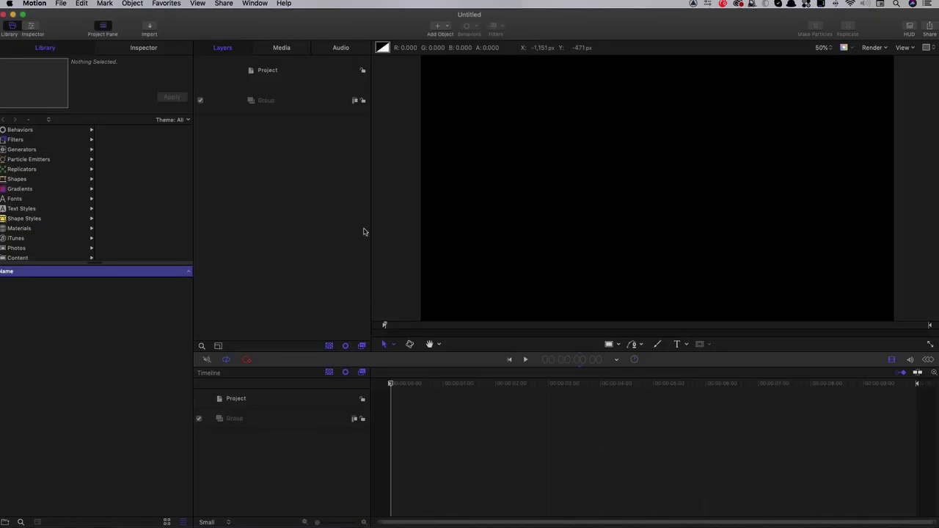
key("super+7")
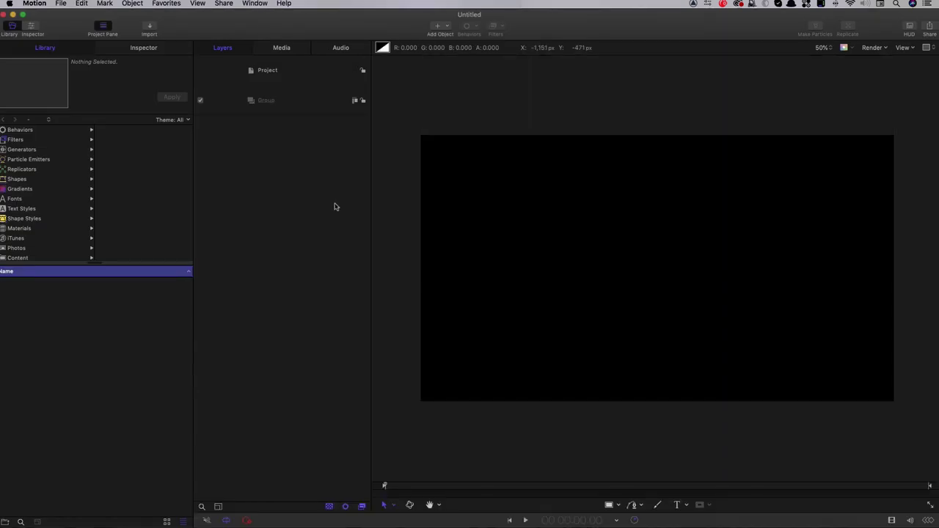
Step: Add a Color Solid generator to the empty group
left_click(275, 104)
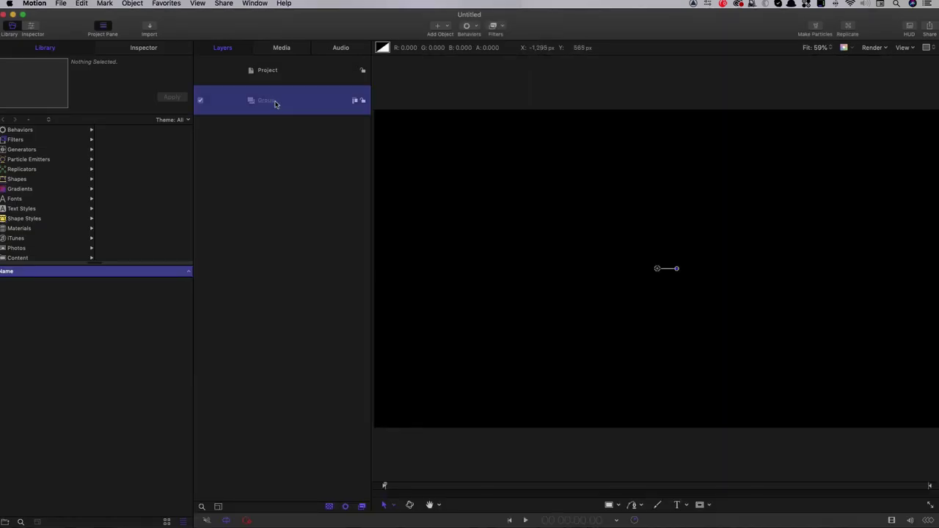
left_click(449, 25)
mouse_move(452, 126)
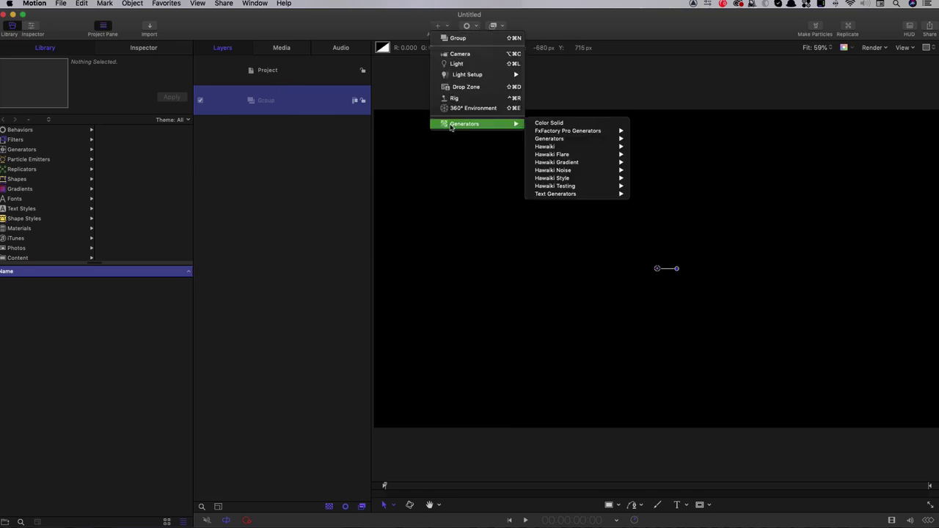
mouse_move(558, 139)
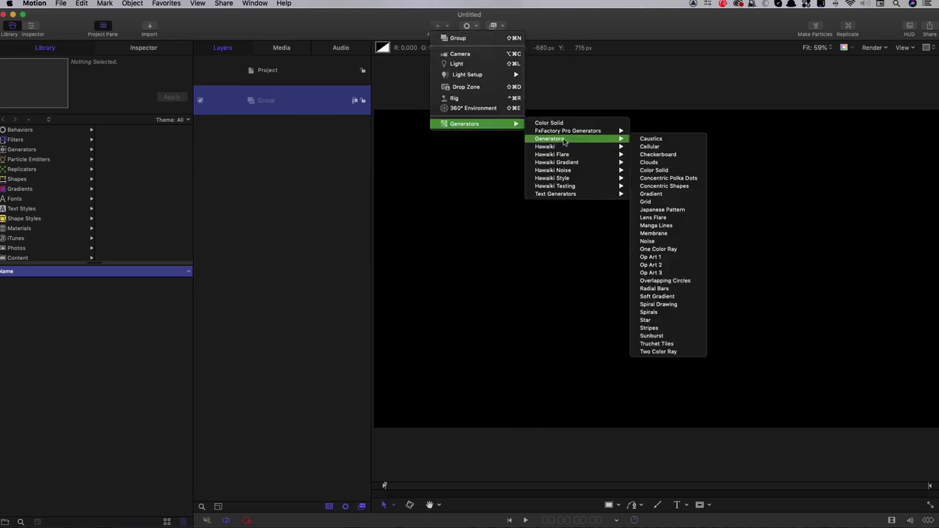
left_click(663, 170)
Step: Add a Clouds generator above the Color Solid in the same group
left_click(449, 26)
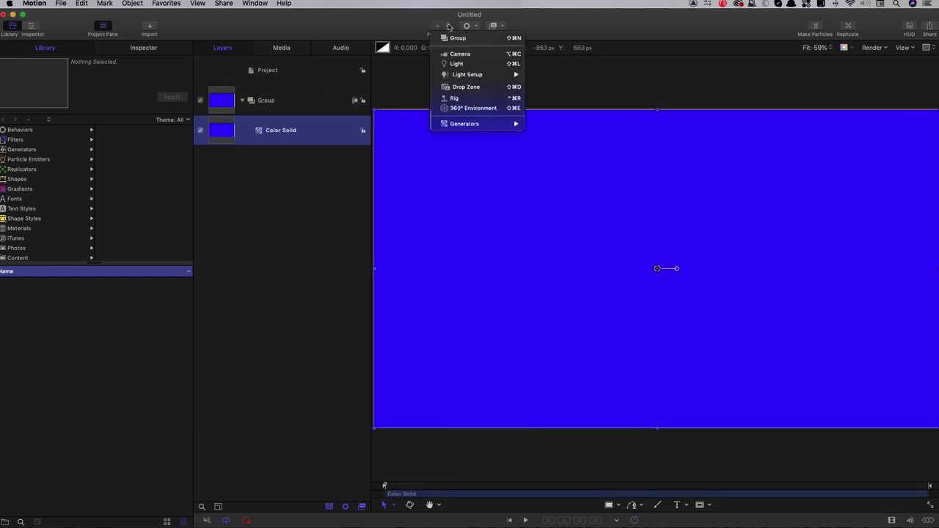
mouse_move(469, 123)
mouse_move(549, 140)
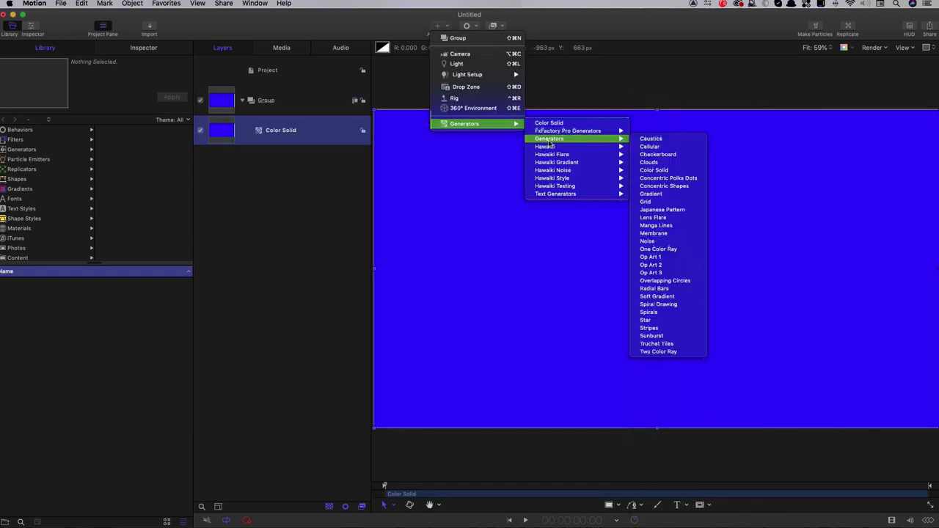
left_click(670, 162)
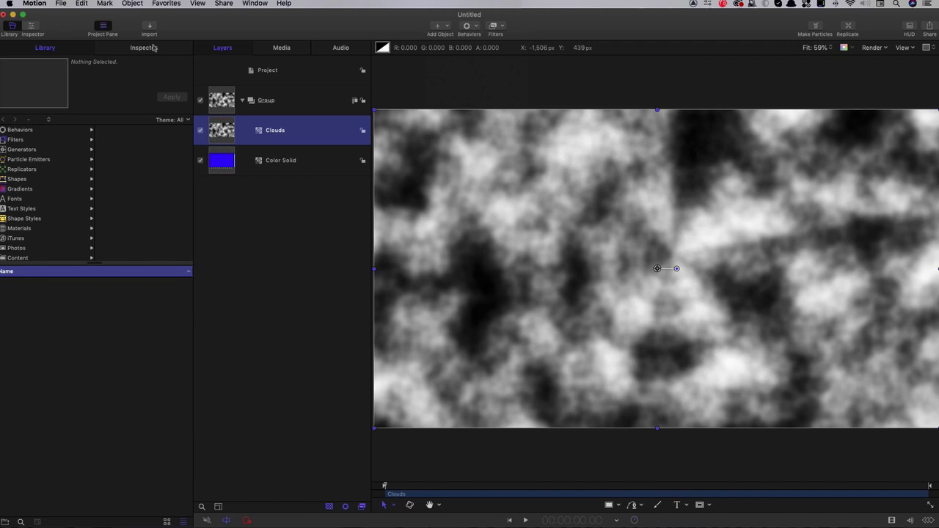
Step: Bring the Clouds gradient's black and white tags together near the middle, with black at about 48%, and lower the Speed
left_click(144, 47)
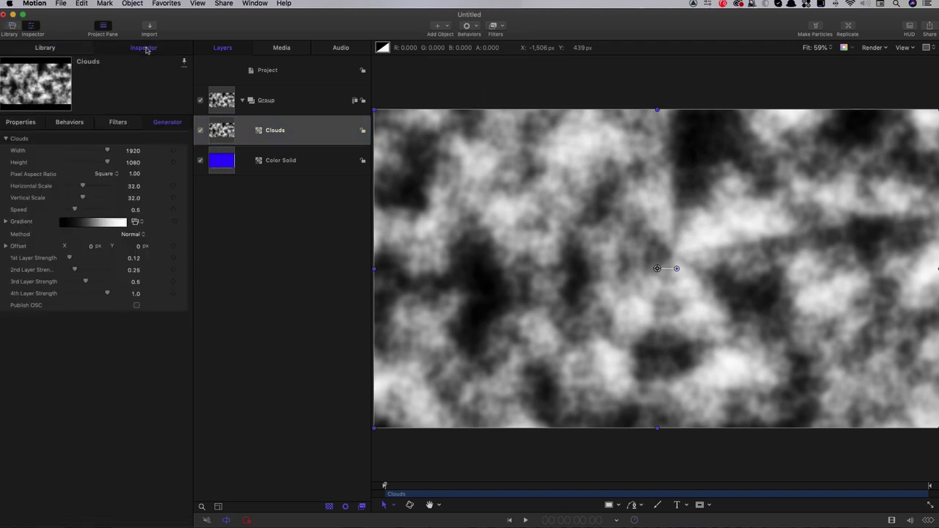
left_click(6, 221)
left_click_drag(5, 269, 83, 268)
left_click_drag(169, 267, 85, 269)
left_click(84, 268)
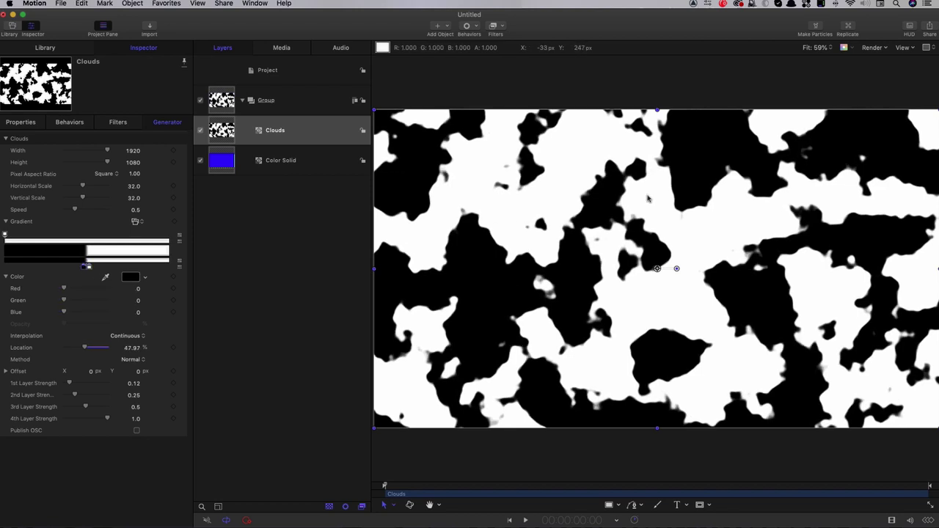
left_click(67, 211)
Step: Add a new group above the Clouds group and draw a black square about 366 px in size over the clouds
left_click(273, 71)
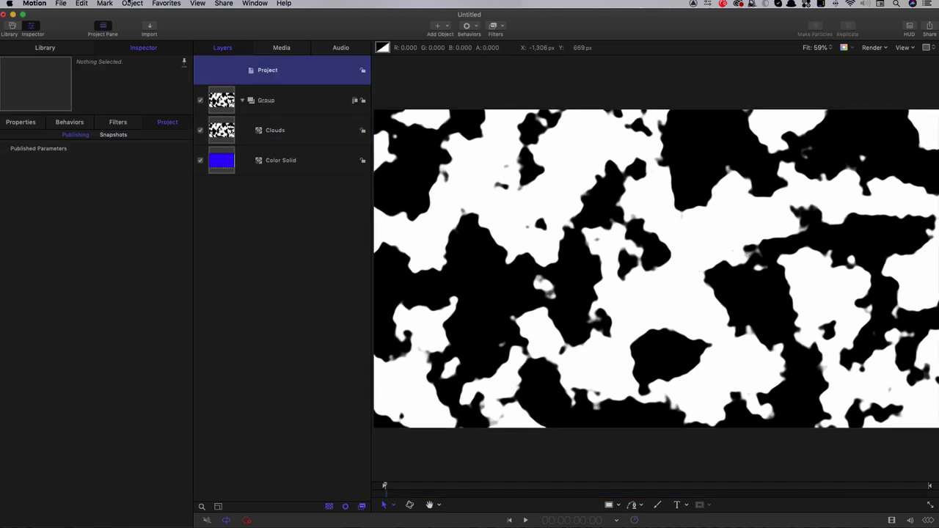
left_click(133, 3)
left_click(137, 15)
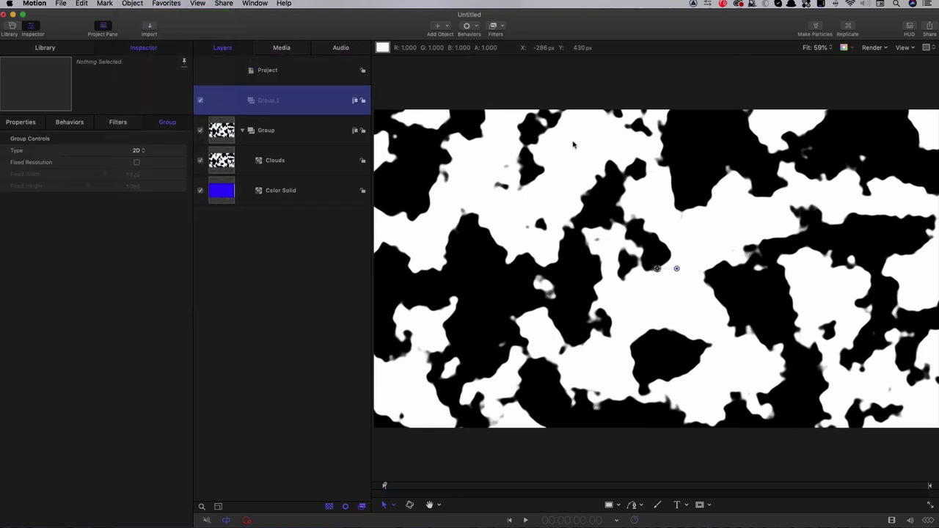
left_click(628, 519)
left_click_drag(532, 172, 641, 280)
Step: Set the rectangle shape's size to 400
left_click(138, 135)
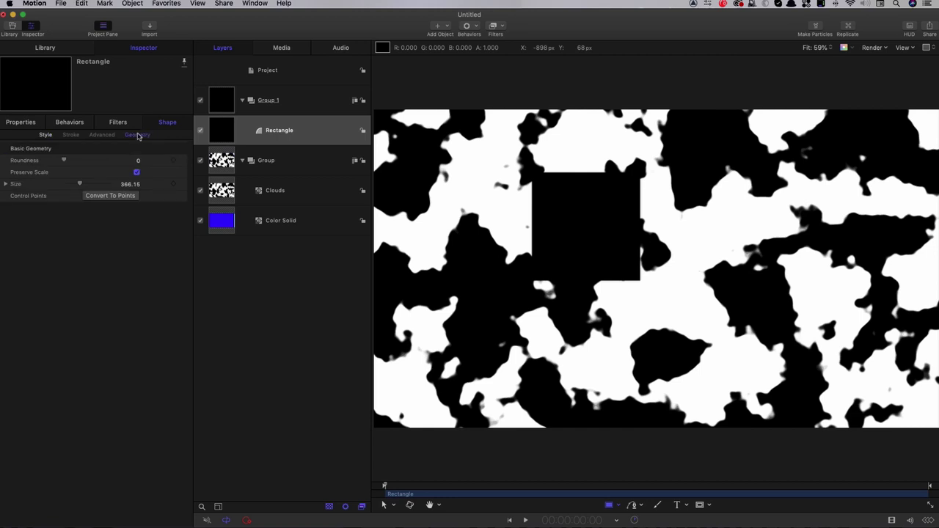
left_click(128, 184)
type("400")
key("Return")
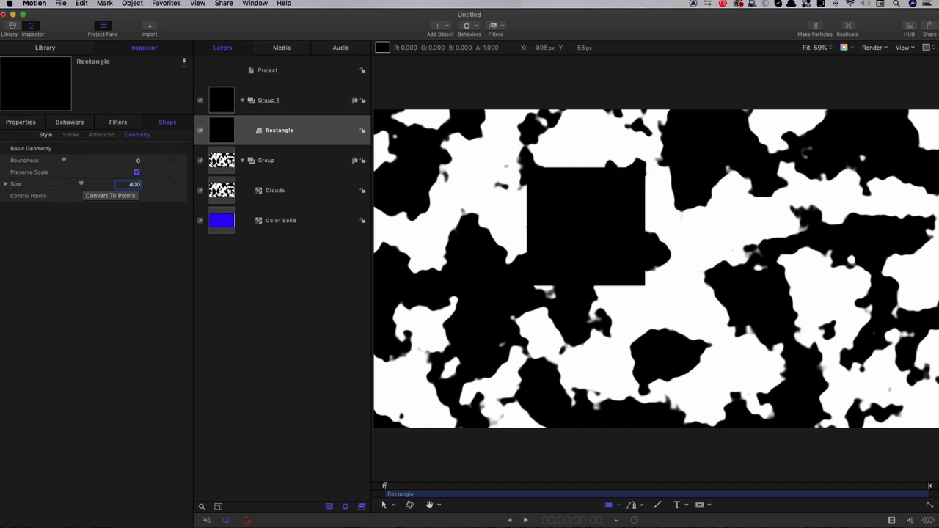
Step: Change the rectangle's fill color to white and hide the Clouds layer
left_click(41, 136)
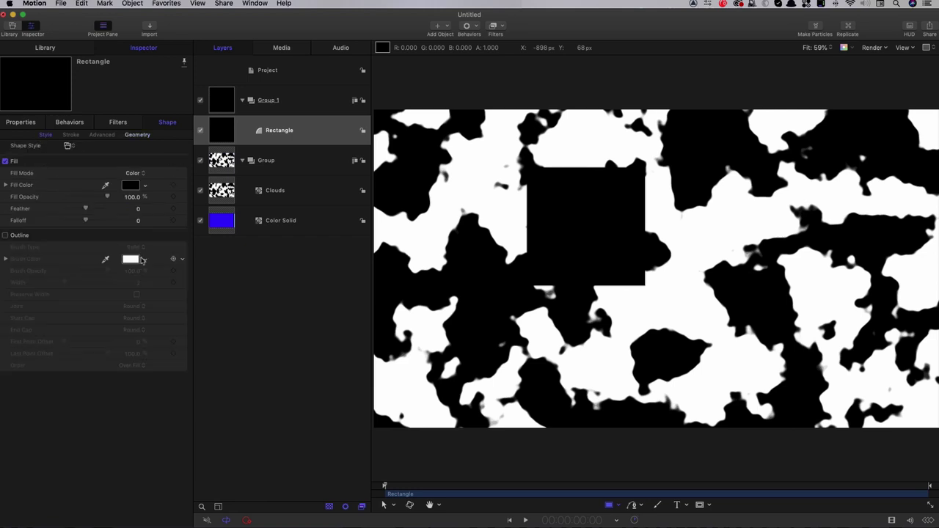
left_click(131, 185)
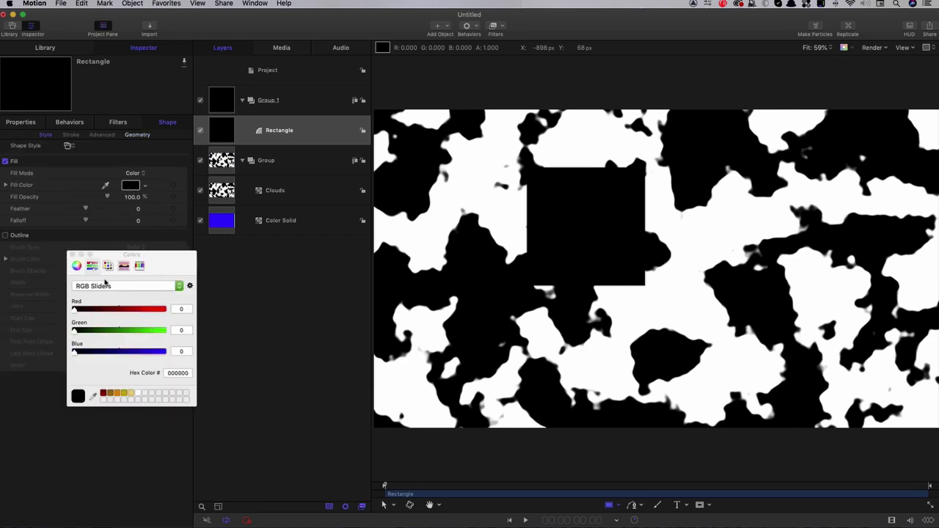
left_click(200, 191)
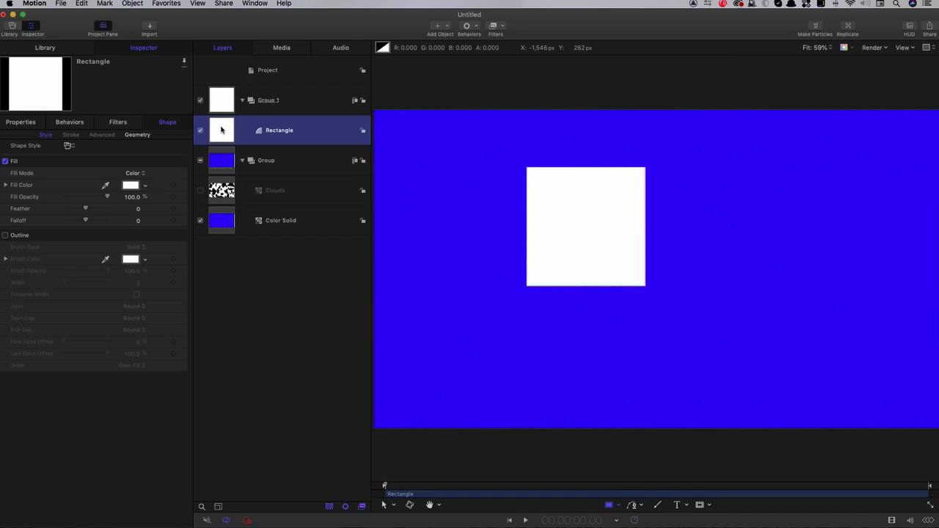
Step: Replicate the white rectangle and set the replicator's width to 1920 and height to 1080
left_click(132, 3)
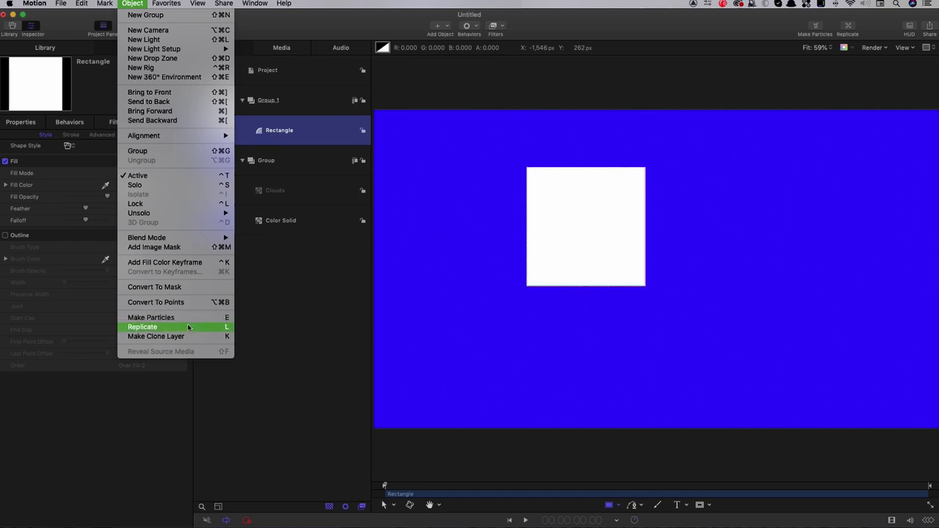
left_click(455, 332)
left_click(6, 174)
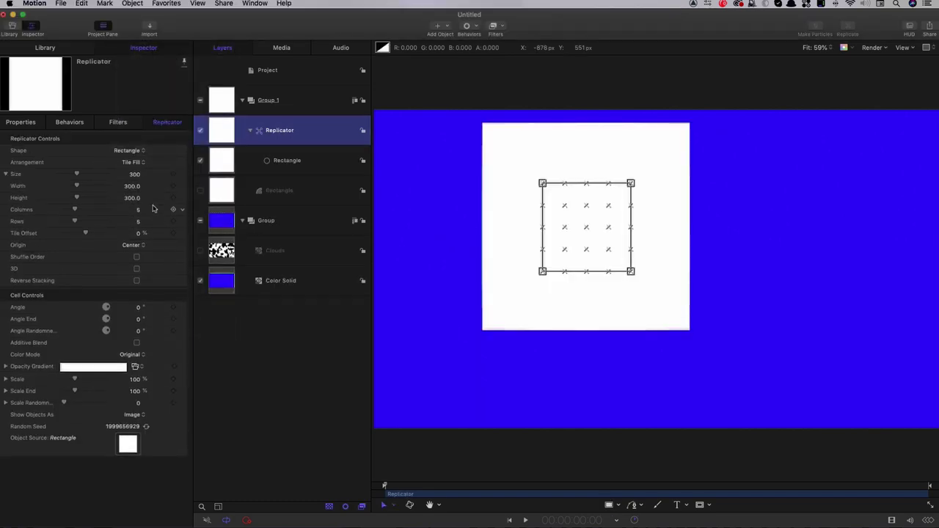
left_click(131, 188)
type("1920")
key("Tab")
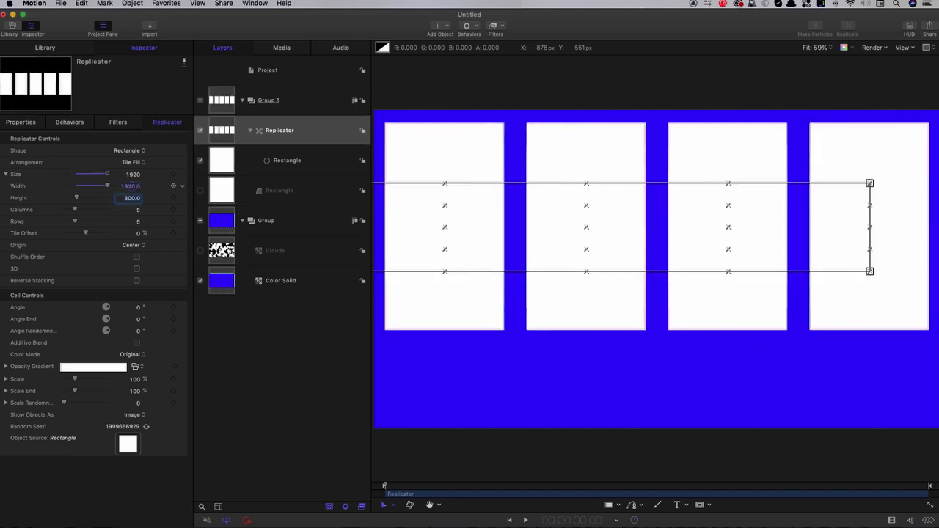
type("1080")
key("Return")
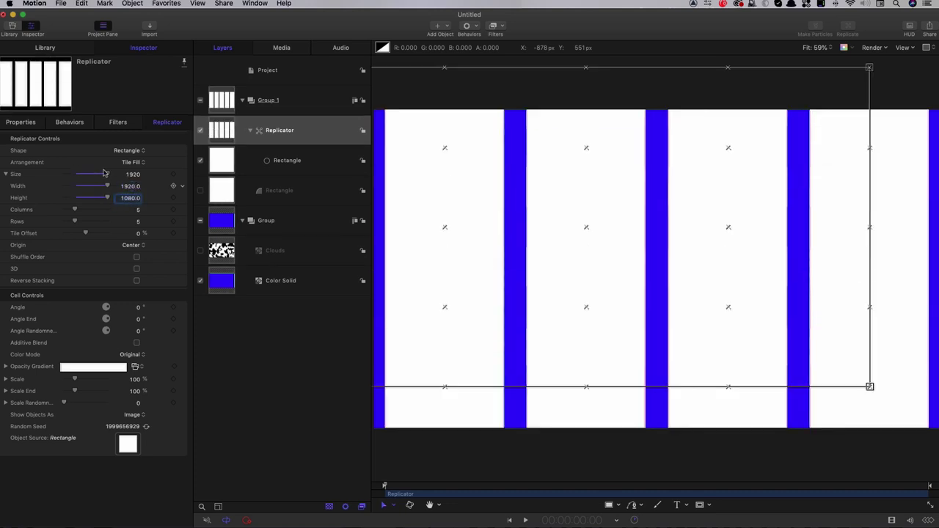
Step: Set the replicator's arrangement to Random Fill with 100 points
left_click(131, 162)
left_click(135, 174)
left_click(138, 211)
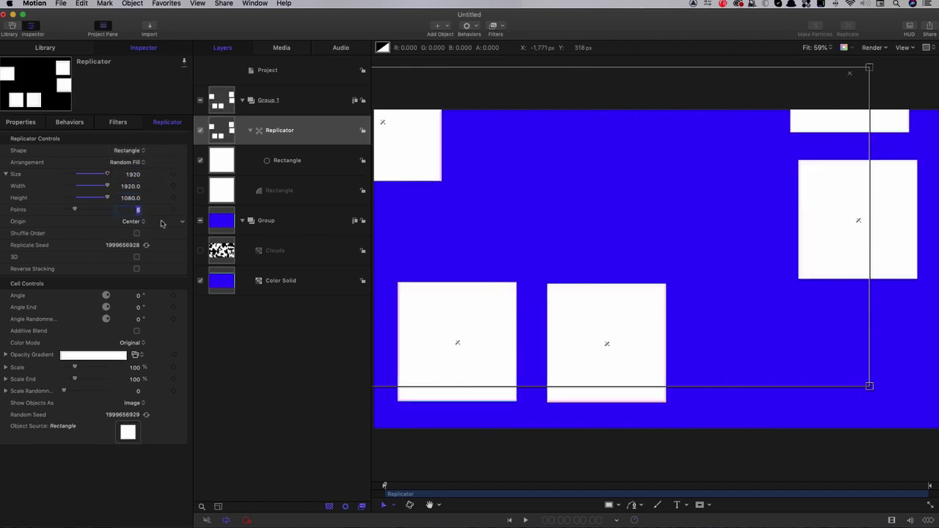
type("100")
key("Return")
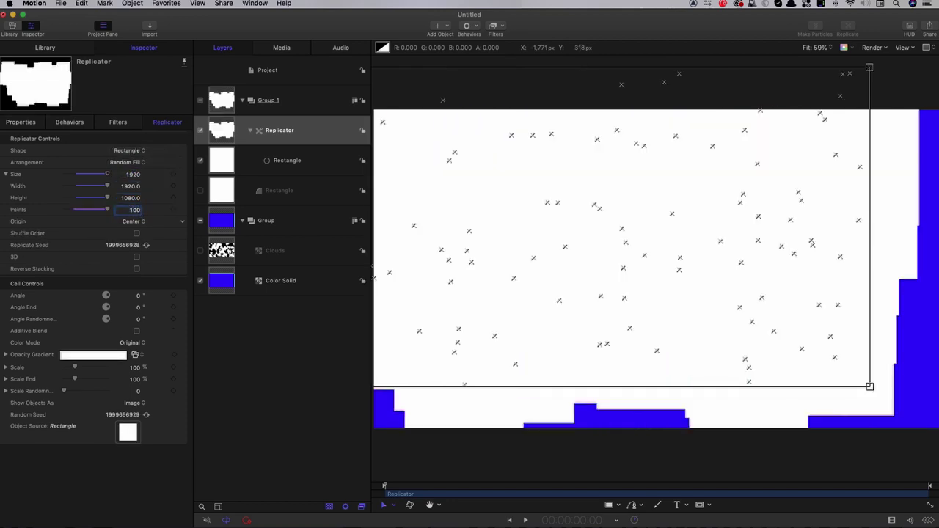
Step: Set the replicator's Color Mode to Pick From Color Range and make the gradient's first color tag pure red
left_click(130, 344)
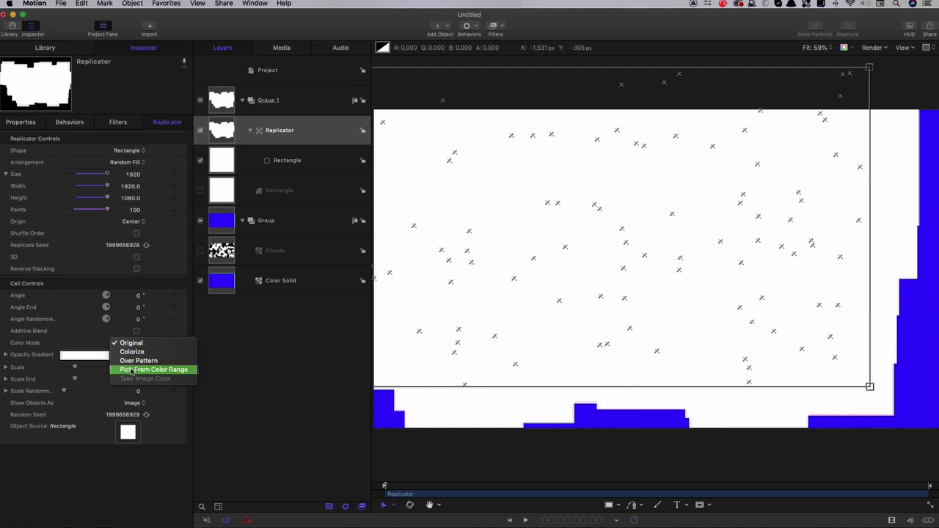
left_click(130, 370)
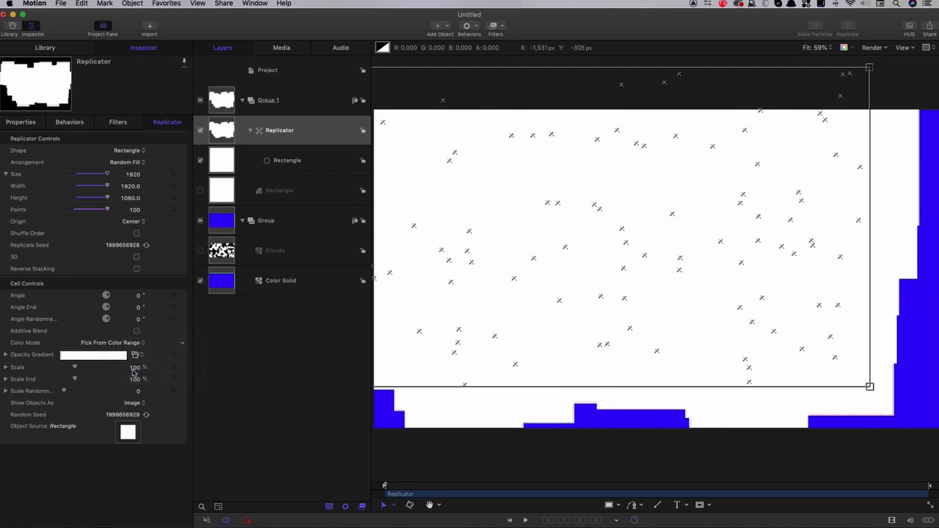
left_click(6, 356)
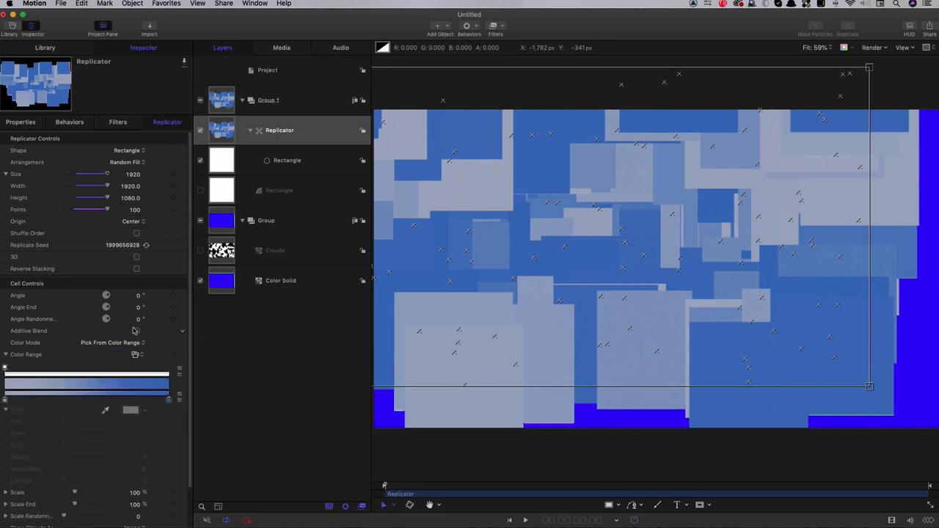
left_click(5, 400)
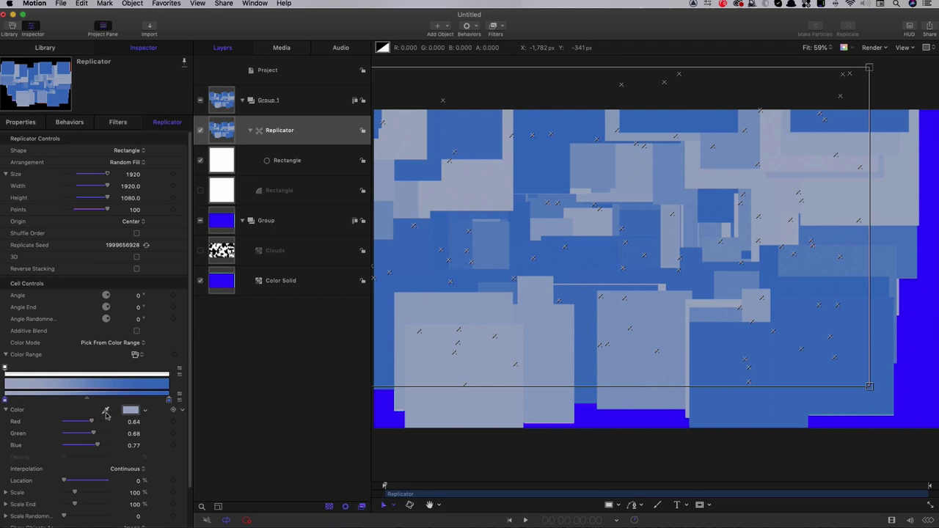
left_click_drag(92, 422, 2, 445)
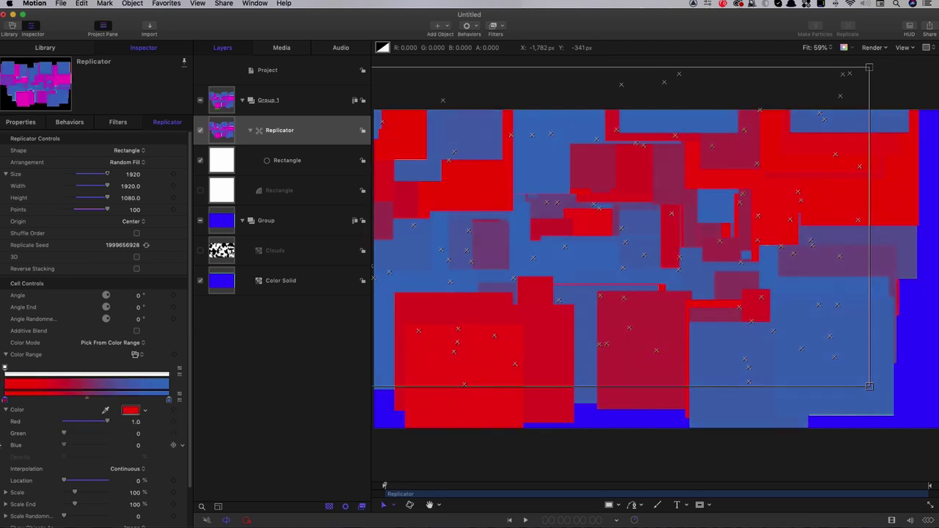
Step: Make the gradient's end tag blue without red or green, and add a pure green tag at about 41%
left_click(169, 400)
left_click_drag(82, 433, 60, 423)
left_click(73, 400)
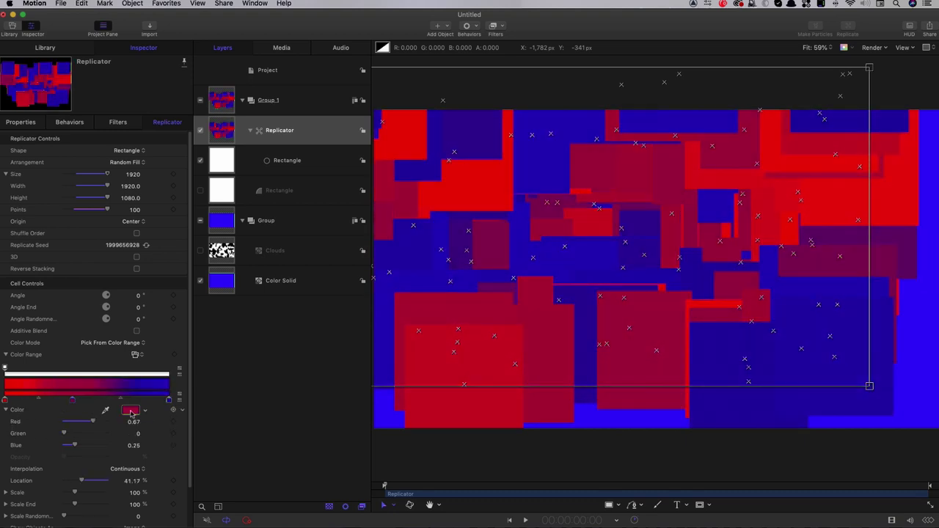
left_click_drag(92, 422, 171, 435)
Step: Set the interpolation of the red and green color tags to Constant
left_click(4, 400)
scroll(95, 367, "down", 2)
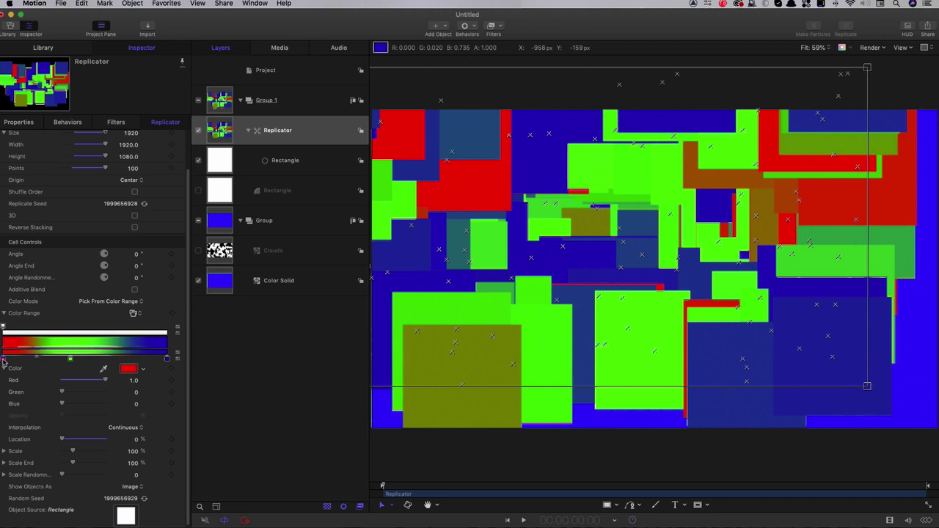
left_click(125, 429)
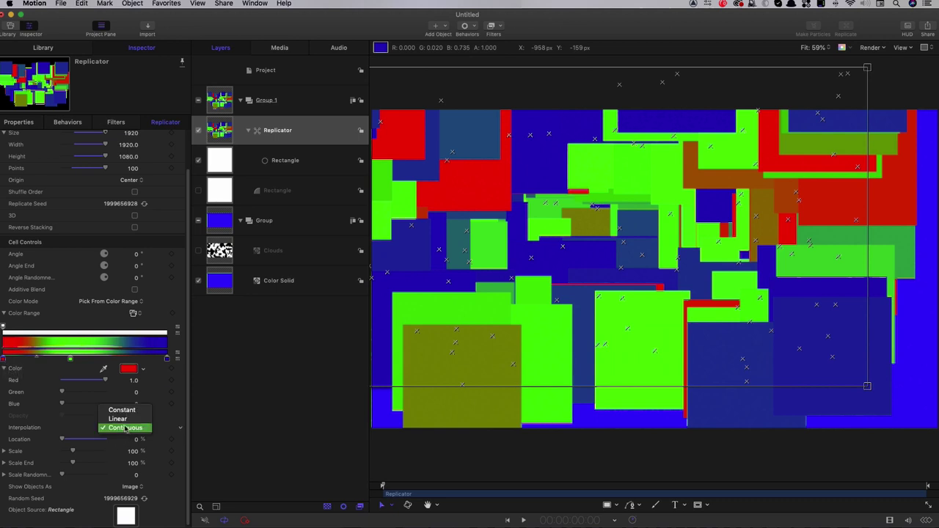
left_click(121, 410)
left_click(71, 359)
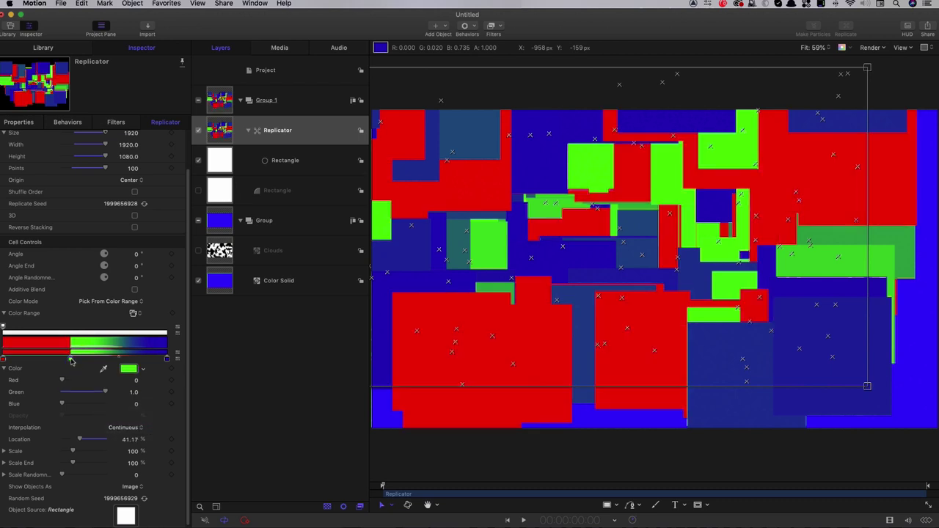
left_click(132, 428)
left_click(129, 413)
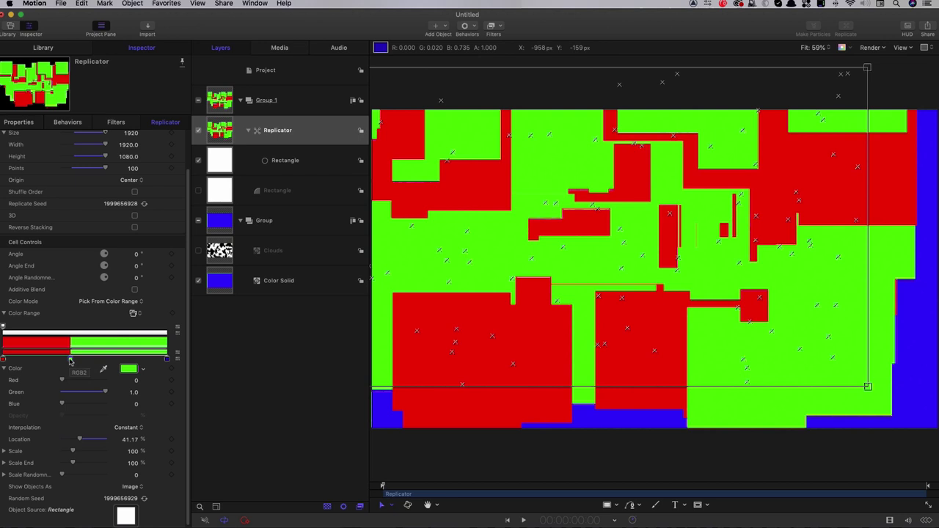
Step: Set the green tag's location to 33% and the blue tag's location to 66%
left_click(129, 439)
type("33")
key("Return")
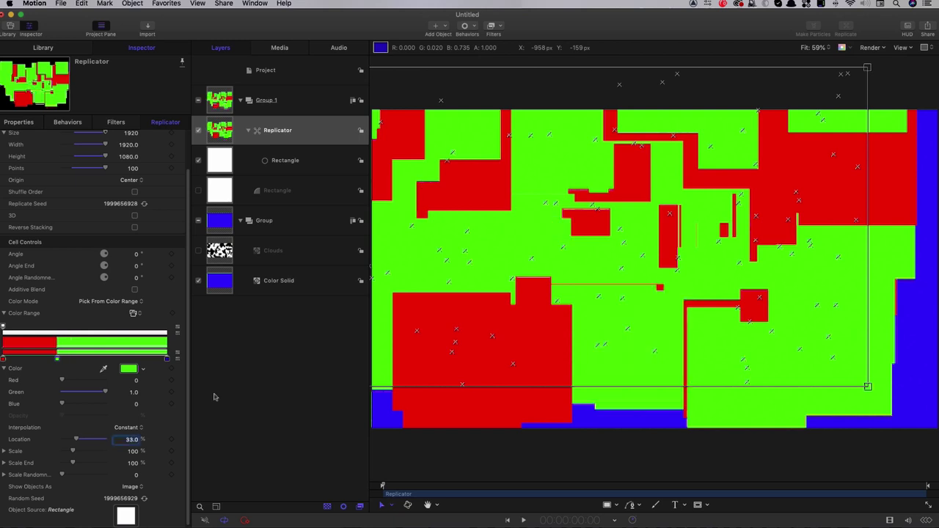
left_click(166, 358)
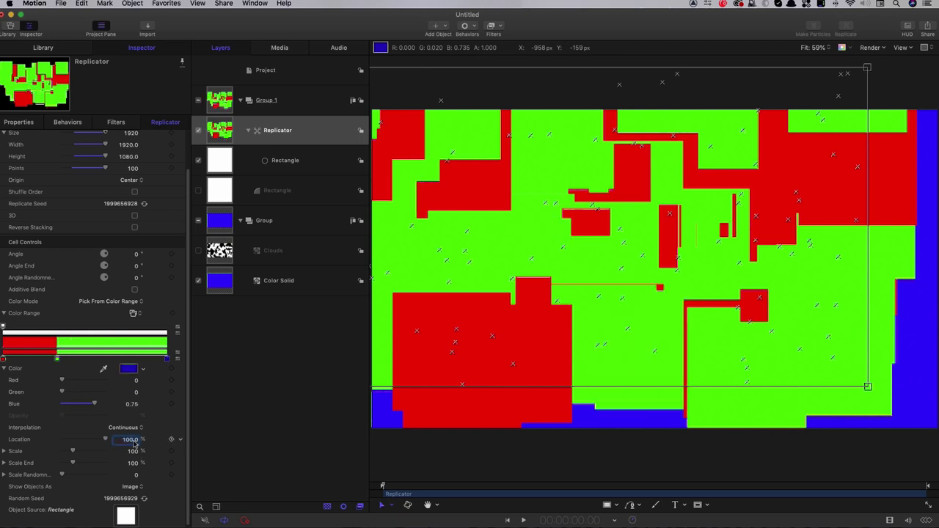
type("66")
key("Return")
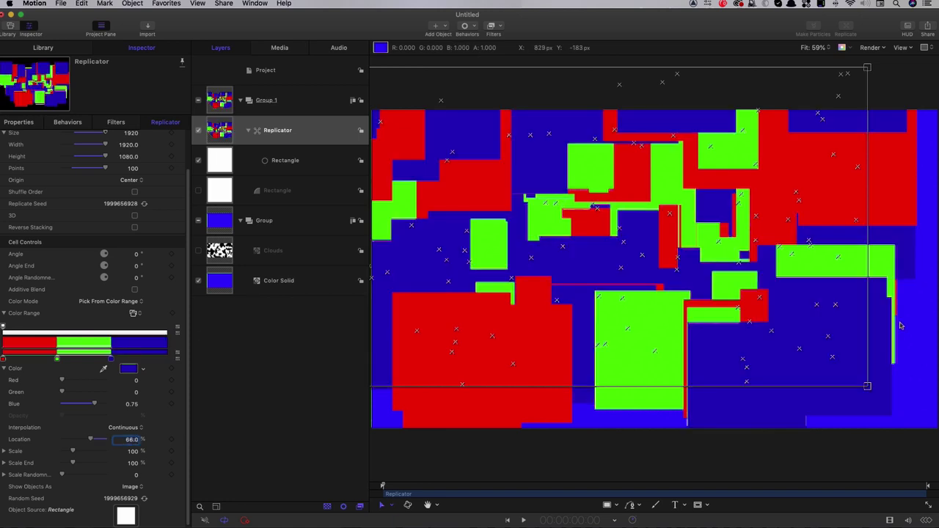
Step: Set the replicator's Angle End to 20° and Angle Randomness to 75°
left_click(135, 268)
type("20")
key("Return")
key("Tab")
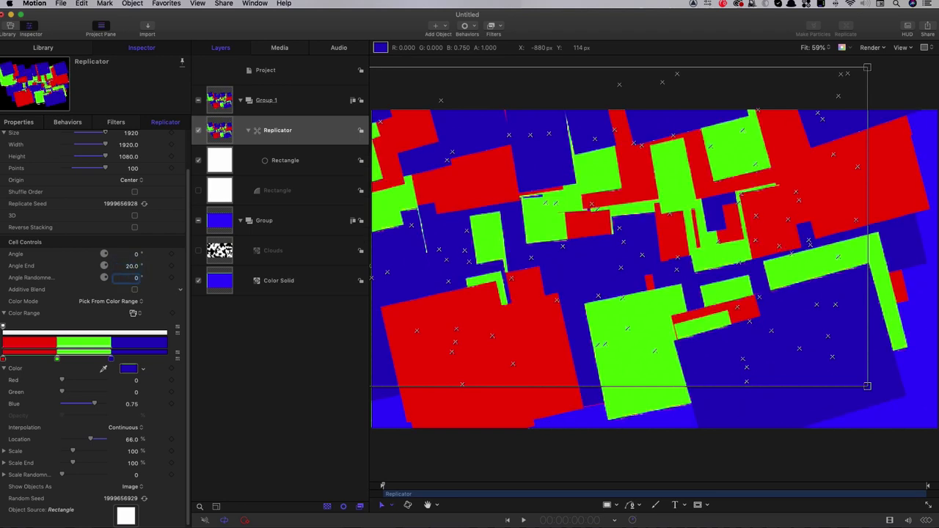
type("75")
key("Return")
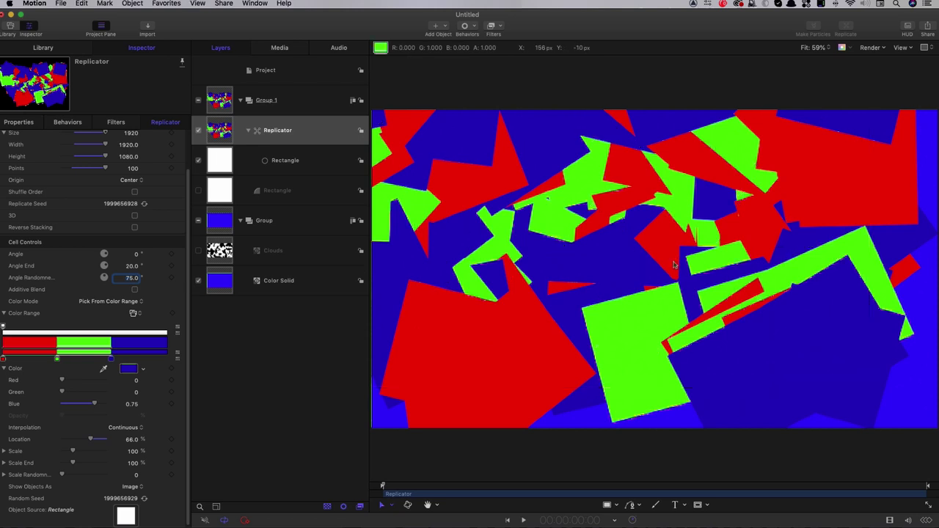
Step: Reset the replicator's transform so its position is 0, 0
left_click(216, 137)
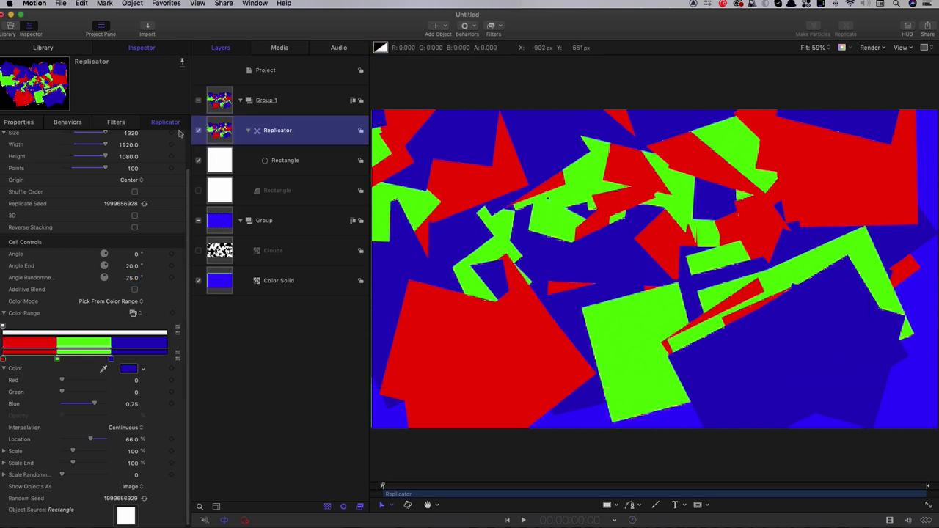
left_click(16, 123)
left_click(180, 139)
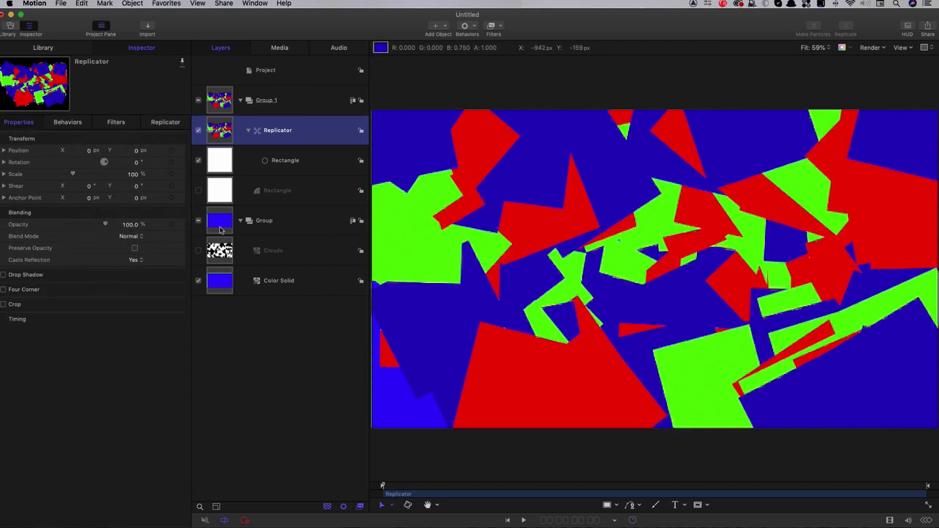
Step: Add a Bump Map distortion filter to the source rectangle, using Clouds as the map image and a Direction of 0°
left_click(218, 188)
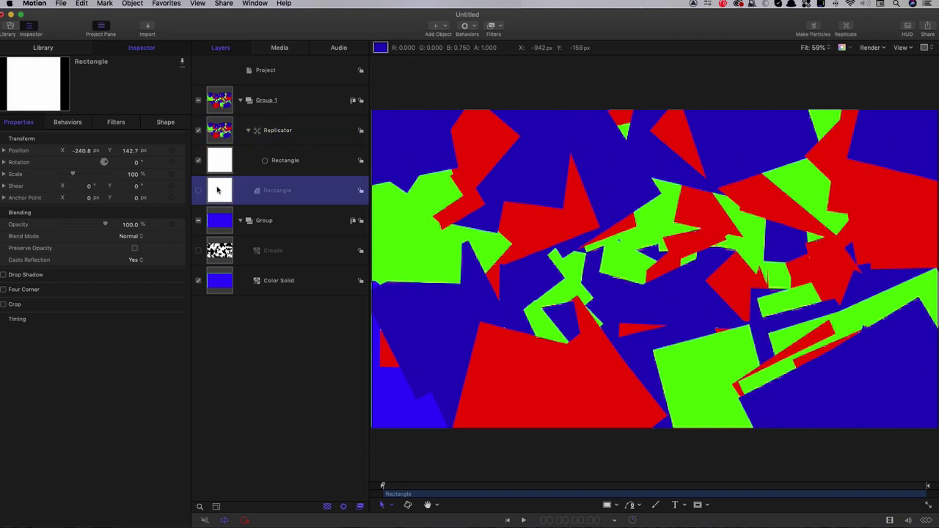
left_click(498, 26)
mouse_move(505, 70)
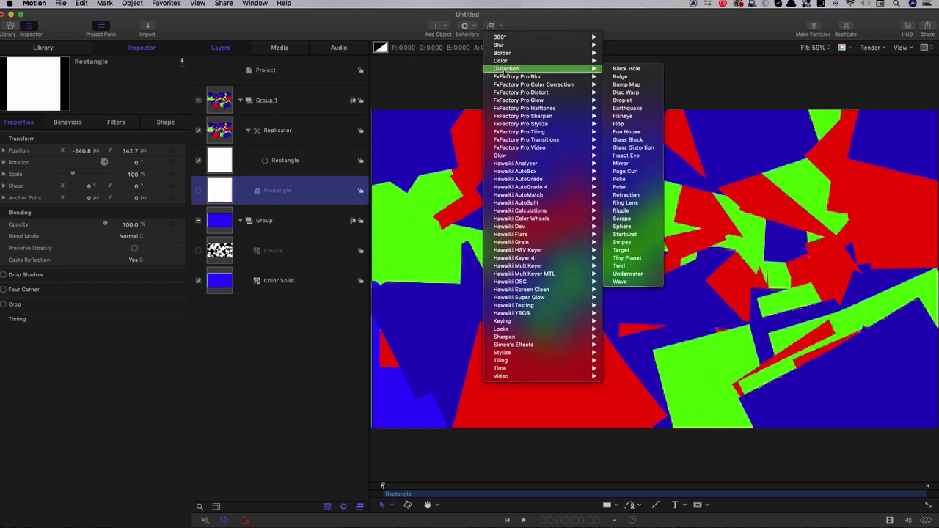
left_click(626, 87)
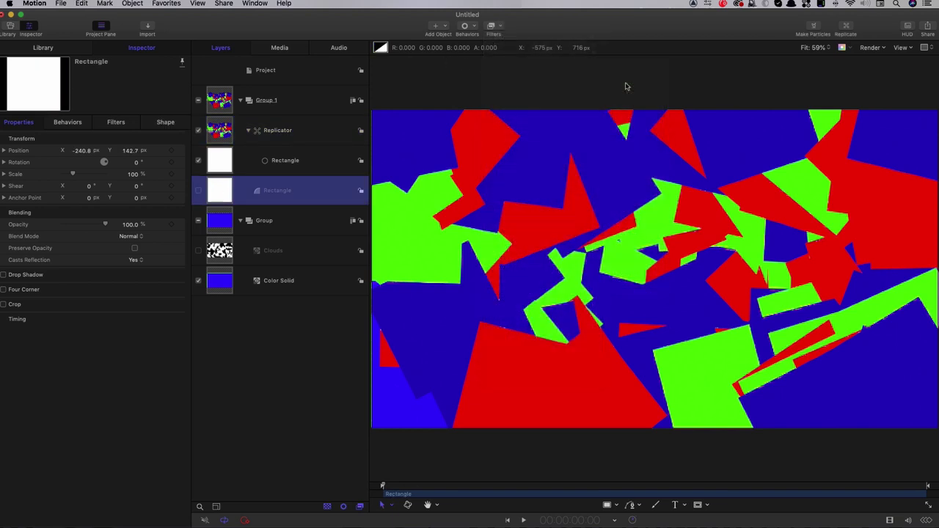
left_click_drag(223, 262, 124, 155)
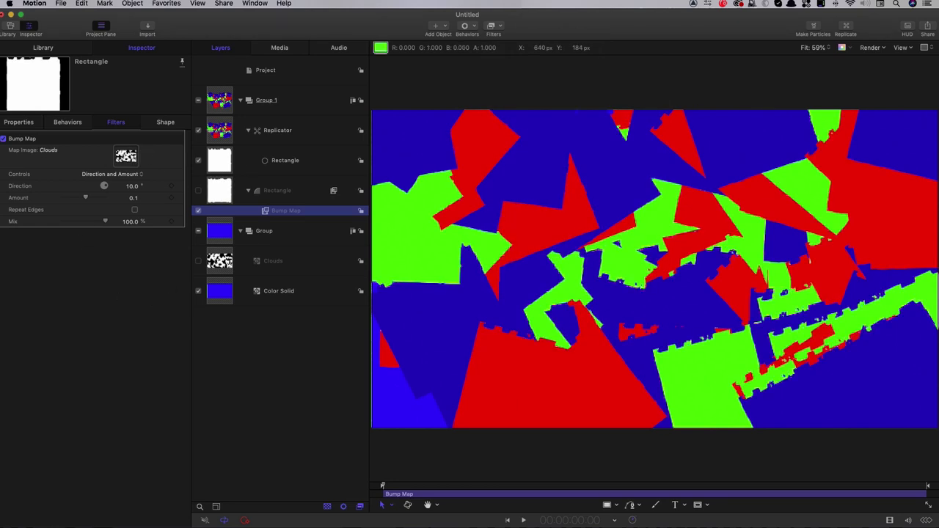
left_click(132, 186)
type("0")
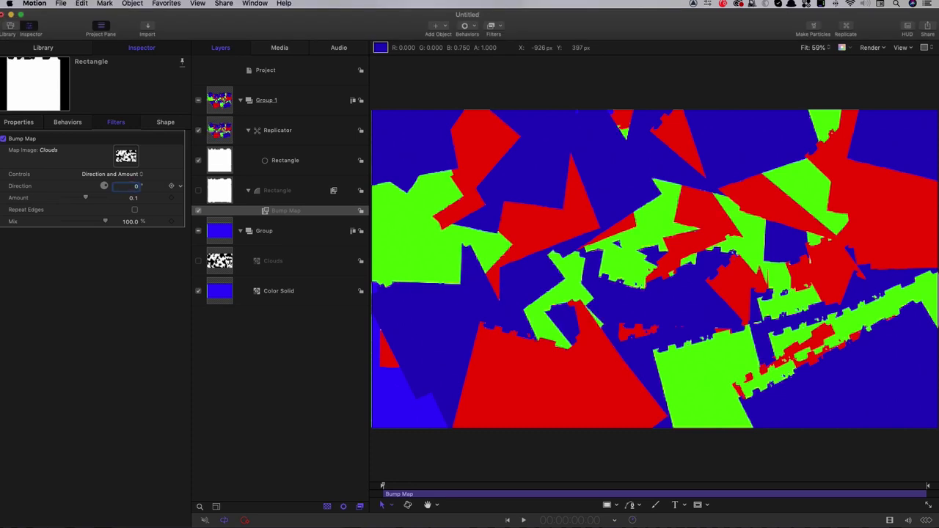
Step: Add a Bump Map filter to Group 1 with Clouds as its map image
left_click(222, 107)
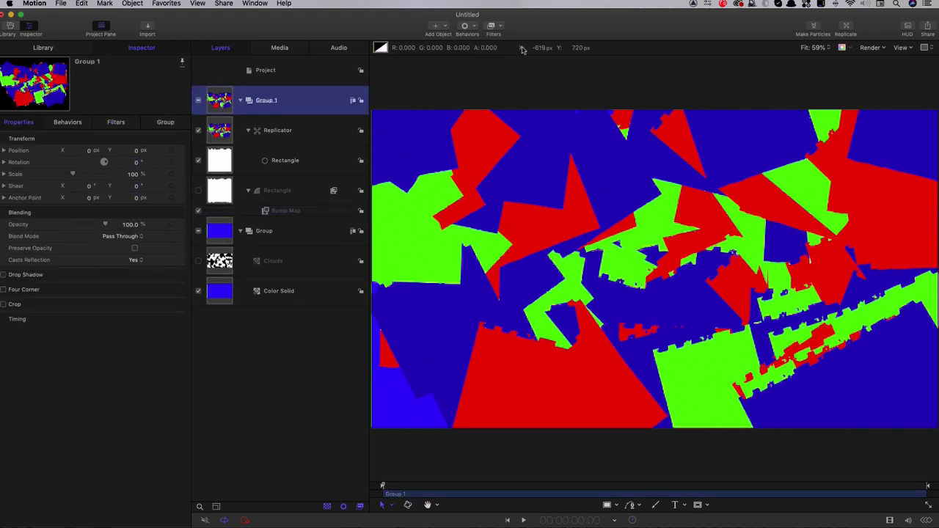
left_click(500, 26)
mouse_move(508, 84)
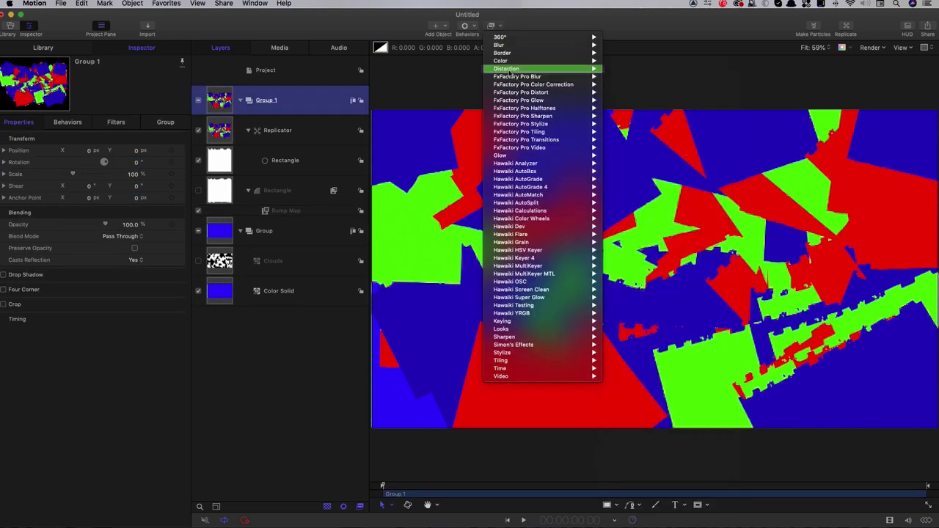
left_click(628, 84)
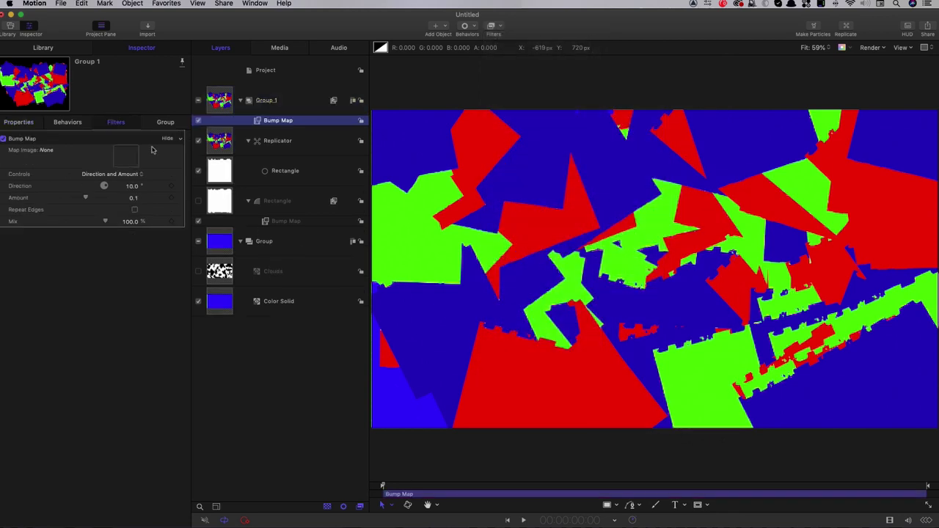
left_click_drag(221, 278, 126, 155)
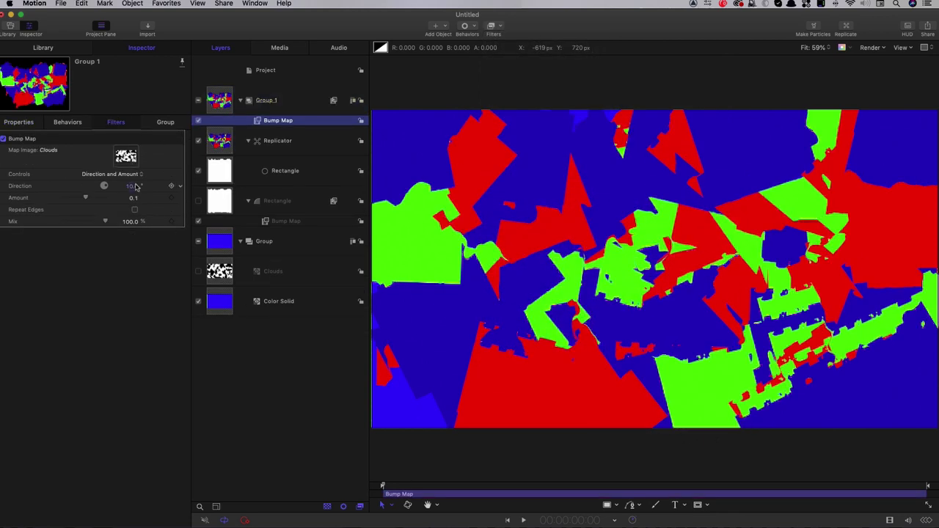
Step: Set the Group 1 Bump Map filter's Direction to 0° and its Amount to -0.1
left_click(132, 186)
type("0")
key("Tab")
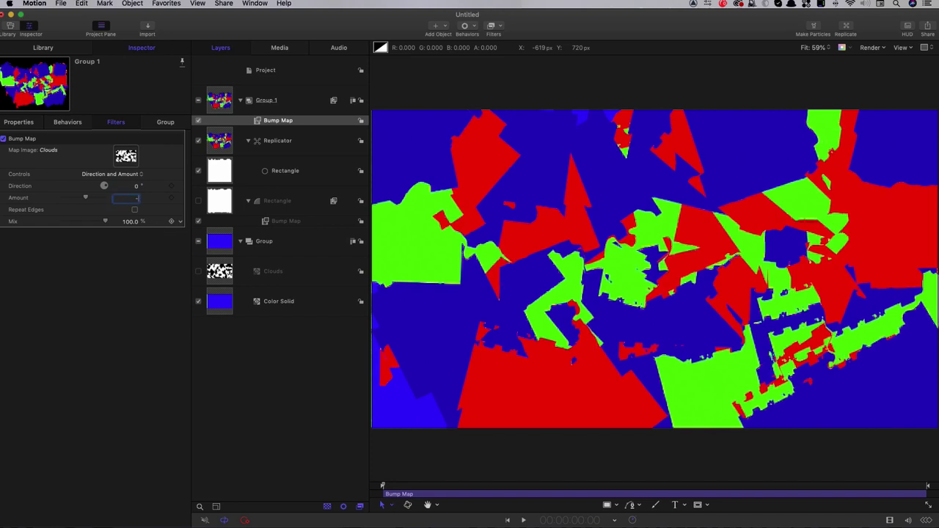
type("-0.1")
key("Return")
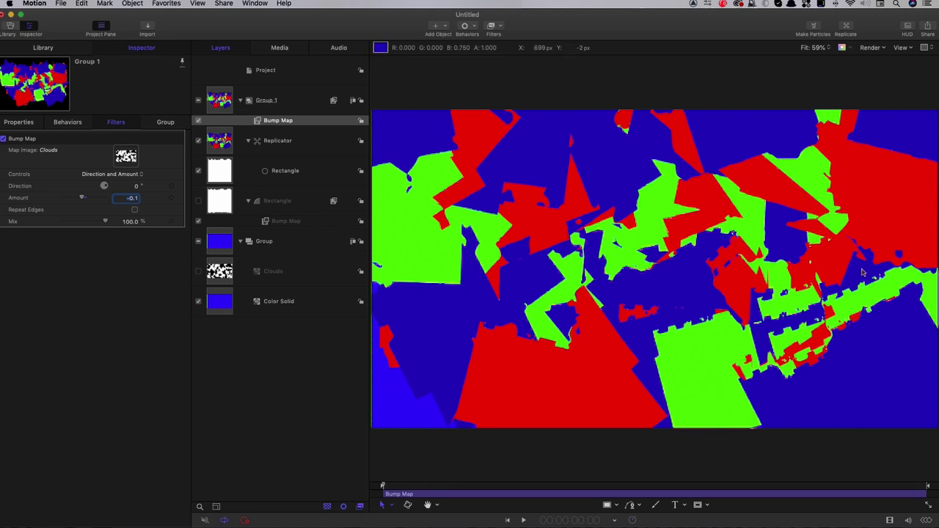
Step: Export the current frame as a JPEG image, proceeding to the file name and save location
left_click(805, 260)
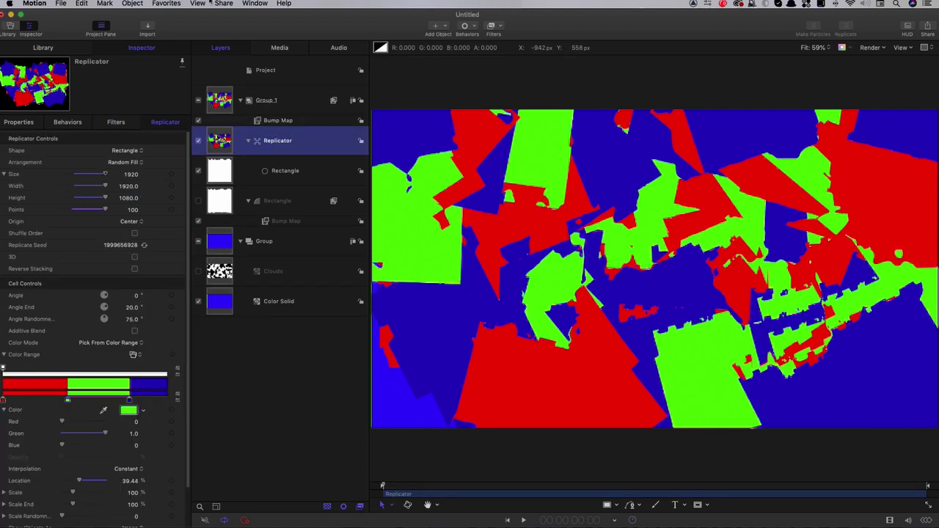
left_click(224, 4)
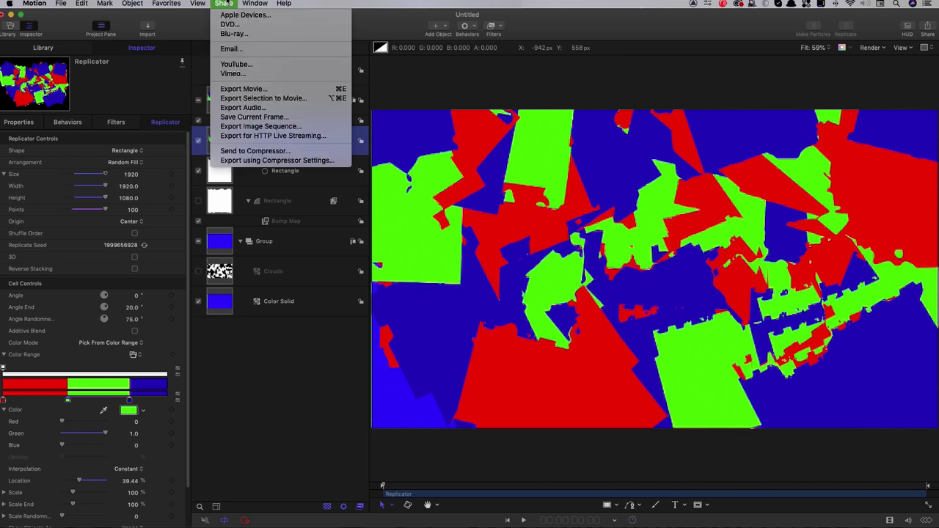
left_click(250, 118)
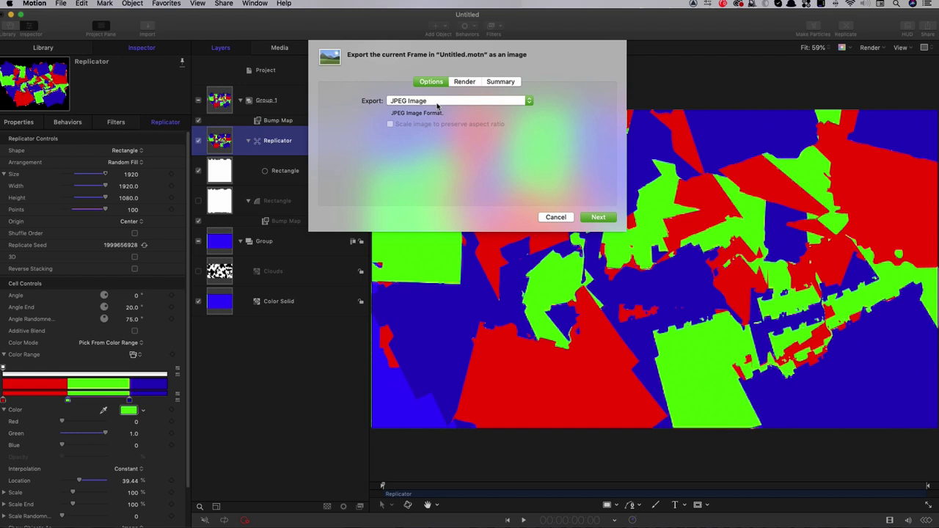
key("Return")
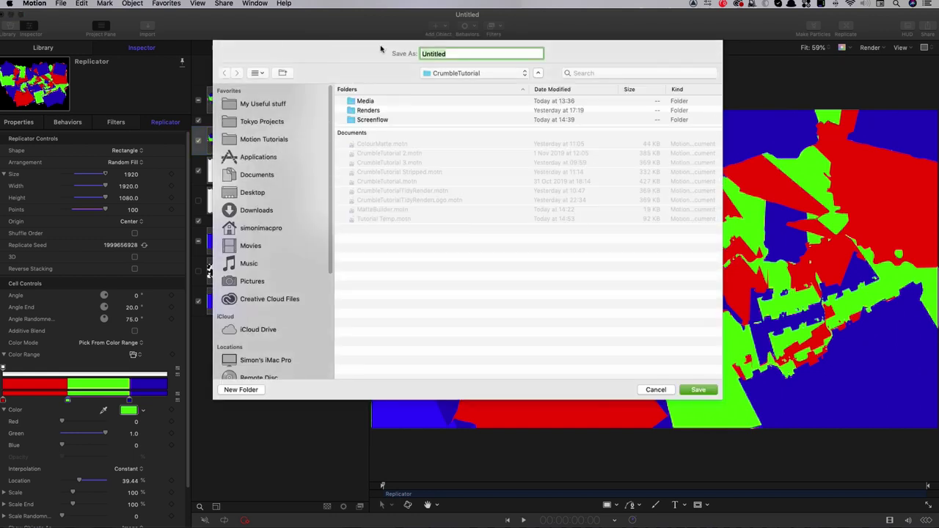
double_click(367, 102)
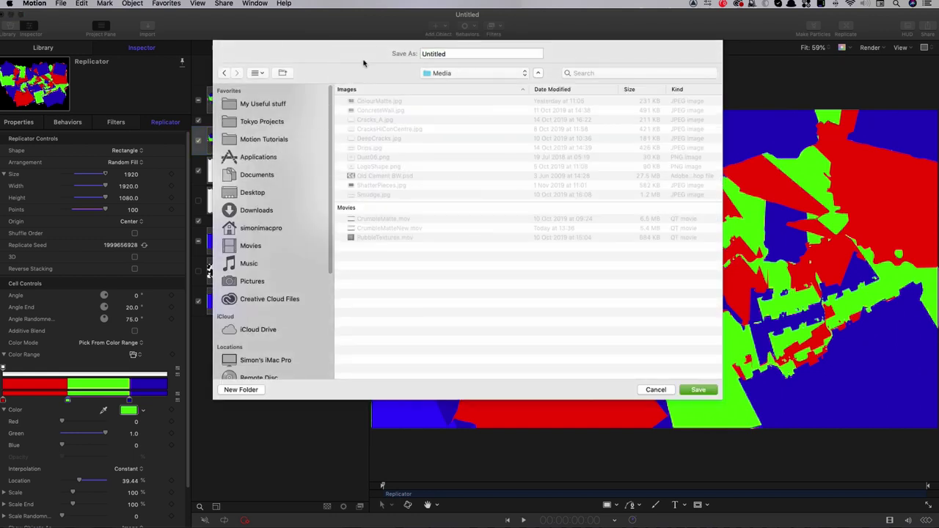
left_click(382, 103)
left_click(656, 390)
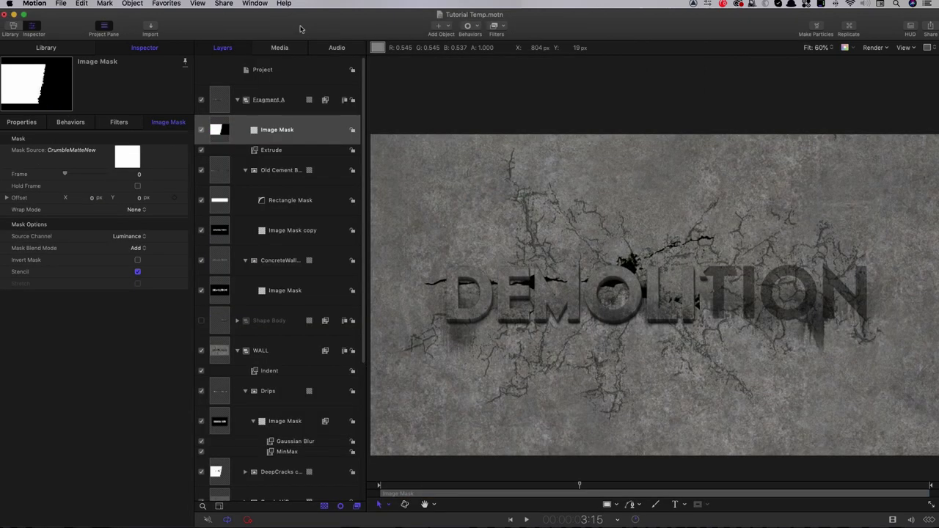
Step: Import ColourMatte.jpg from the Media folder into the Mattes group
scroll(367, 283, "down", 5)
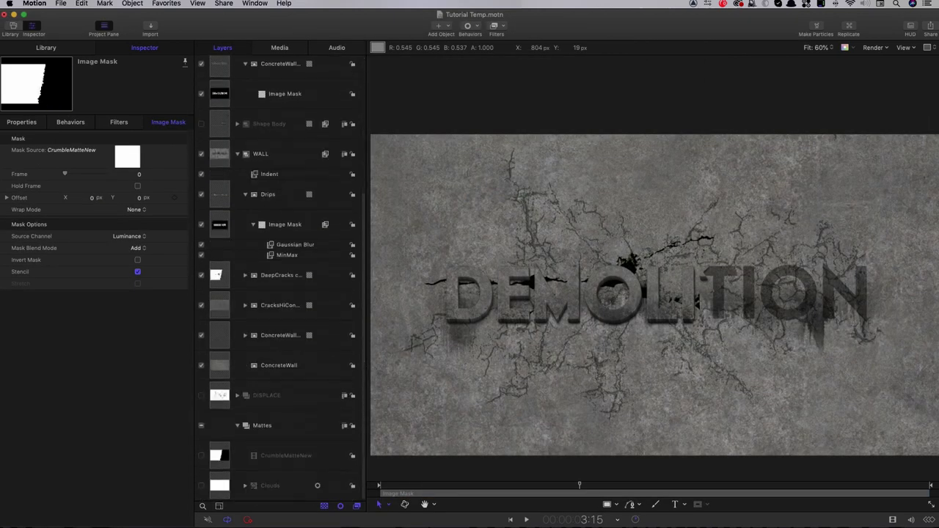
left_click(263, 428)
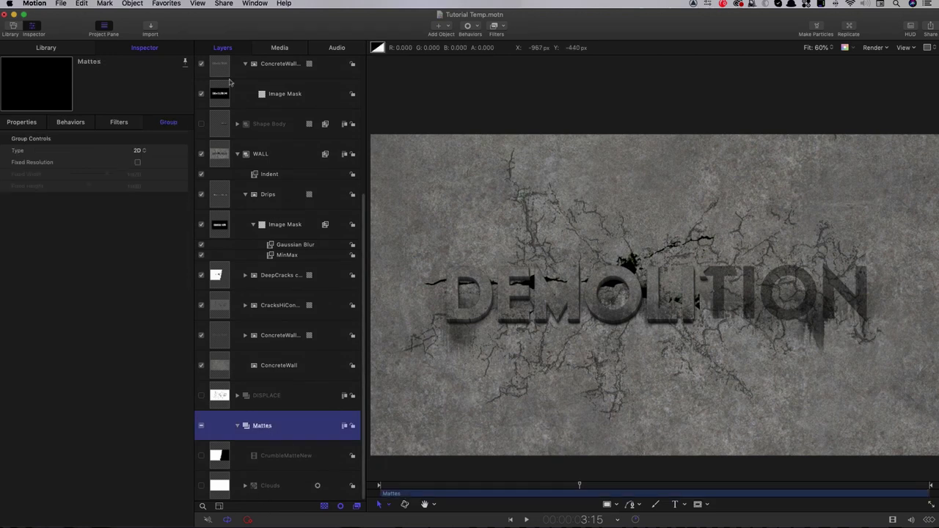
left_click(150, 27)
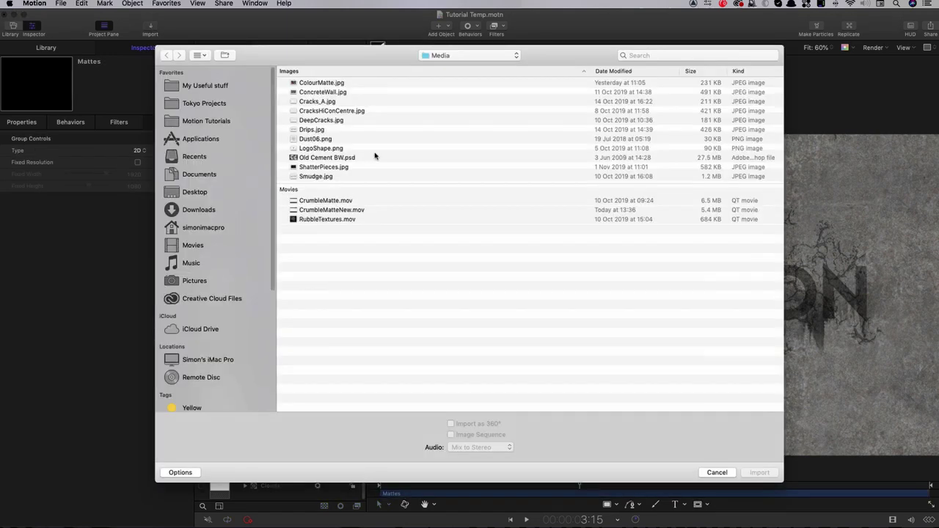
left_click(323, 85)
left_click(760, 473)
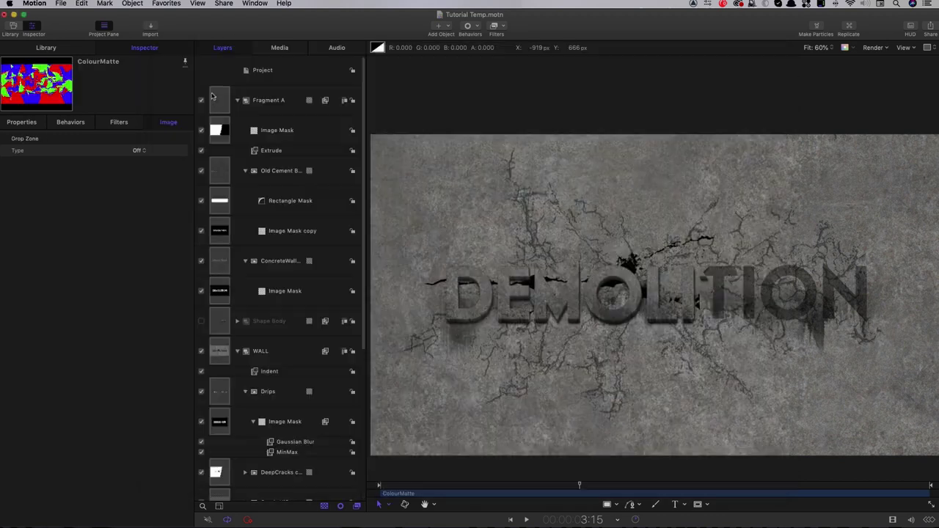
Step: Add an image mask to the Fragment A group and assign the ColourMatte layer as its mask source
left_click(217, 99)
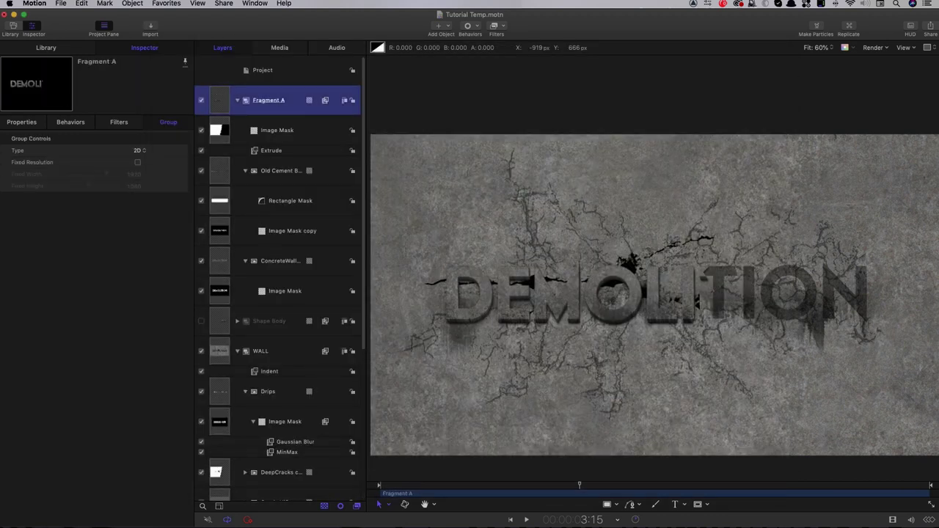
right_click(216, 97)
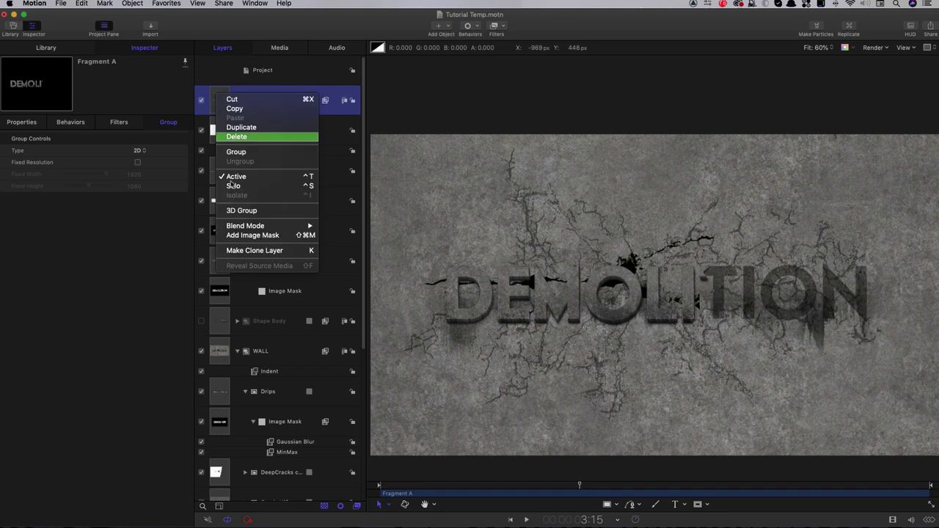
left_click(252, 234)
scroll(362, 254, "down", 6)
left_click_drag(220, 426, 127, 157)
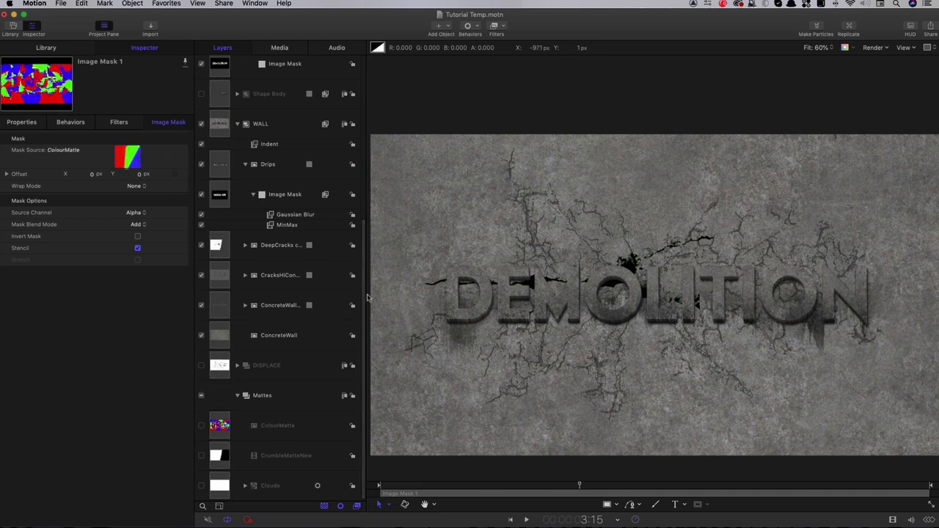
Step: Set Image Mask 1's source channel to Red and its mask blend mode to Subtract
left_click_drag(363, 300, 389, 50)
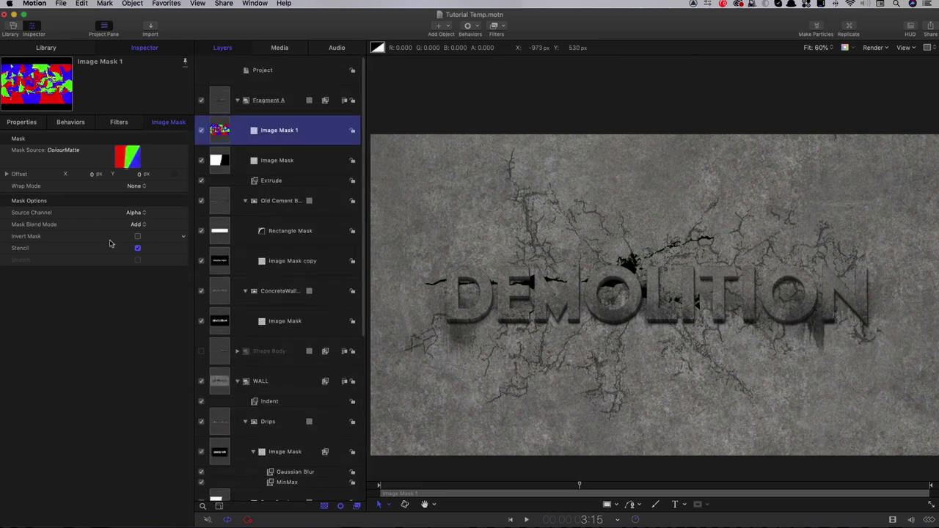
left_click(134, 212)
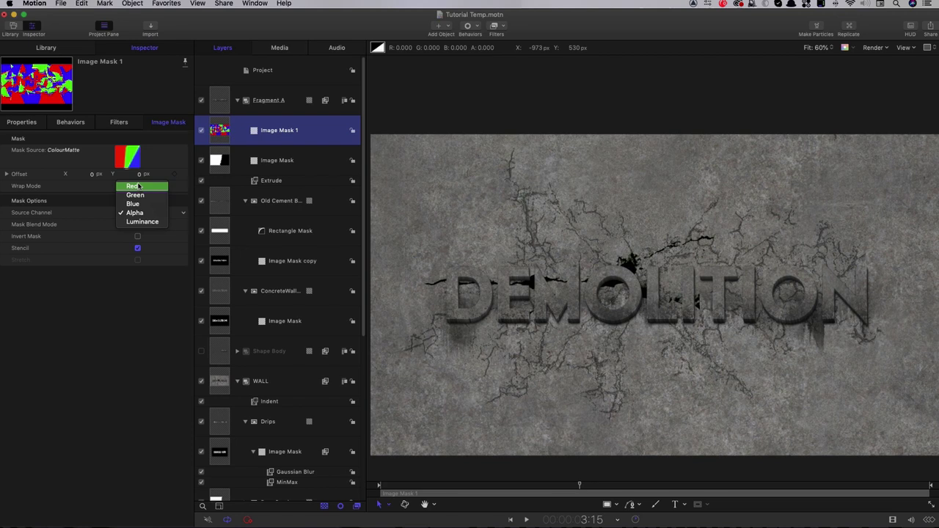
left_click(137, 187)
left_click(138, 223)
left_click(138, 234)
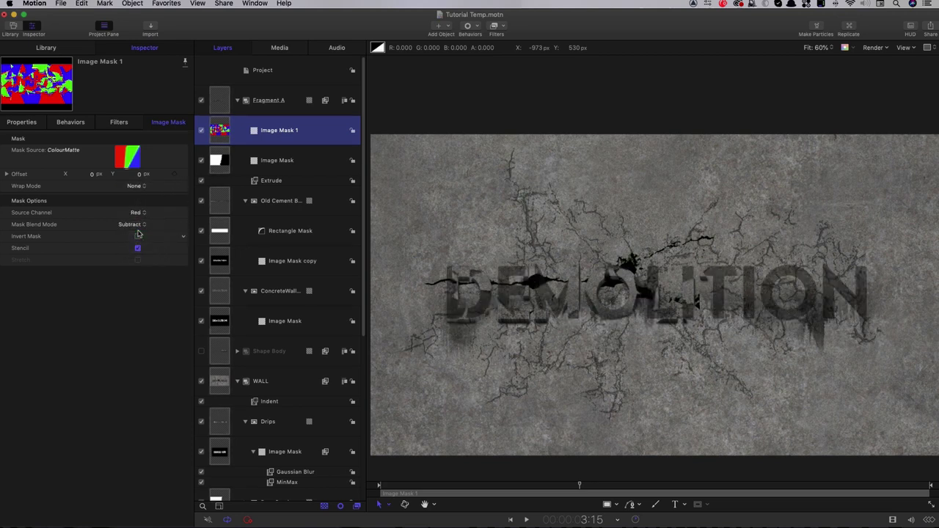
Step: Scrub the playhead to 3:22 and hide the WALL group
mouse_move(579, 487)
left_mouse_down()
mouse_move(563, 488)
mouse_move(595, 487)
left_mouse_up()
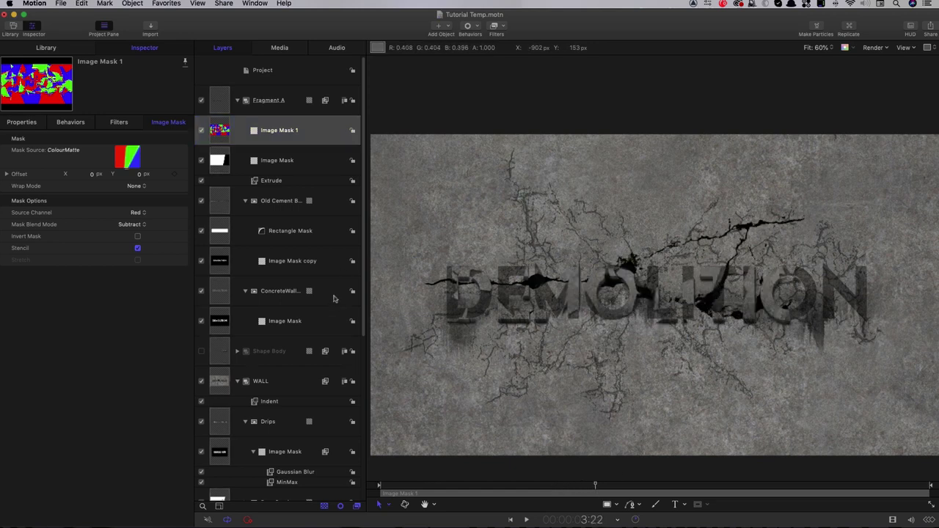
left_click(202, 383)
scroll(205, 228, "down", 2)
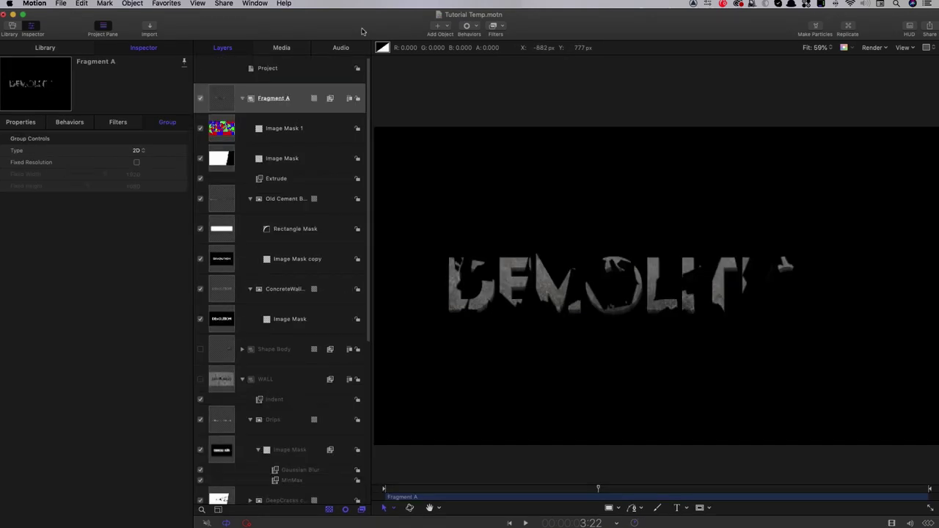
Step: Move the playhead to 2:00 and trim the Fragment A group's In point to that time
left_click(497, 491)
left_click_drag(497, 491, 494, 491)
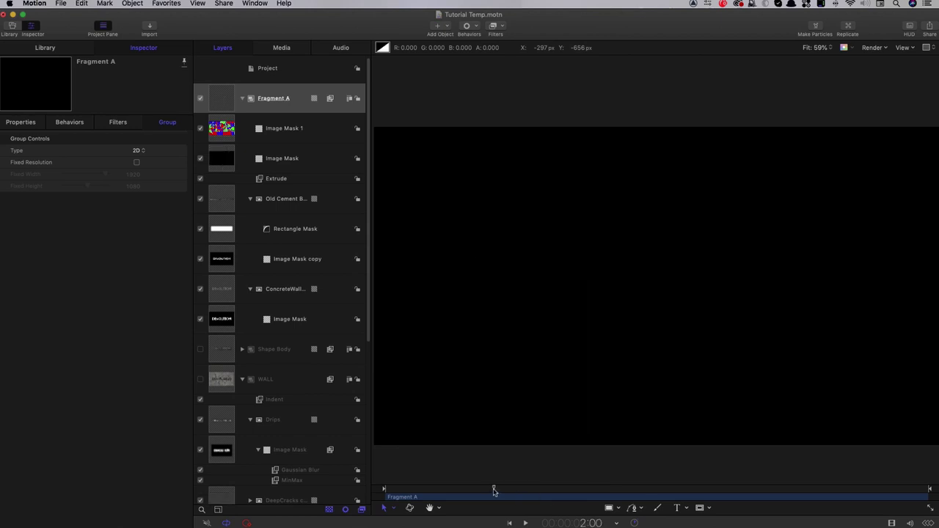
left_click(224, 109)
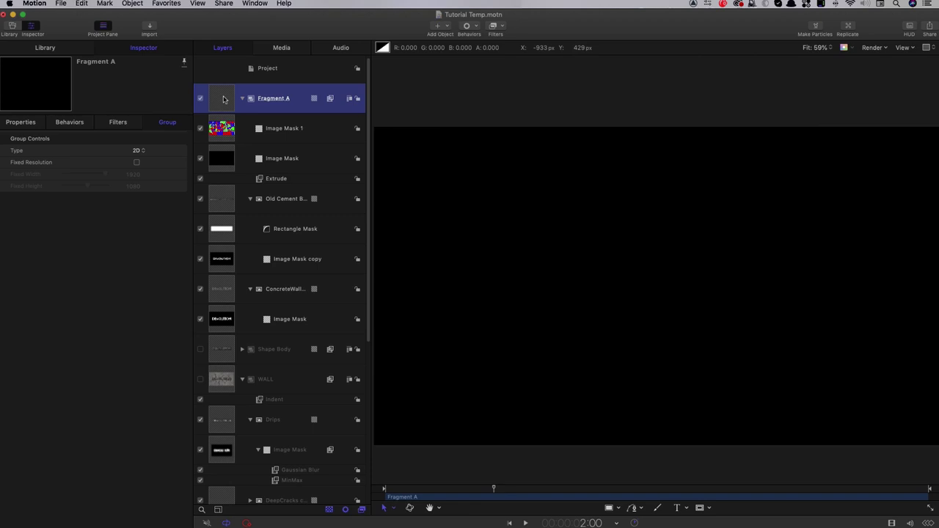
key("i")
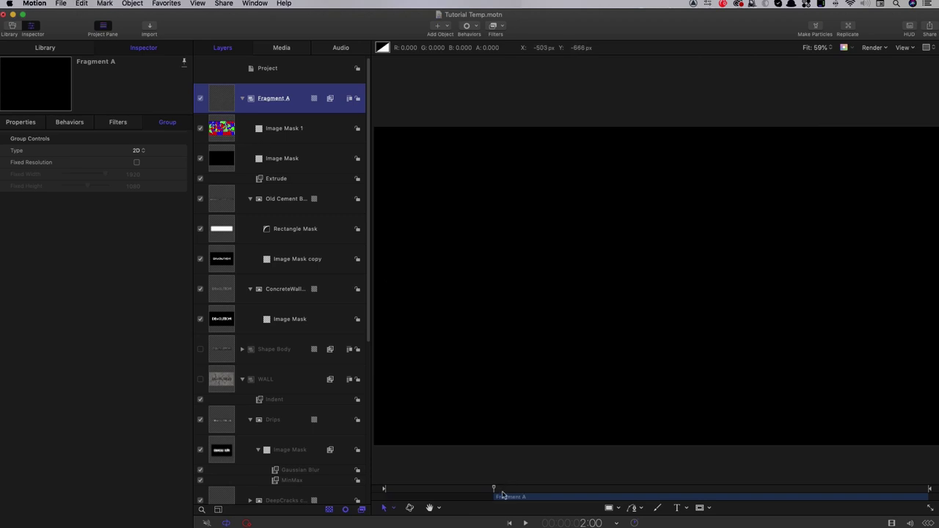
Step: Scrub to 3:03 and add the Gravity simulation behavior to the Fragment A group
left_click_drag(505, 494, 555, 502)
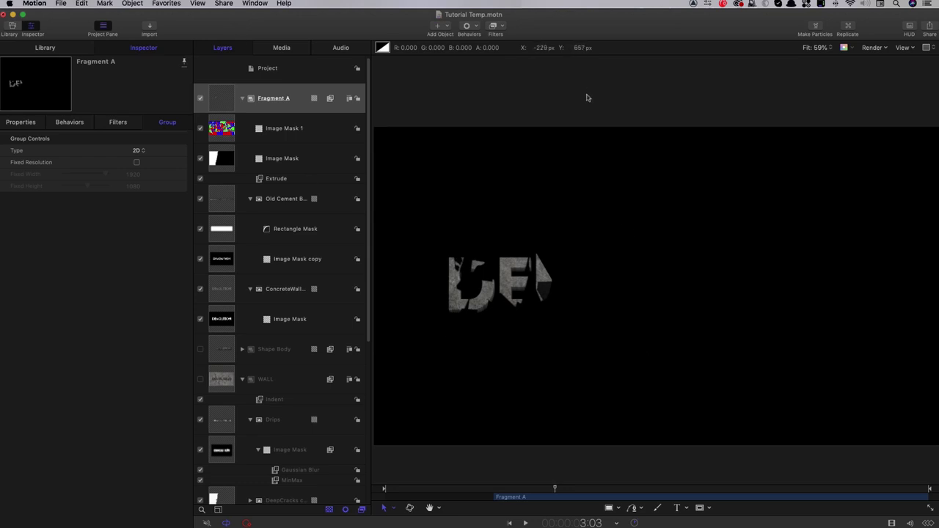
left_click(468, 26)
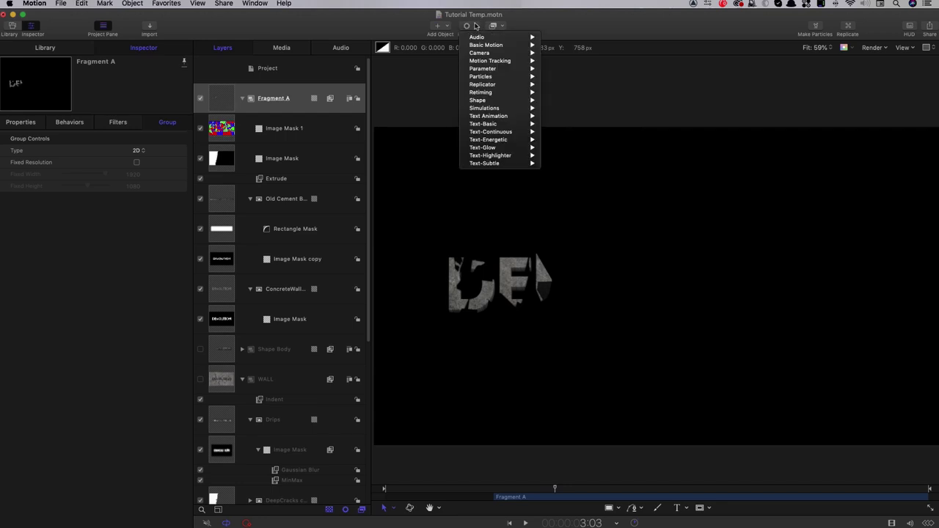
mouse_move(485, 108)
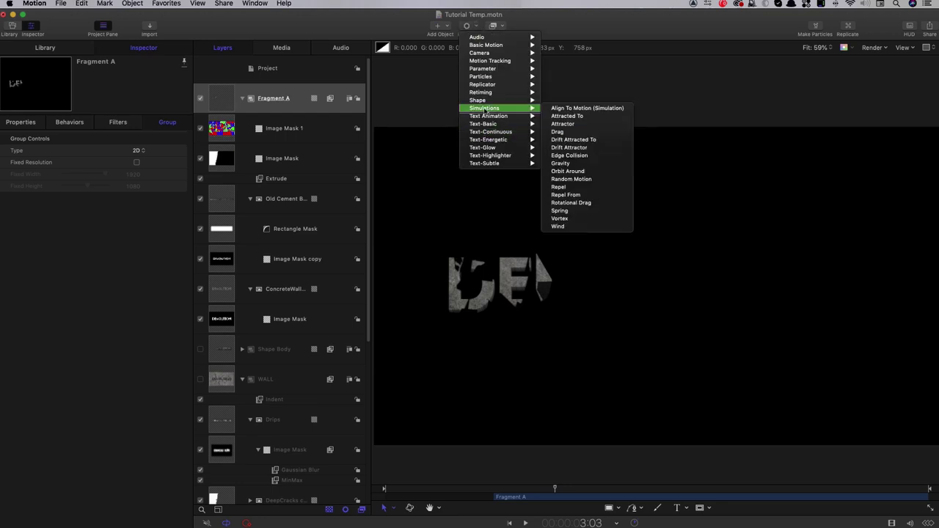
left_click(563, 163)
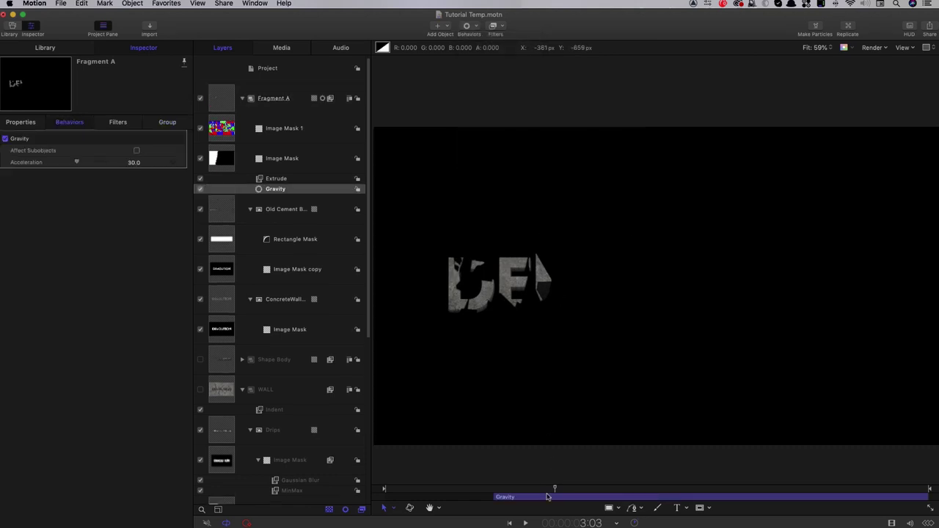
Step: Turn off Stencil for Image Mask 1 in Fragment A and scrub the playhead to 4:15
left_click_drag(562, 489, 623, 508)
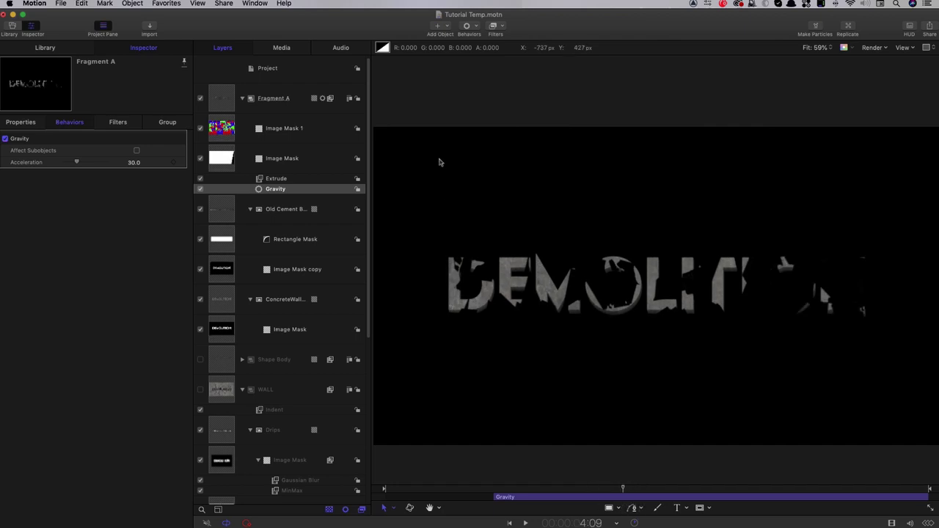
left_click(294, 128)
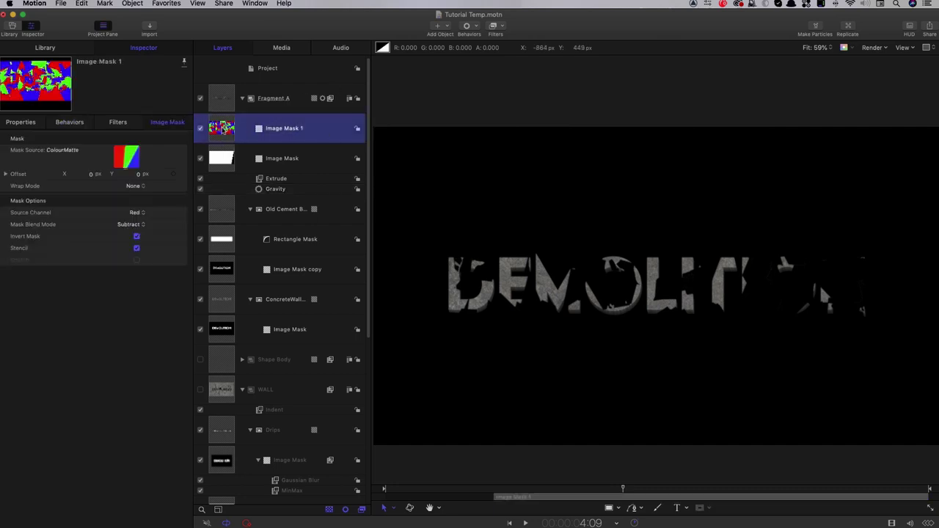
left_click(137, 249)
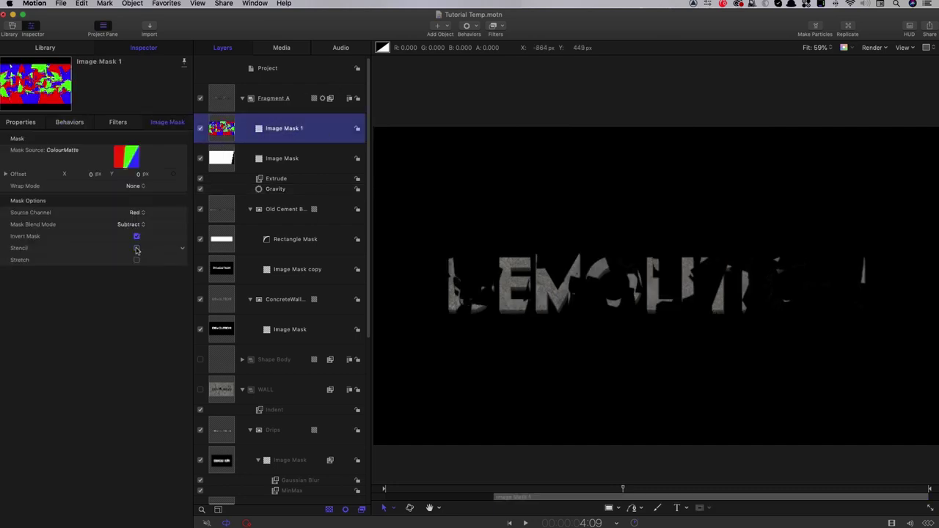
mouse_move(625, 490)
left_mouse_down()
mouse_move(593, 488)
mouse_move(651, 489)
mouse_move(602, 488)
mouse_move(635, 489)
left_mouse_up()
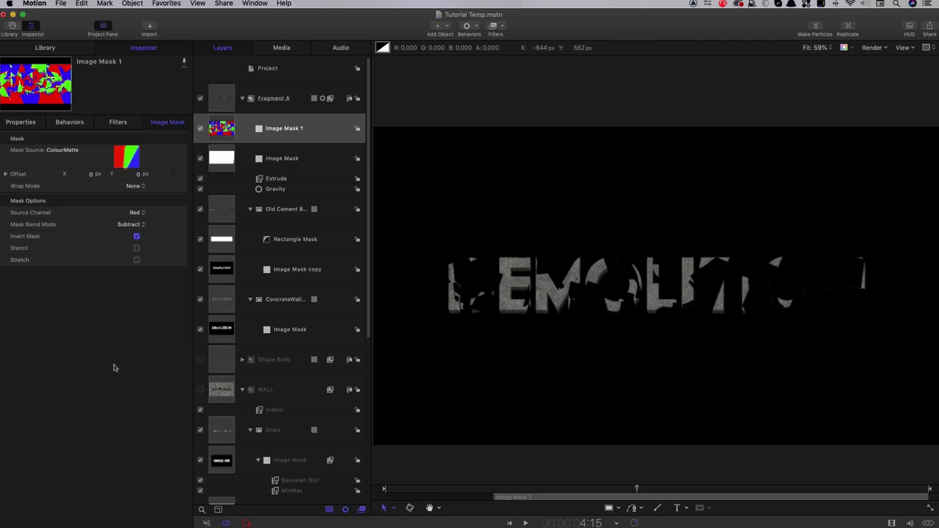
Step: Turn off Stencil for the ConcreteWall layer's Image Mask and for the Old Cement layer's Image Mask copy
left_click(225, 332)
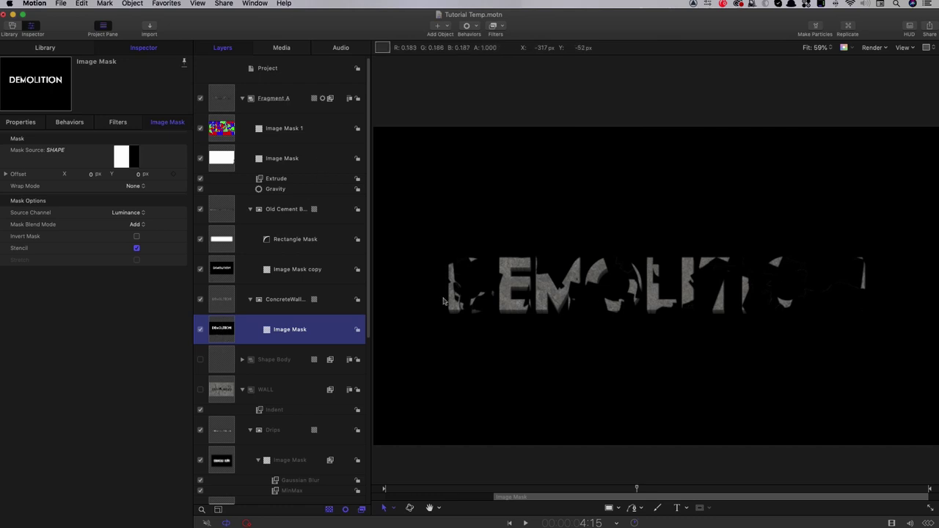
left_click(137, 248)
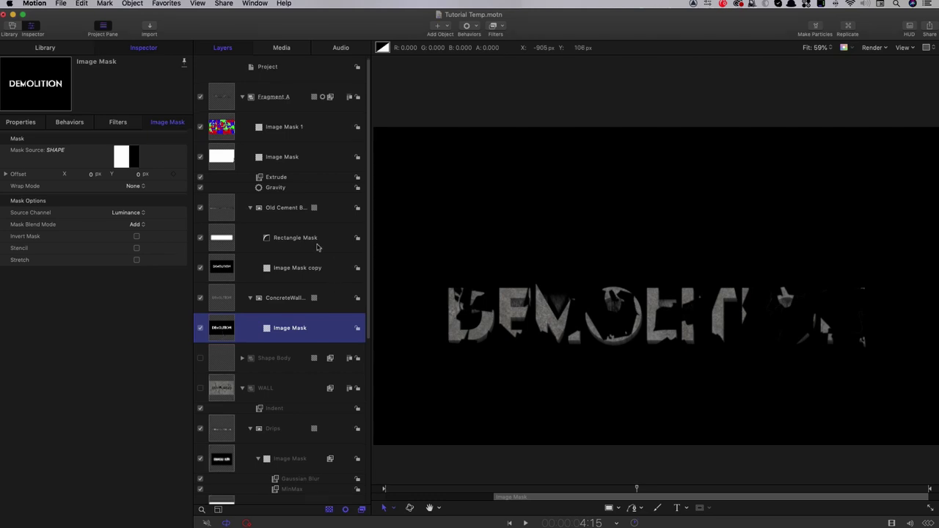
left_click(201, 209)
left_click(201, 208)
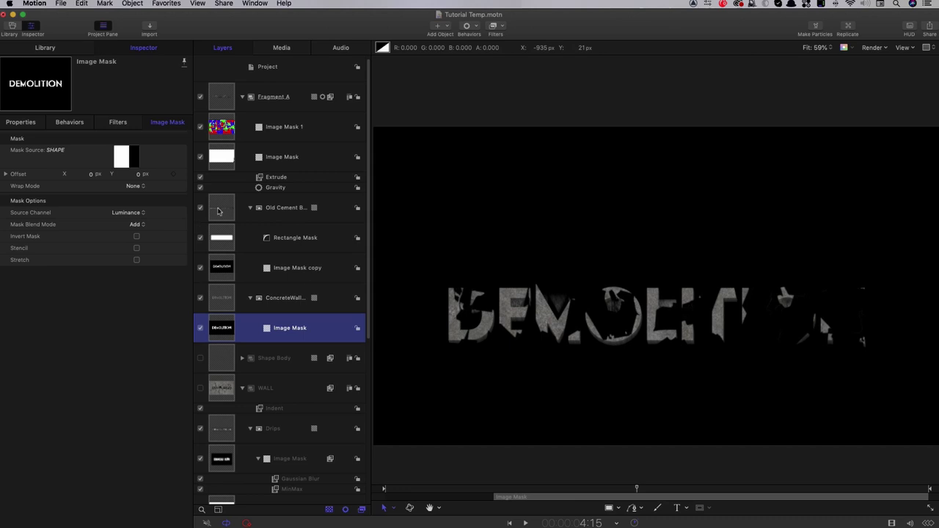
left_click(220, 269)
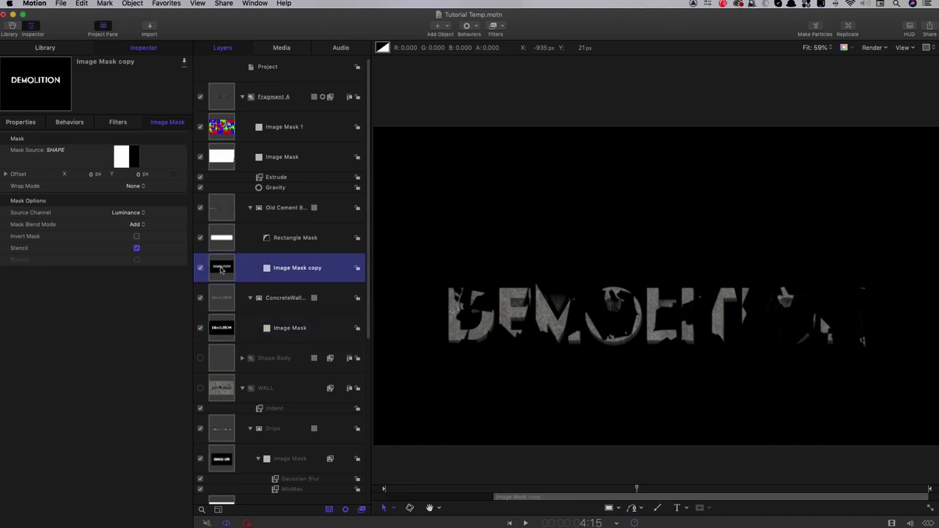
left_click(137, 249)
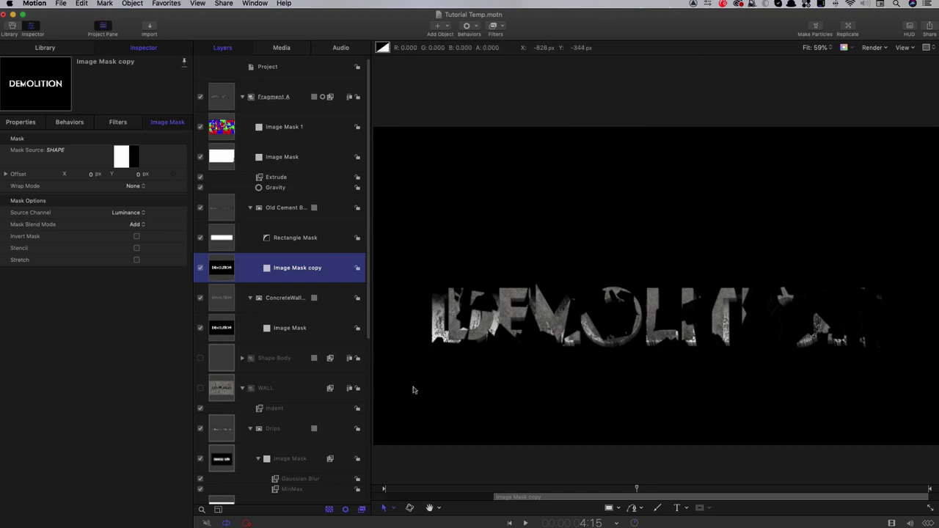
Step: Try a scale of 103% on the Old Cement BW copy layer, settle on 100%, and scrub to 5:09
left_click(218, 207)
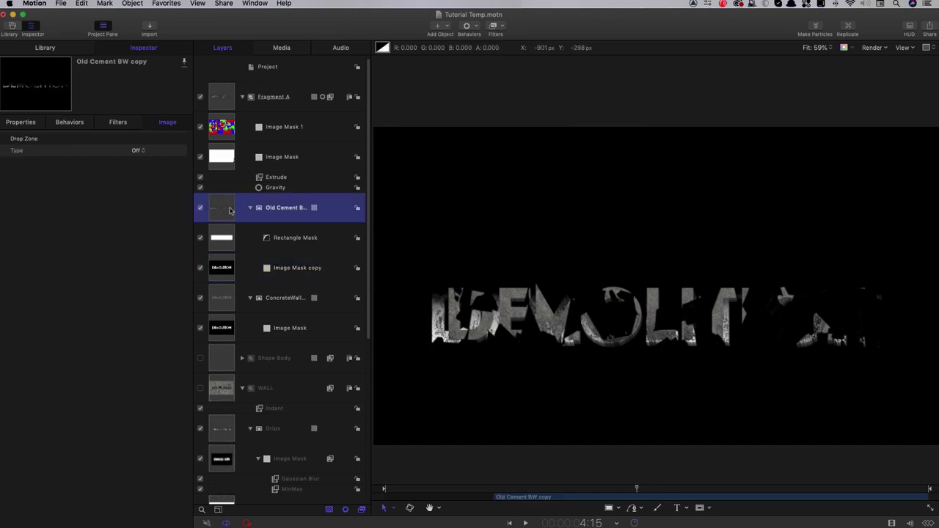
left_click(16, 121)
left_click(135, 174)
type("103")
key("Return")
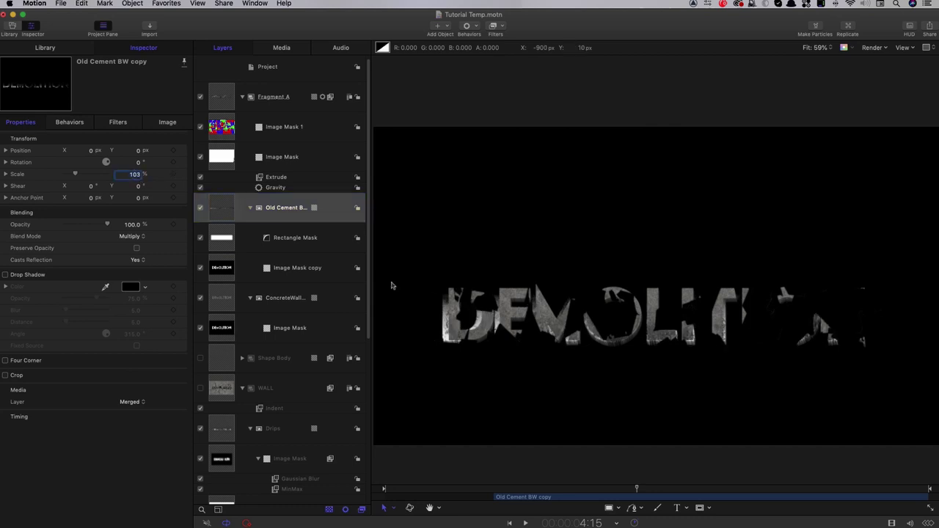
left_click(137, 174)
type("100")
key("Return")
left_click_drag(643, 486, 681, 501)
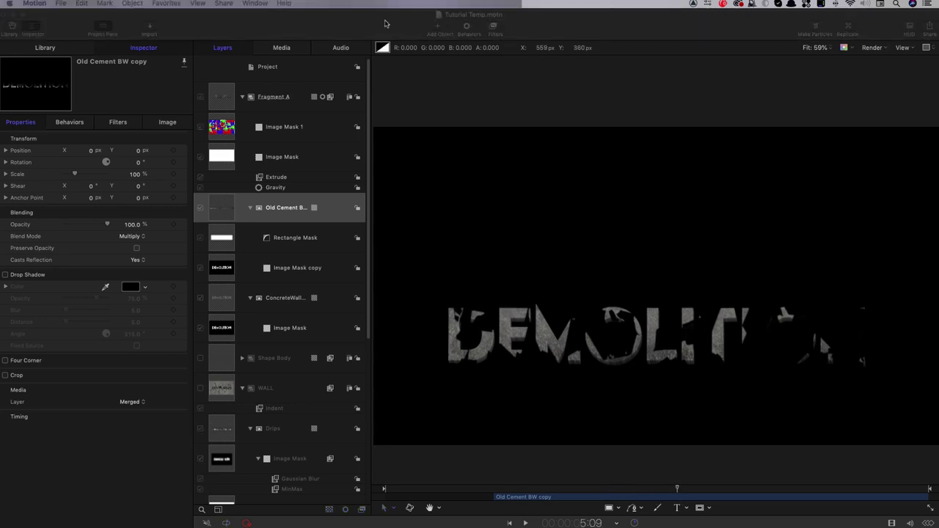
Step: Add the Spin basic motion behavior to the Fragment A group
left_click(226, 100)
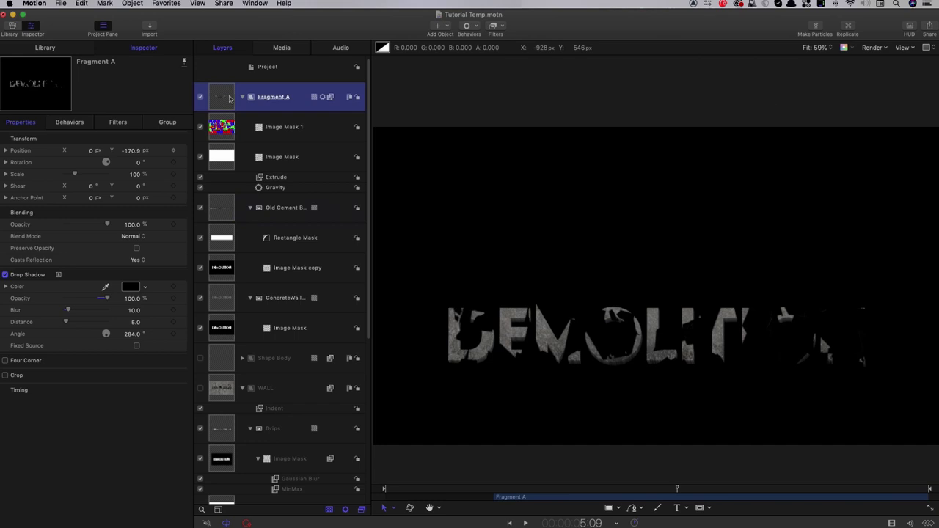
left_click(477, 26)
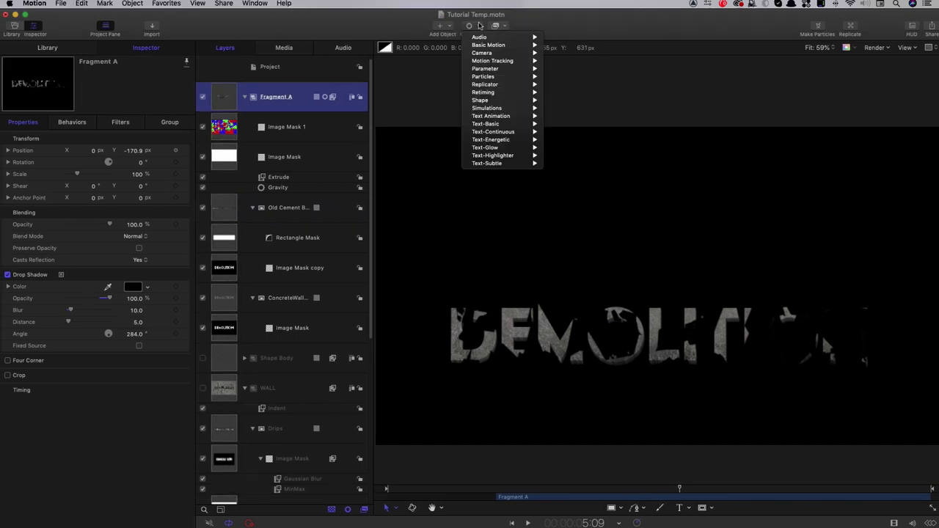
mouse_move(522, 47)
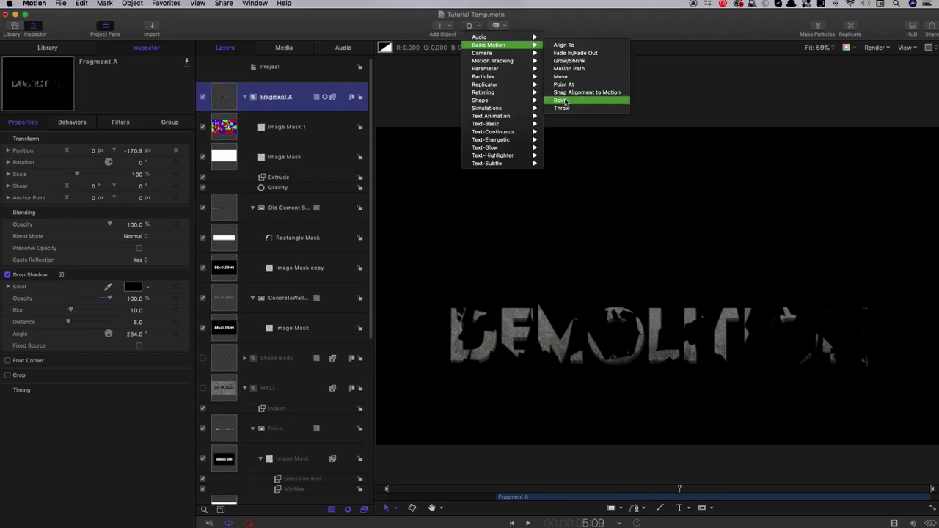
left_click(566, 104)
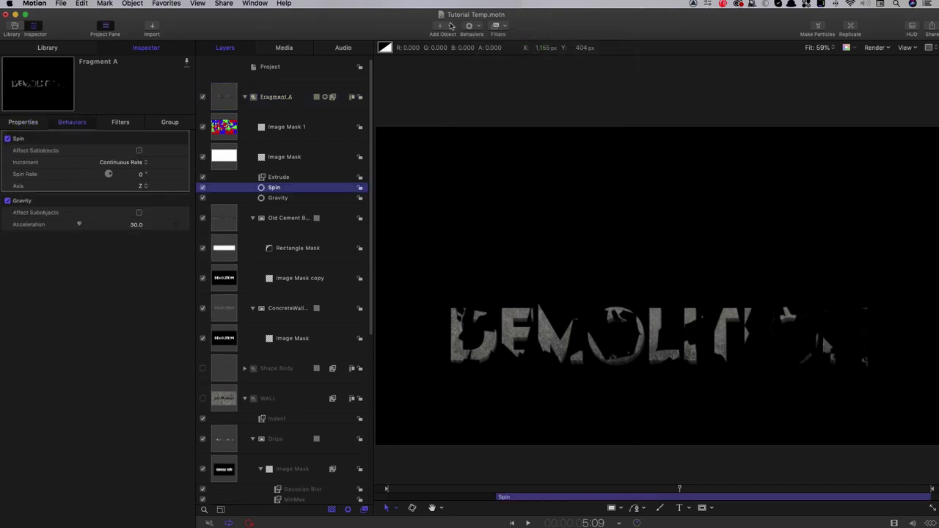
Step: Add the Throw basic motion behavior to the Fragment A group and duplicate it
left_click(446, 26)
left_click(470, 25)
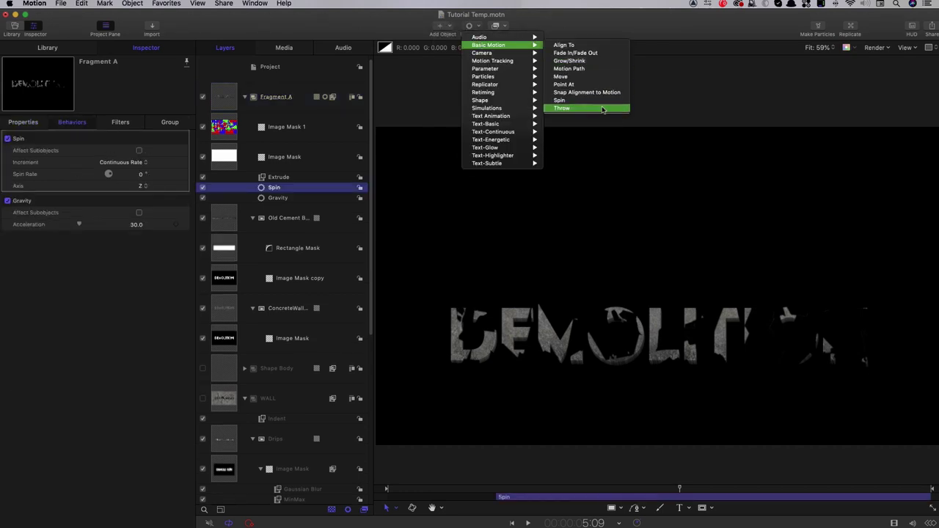
left_click(212, 311)
key("super+d")
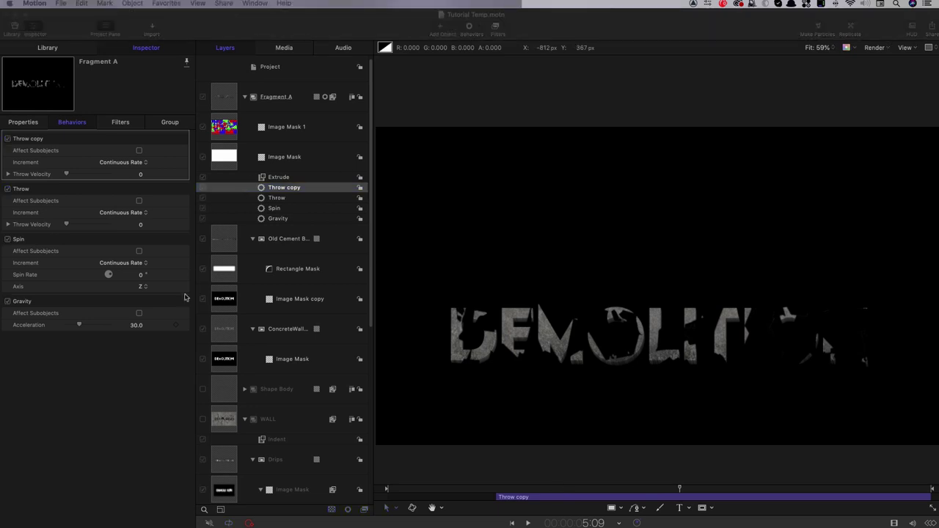
Step: Set the Spin behavior's Spin Rate to 2° and scrub the playhead to 6:01
left_click(142, 275)
type("2")
key("Return")
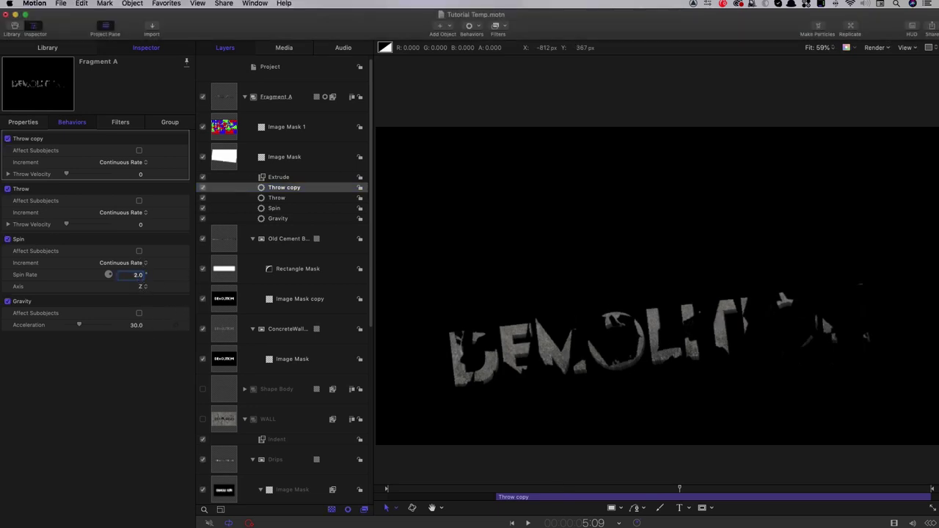
left_click_drag(682, 489, 716, 491)
Step: Shorten the original Throw behavior to end at 2:02 and scrub the playhead to 2:03
left_click(274, 199)
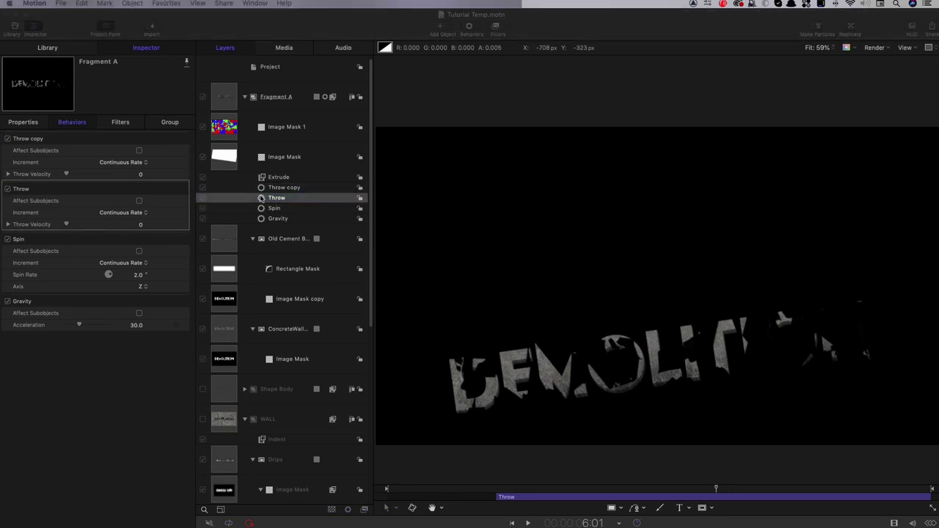
left_click(501, 490)
left_click_drag(500, 490, 505, 490)
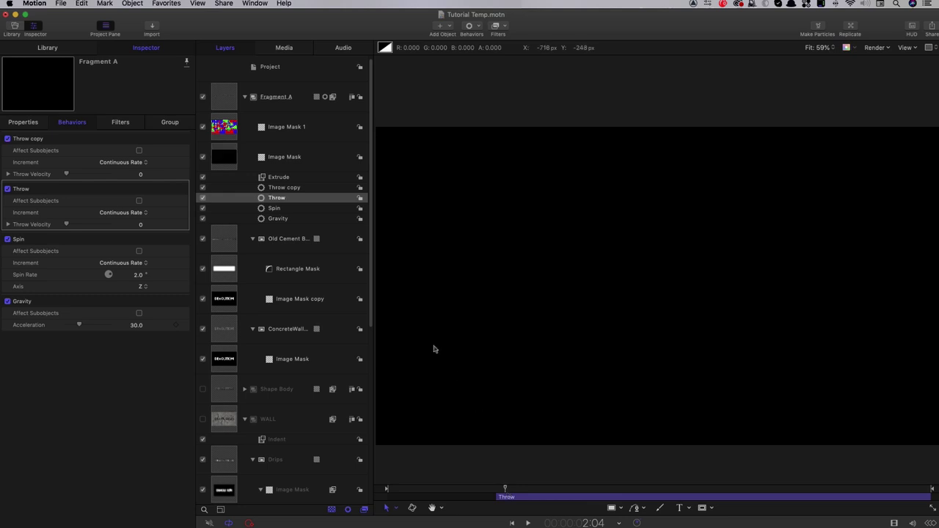
left_click(262, 199)
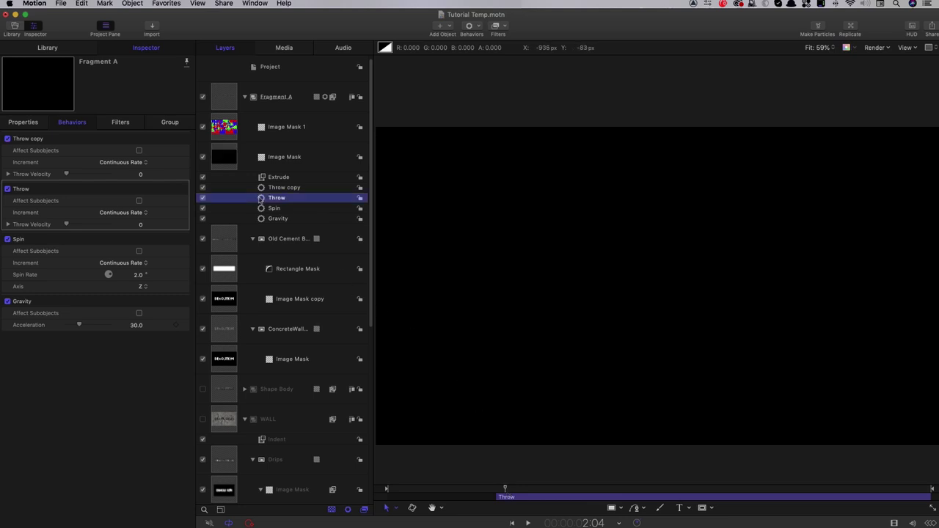
left_click(501, 491)
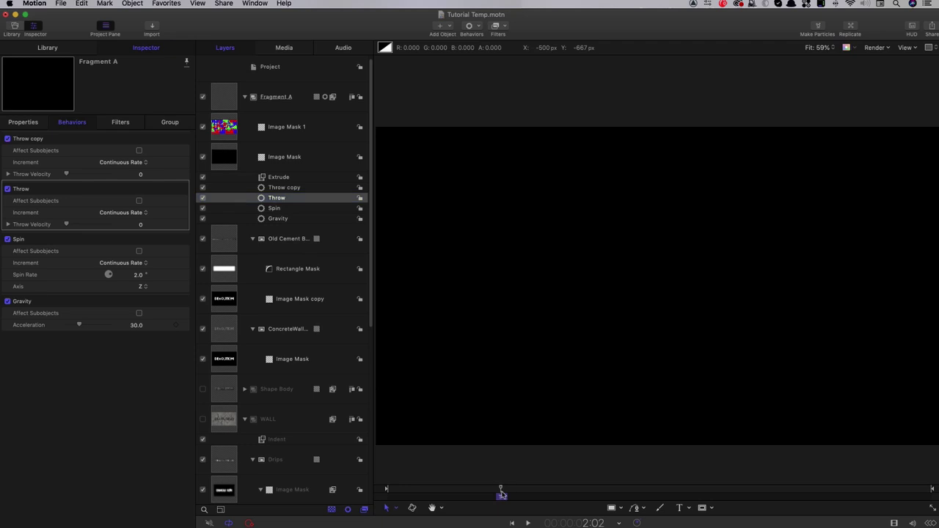
left_click_drag(501, 494, 504, 495)
Step: Set the original Throw behavior's Z Throw Velocity to 750
left_click(8, 224)
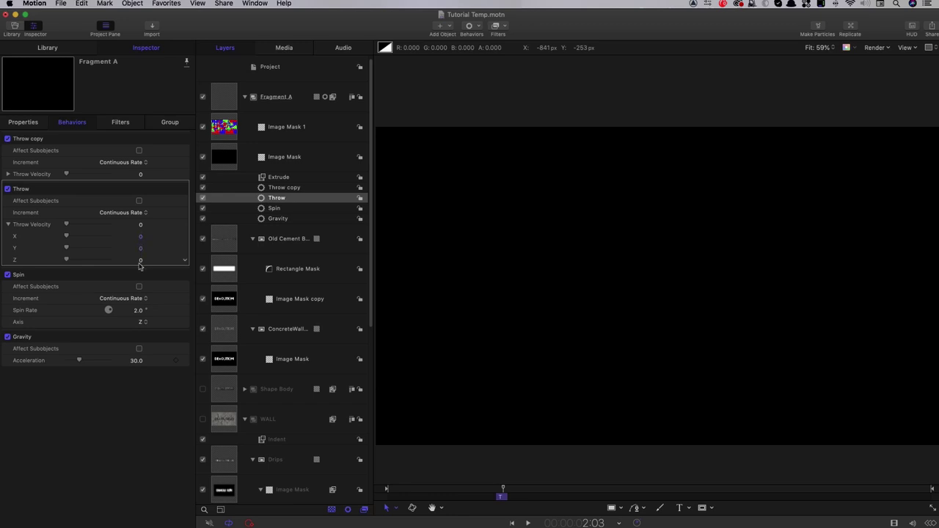
left_click(141, 262)
type("750")
key("Return")
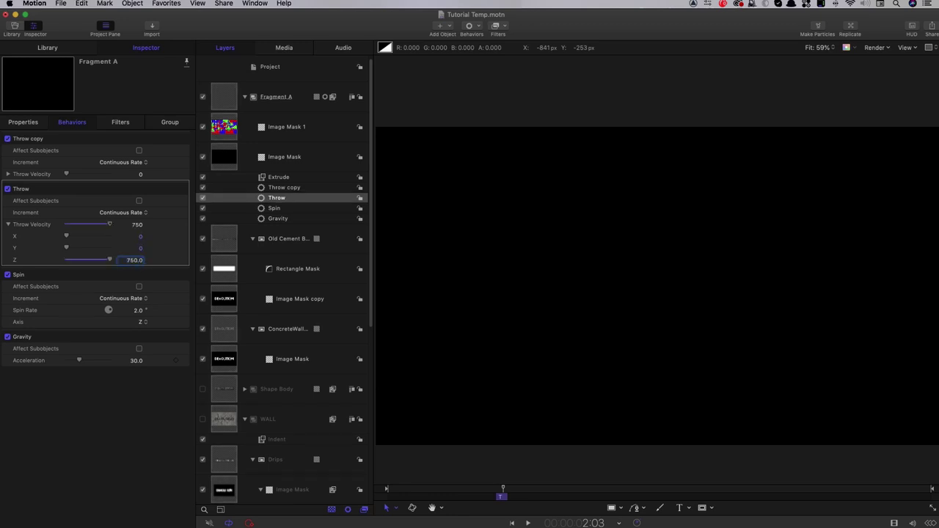
Step: Set the Throw copy behavior's Z Throw Velocity to 100 and scrub the playhead to 4:21
scroll(227, 314, "down", 1)
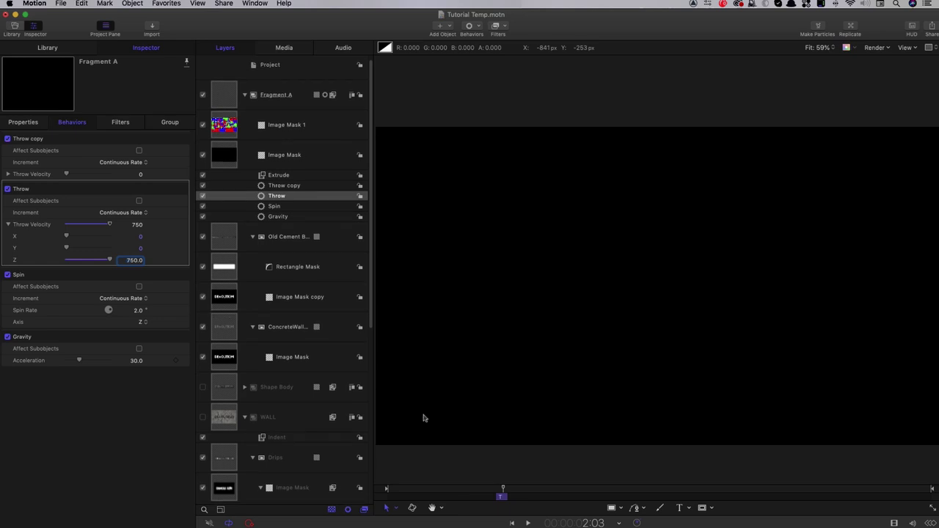
left_click(8, 174)
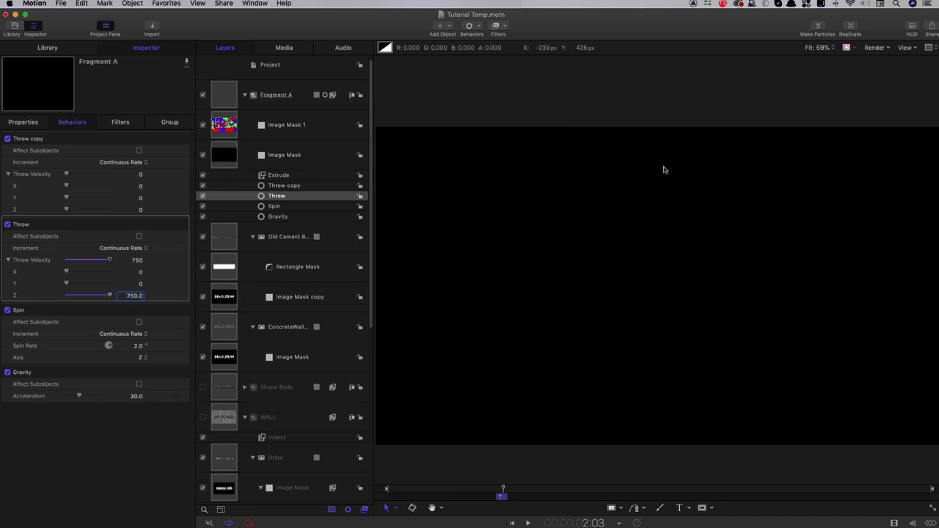
left_click(141, 210)
type("100")
key("Return")
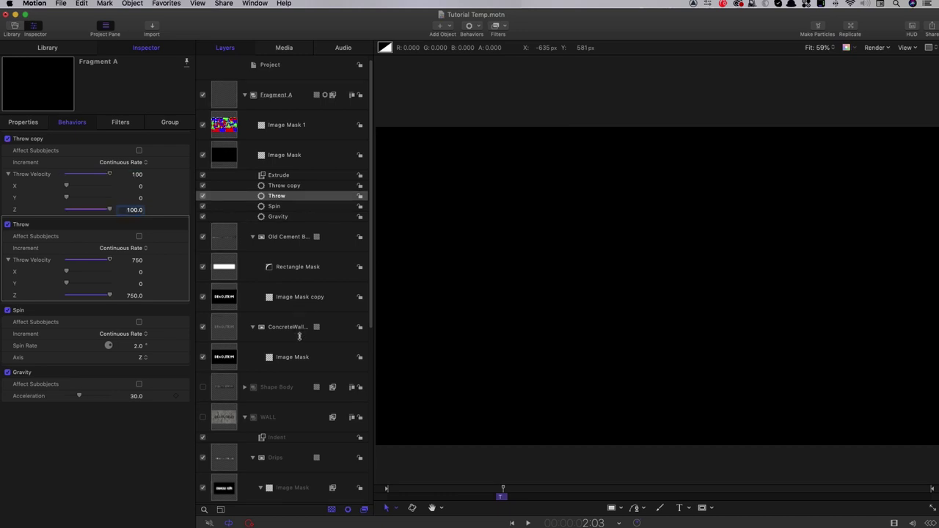
left_click_drag(518, 491, 652, 489)
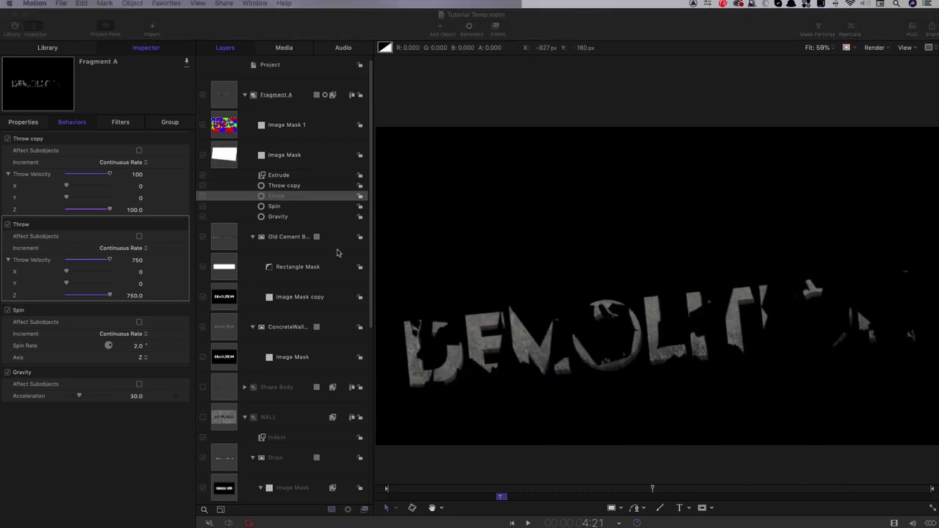
Step: Add the MinMax stylize filter to Image Mask 1 in the Fragment A group
left_click(222, 122)
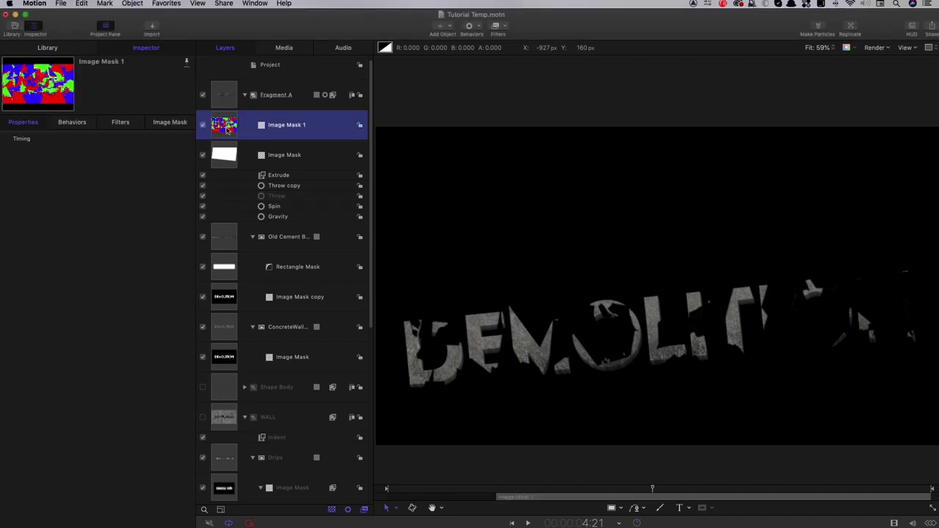
left_click(497, 26)
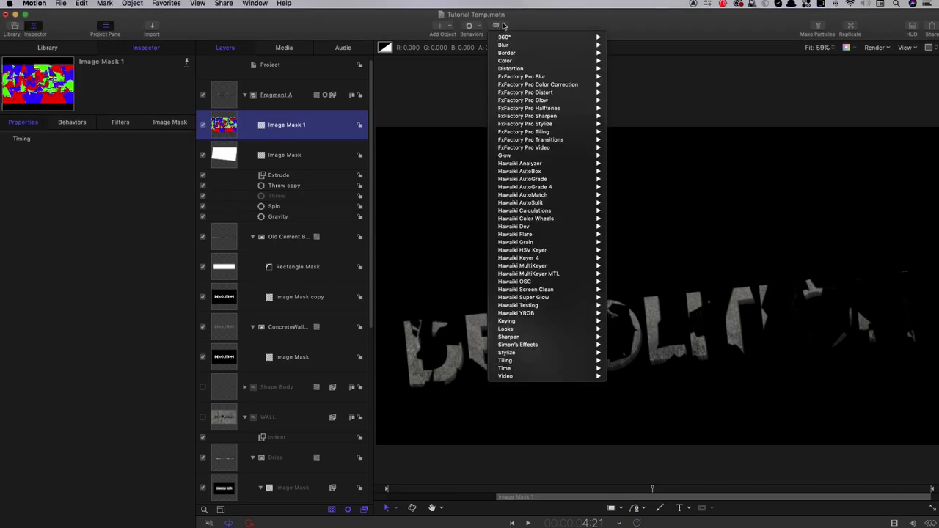
mouse_move(541, 353)
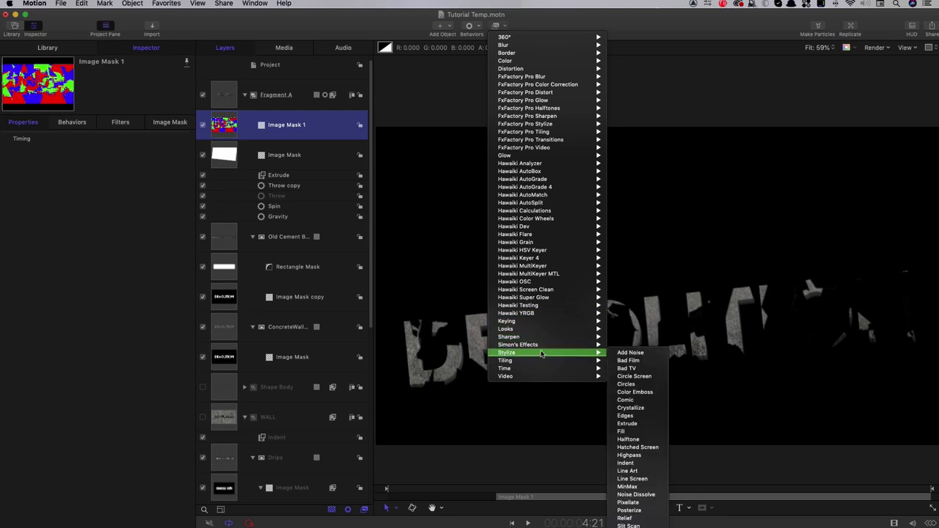
left_click(629, 487)
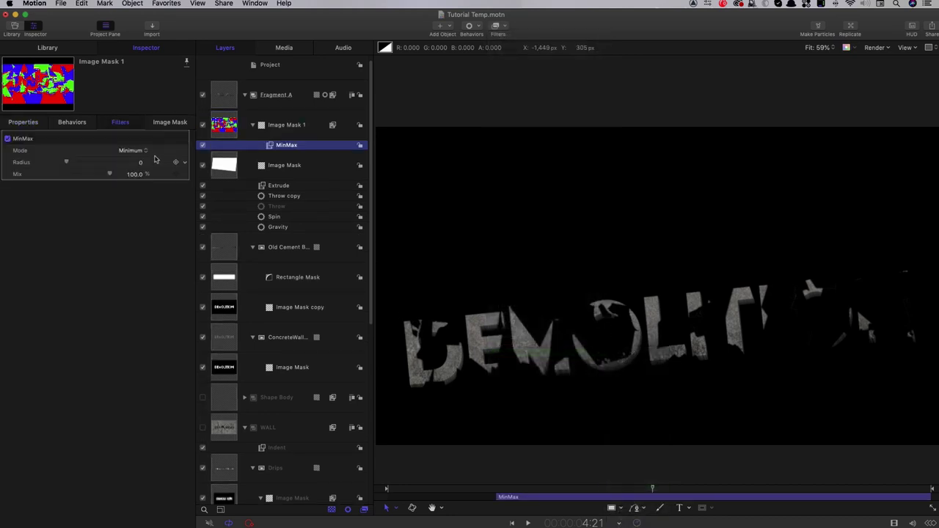
Step: Try MinMax radius values of 8 and 10 on Image Mask 1 and compare the result with the filter off and on
left_click(141, 163)
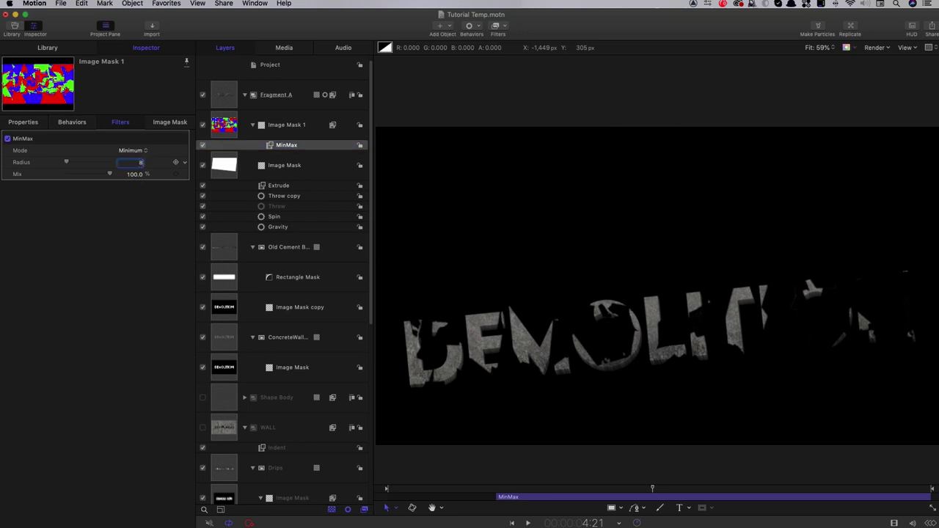
type("8")
key("Return")
type("10")
key("Return")
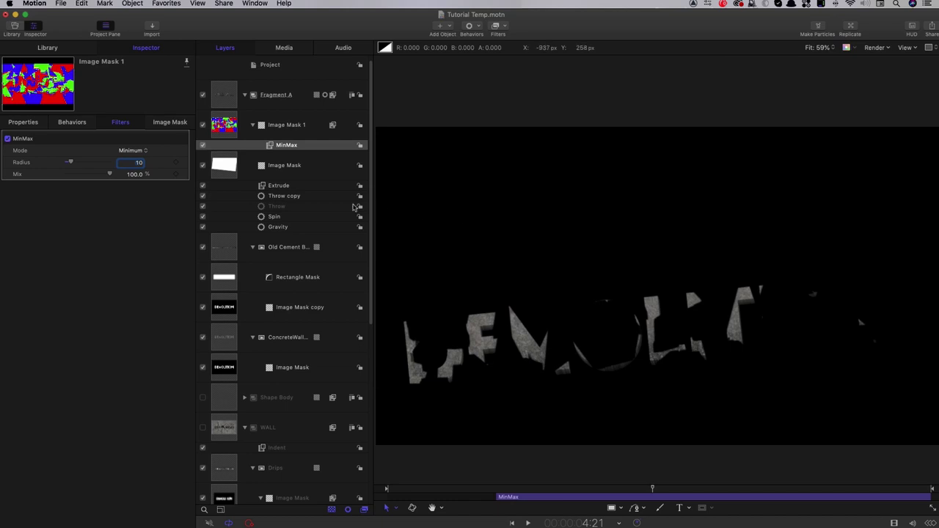
left_click(203, 146)
left_click(202, 146)
Step: Scrub the playhead to 4:04 and set the MinMax filter's radius to 12
left_click_drag(652, 489, 615, 497)
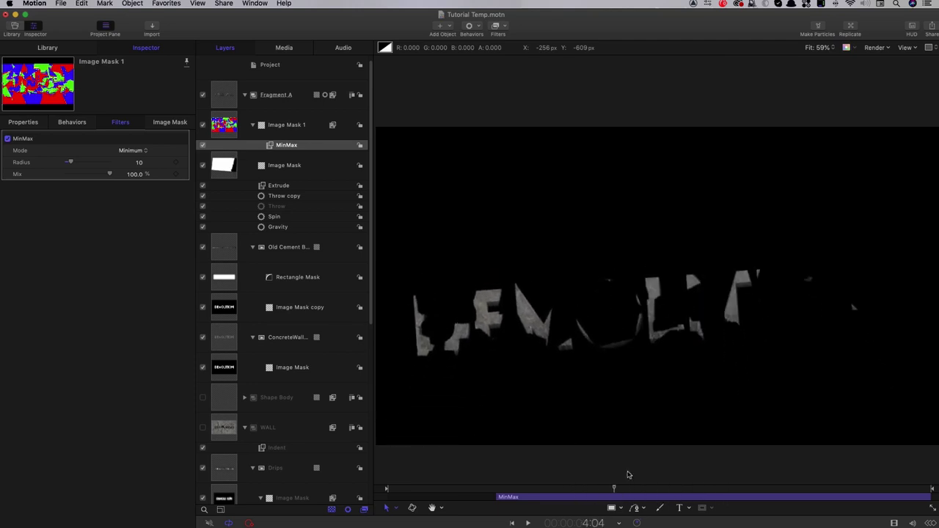
left_click(139, 162)
type("12")
Step: Shift Image Mask 1's X offset to -22.5 px
left_click(286, 125)
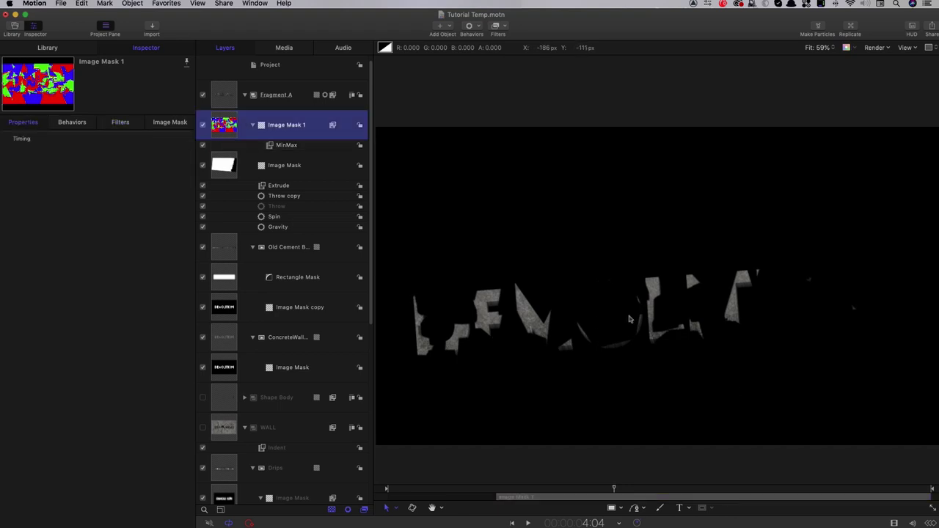
left_click(173, 122)
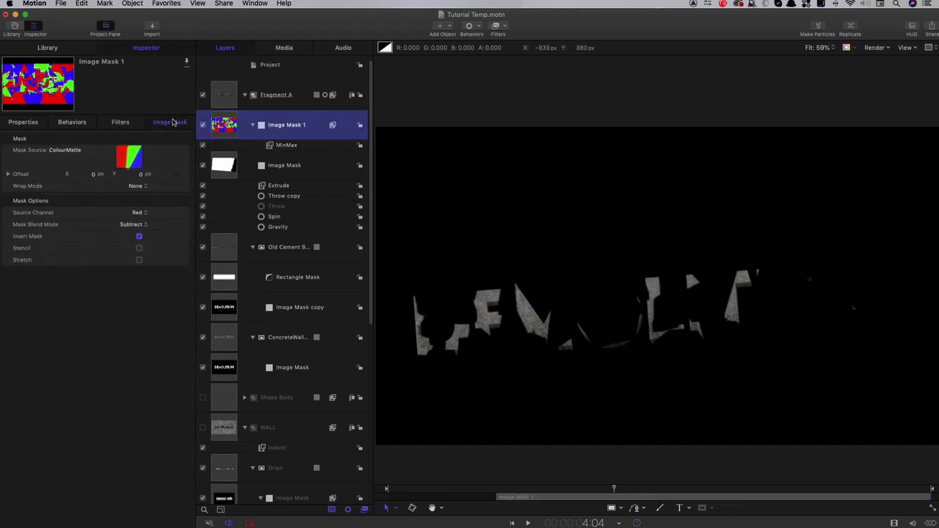
left_click_drag(94, 176, 74, 177)
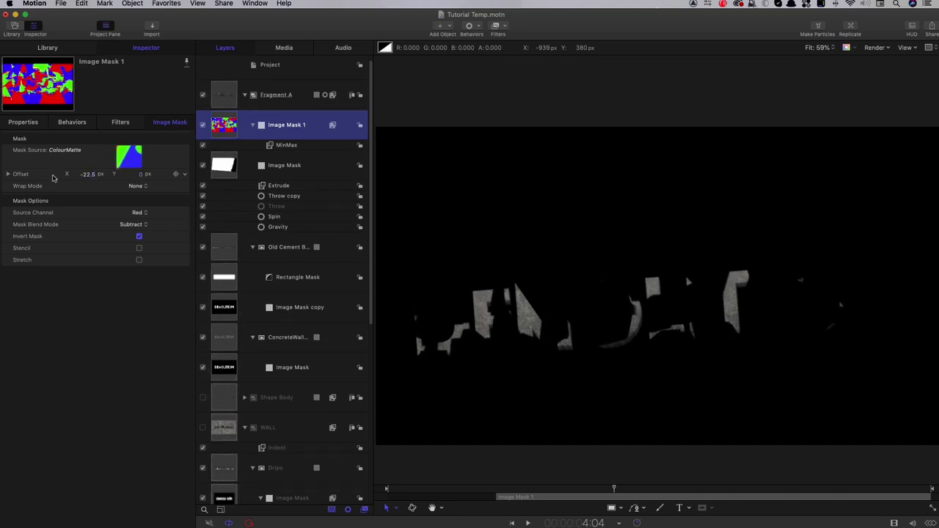
Step: Collapse the Fragment A group, duplicate it, and rename the duplicate Fragment B
left_click(243, 97)
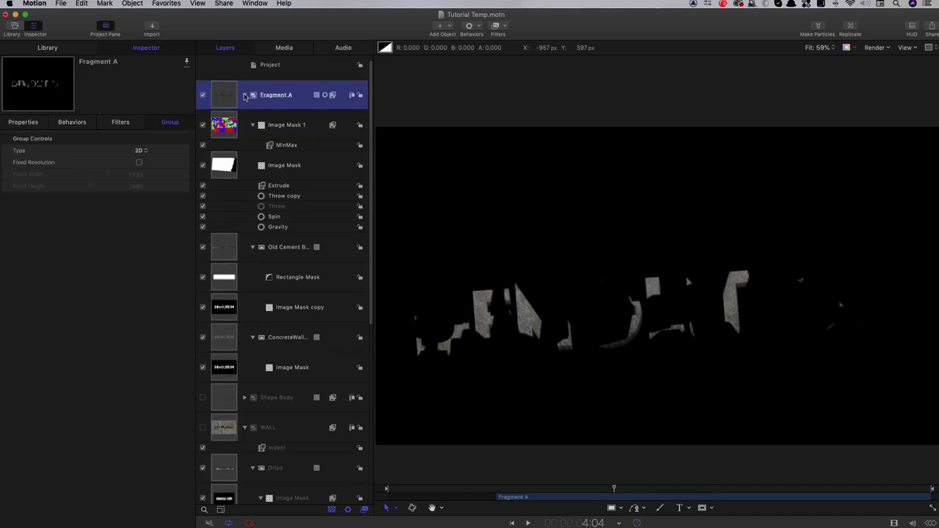
left_click(245, 95)
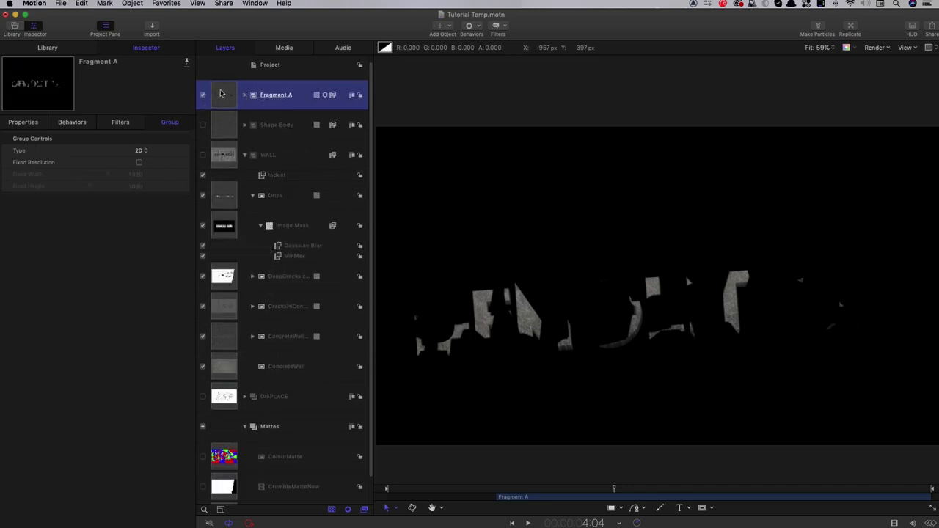
right_click(221, 93)
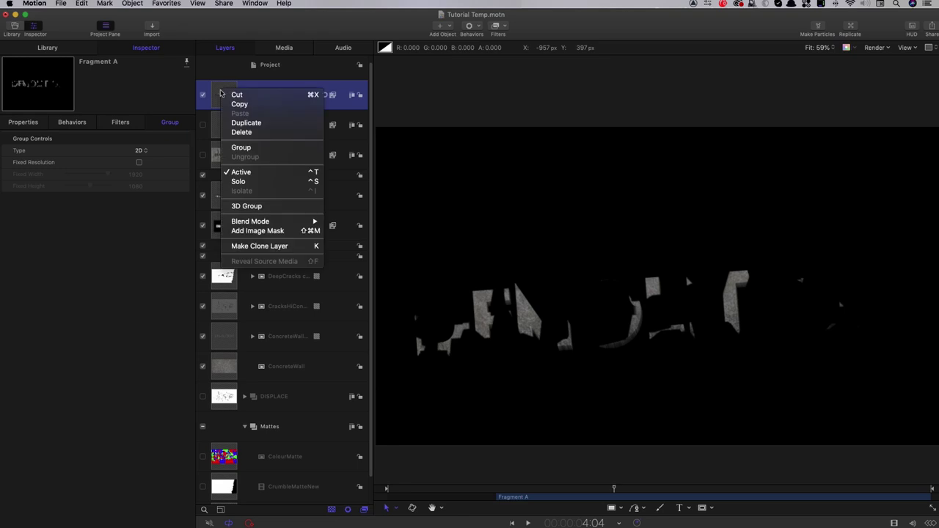
left_click(236, 123)
double_click(295, 95)
left_click_drag(287, 95, 341, 96)
type("B")
key("Return")
Step: Set the source channel of Fragment B's Image Mask 1 to Green and scrub the playhead to 3:22
left_click(246, 94)
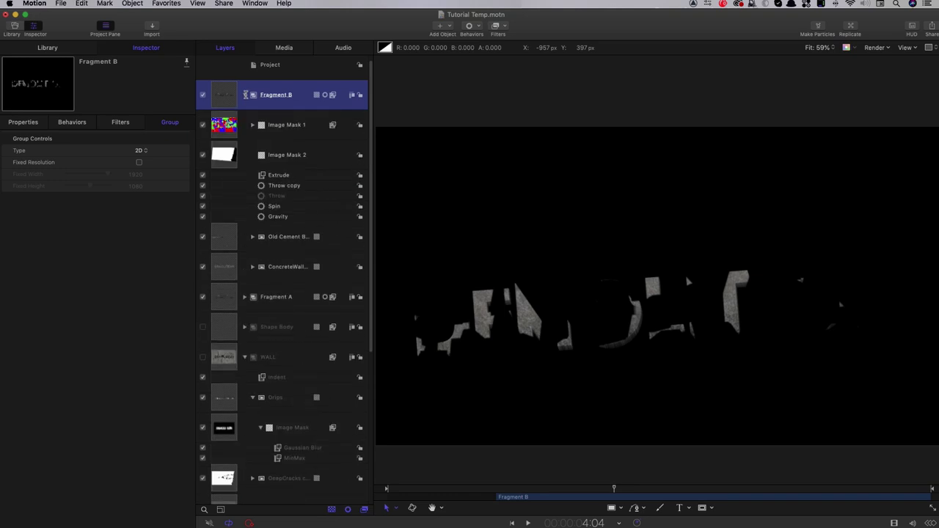
left_click(222, 125)
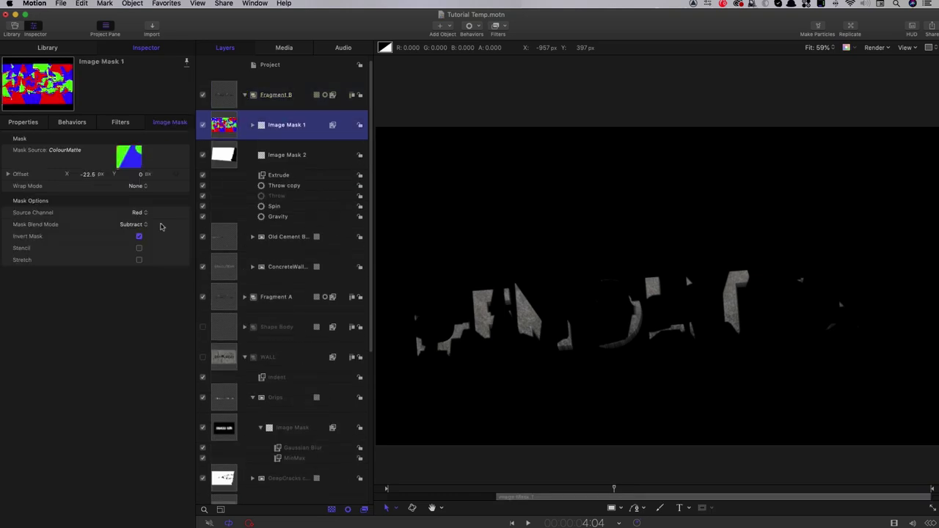
left_click(139, 212)
left_click(139, 212)
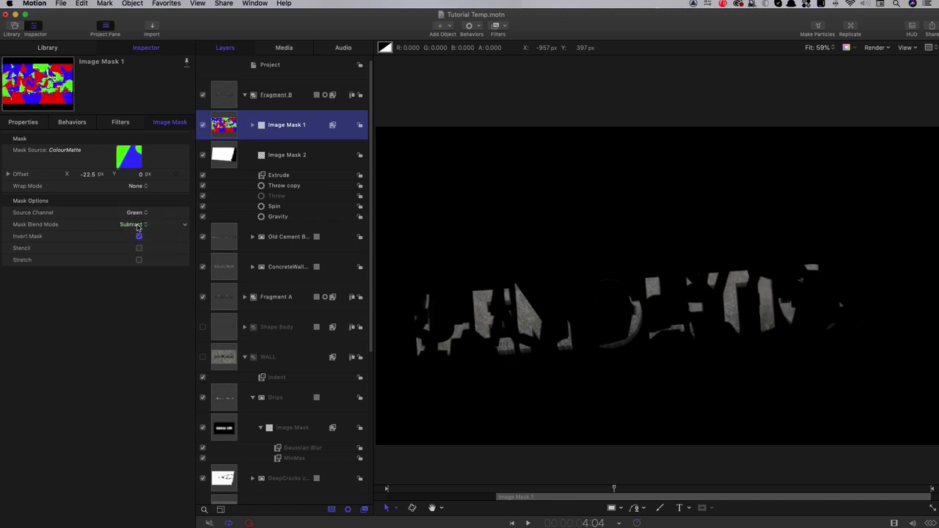
left_click_drag(615, 490, 602, 491)
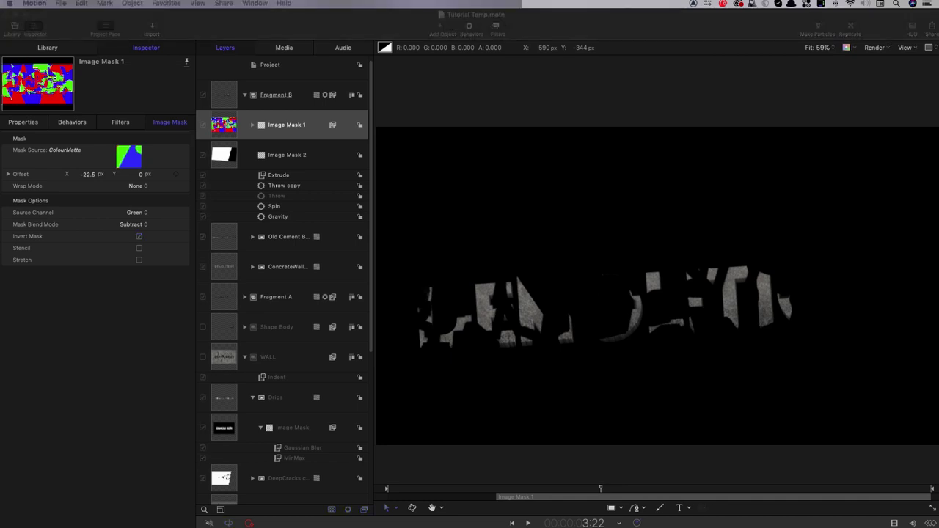
Step: Set Fragment B's Throw copy Z velocity to 200 and its Throw Z velocity to 1000
left_click(279, 218)
left_click(134, 210)
type("200")
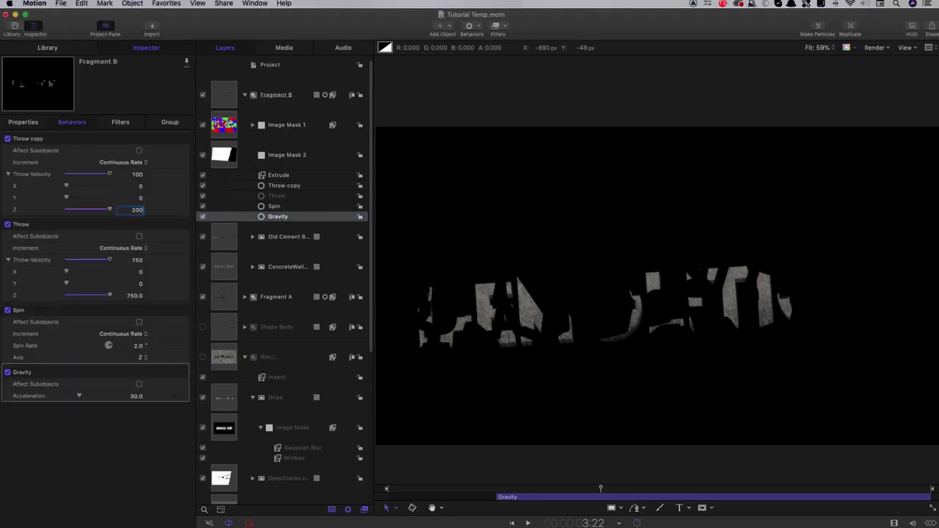
key("Tab")
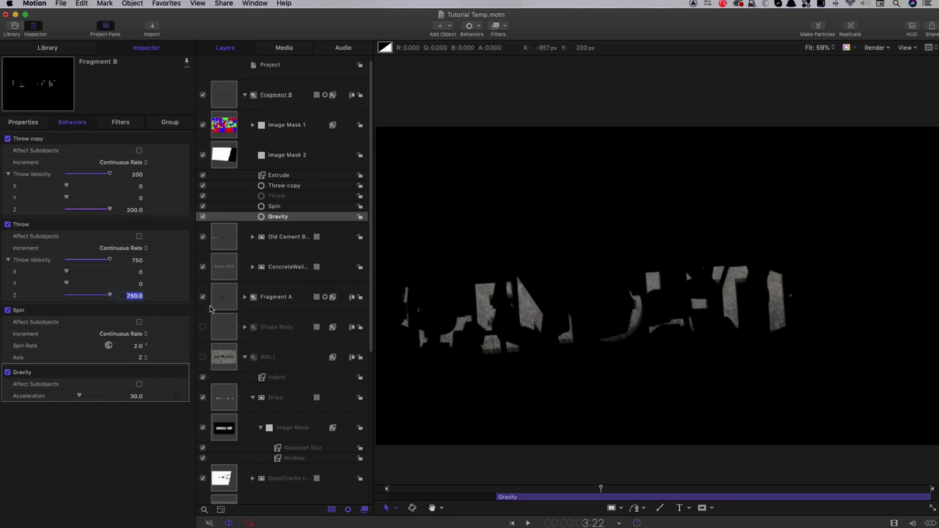
type("1000")
key("Return")
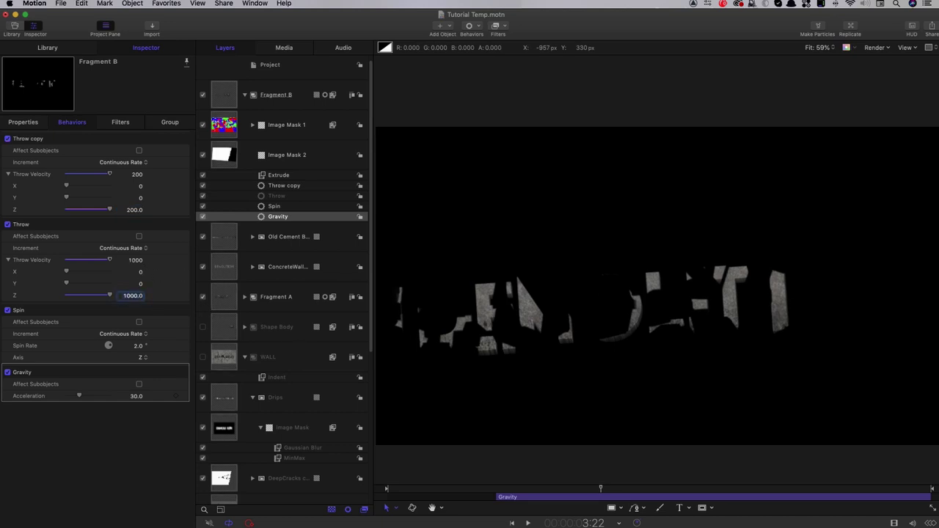
Step: Set Fragment B's Throw Y velocity to 20 and its Spin Rate to 0°
left_click(140, 286)
type("20")
key("Return")
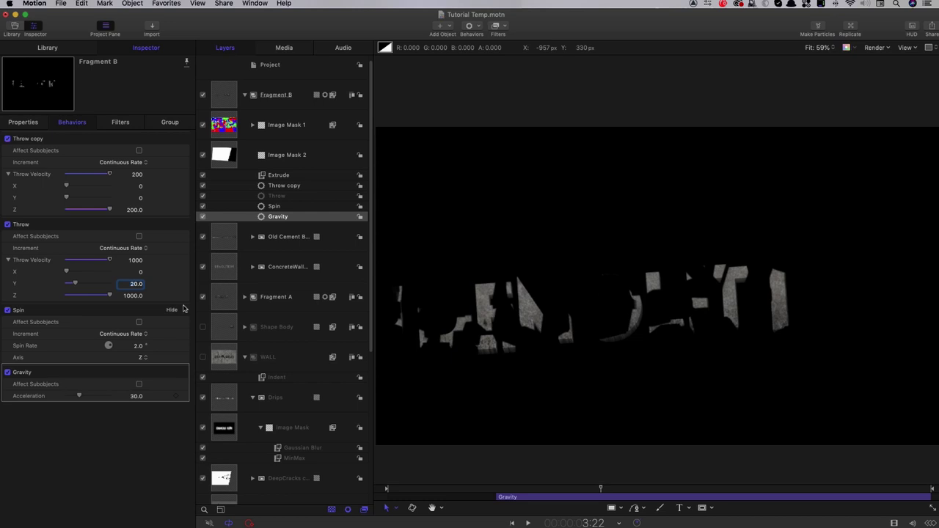
left_click(137, 345)
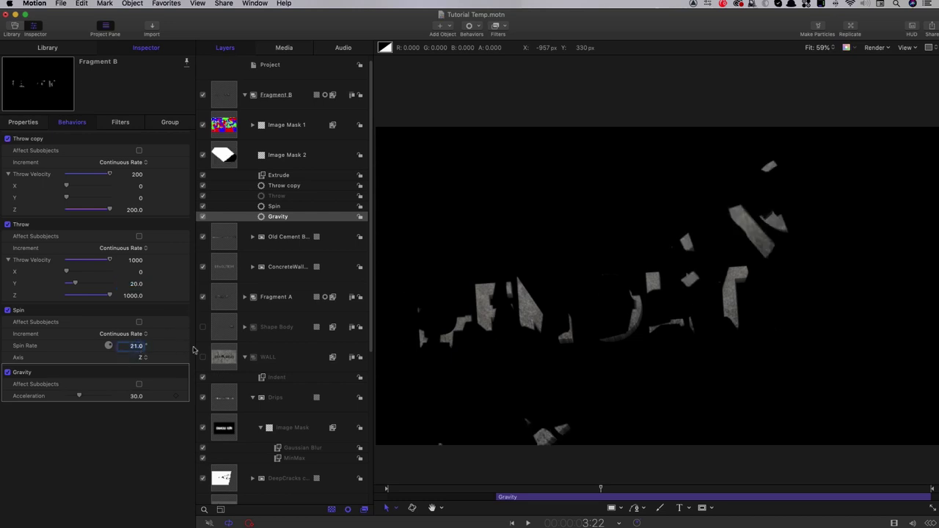
double_click(136, 347)
type("0")
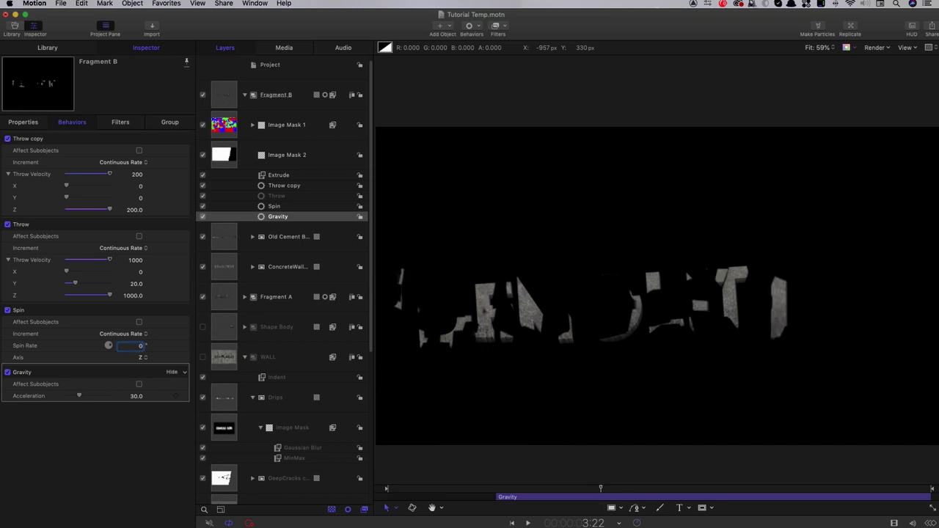
Step: Scrub the playhead to 4:11, duplicate the Fragment B group, and rename the duplicate FragmentC
left_click_drag(606, 494, 629, 496)
left_click(221, 94)
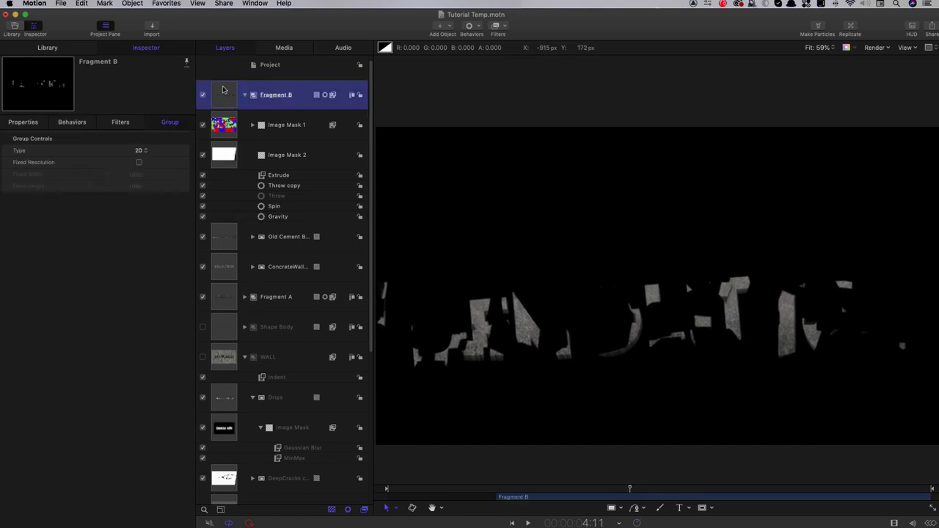
right_click(223, 89)
left_click(248, 120)
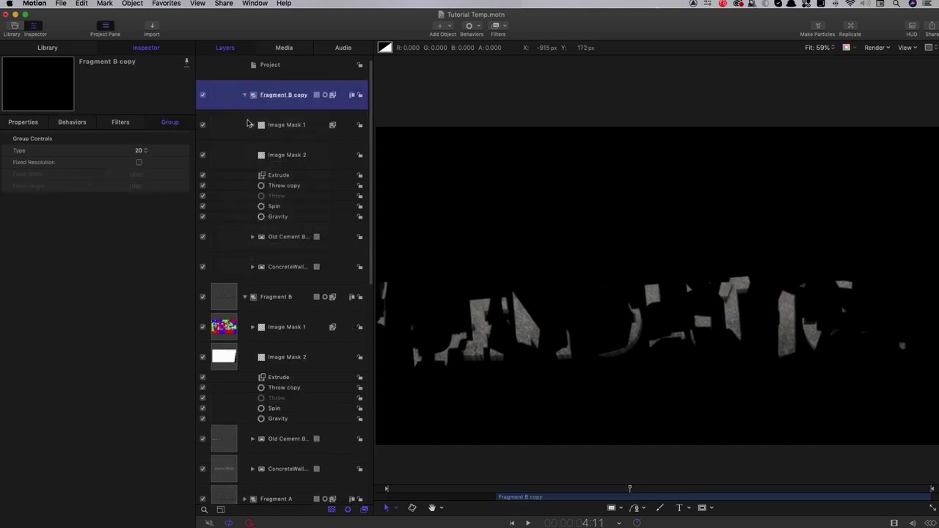
double_click(295, 95)
left_click_drag(303, 95, 287, 96)
type("C")
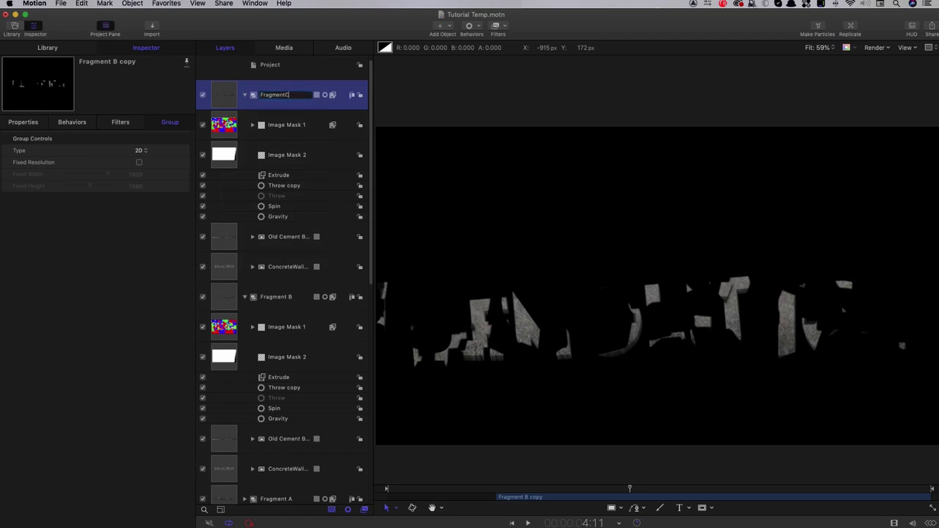
key("Return")
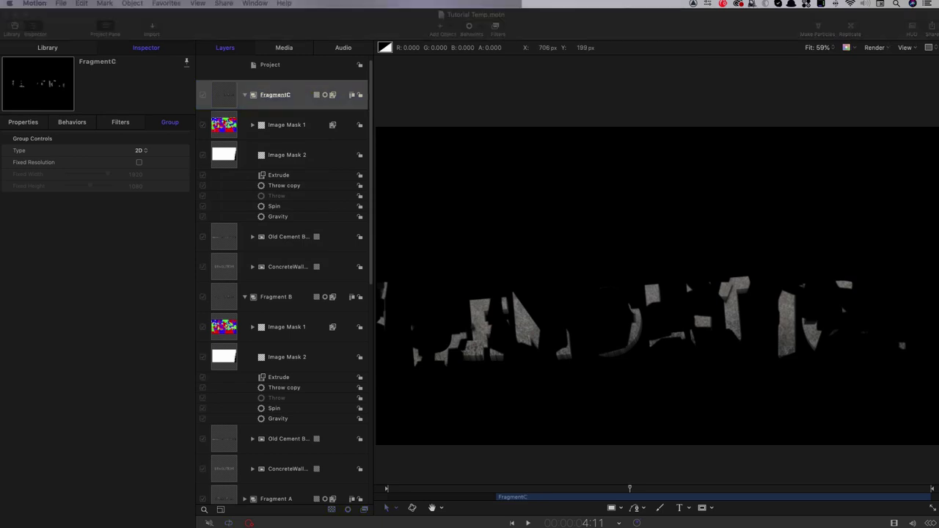
Step: Set the source channel of FragmentC's Image Mask 1 to Blue
left_click(230, 127)
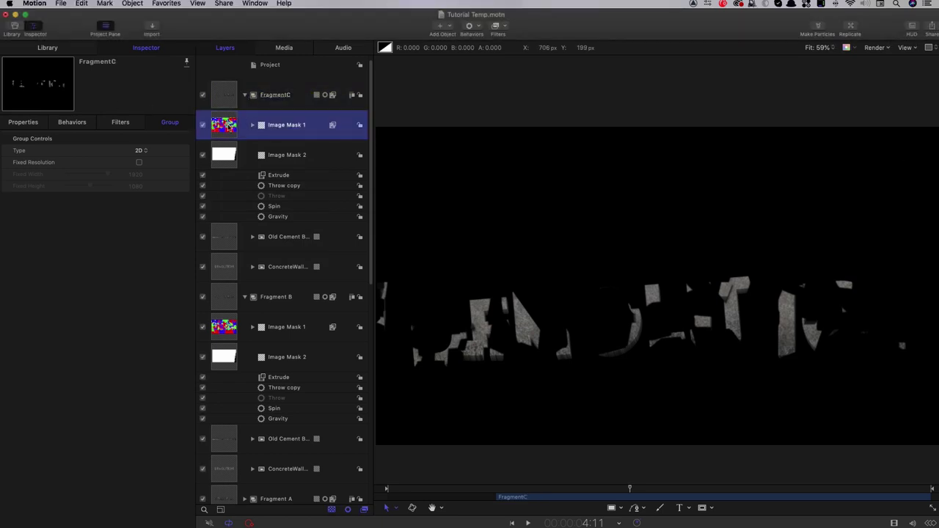
left_click(133, 218)
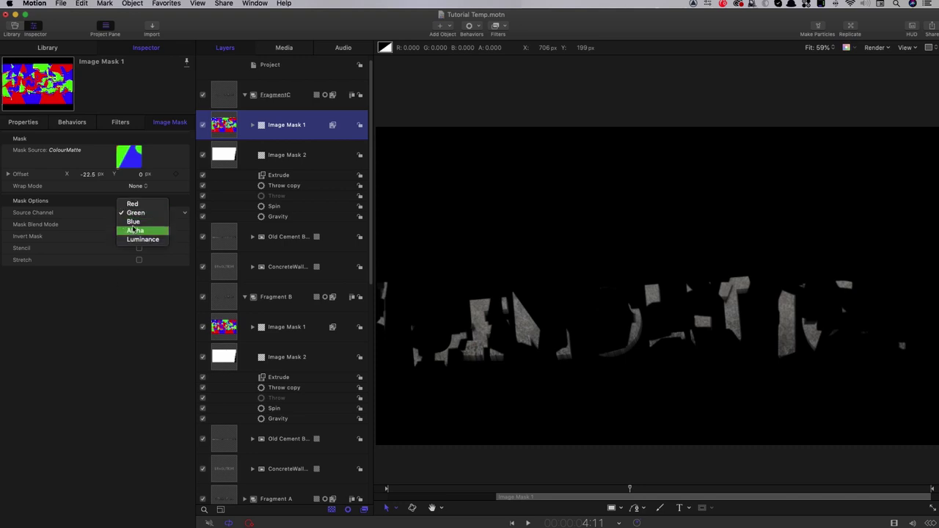
left_click(134, 223)
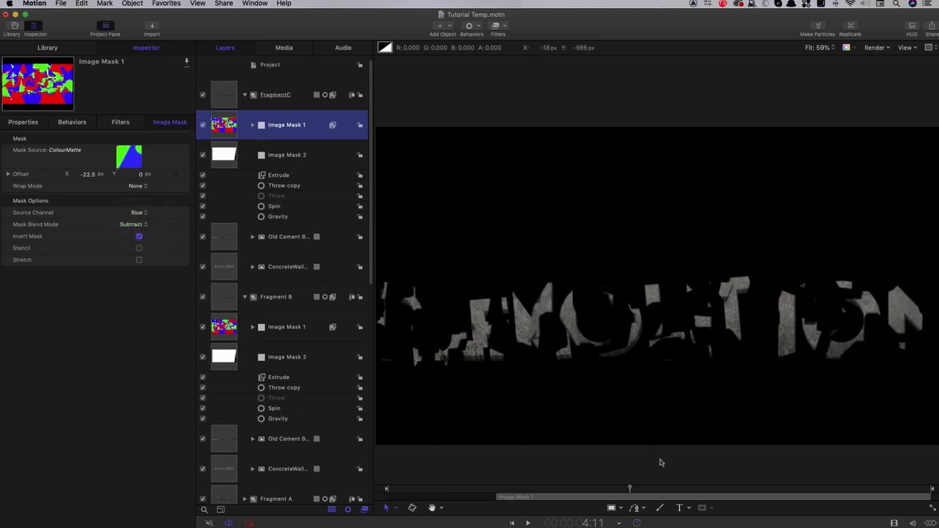
left_click(632, 490)
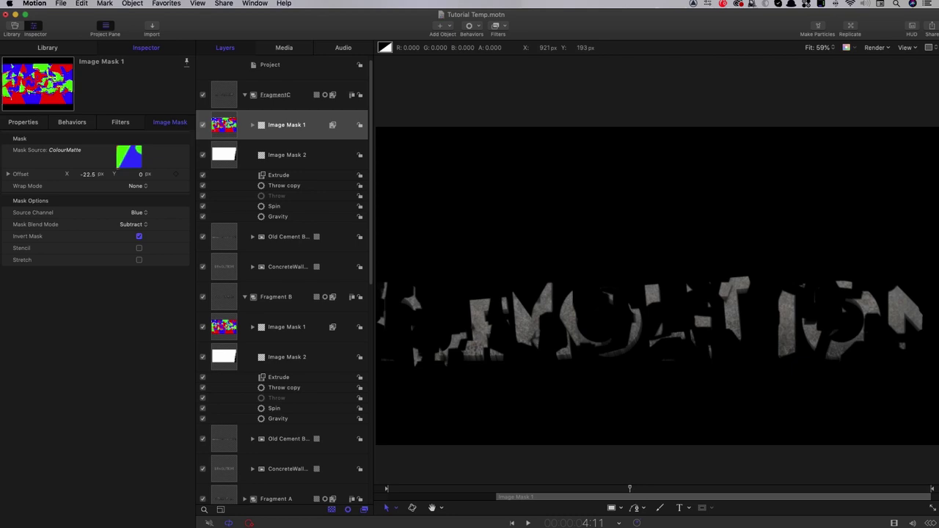
Step: Set the Gravity acceleration of the FragmentC group to 90
left_click(273, 219)
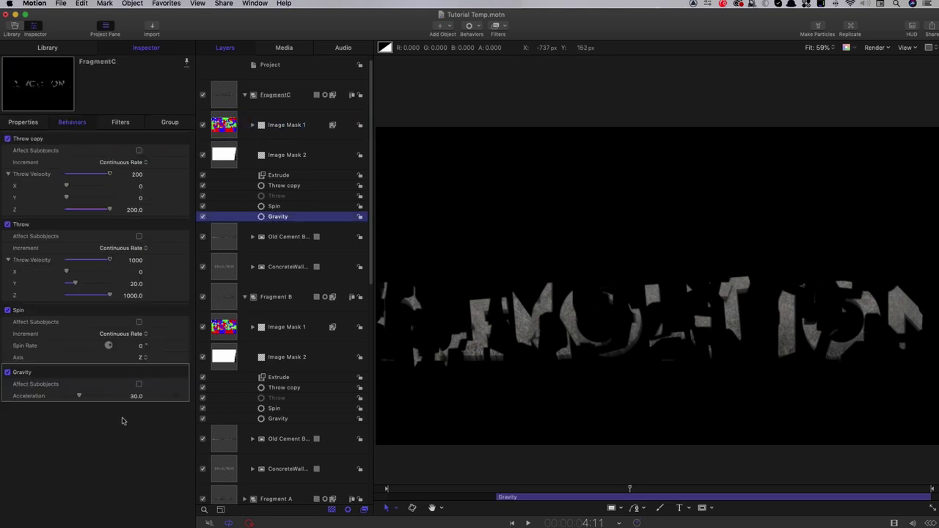
left_click(135, 397)
type("9")
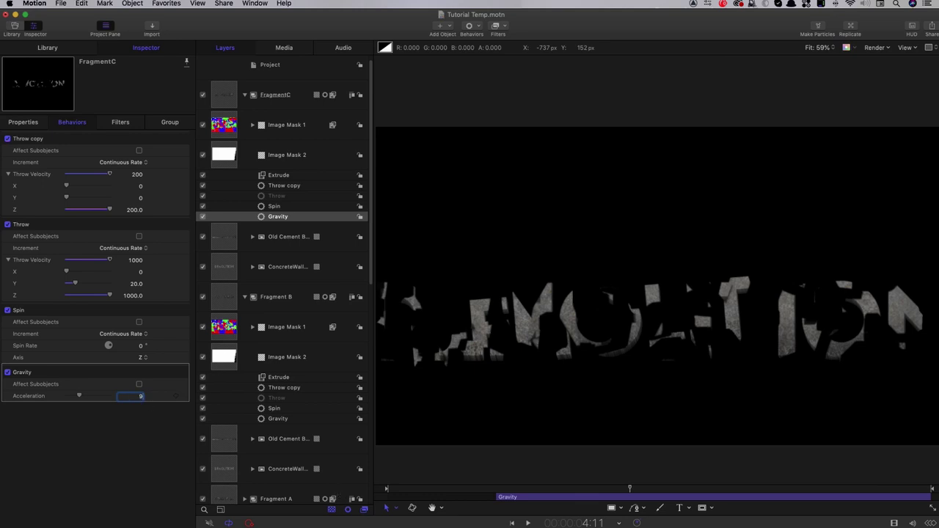
type("0")
key("Return")
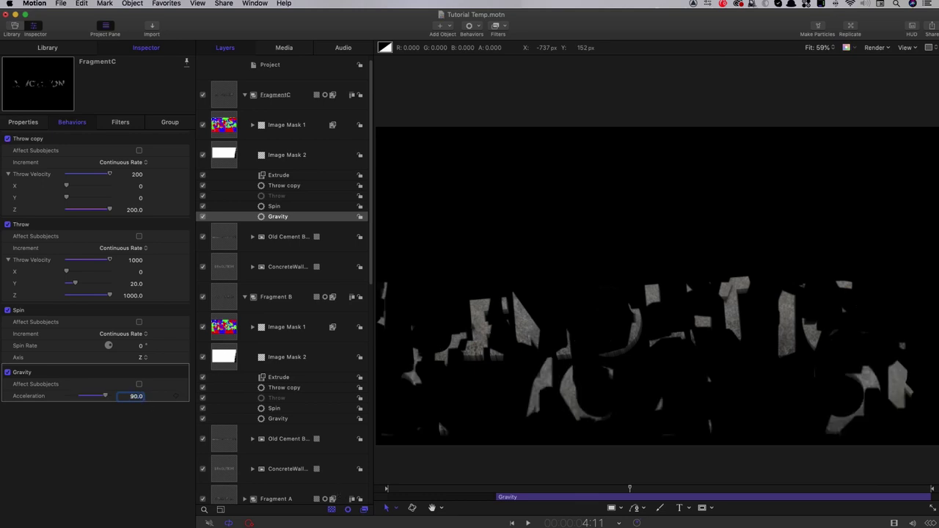
Step: Set the Gravity acceleration of the Fragment B group to 85
left_click(277, 420)
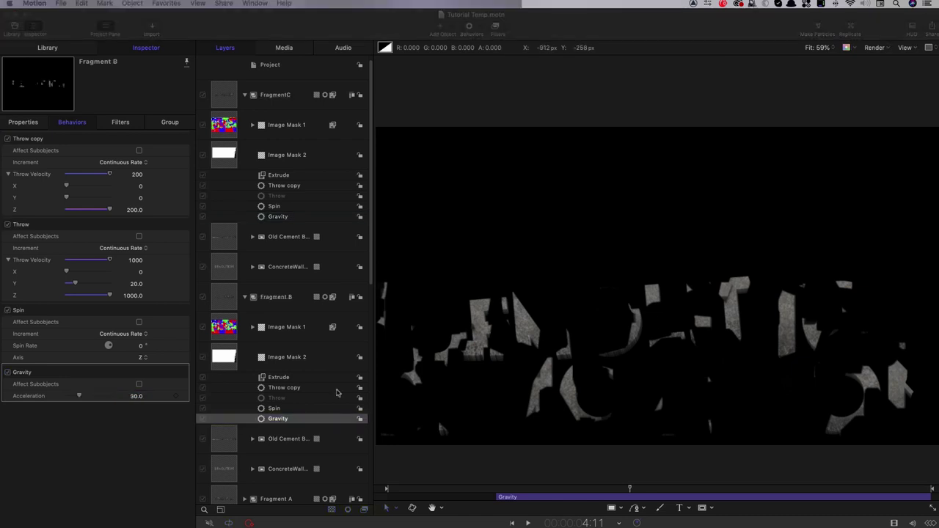
left_click(135, 397)
type("85")
key("Return")
Step: Expand the Fragment A group and set its Gravity acceleration to 60
scroll(223, 409, "down", 3)
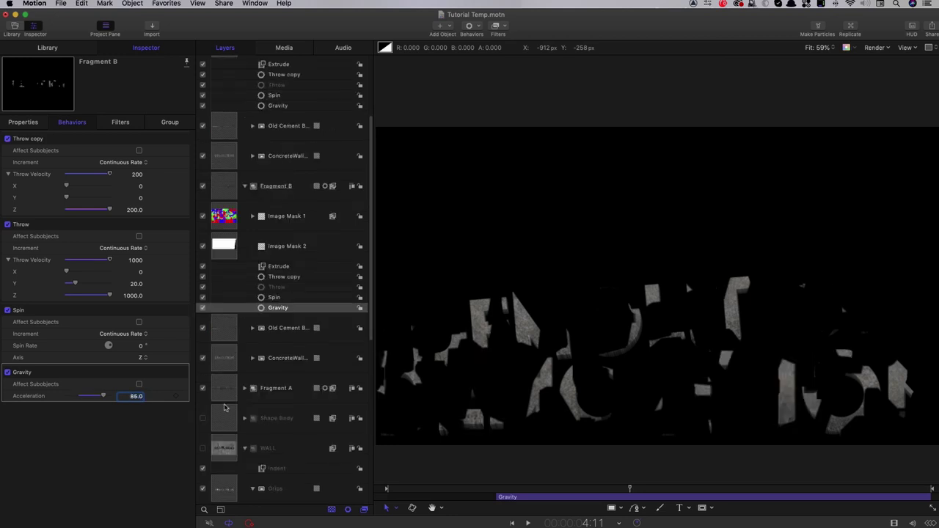
left_click(247, 389)
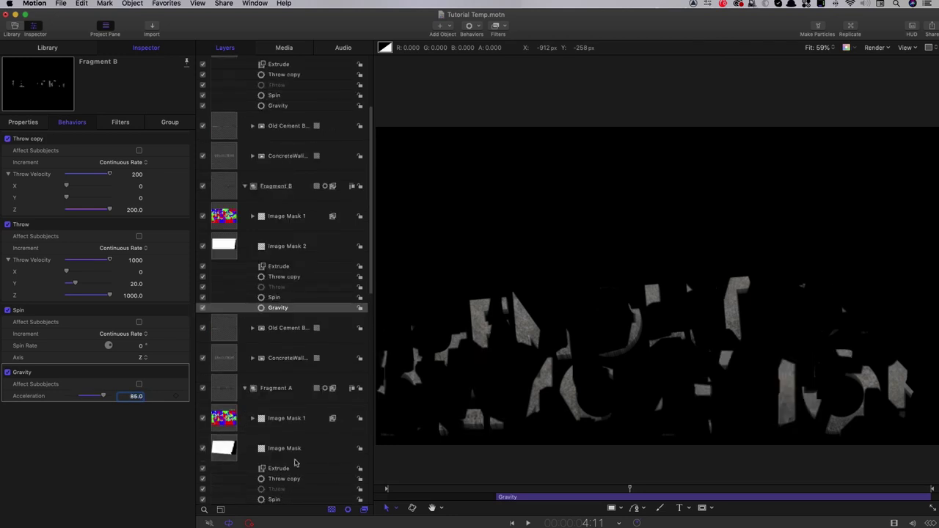
scroll(295, 463, "down", 1)
scroll(294, 463, "down", 1)
left_click(294, 471)
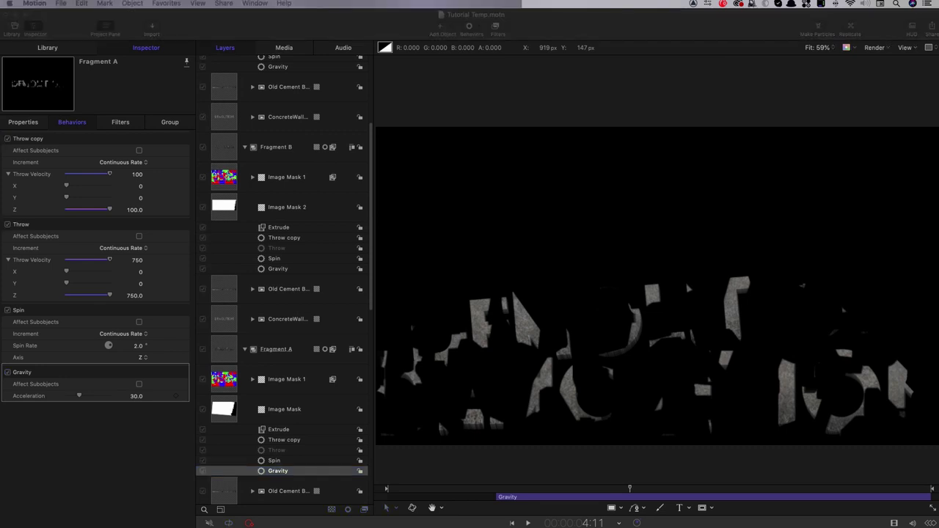
left_click(138, 396)
type("60")
key("Return")
Step: Set the Spin Rate of the FragmentC group to -2°
scroll(250, 155, "up", 5)
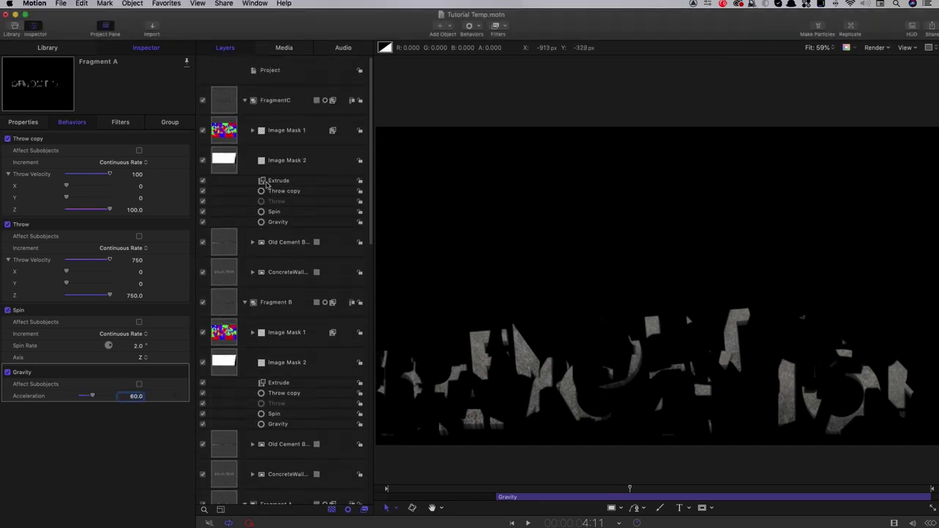
left_click(276, 223)
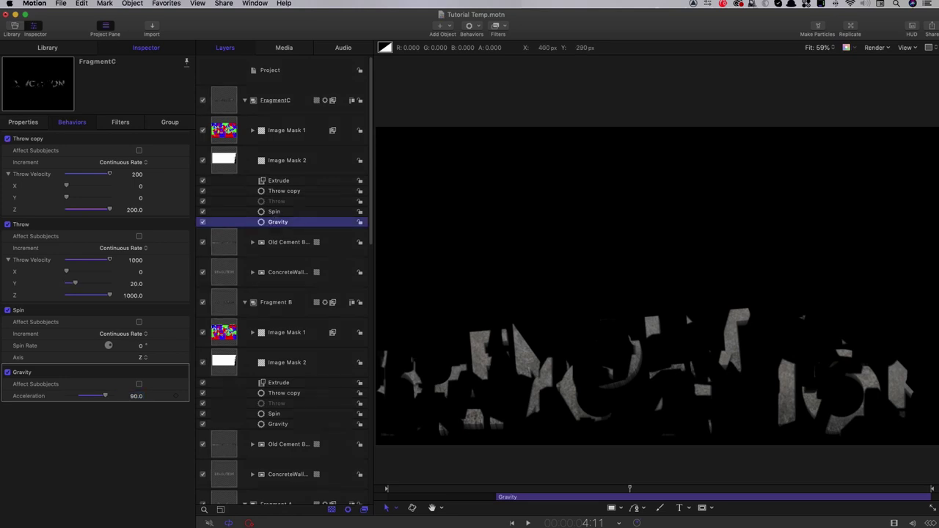
left_click(142, 351)
left_click(143, 350)
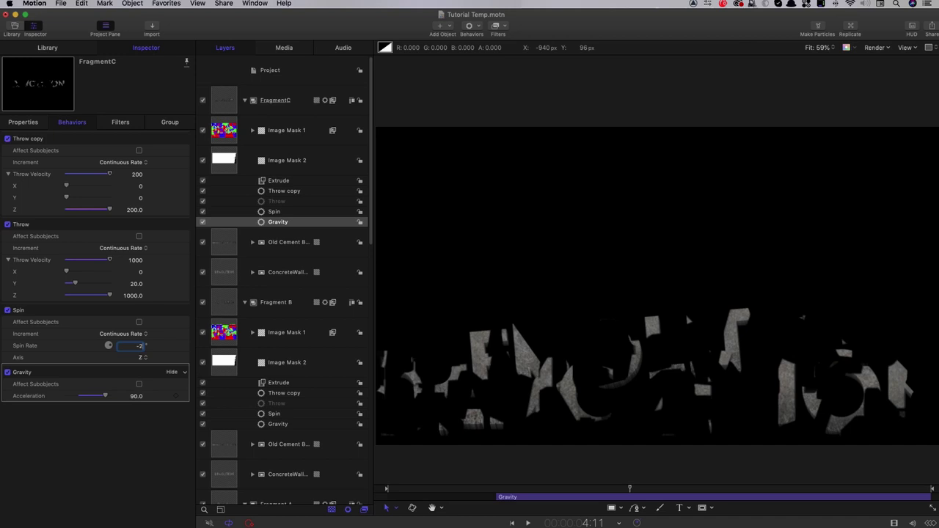
key("Return")
Step: Set FragmentC's Throw velocity to 500 in Z and 0 in Y, and its Throw copy Z velocity to 250
double_click(132, 295)
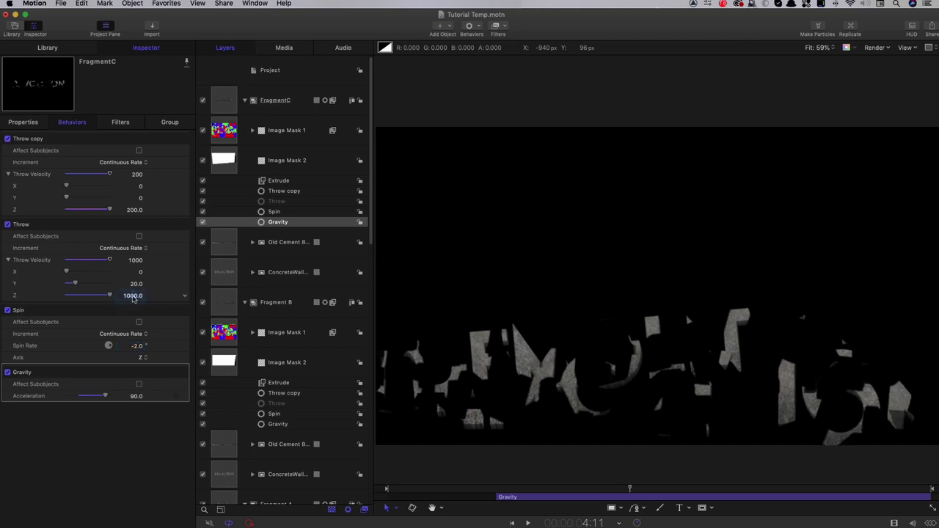
type("500")
key("Return")
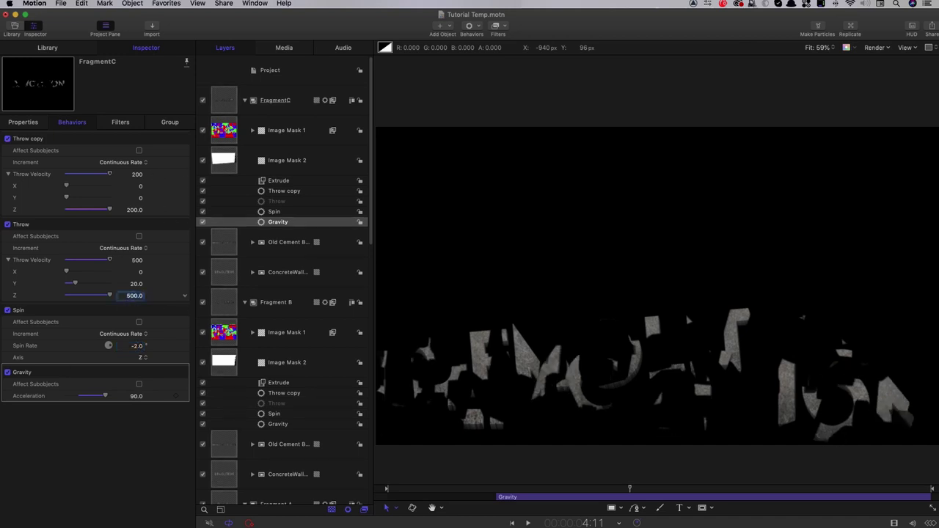
double_click(134, 284)
type("0")
double_click(135, 210)
type("250")
key("Return")
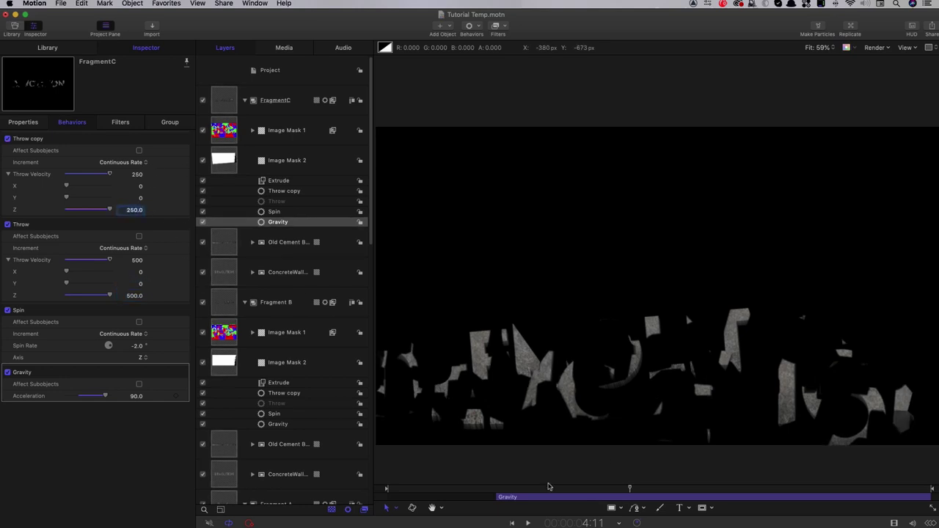
Step: Play back the logo animation to review how the fragment groups fall and fly apart
key("space")
mouse_move(638, 502)
left_mouse_down()
mouse_move(585, 493)
mouse_move(646, 493)
mouse_move(516, 496)
mouse_move(638, 496)
left_mouse_up()
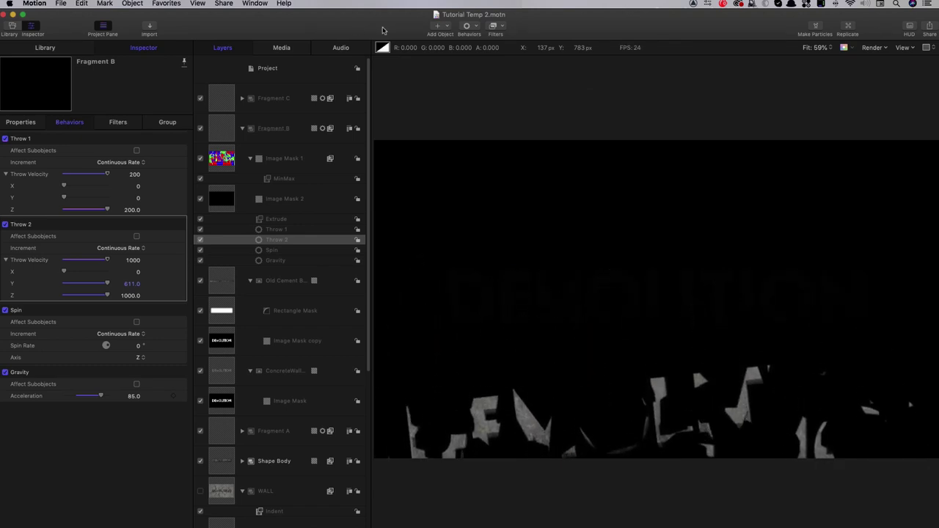
key("space")
key("space")
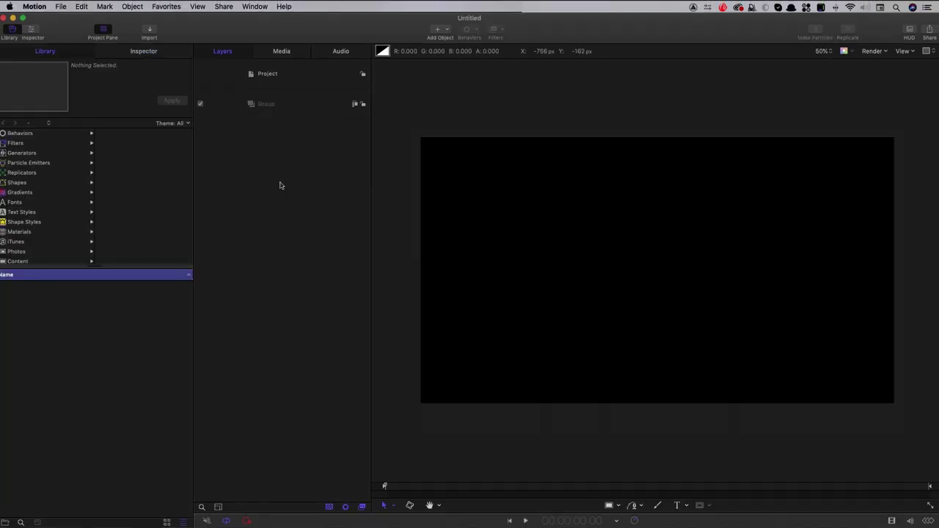
Step: Set the new untitled project's width and height to 150 pixels and fit the canvas to the window
key("super+j")
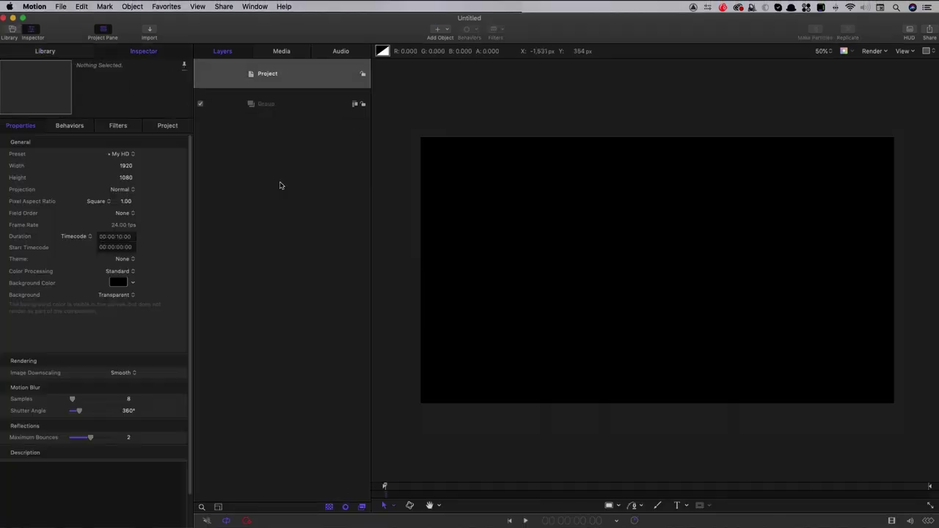
left_click(126, 166)
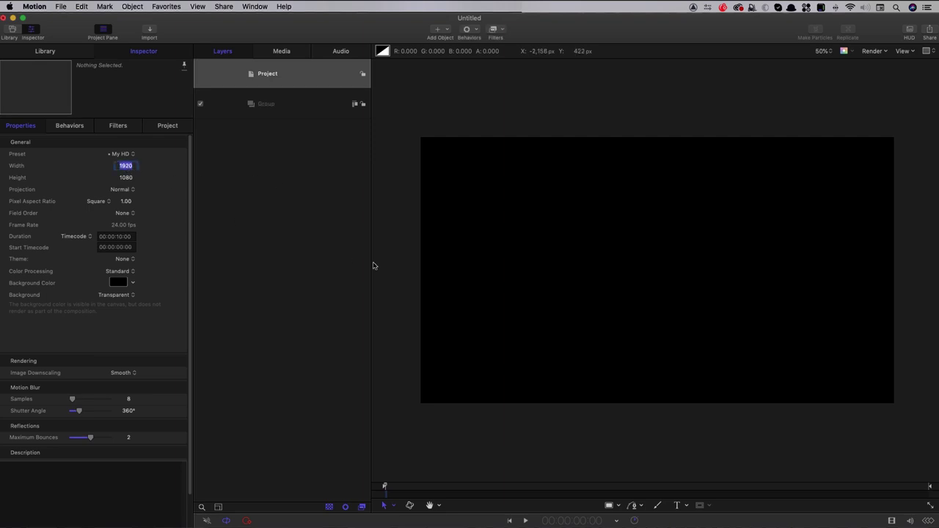
type("150")
key("Return")
type("150")
key("Return")
left_click(434, 278)
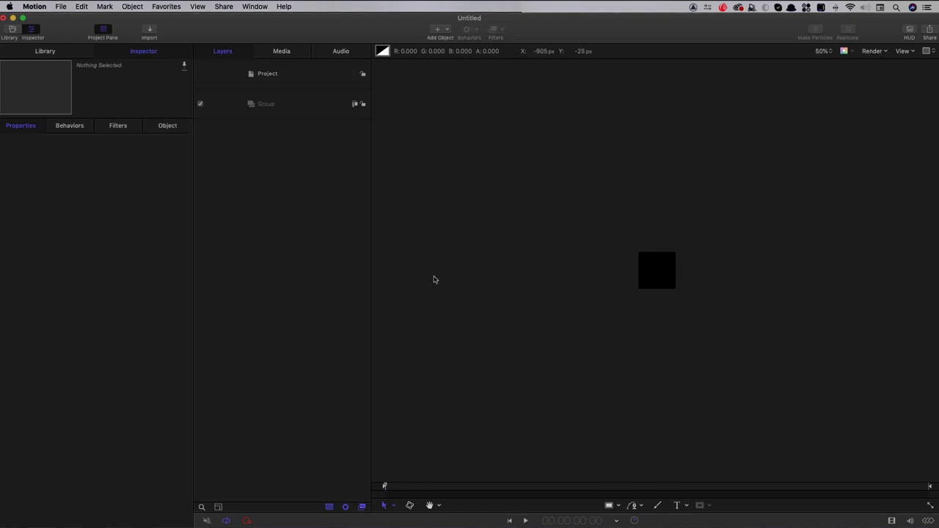
key("shift+z")
Step: Set the untitled project's duration to 00:00:01:00
left_click(270, 104)
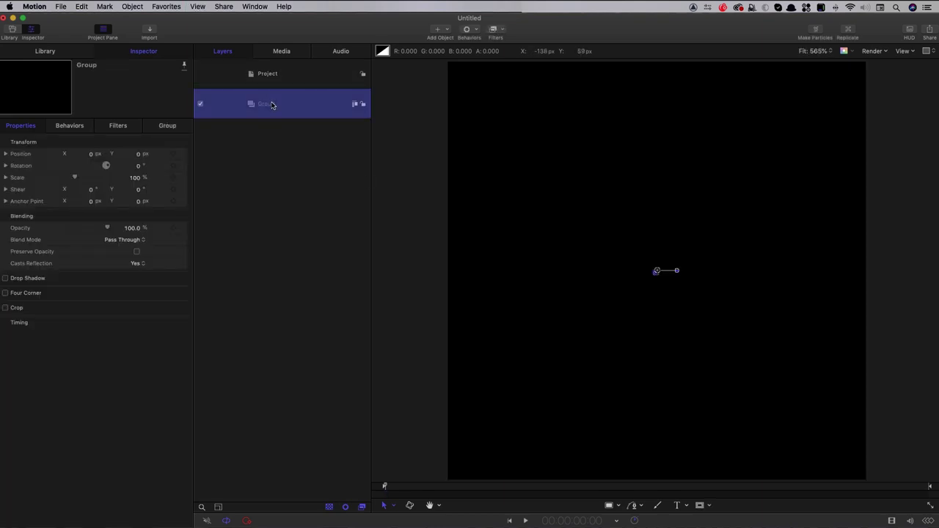
key("super+shift+a")
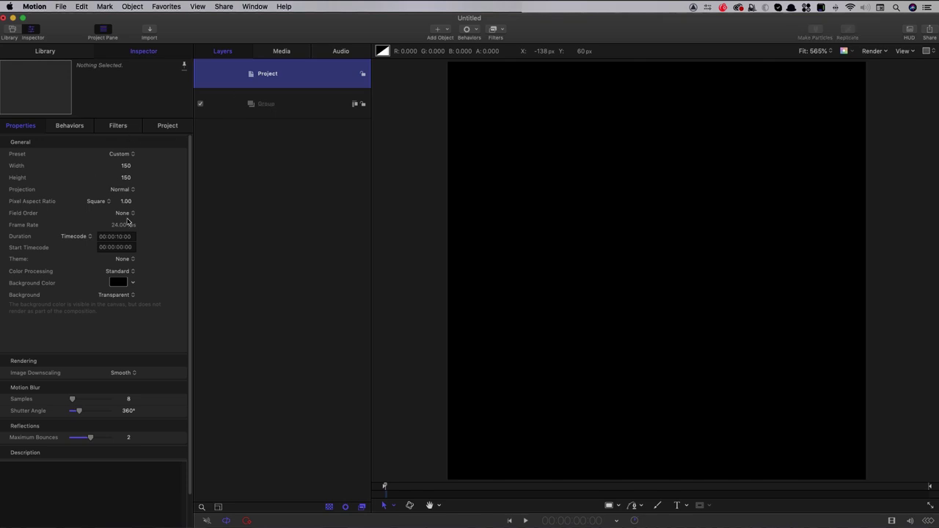
left_click(132, 237)
type("1")
key("Return")
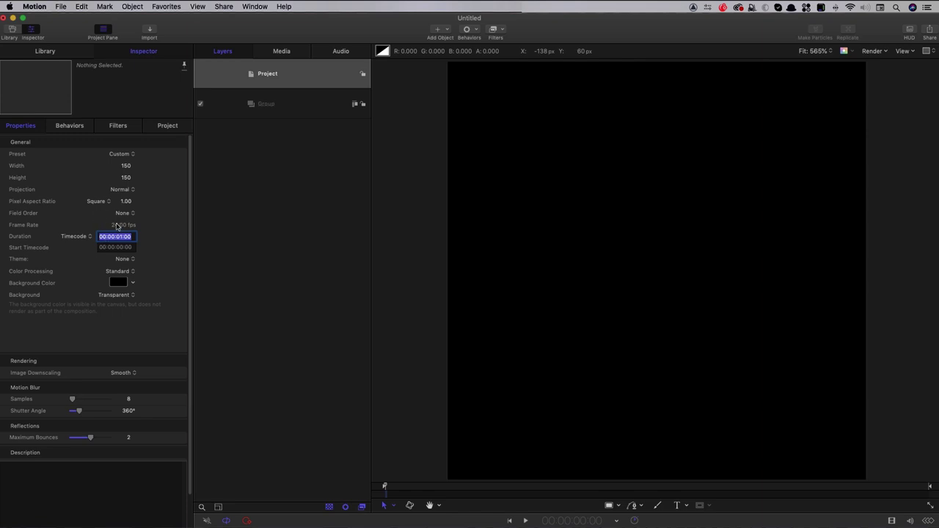
Step: Import the ConcreteWall.jpg image from the Textures folder into the project's empty group
left_click(405, 491)
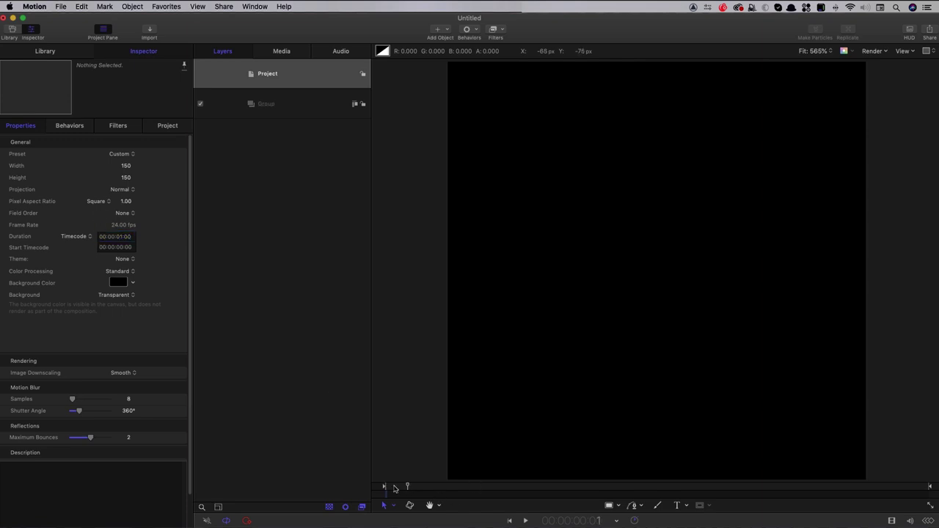
left_click(267, 105)
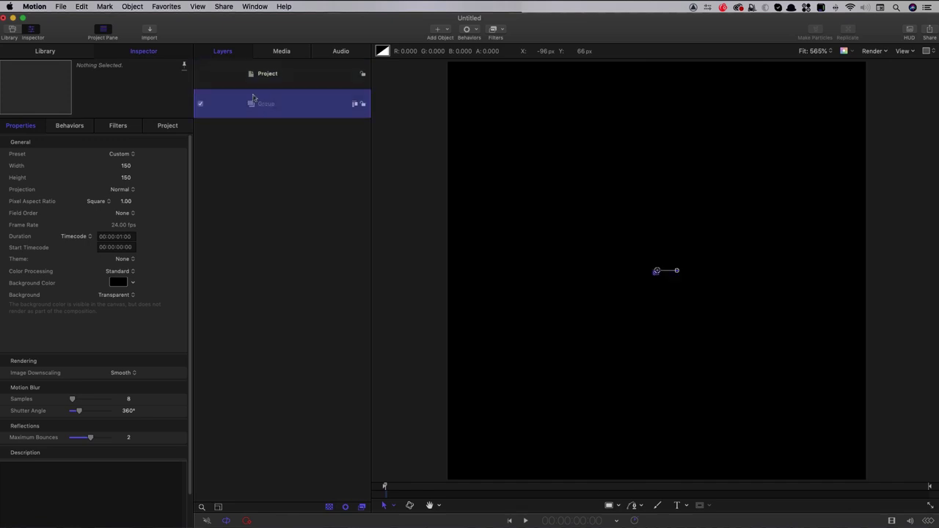
left_click(150, 29)
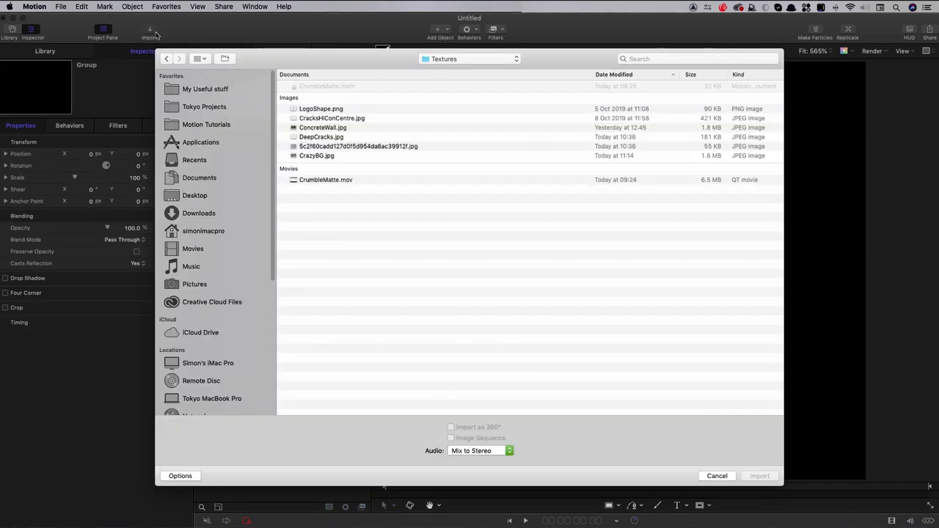
left_click(321, 127)
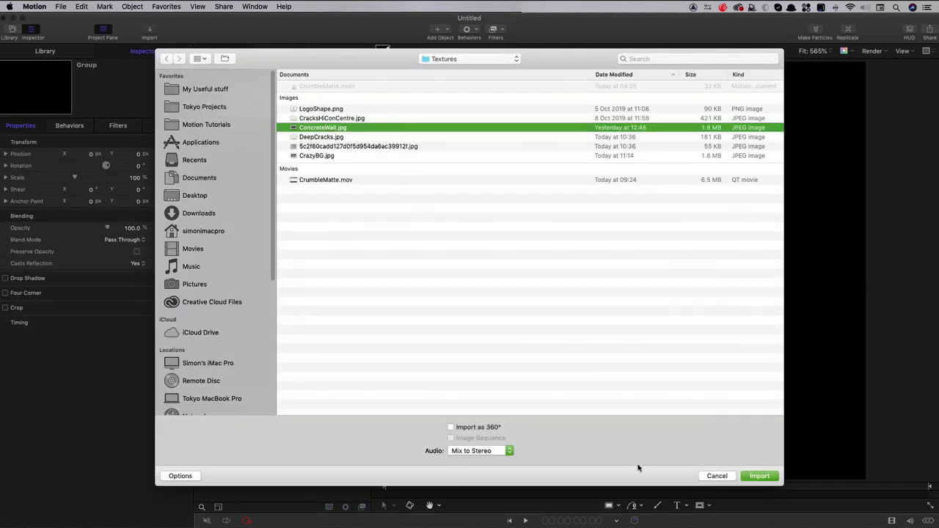
left_click(773, 476)
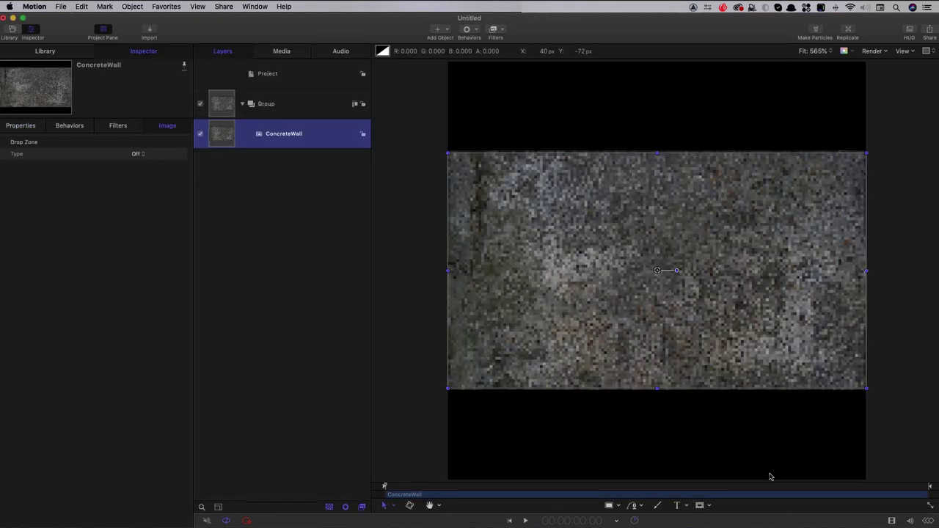
Step: Set the ConcreteWall image's scale to 100% so it fills the canvas
left_click(15, 126)
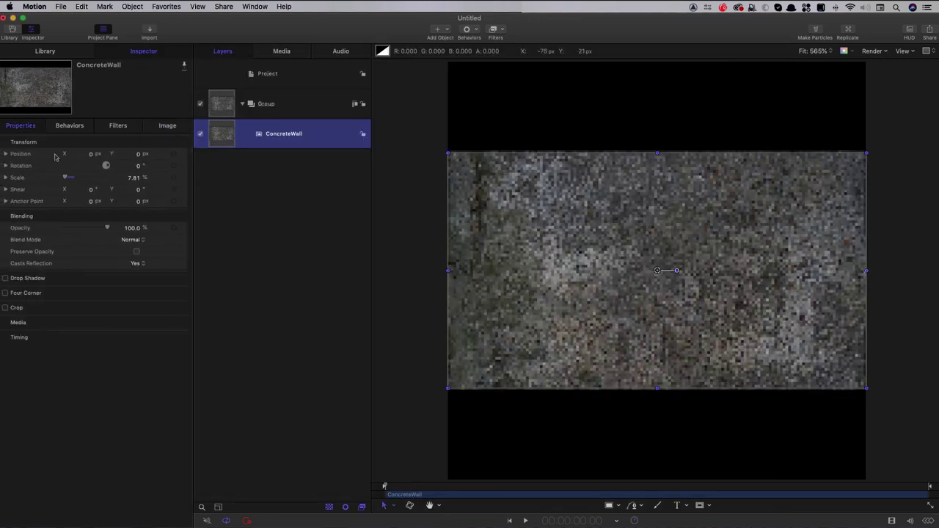
left_click(133, 179)
type("100")
key("Return")
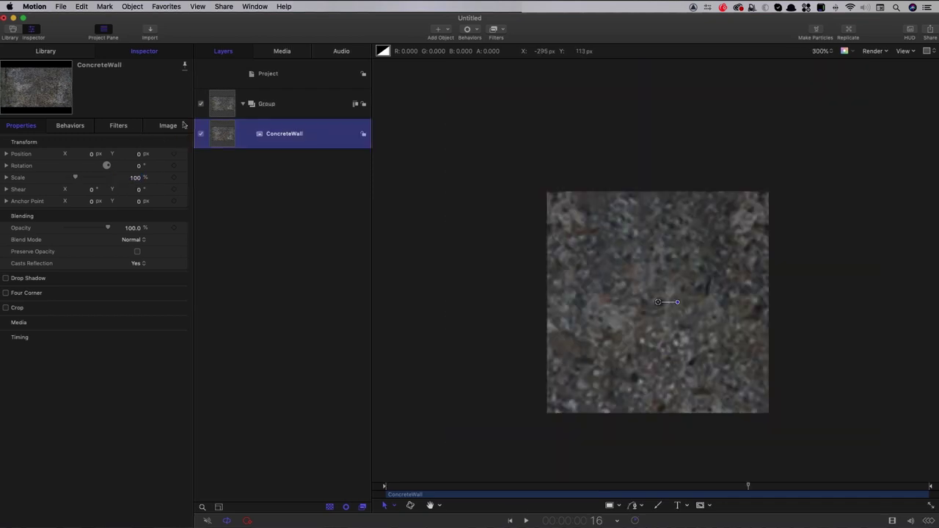
Step: Draw a closed, irregular rock-shaped freehand mask on the group, covering most of the concrete texture
left_click(227, 107)
left_click(700, 505)
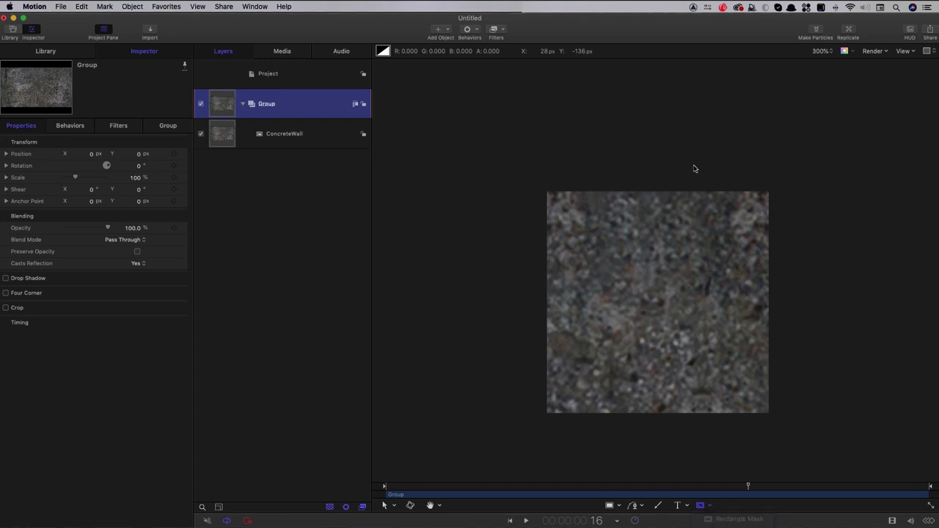
mouse_move(661, 208)
left_mouse_down()
mouse_move(629, 207)
mouse_move(597, 235)
mouse_move(574, 303)
left_mouse_up()
mouse_move(571, 359)
left_mouse_down()
mouse_move(718, 407)
mouse_move(735, 392)
mouse_move(733, 242)
mouse_move(700, 255)
mouse_move(694, 235)
mouse_move(656, 210)
left_mouse_up()
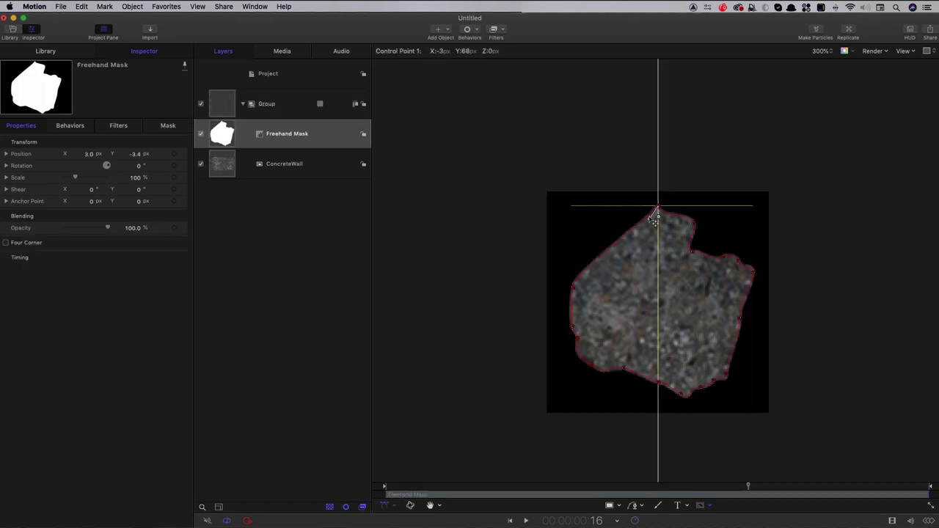
Step: Add a Wriggle Shape behavior to the freehand mask and set its amount to 3
left_click(218, 132)
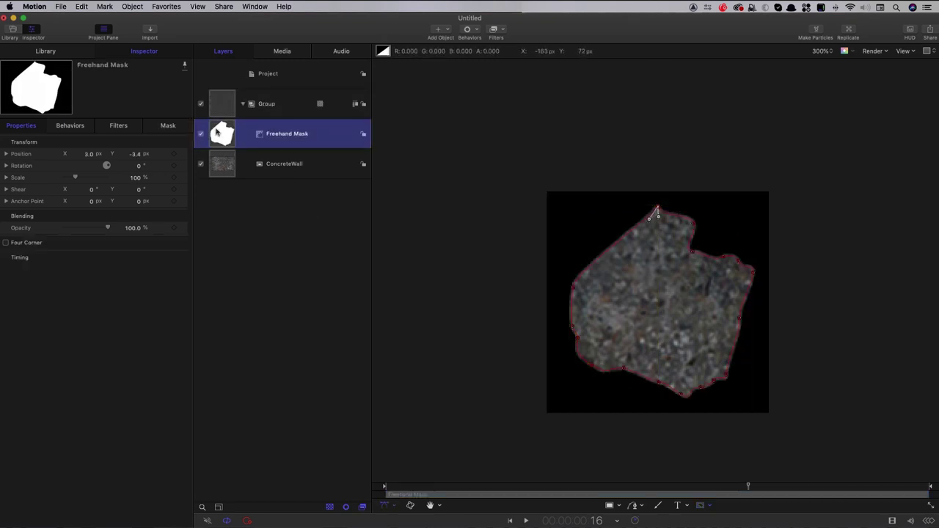
left_click(476, 30)
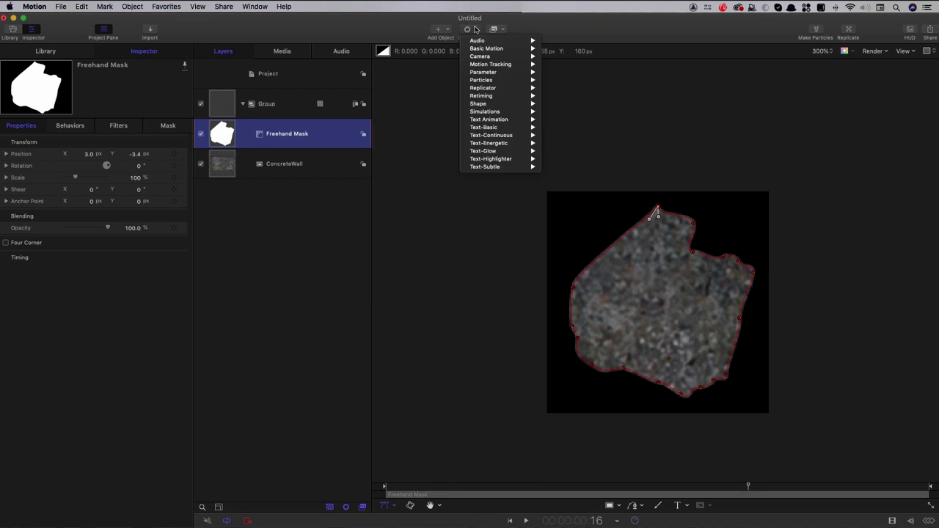
mouse_move(484, 104)
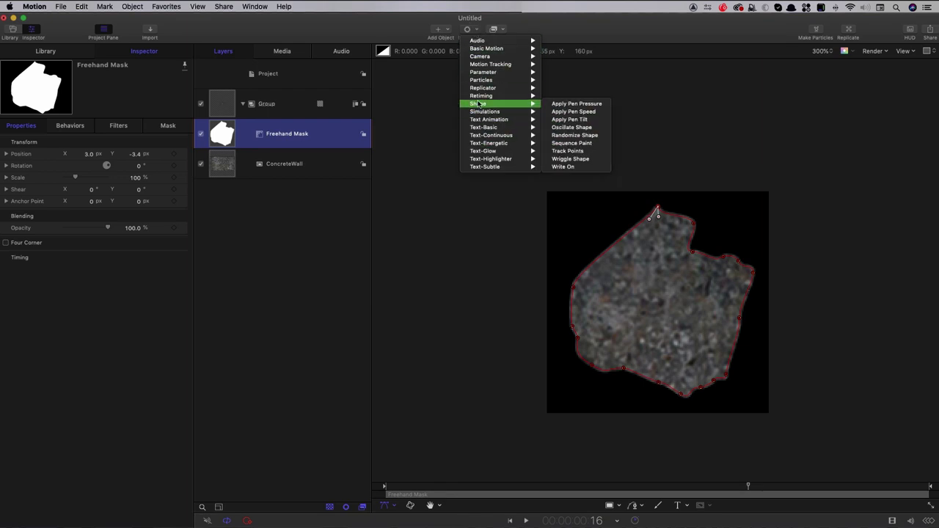
left_click(571, 158)
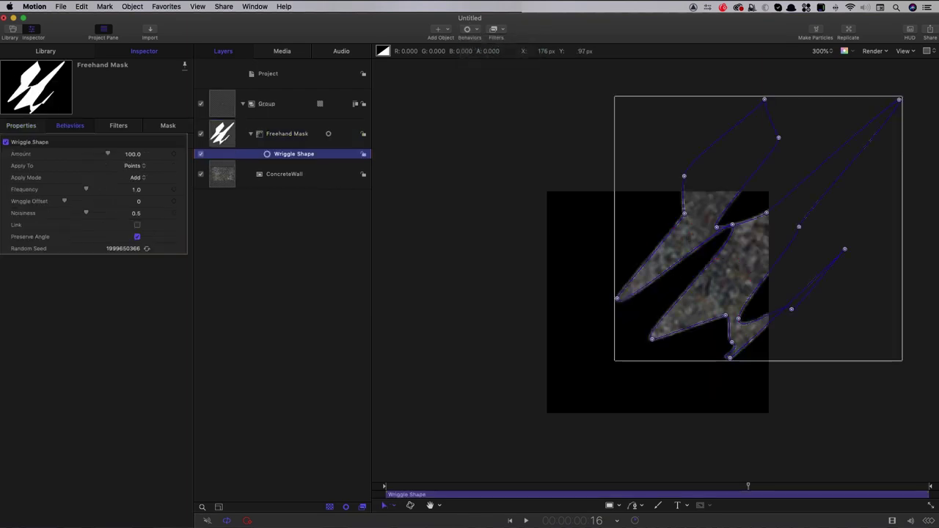
left_click(133, 155)
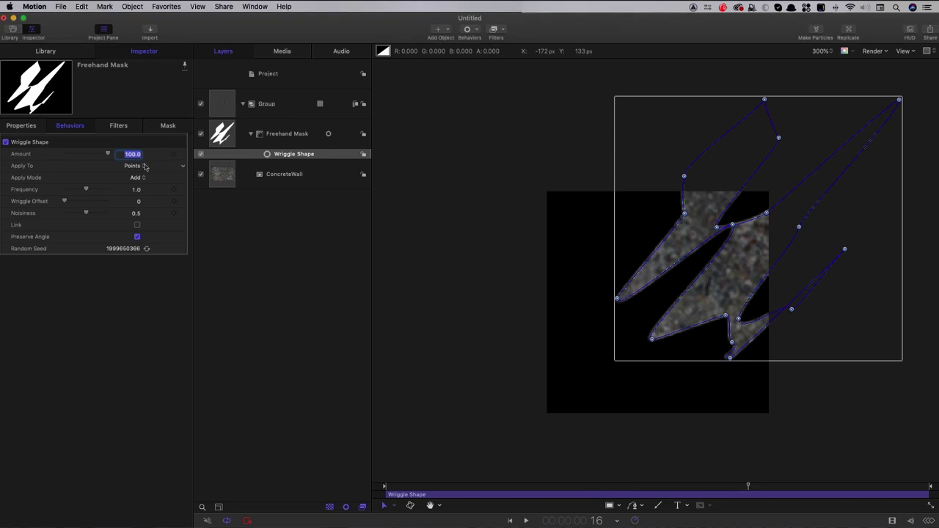
type("3")
key("Return")
Step: Set Wriggle Shape to Add and Subtract with frequency 0.1 and noisiness 1.0, and scrub through the changing outline
left_click(138, 177)
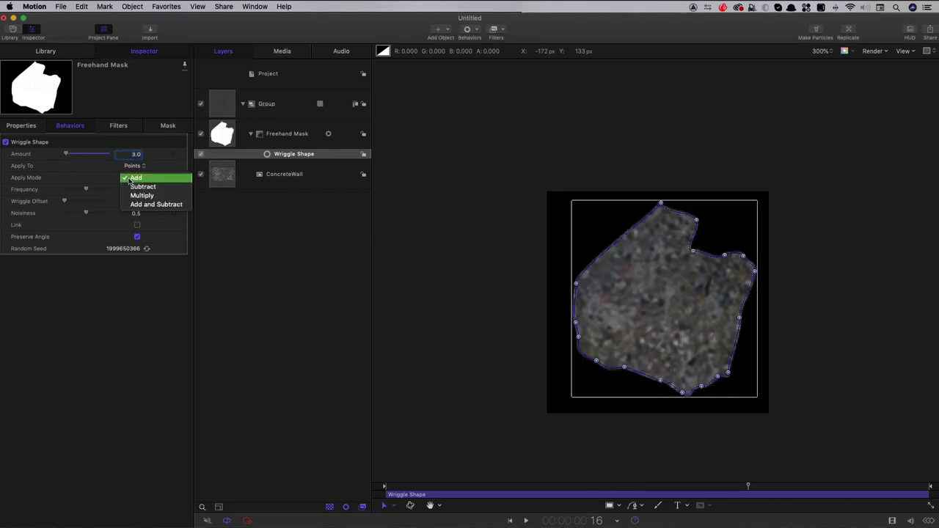
left_click(134, 203)
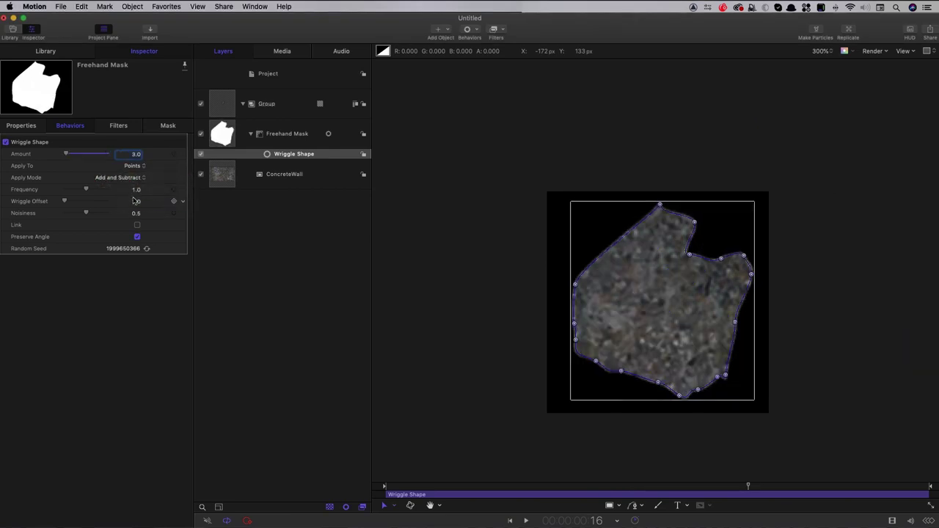
double_click(136, 191)
type("0.1")
key("Tab")
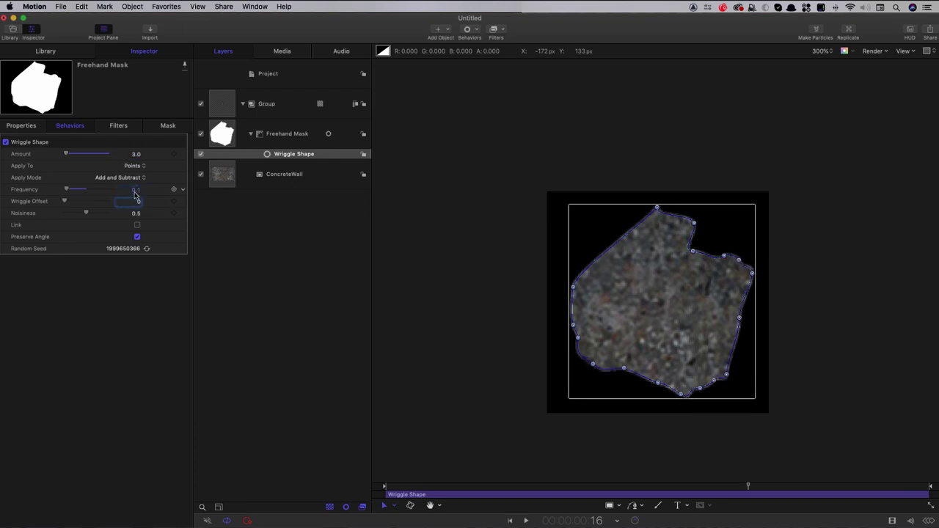
left_click_drag(87, 212, 193, 213)
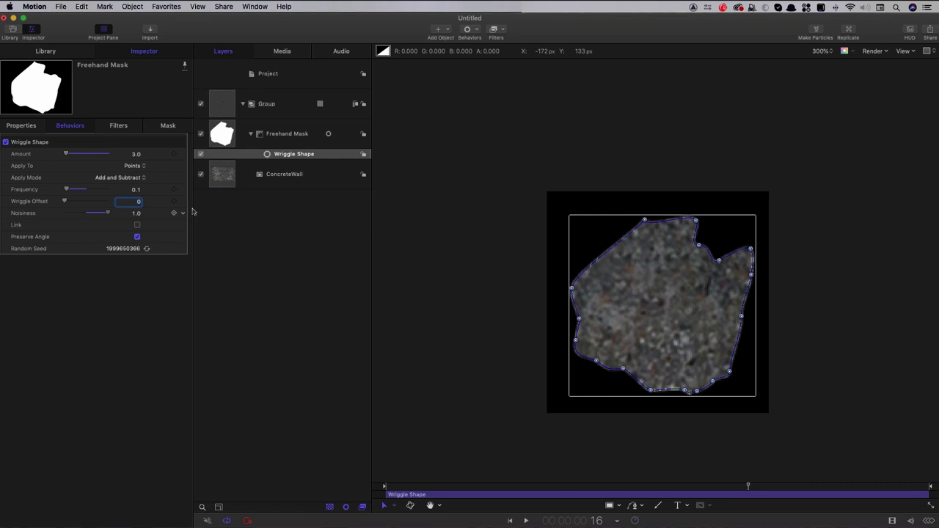
left_click_drag(389, 489, 883, 504)
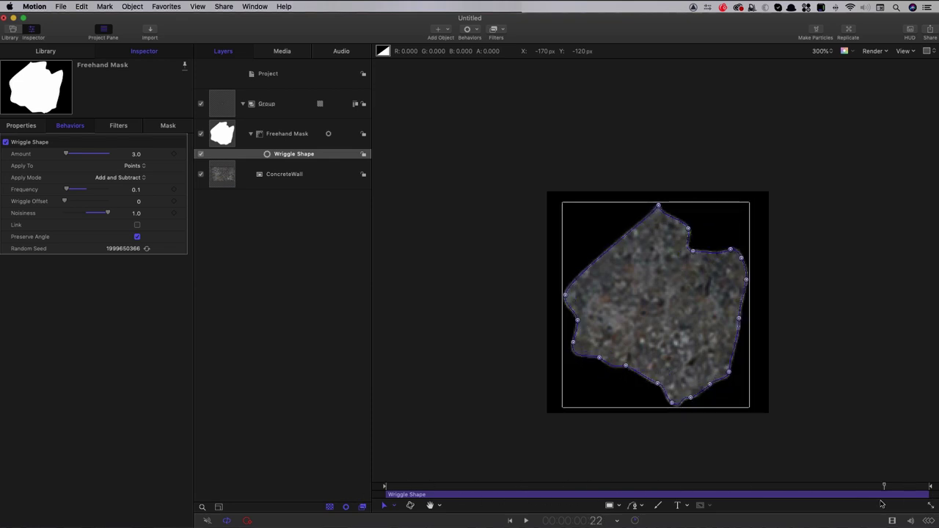
Step: Add a Randomize parameter behavior to the freehand mask's Y scale with an amount of 30%
key("F1")
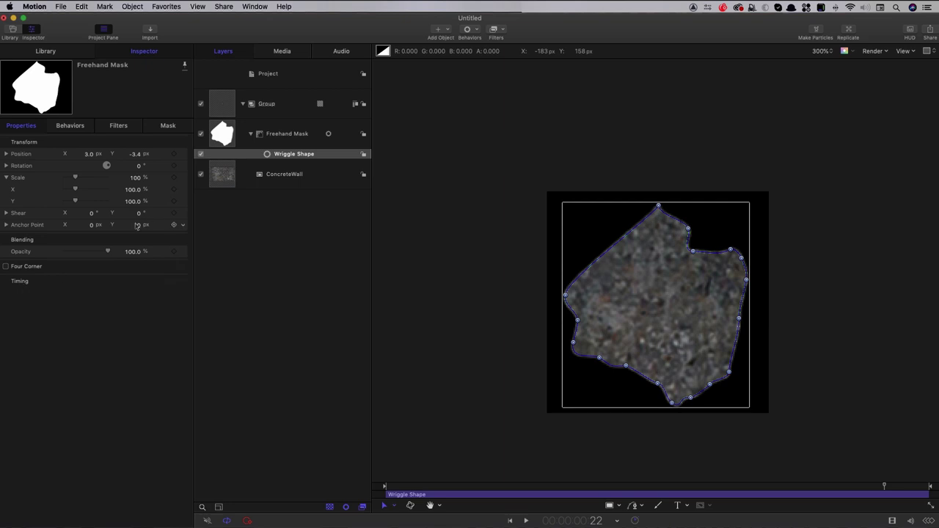
right_click(183, 202)
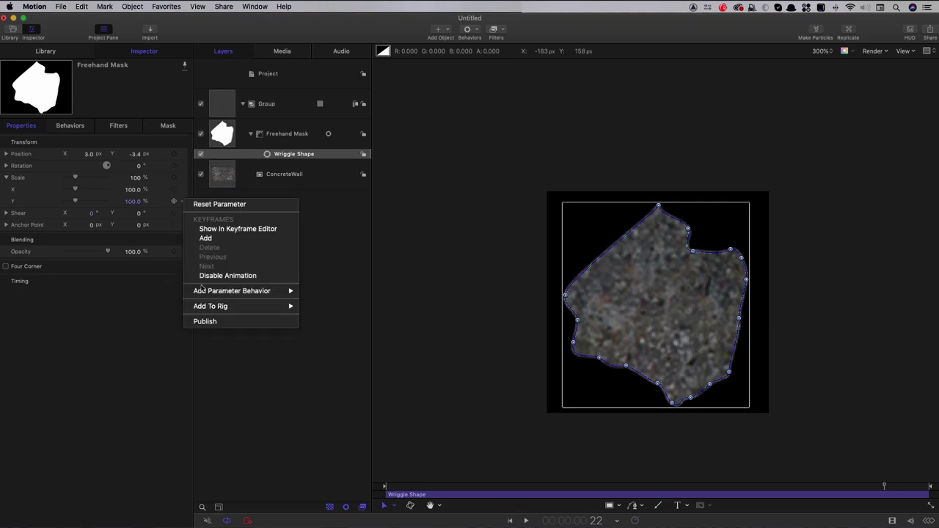
mouse_move(203, 290)
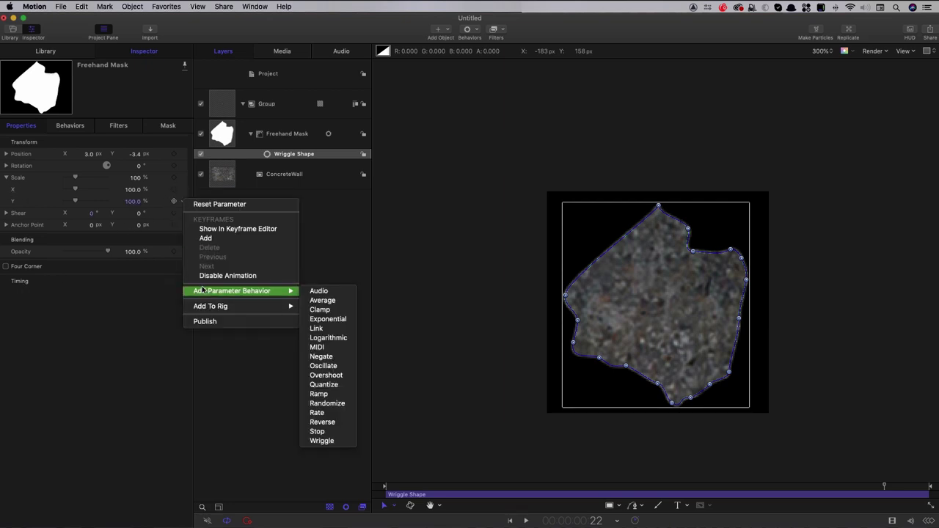
left_click(327, 403)
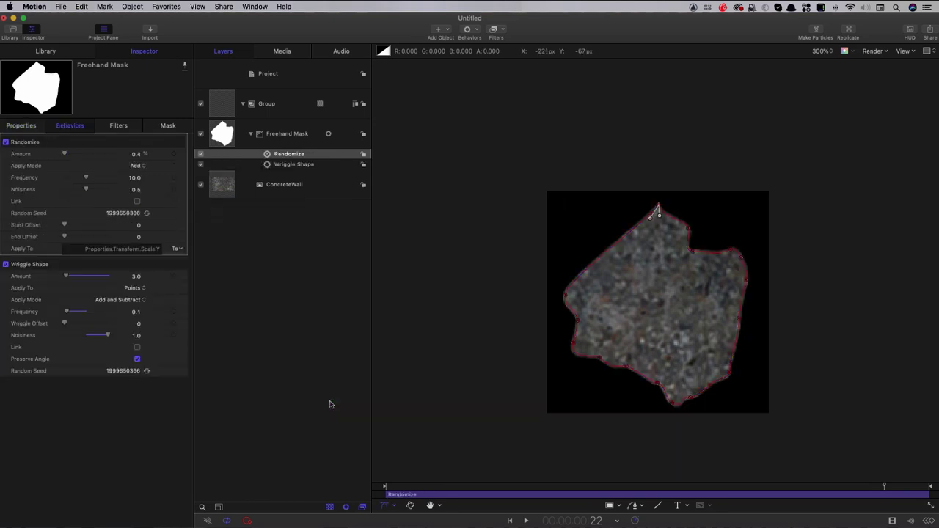
left_click(136, 154)
type("30")
key("Return")
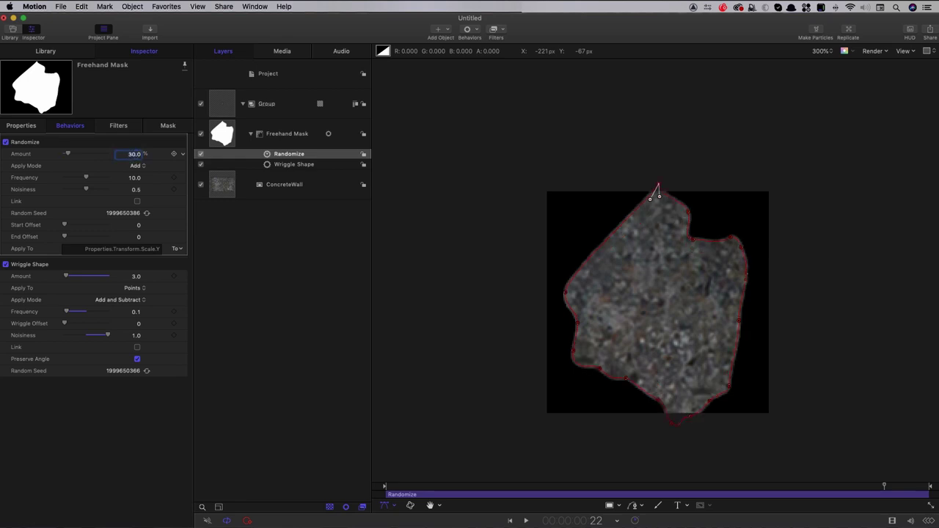
Step: Set the Y-scale Randomize behavior to Subtract mode with noisiness 1.0, and scrub through the result
left_click(136, 166)
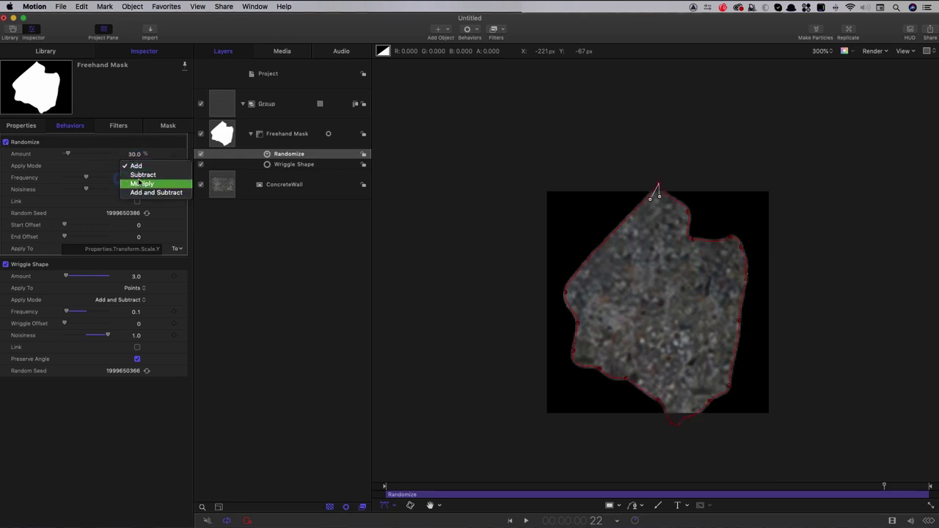
left_click(143, 174)
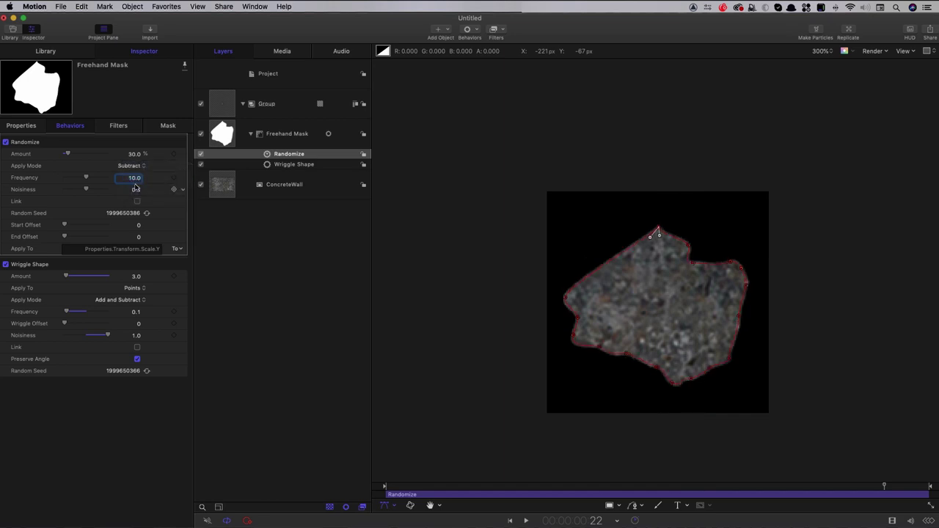
left_click_drag(88, 190, 146, 193)
left_click_drag(410, 486, 613, 487)
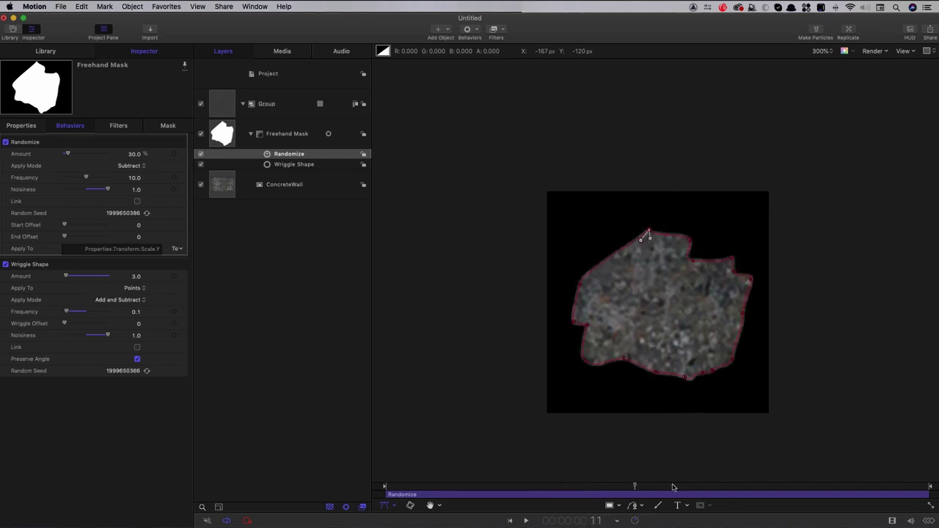
Step: Apply the Crystallize stylize filter to the freehand mask to roughen the rock's edges
left_click(660, 308)
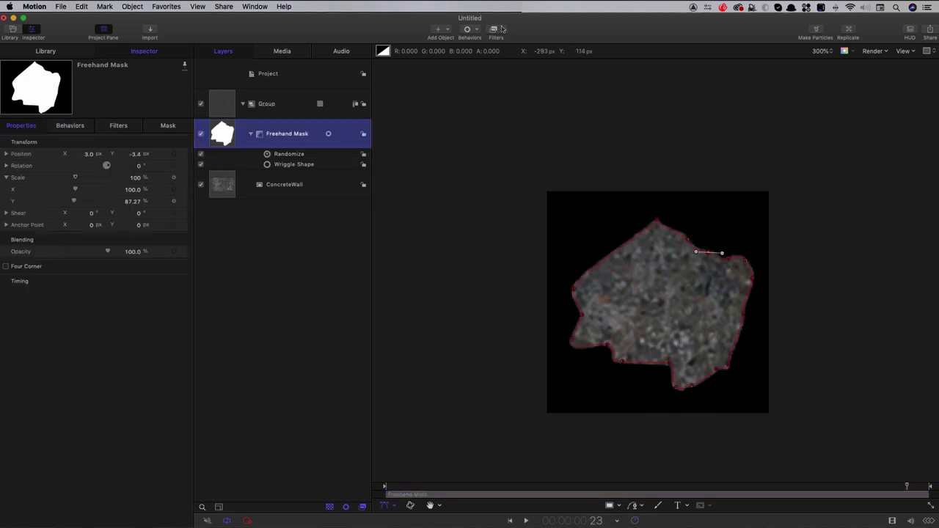
left_click(502, 29)
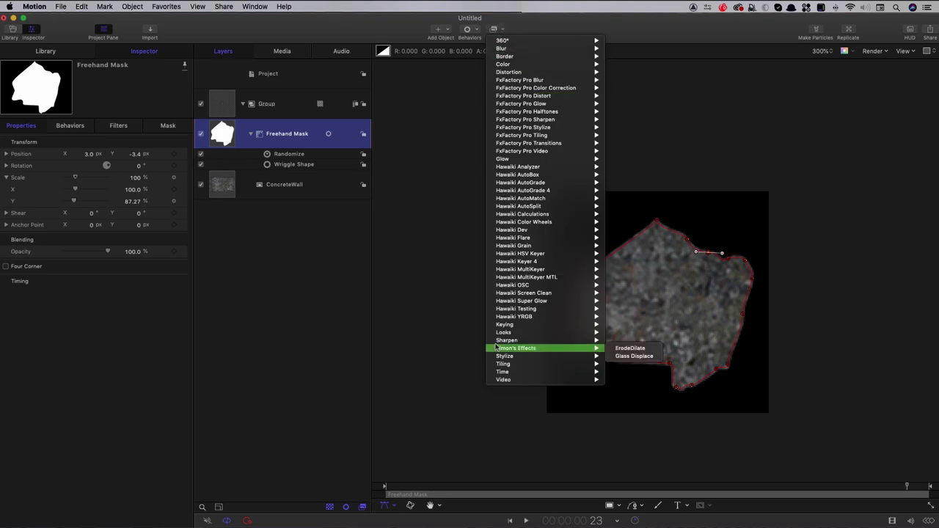
mouse_move(501, 357)
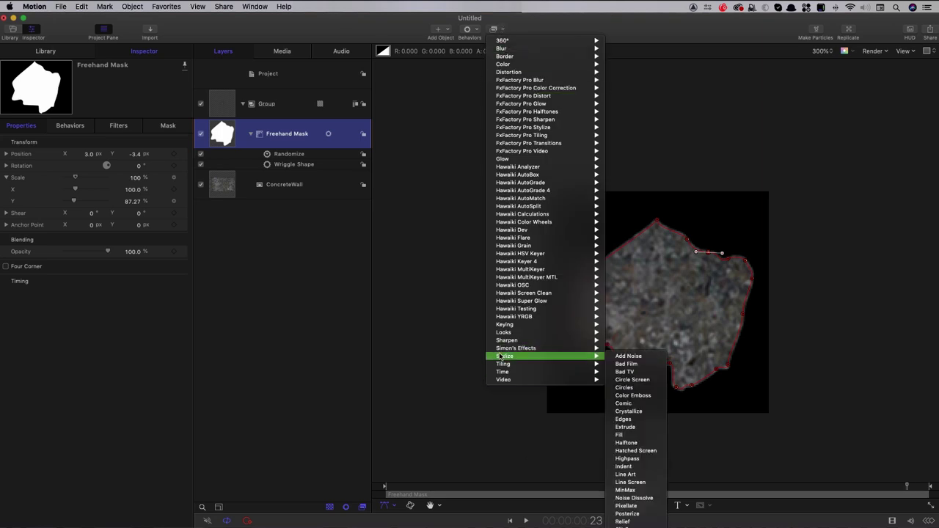
left_click(631, 411)
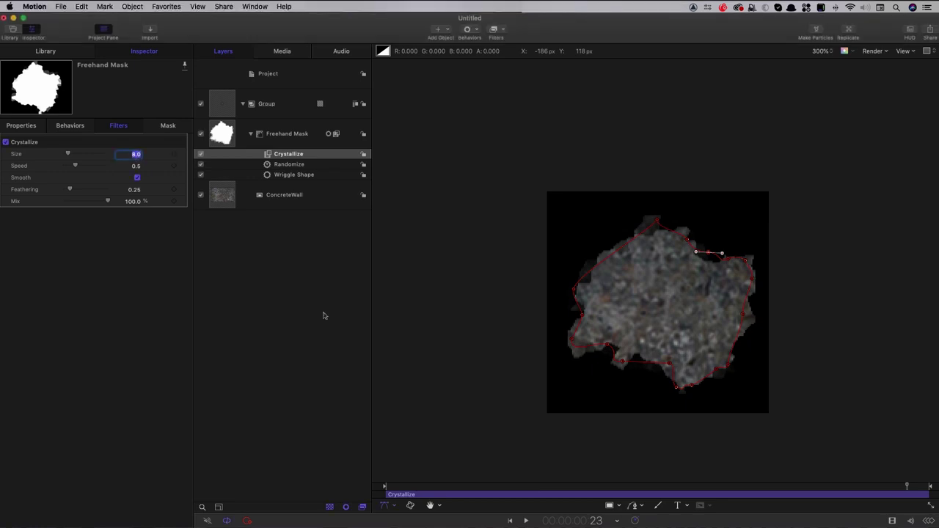
Step: Add a Randomize parameter behavior to the ConcreteWall image's position
left_click(219, 201)
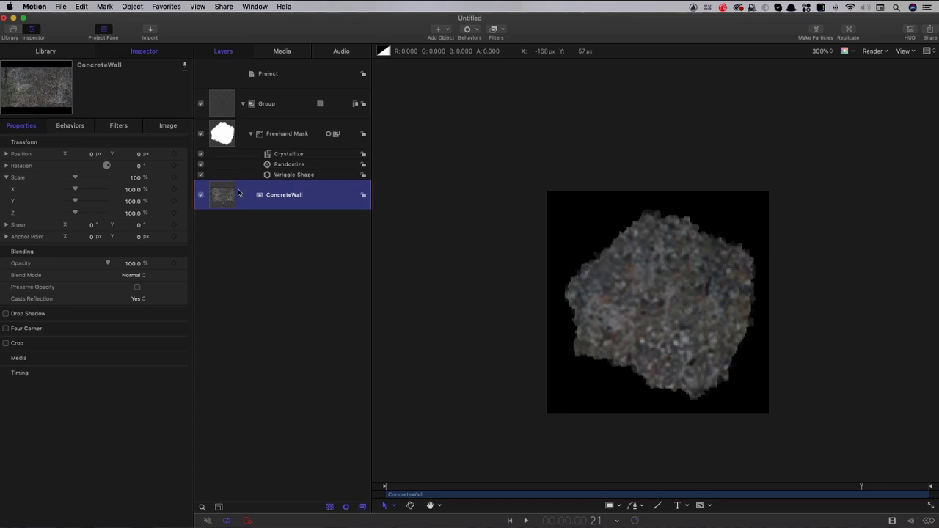
left_click(184, 154)
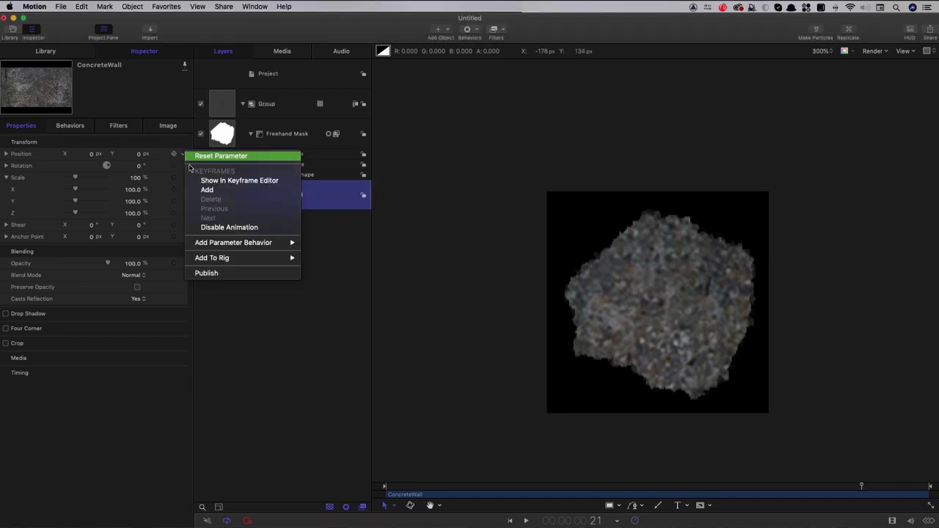
mouse_move(235, 244)
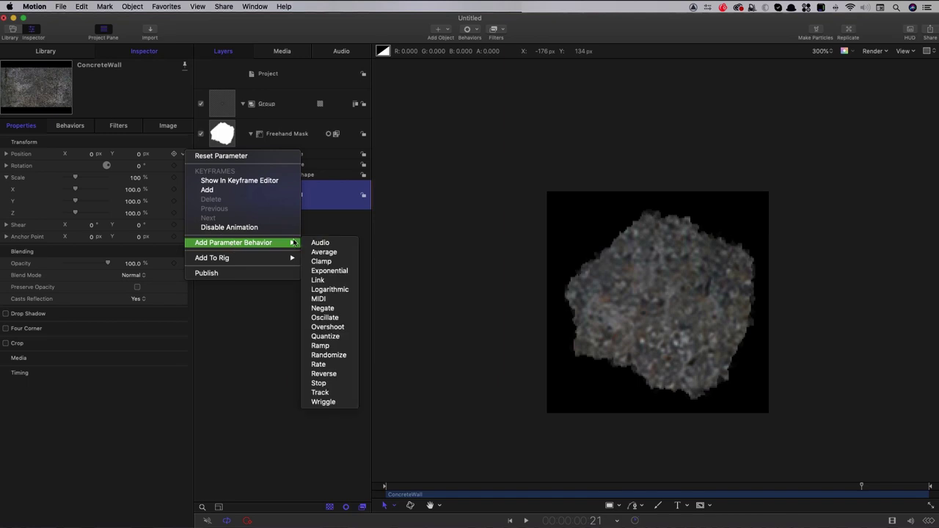
left_click(327, 355)
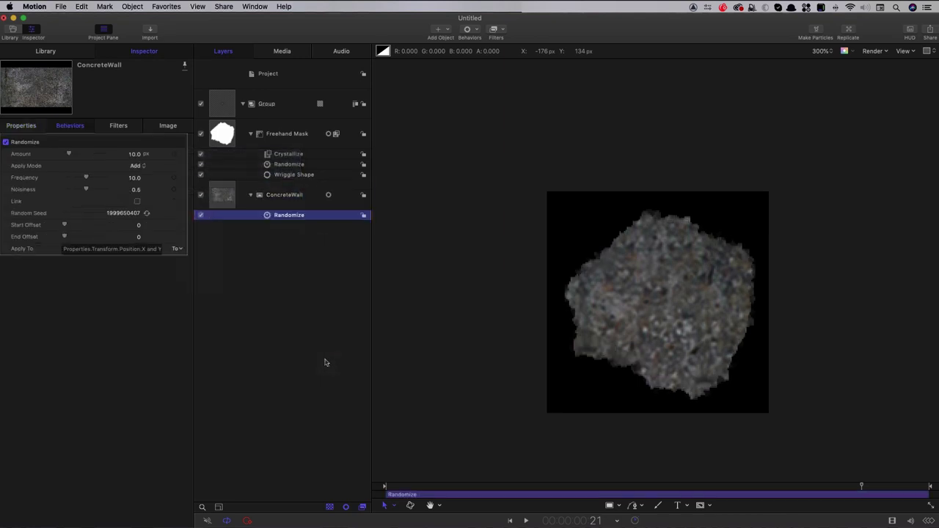
Step: Set the ConcreteWall position Randomize behavior to an amount of 300 px in Add and Subtract mode, and scrub through the result
left_click(133, 154)
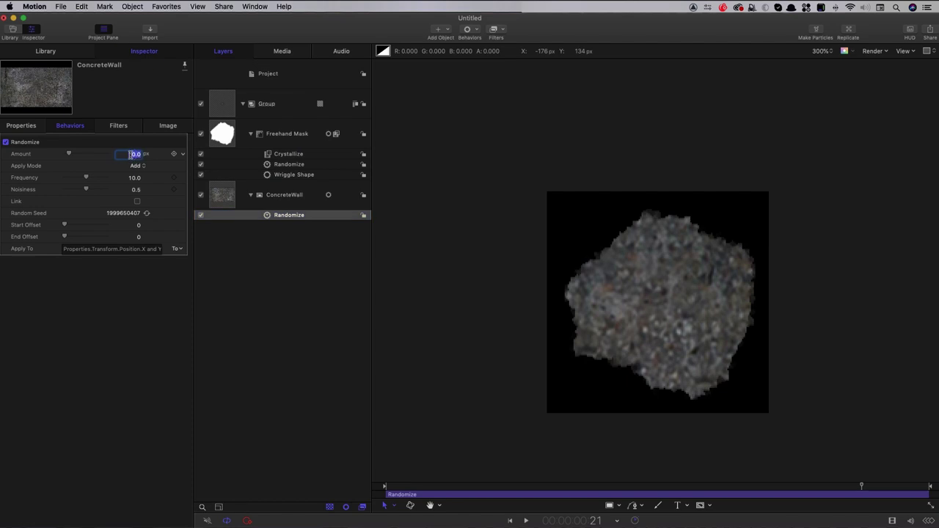
type("300")
key("Return")
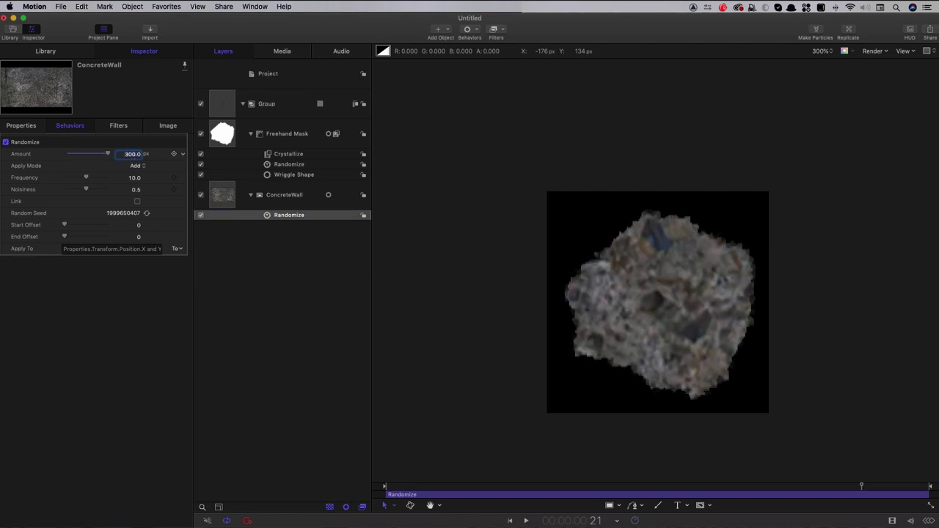
left_click(137, 166)
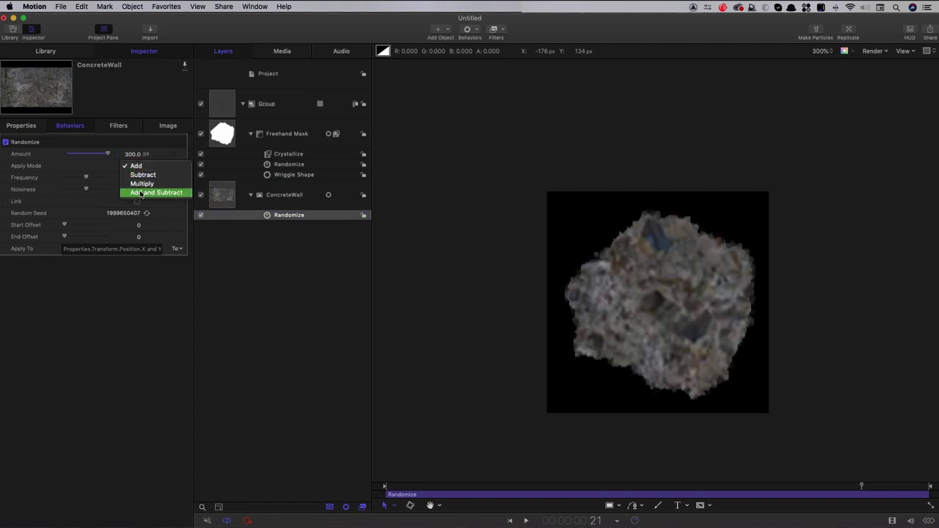
left_click(146, 193)
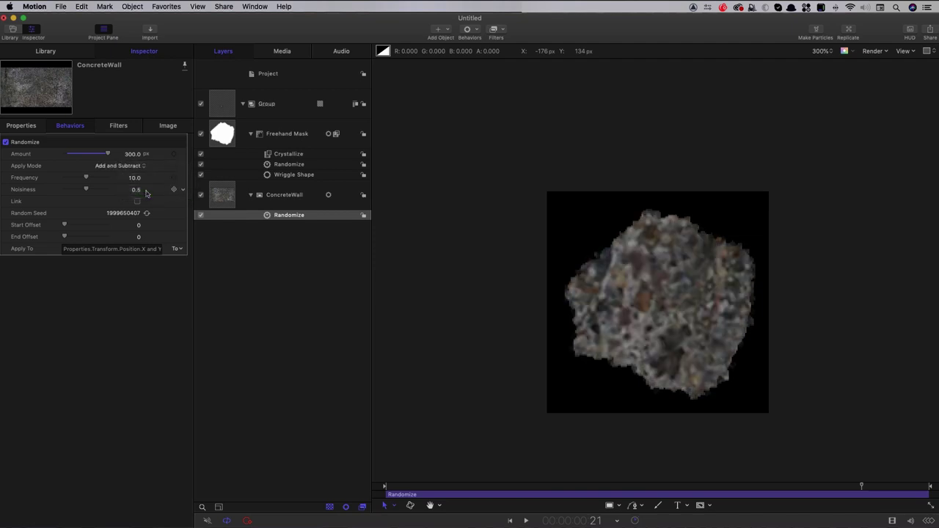
left_click_drag(387, 487, 499, 489)
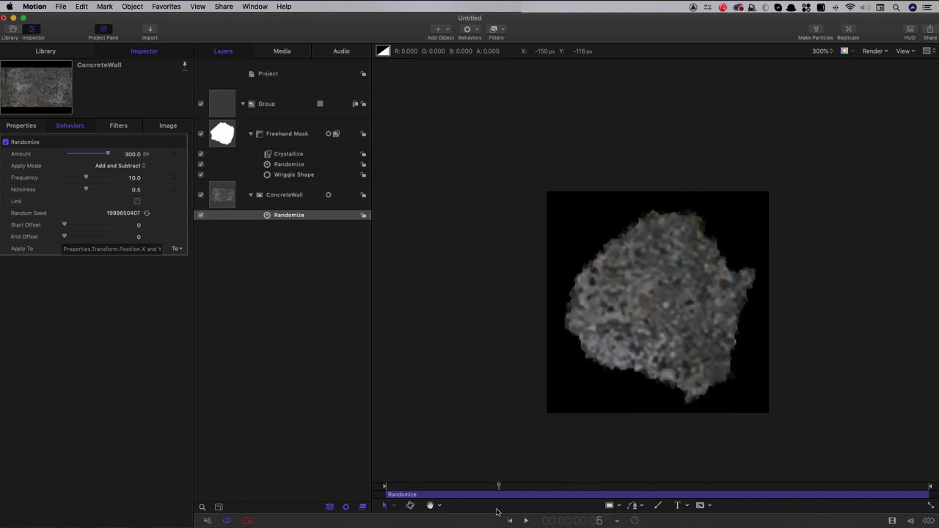
Step: Export the rock animation as an Apple ProRes 4444 movie named RubbleTextures in the Textures folder
left_click(224, 6)
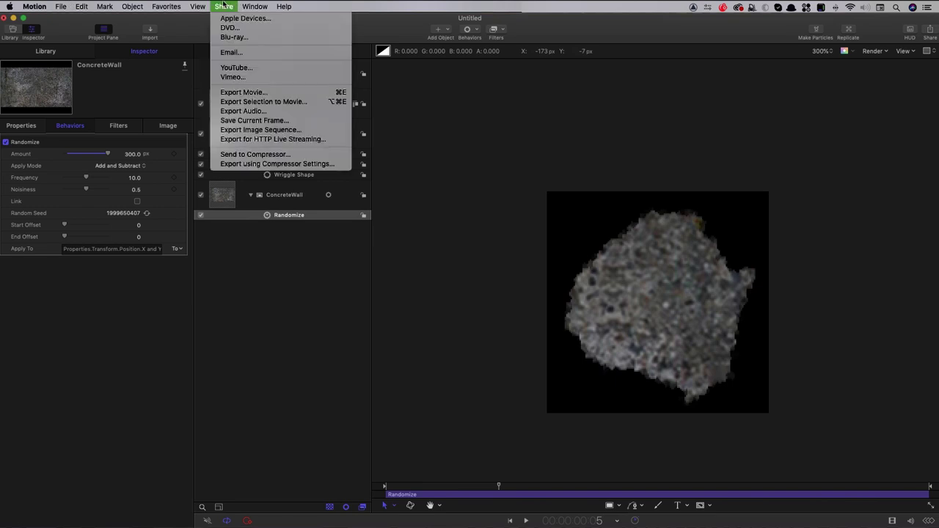
left_click(269, 93)
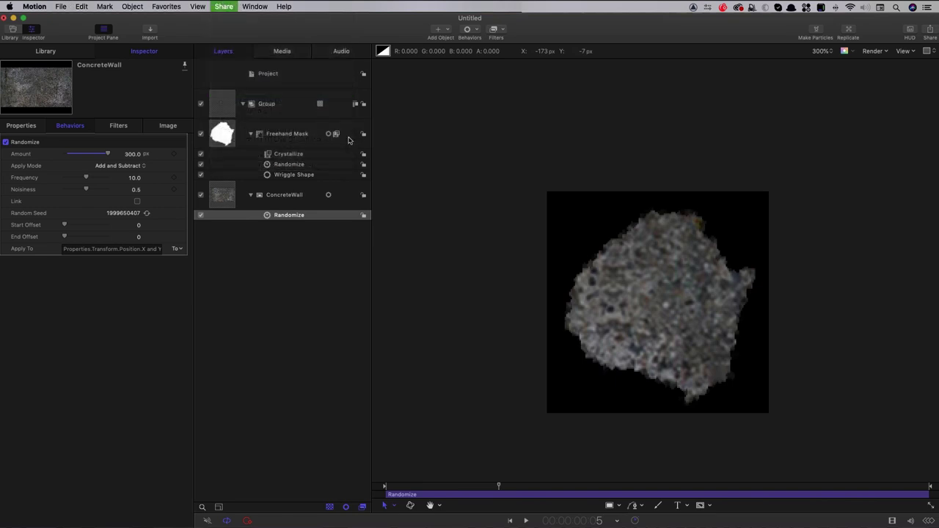
left_click(420, 192)
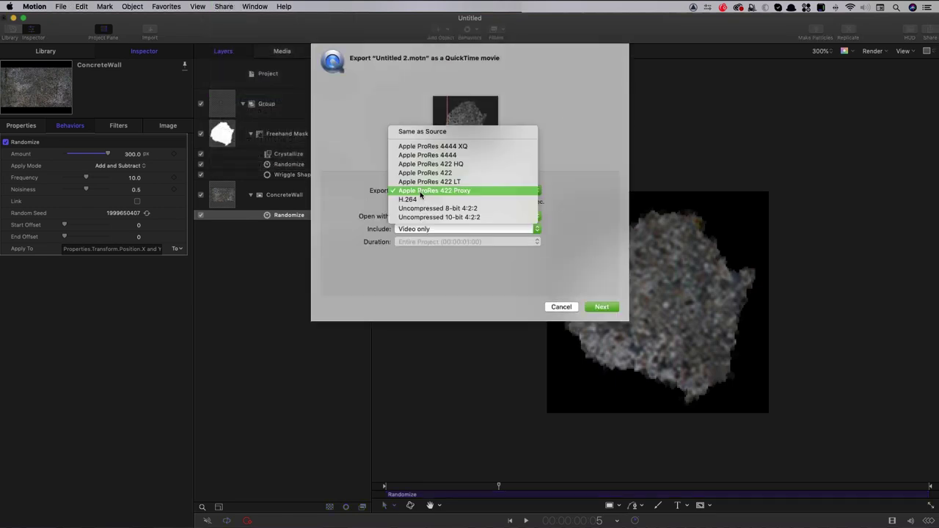
left_click(435, 155)
left_click(603, 307)
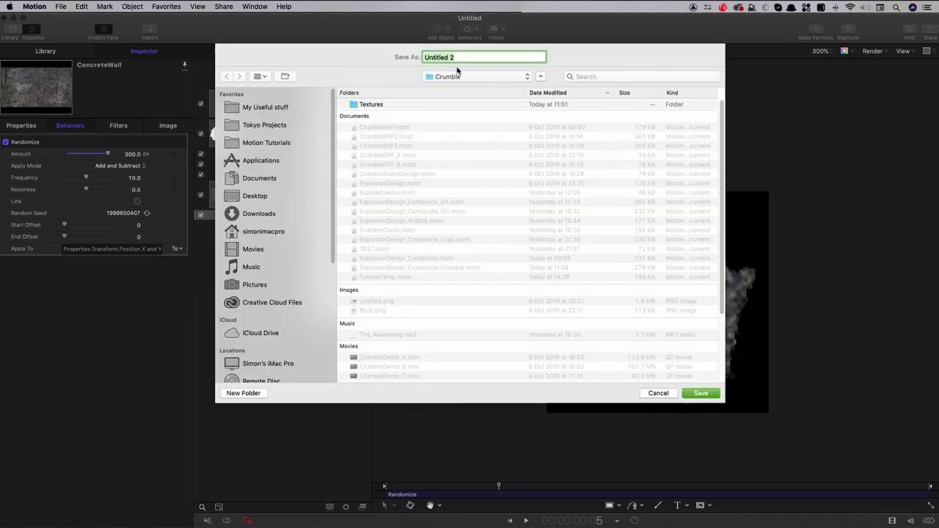
double_click(370, 99)
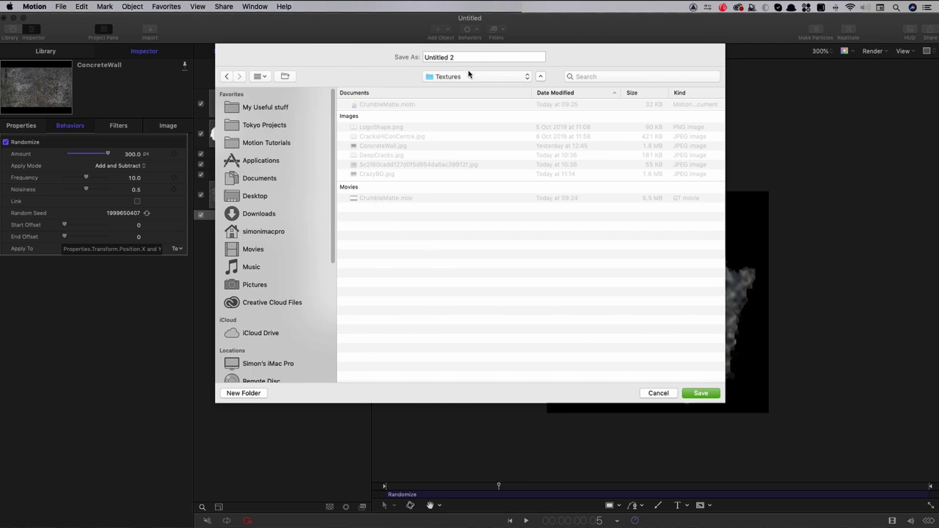
left_click_drag(469, 57, 400, 57)
type("RubbleMatte")
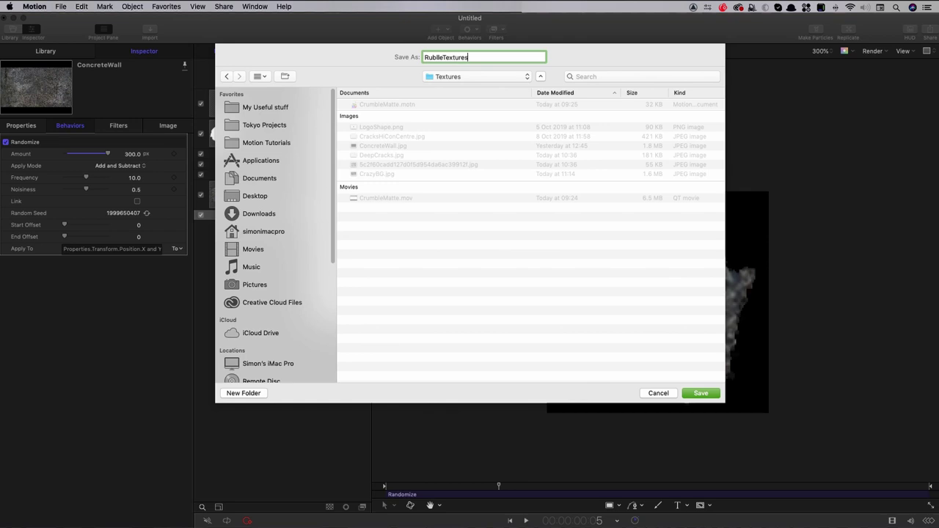
key("Return")
Step: Save the rock project as RubbleMaker in the Textures folder
left_click(61, 6)
left_click(76, 80)
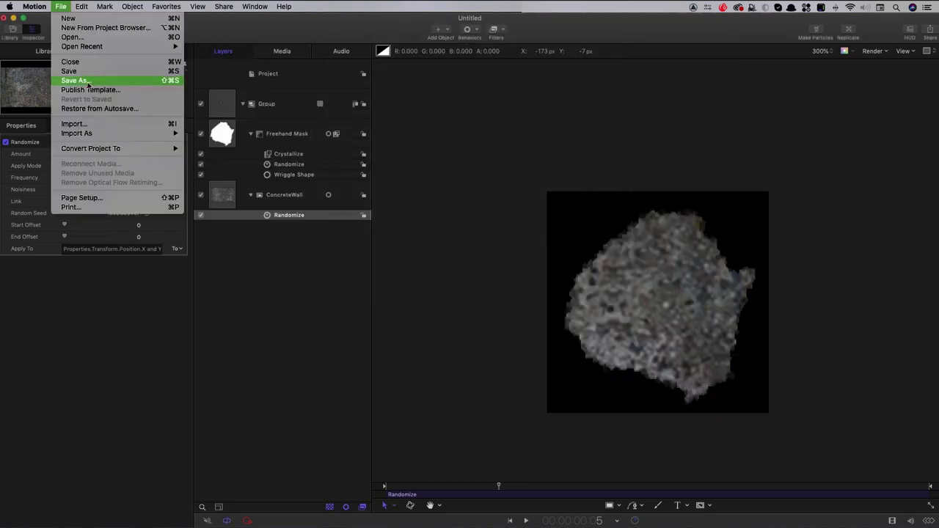
type("RubbleMa")
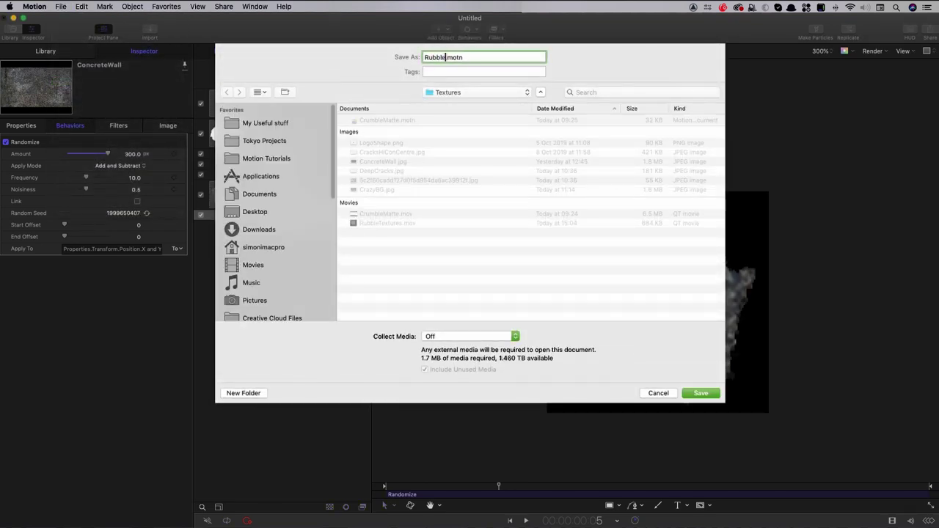
type("ker")
key("Return")
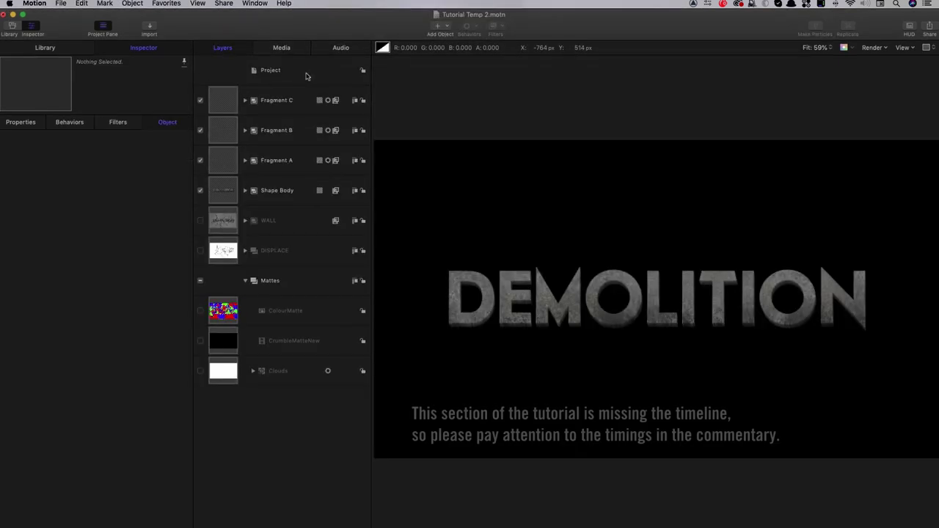
Step: In the Tutorial Temp 2 project, create a new group above Fragment C and name it Particles
left_click(307, 79)
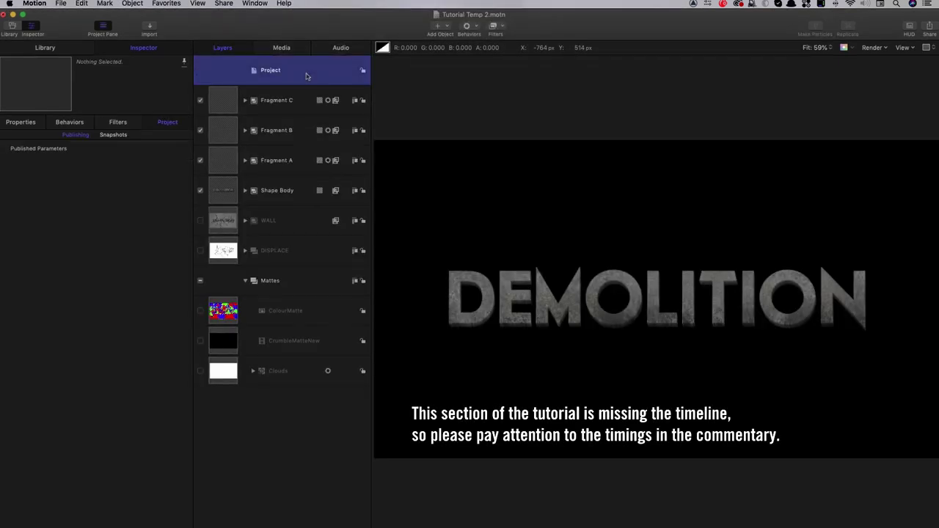
left_click(132, 3)
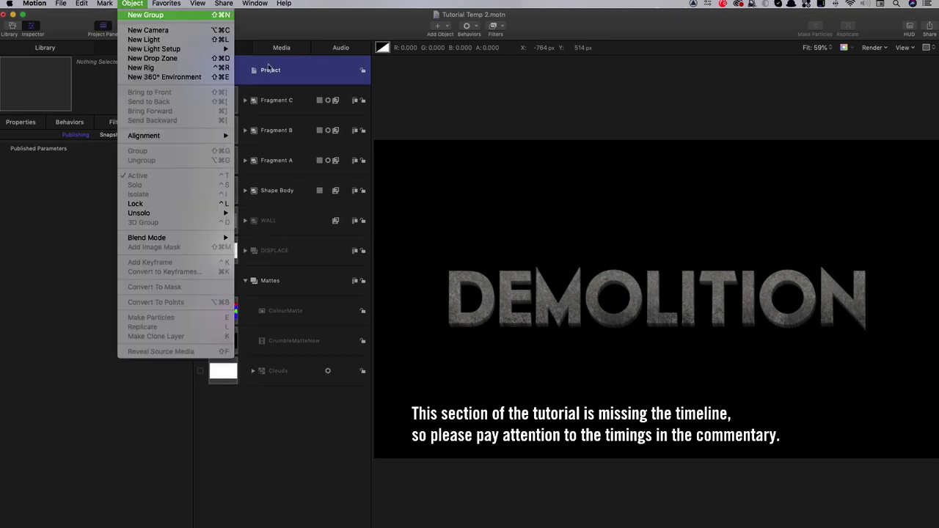
left_click(136, 14)
double_click(271, 100)
type("Particles")
key("Return")
Step: Import RubbleTextures.mov into the Particles group and make a particle emitter from it
left_click(157, 34)
left_click(334, 221)
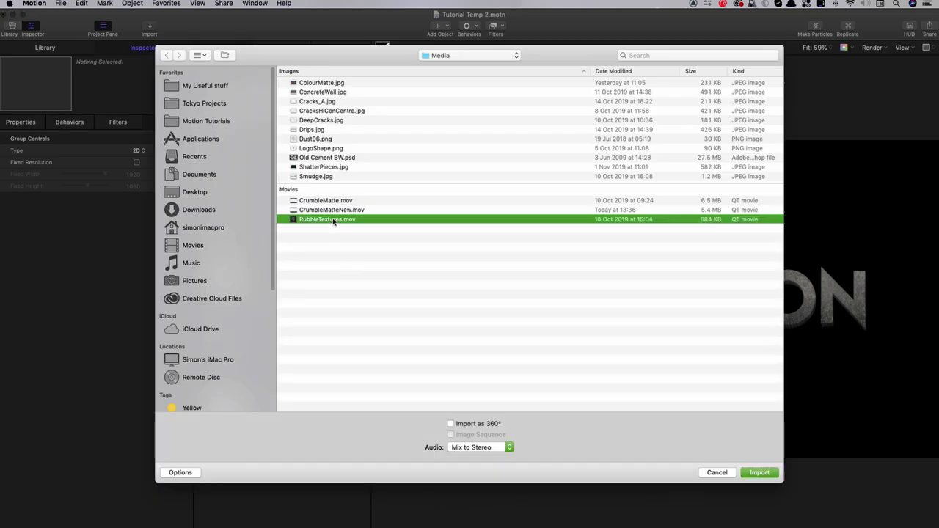
left_click(761, 473)
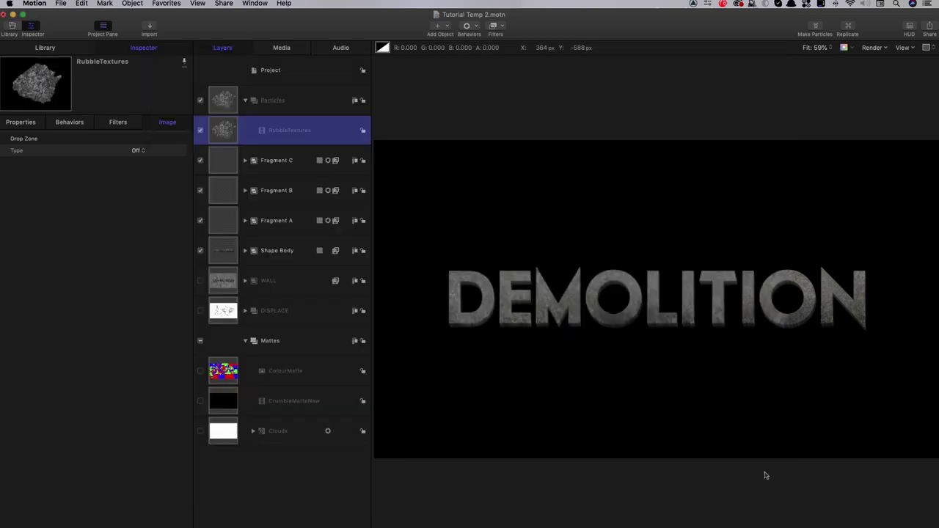
left_click(142, 4)
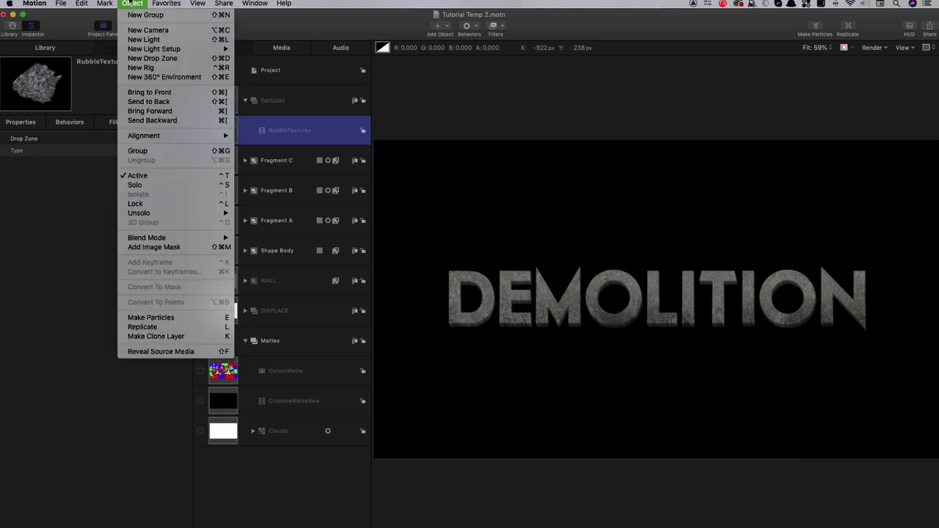
left_click(137, 320)
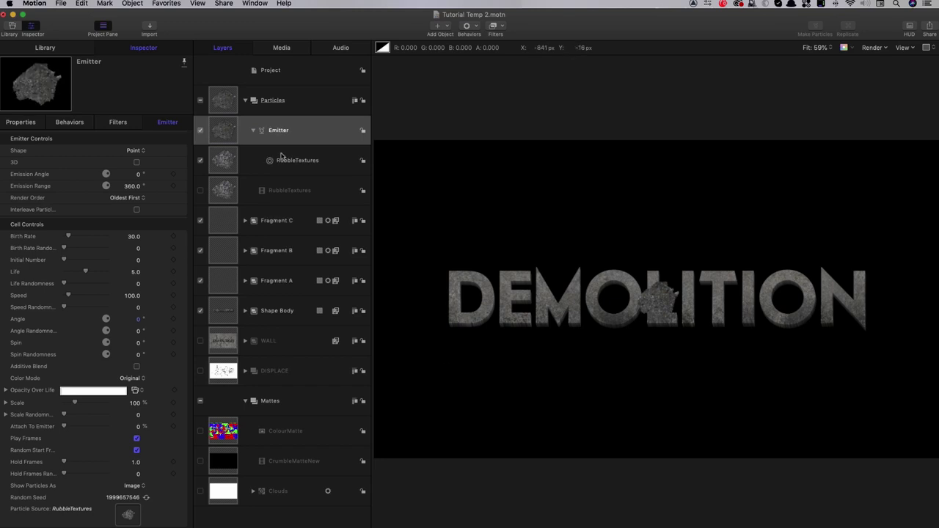
Step: Set the emitter shape to Rectangle with a Random Fill arrangement and a size of 150
left_click(136, 150)
left_click(136, 173)
left_click(135, 162)
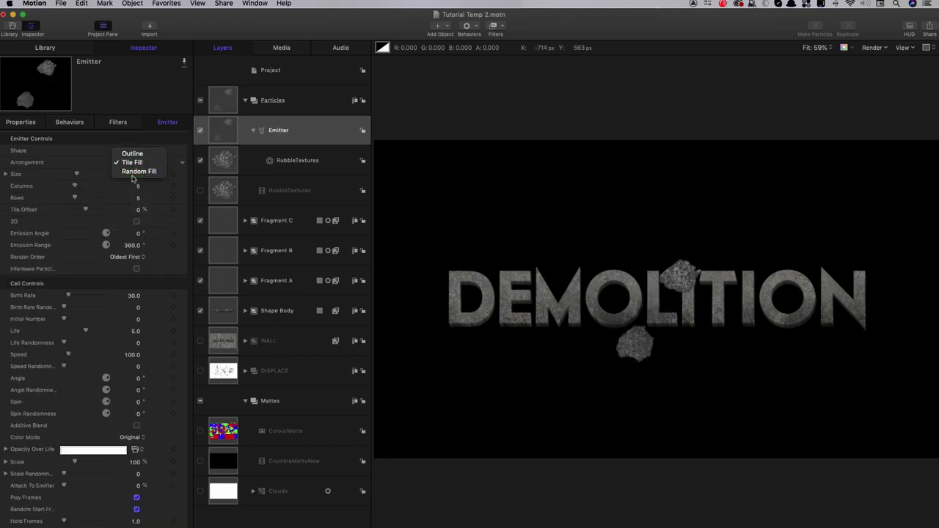
left_click(134, 173)
left_click(136, 175)
type("150")
key("Return")
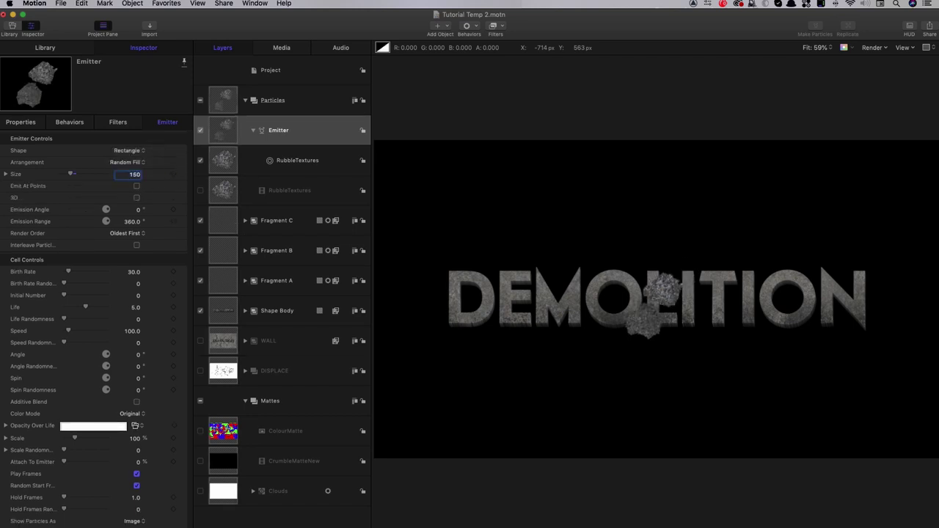
Step: Keyframe the emitter's birth rate at 0 while the DEMOLITION logo is still intact
left_click(547, 472)
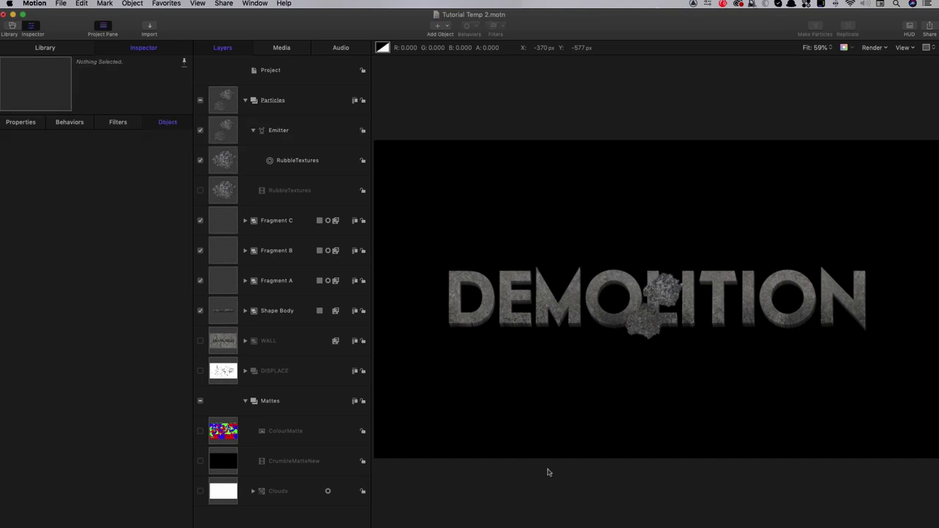
left_click(278, 130)
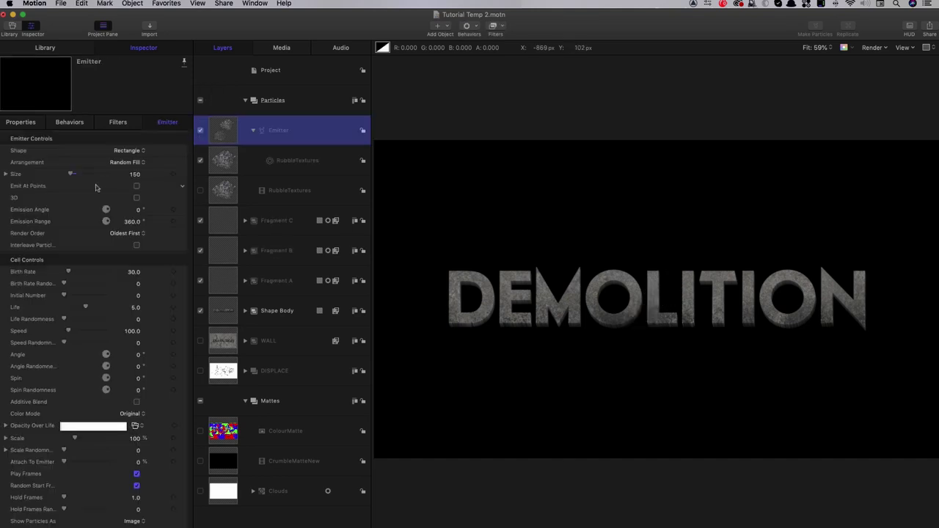
left_click(173, 272)
left_click_drag(78, 274, 7, 276)
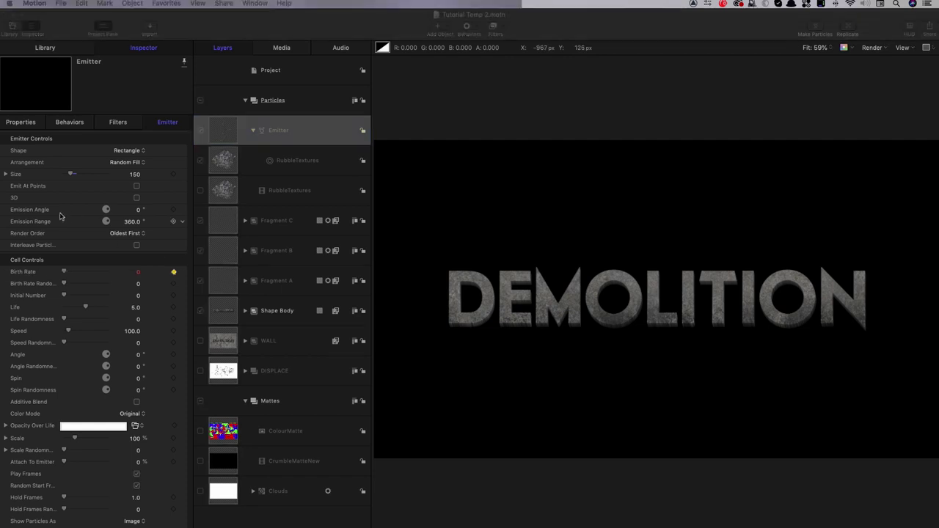
Step: Keyframe the emitter's birth rate at 250 as the letters collapse, and back to 0 a few frames on
left_click(528, 418)
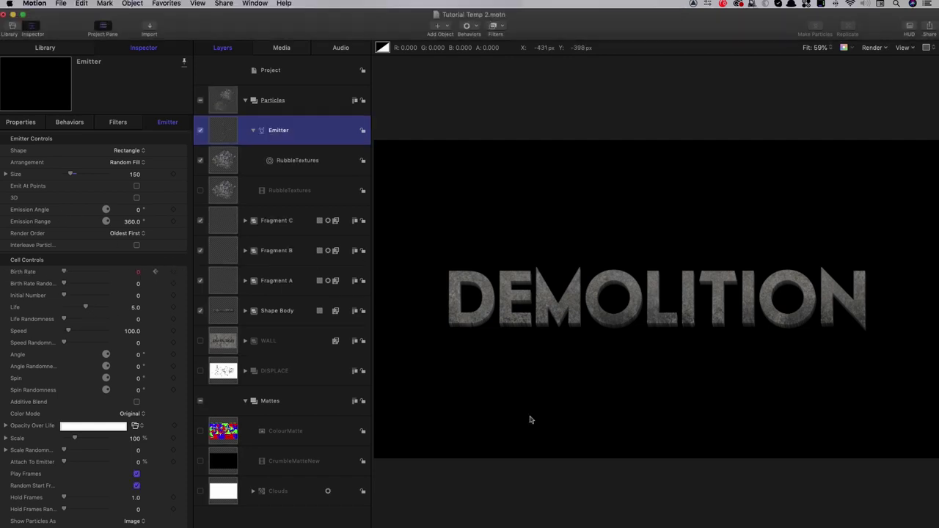
left_click(139, 274)
type("250")
key("Return")
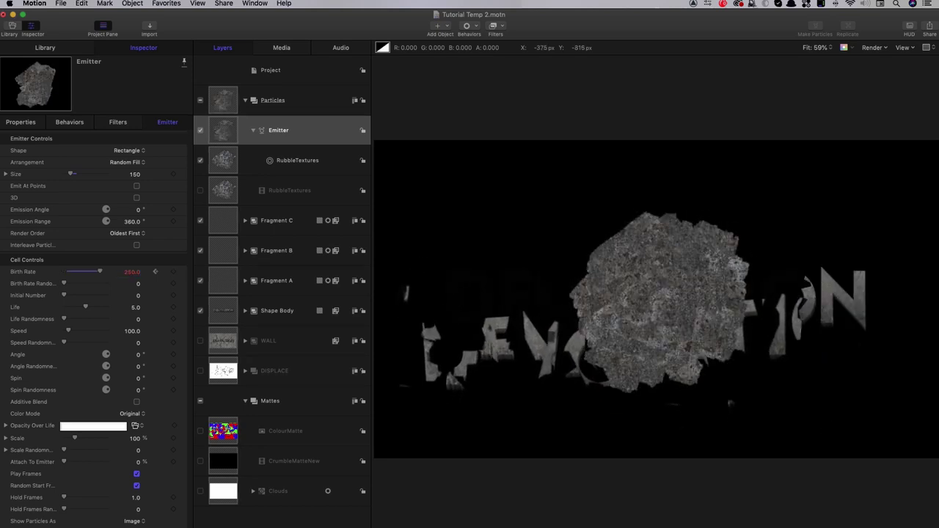
left_click(174, 272)
left_click(446, 249)
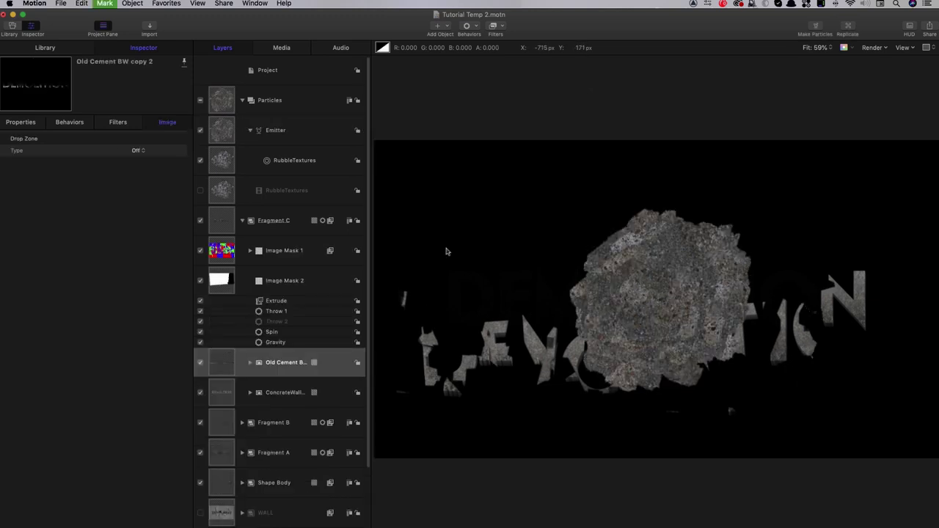
left_click(508, 181)
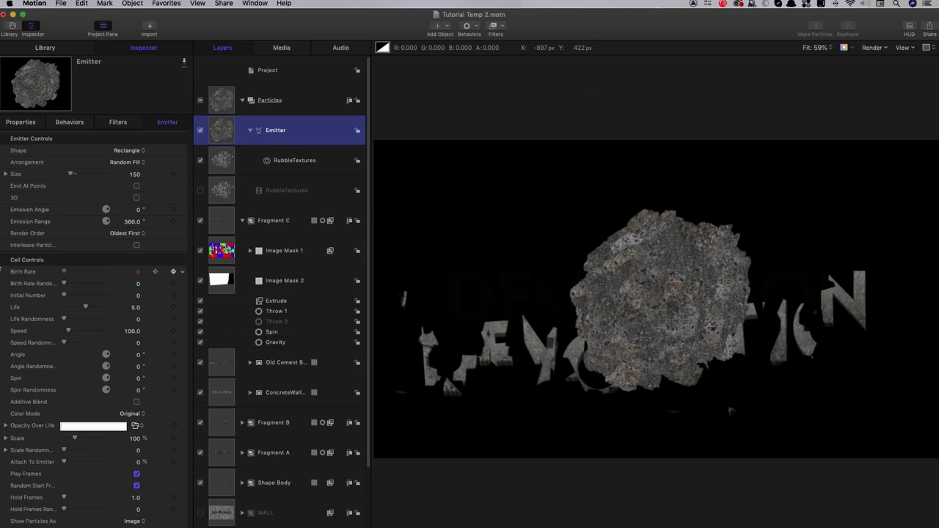
Step: Set the emitter's particle life to 10, speed to 250 and speed randomness to 100
left_click(136, 307)
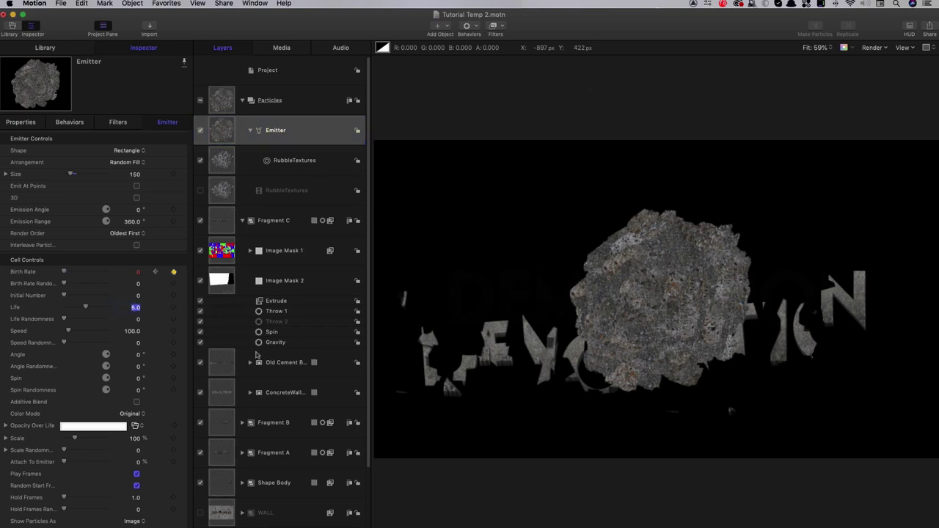
type("10")
key("Return")
left_click(132, 331)
type("250")
key("Tab")
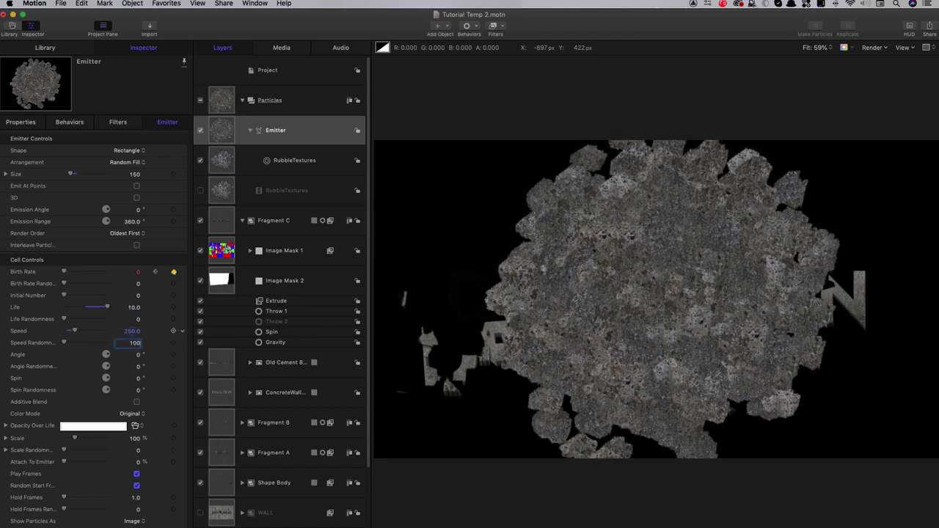
key("Return")
Step: Set the emitter's angle randomness to 720°, spin to 200° and spin randomness to 360°
key("Tab")
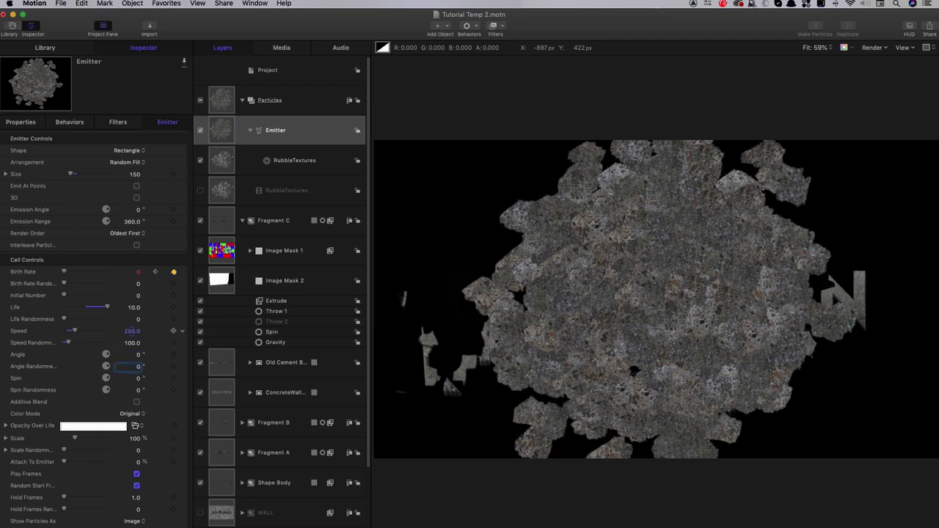
type("720")
key("Return")
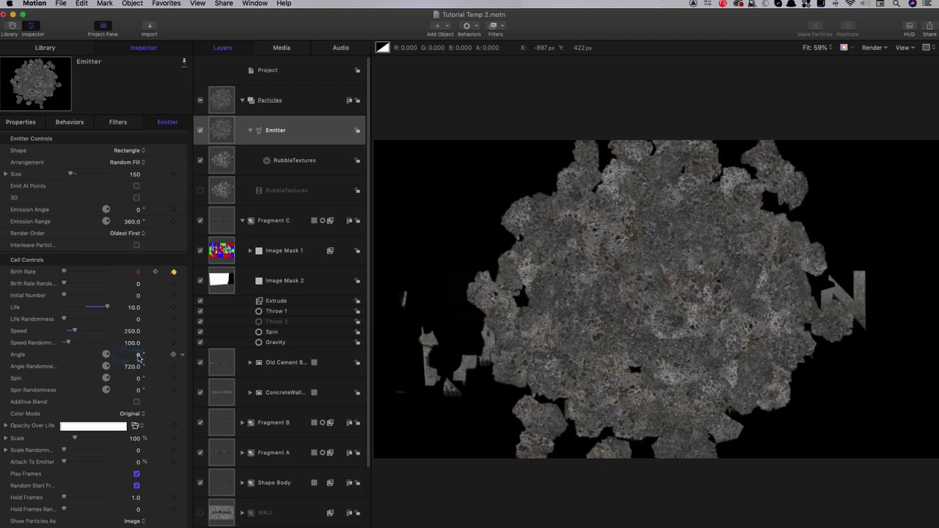
left_click(139, 378)
type("200")
key("Tab")
type("3")
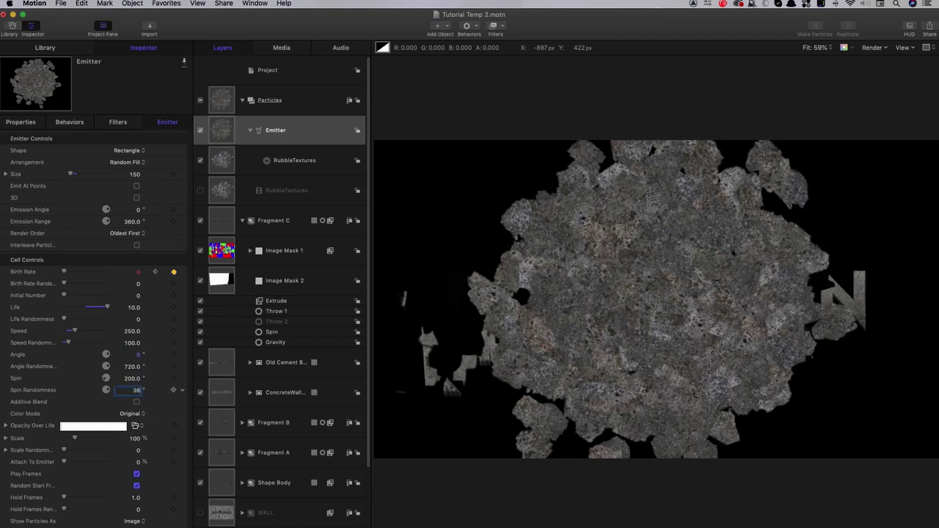
type("60")
key("Return")
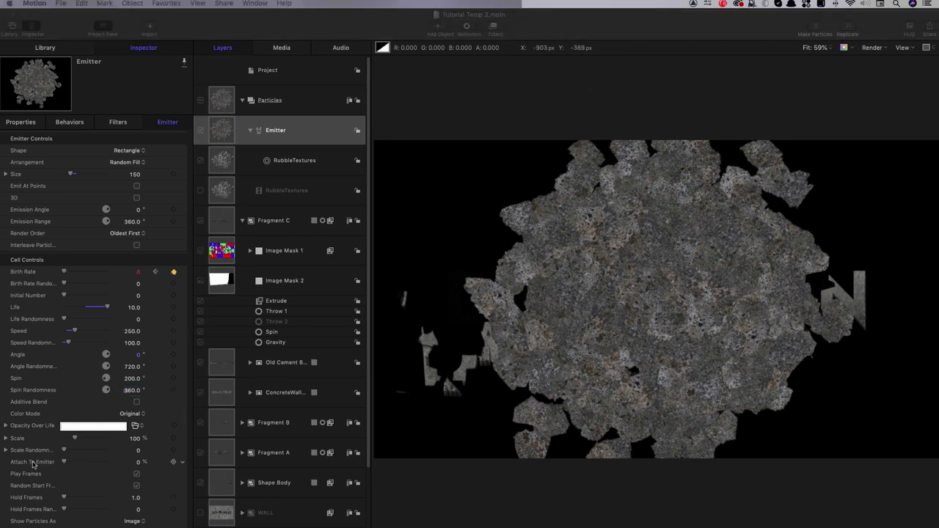
Step: Set the emitter's particle scale to 5%
left_click(136, 440)
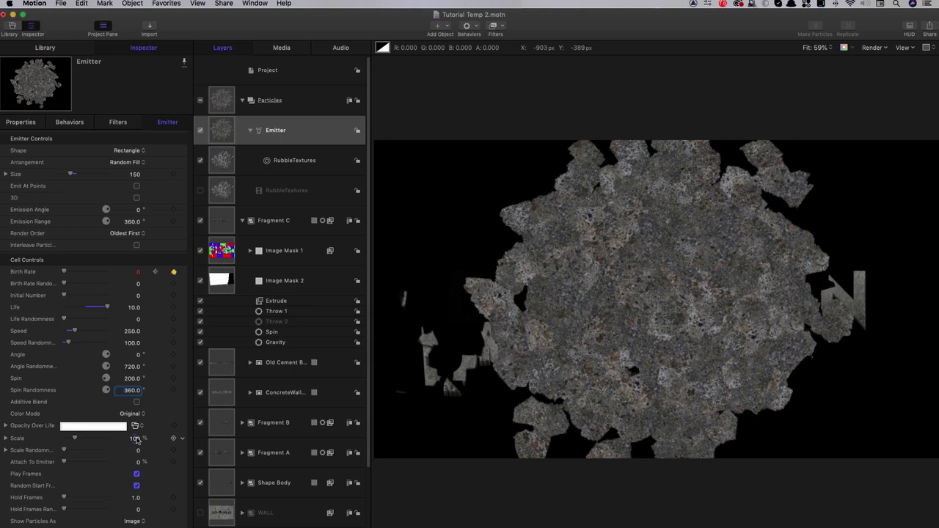
left_click(135, 439)
type("5")
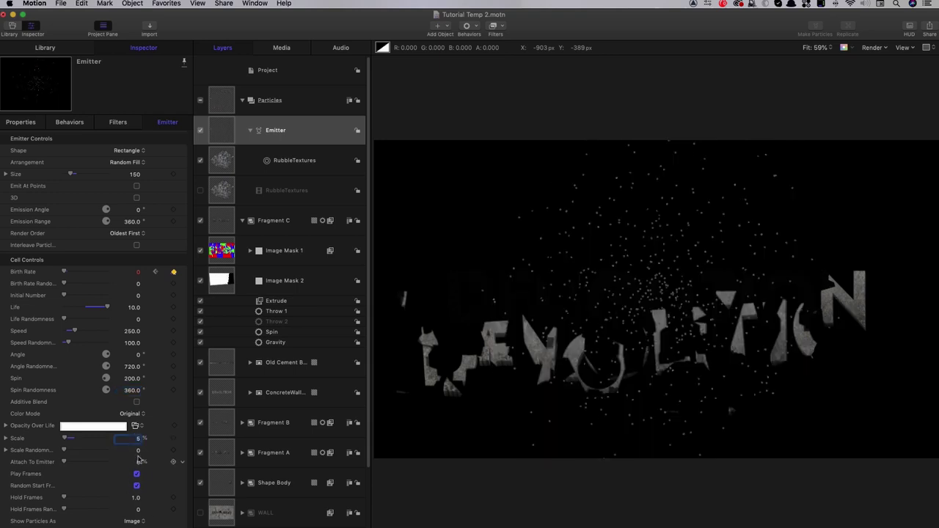
Step: Set the emitter's scale randomness to X 50 and Y 100, and turn off Play Frames
left_click(6, 451)
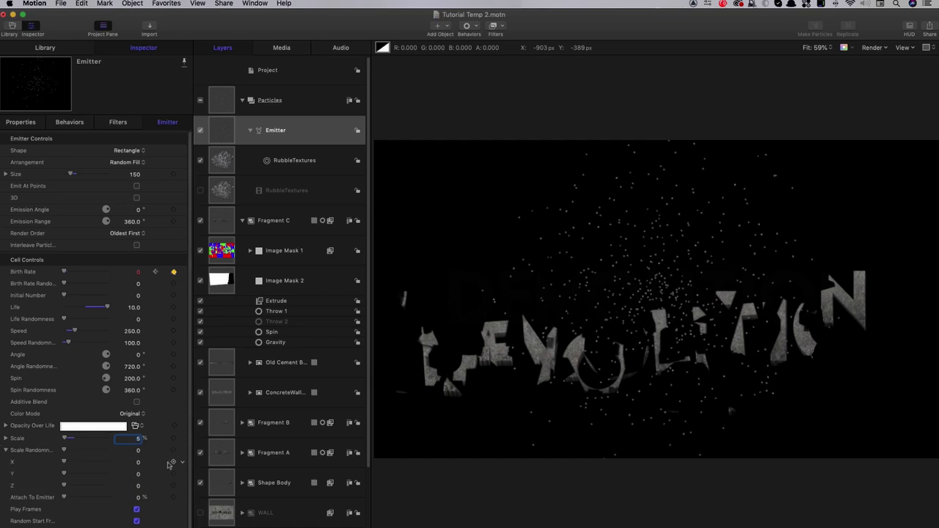
left_click(137, 462)
type("50")
key("Return")
key("Tab")
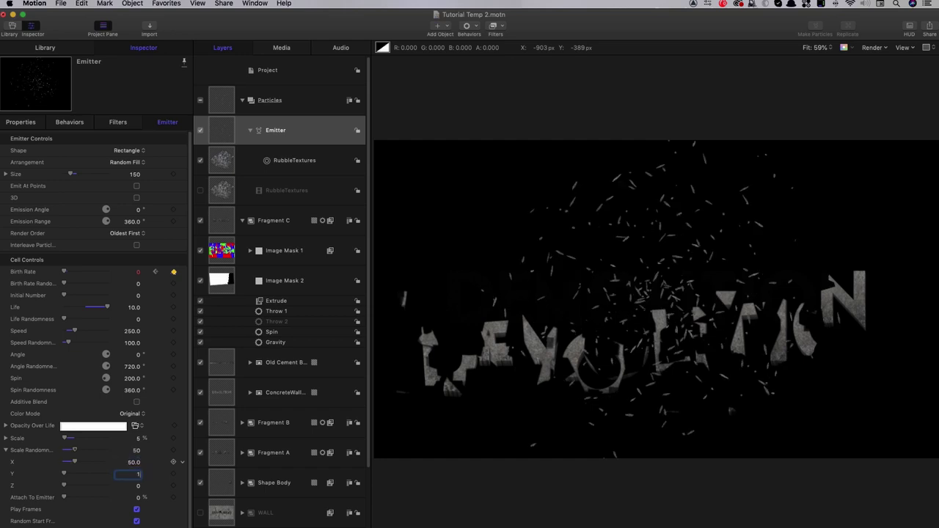
key("Return")
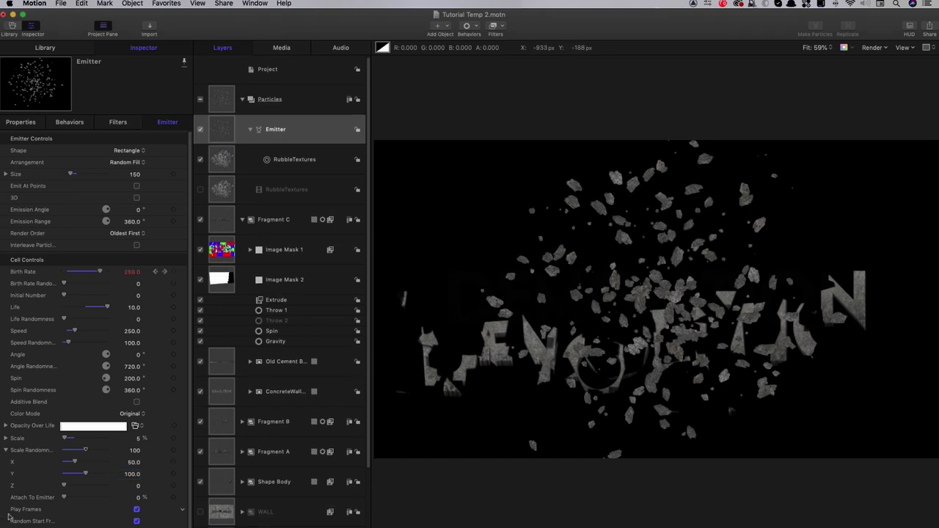
left_click(136, 509)
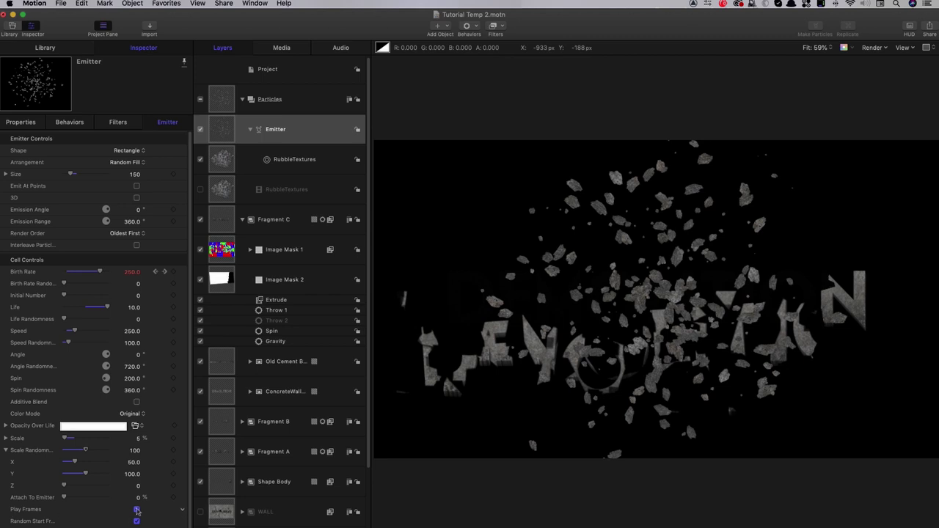
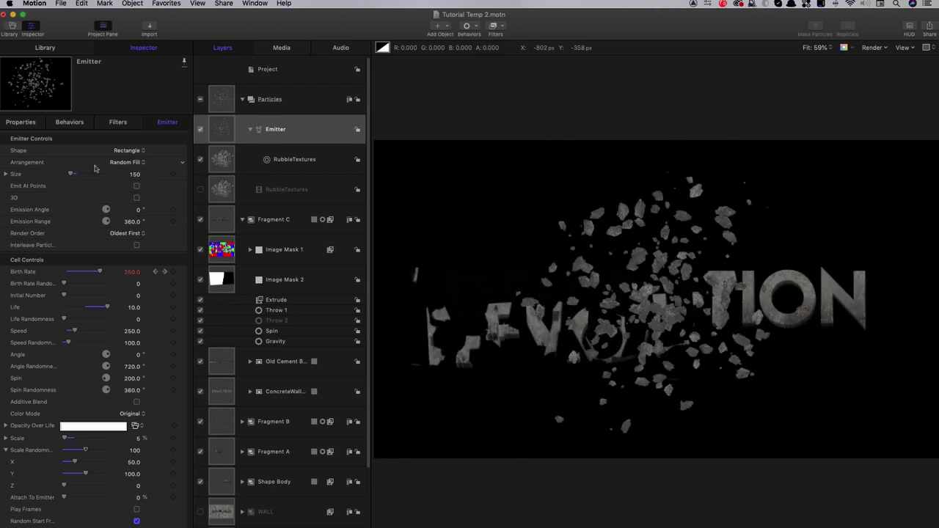
Step: Use the CrumbleMatteNew matte to locate the frame where the logo begins to crumble
left_click(21, 123)
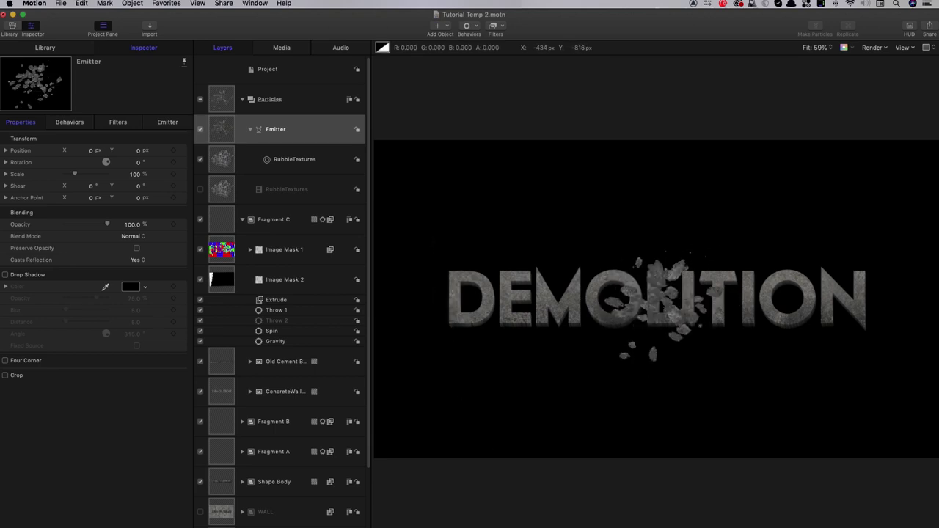
scroll(367, 401, "down", 5)
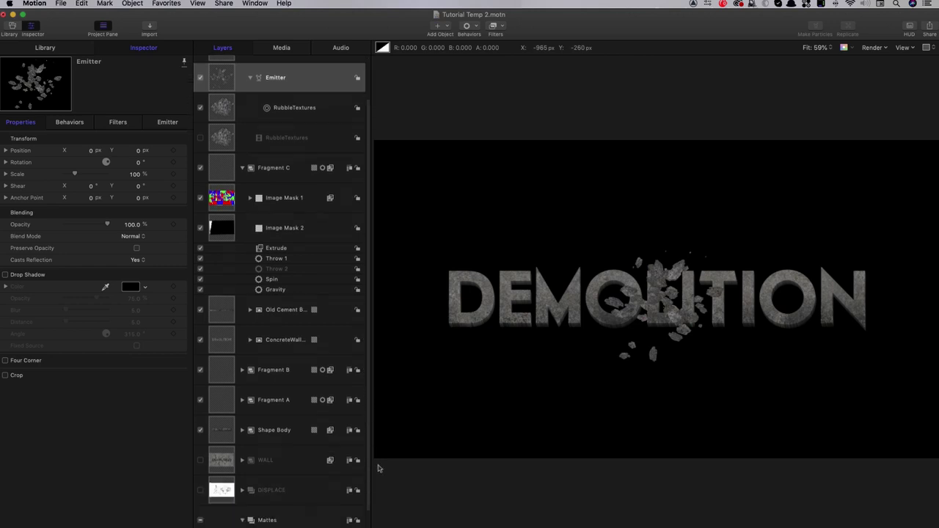
left_click(221, 520)
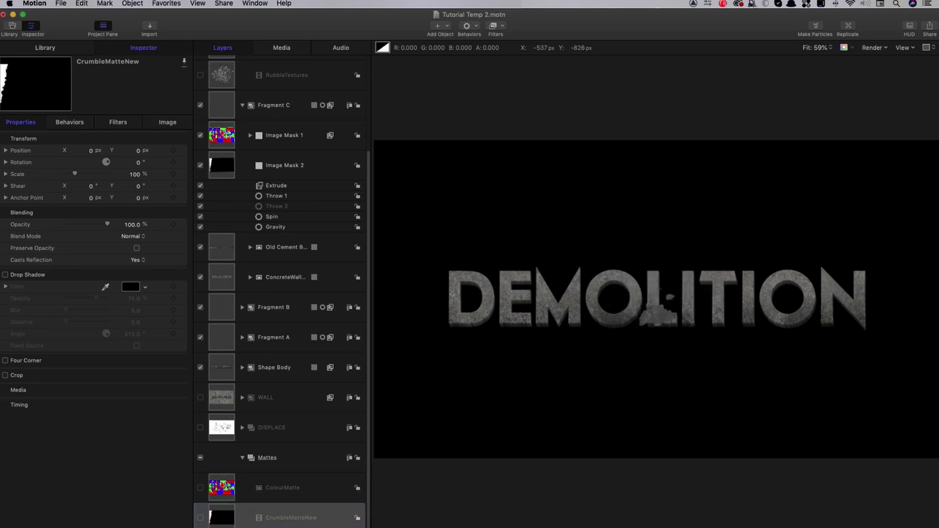
left_click(221, 518)
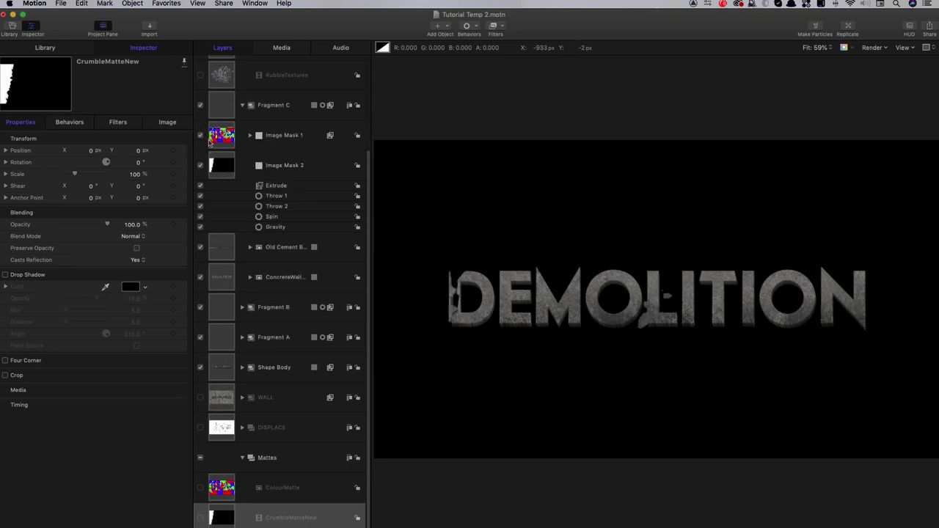
Step: Keyframe the emitter's X position at -652.07 px over the first letter, and set its Y position to 35 px
scroll(211, 143, "up", 5)
left_click(218, 108)
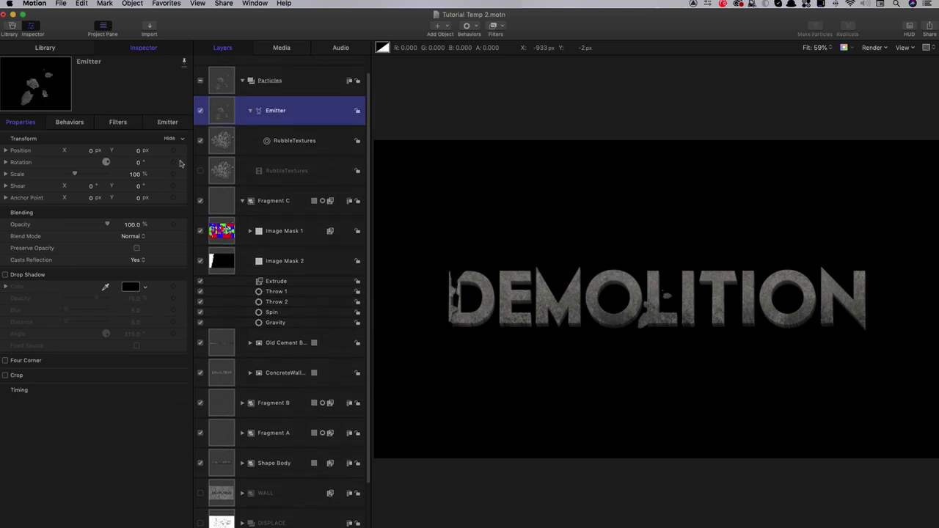
left_click(5, 151)
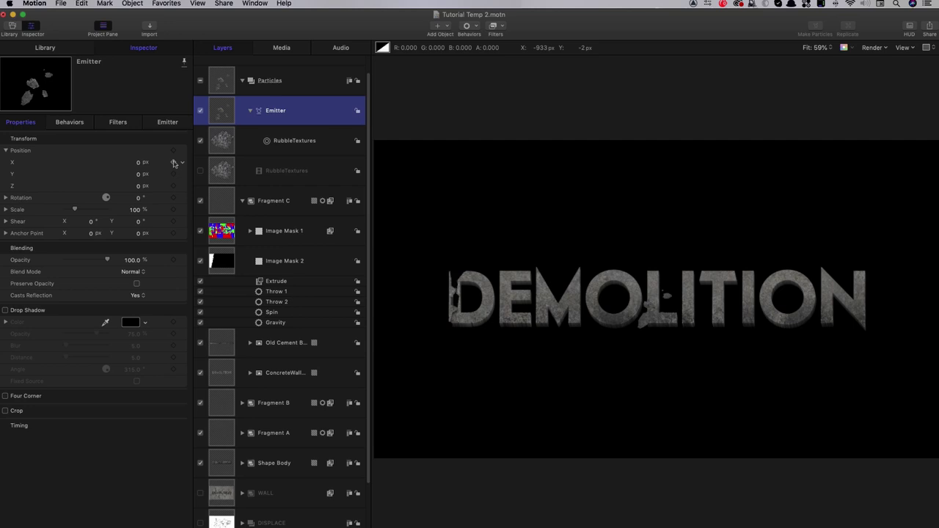
left_click(174, 162)
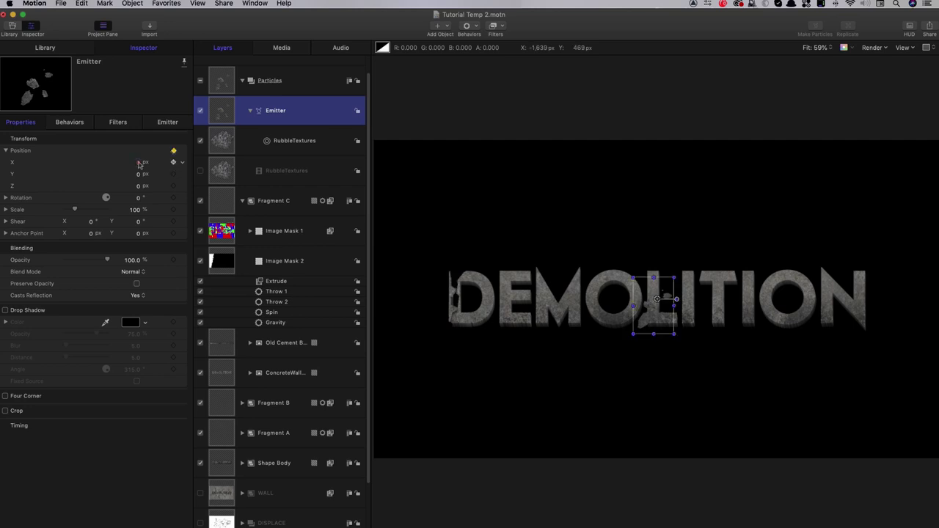
left_click_drag(139, 165, 67, 165)
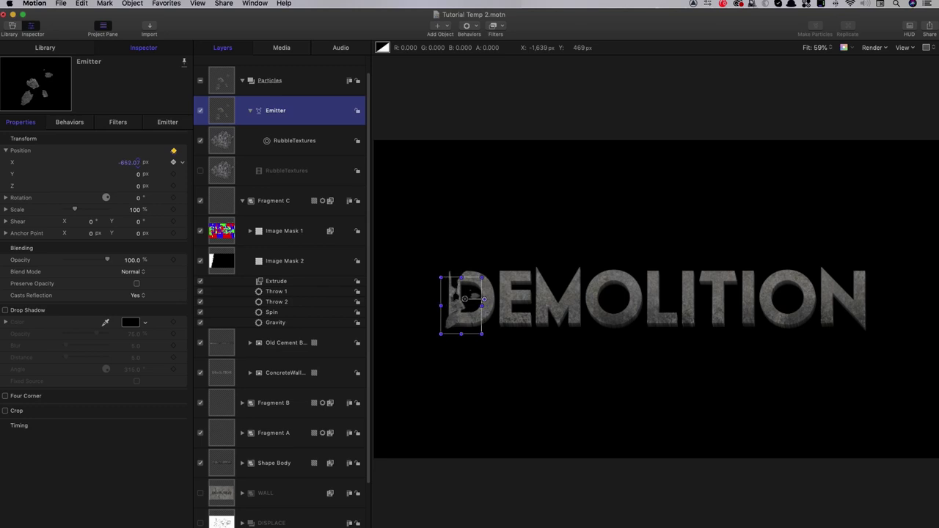
left_click_drag(140, 177, 146, 177)
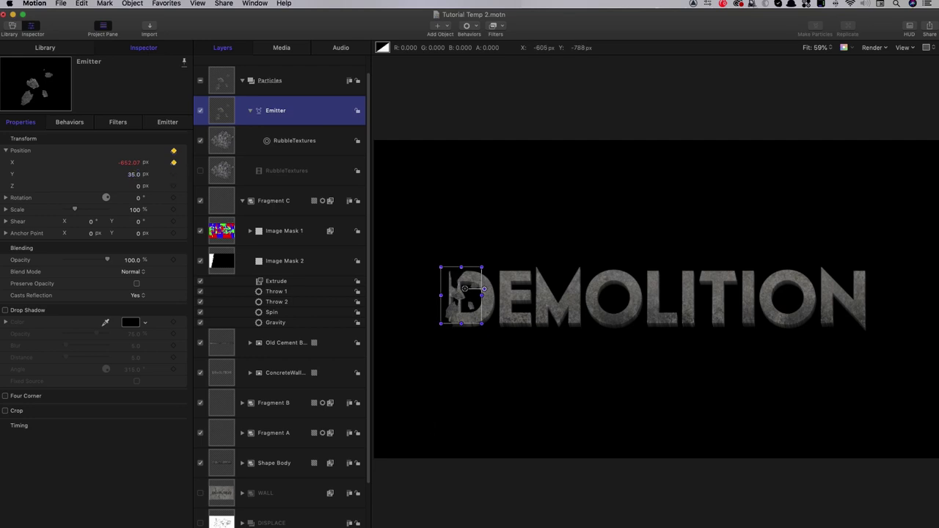
Step: Keyframe the emitter's X position at 654.93 px over the last letter, when the collapse reaches it
key("space")
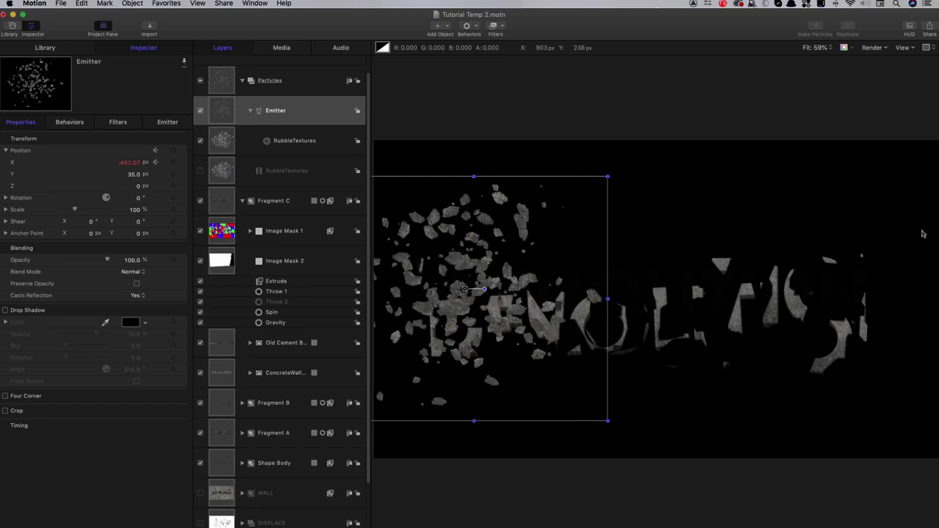
left_click_drag(129, 163, 166, 163)
left_click_drag(659, 289, 851, 288)
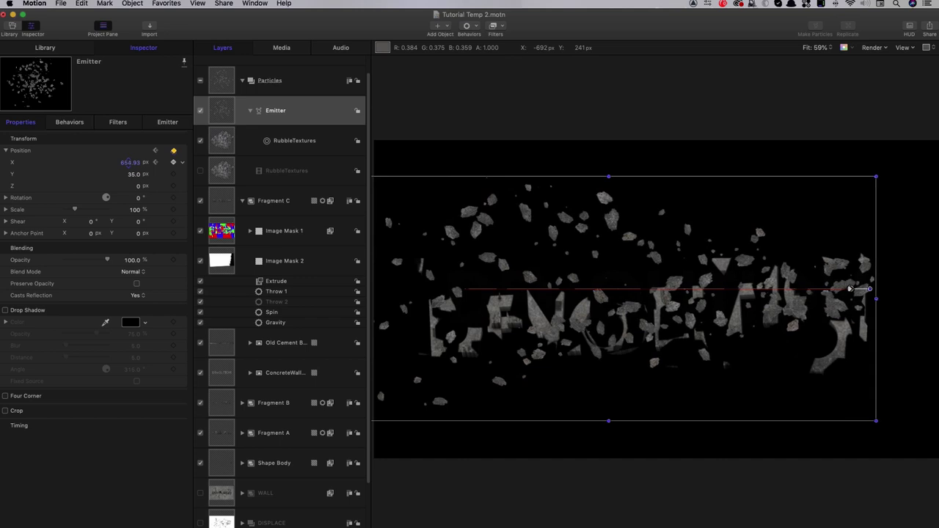
Step: Check the emitter's two X position keyframes and play the rubble animation from the start
key("Home")
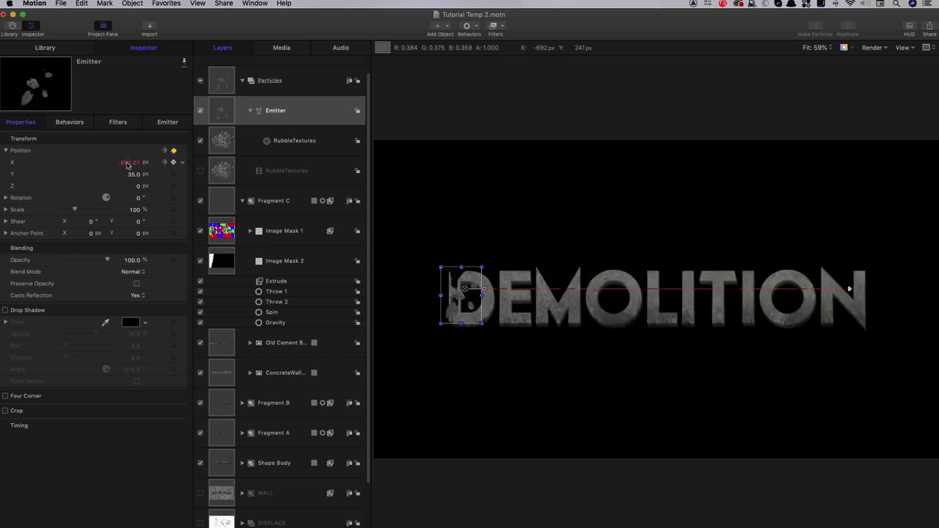
left_click(164, 163)
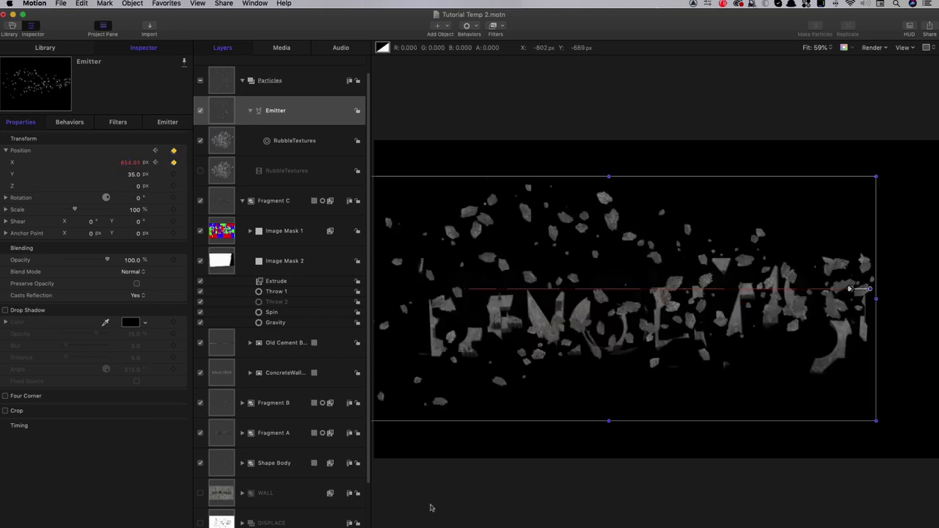
key("Home")
key("space")
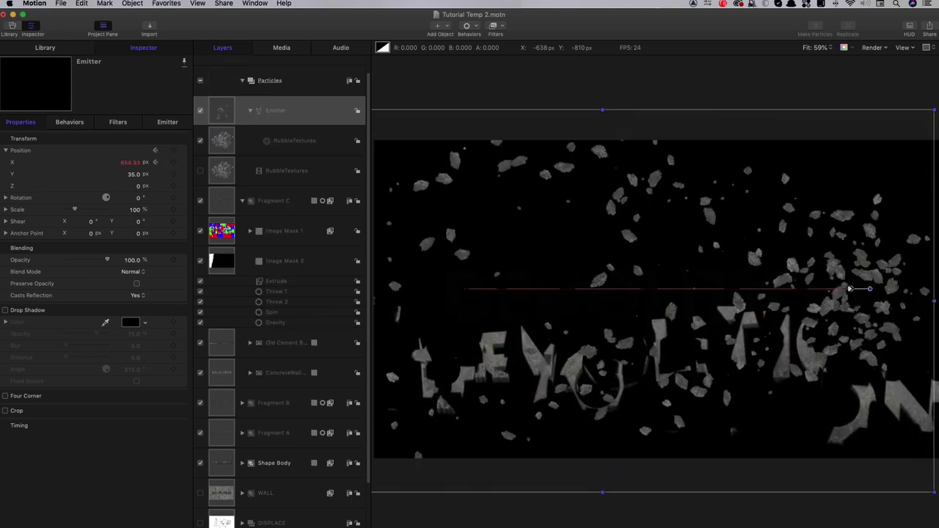
key("space")
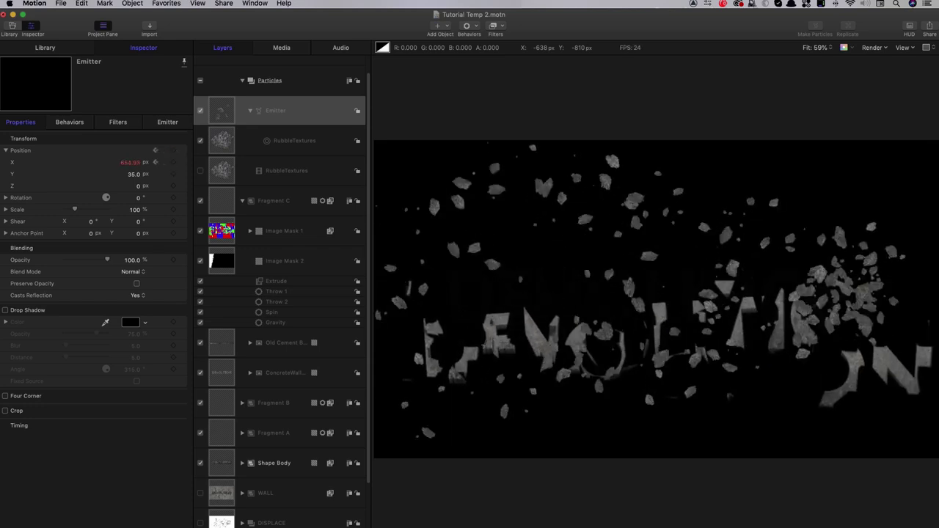
Step: Add a Gravity simulation behavior to the emitter and set its acceleration to 150
left_click(225, 116)
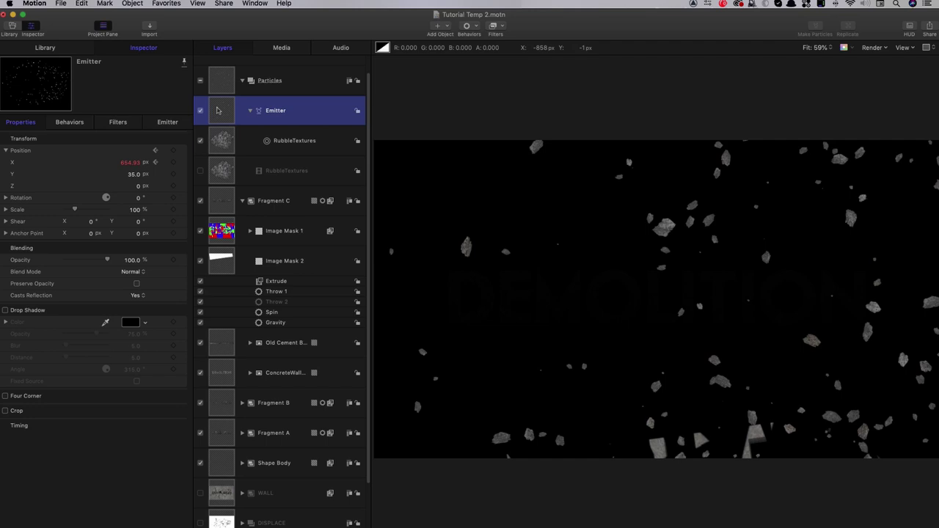
left_click(478, 26)
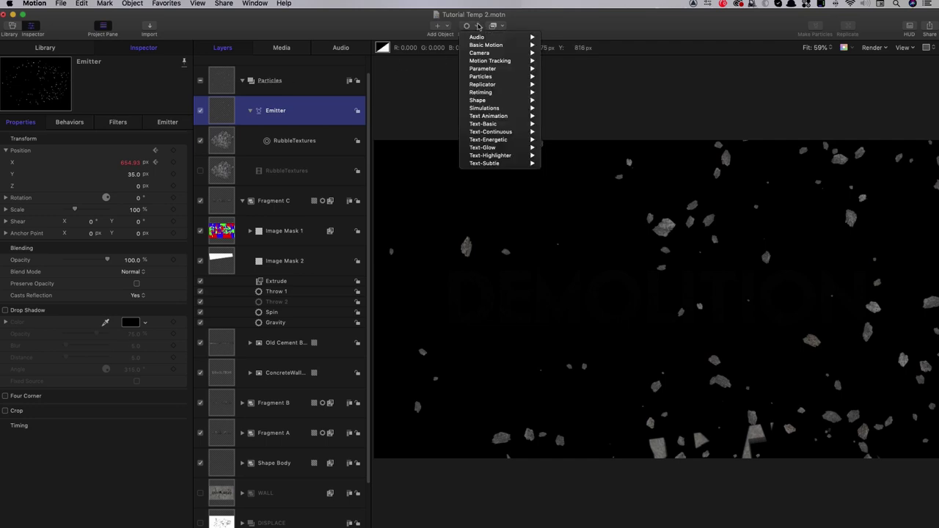
mouse_move(484, 109)
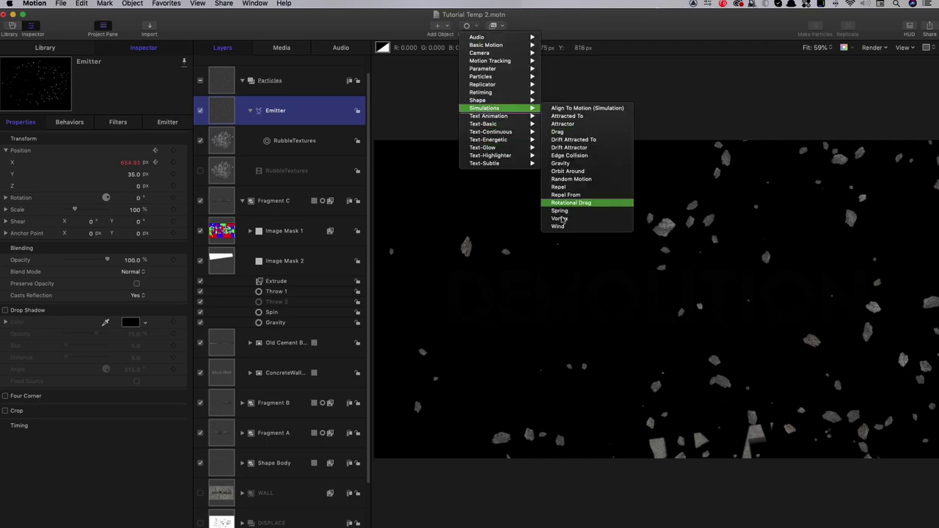
left_click(562, 163)
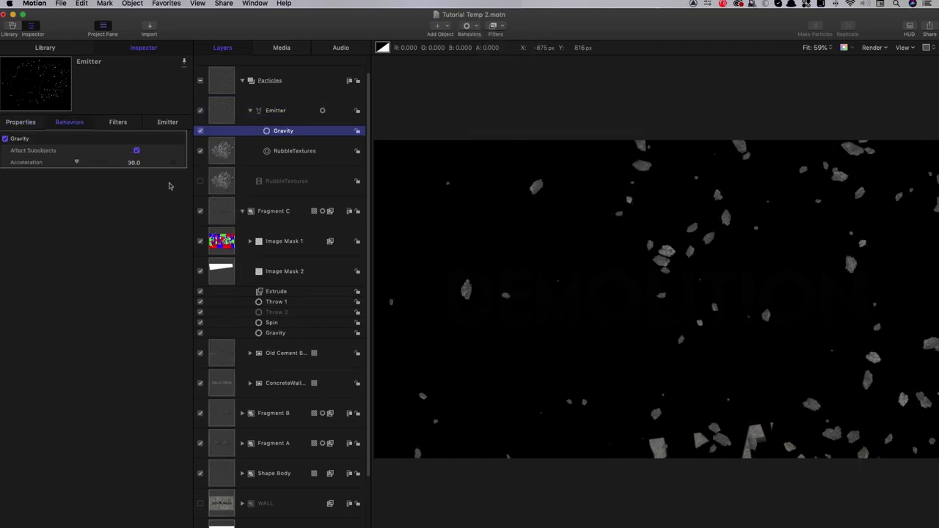
left_click(132, 162)
type("150")
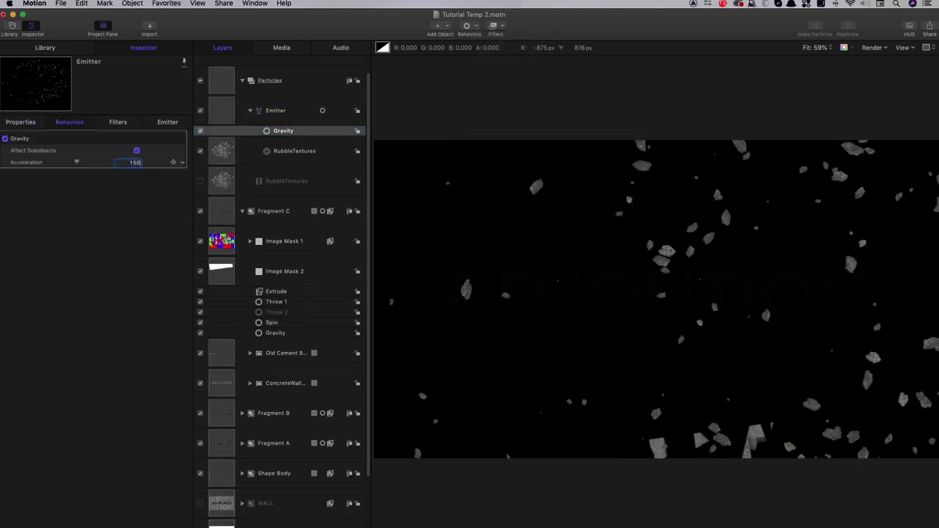
key("Return")
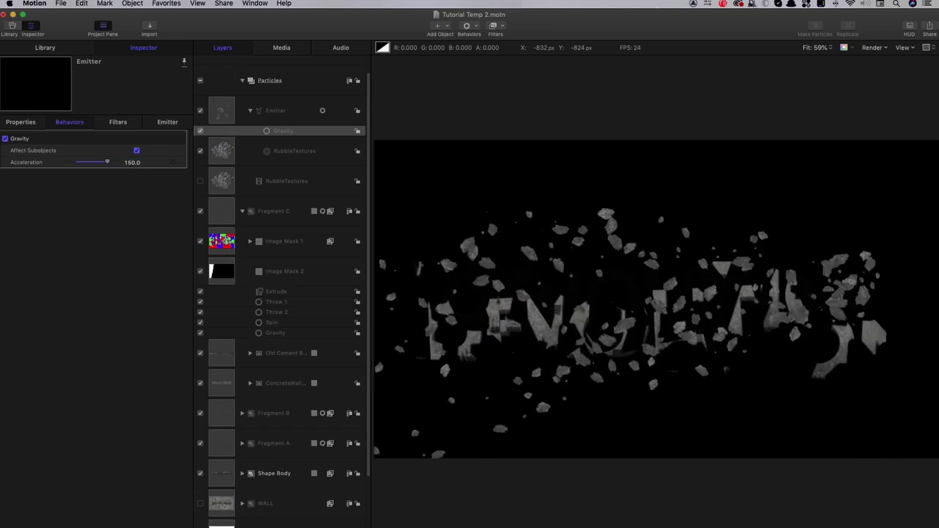
Step: Enable 3D for the rubble emitter
left_click(227, 115)
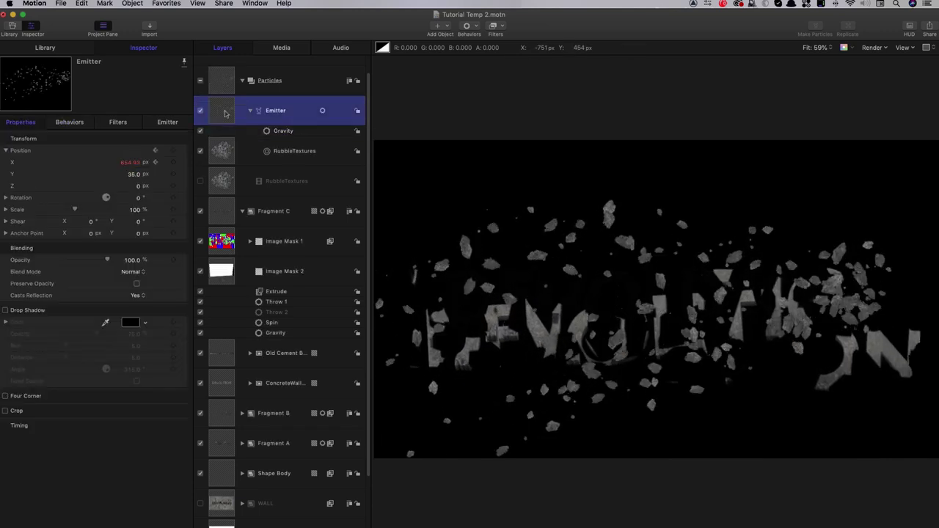
left_click(167, 122)
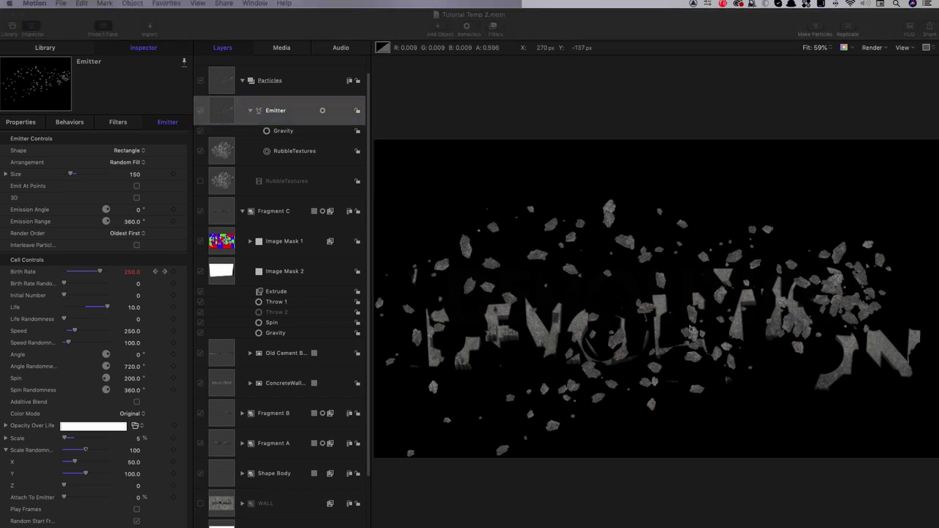
left_click(137, 199)
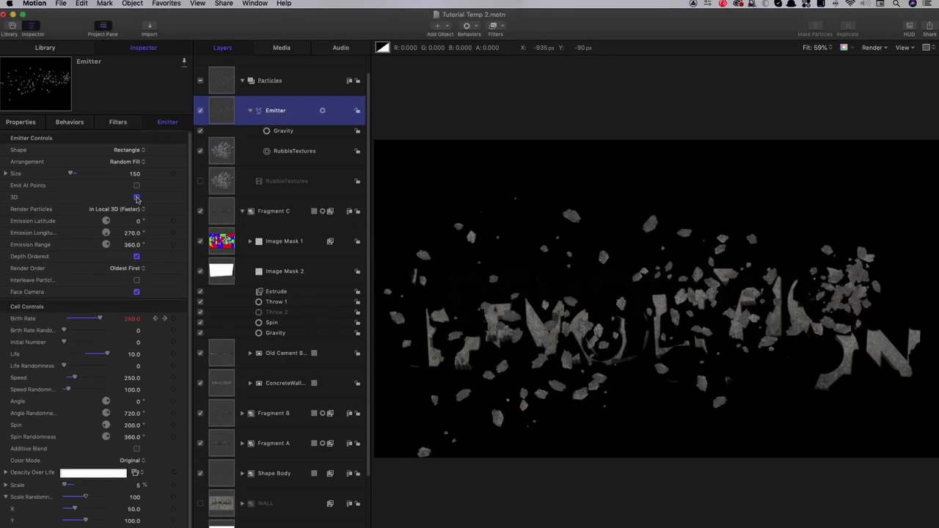
Step: Set the emitter's emission latitude to 45°, emission longitude to 0° and emission range to 90°
left_click(138, 222)
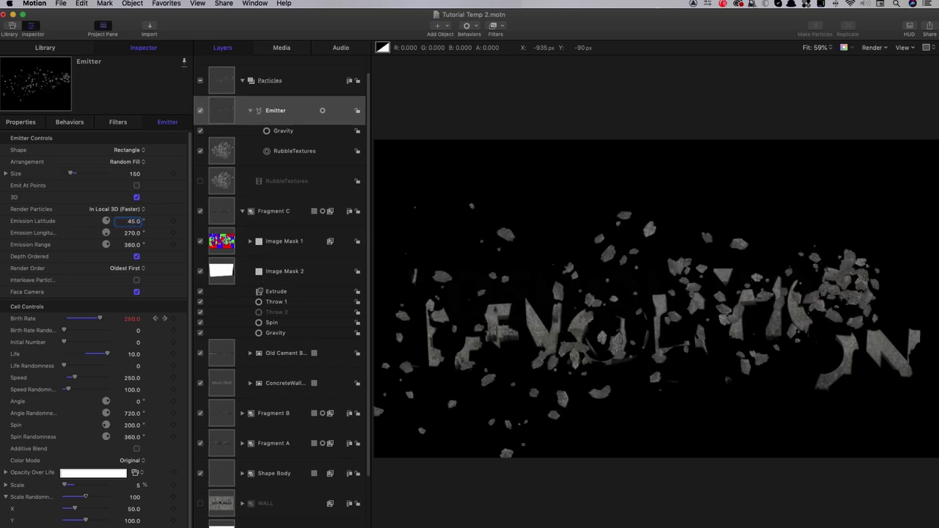
key("Tab")
type("0")
key("Tab")
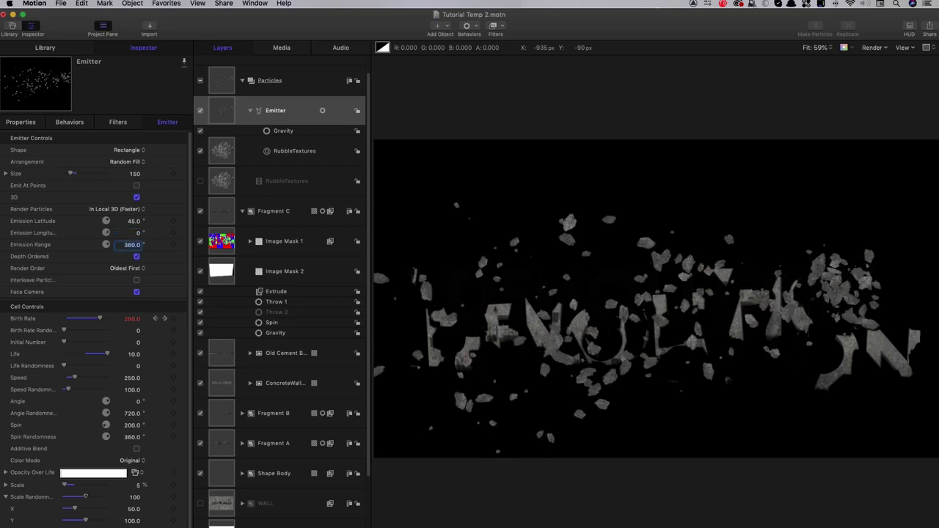
type("90")
key("Return")
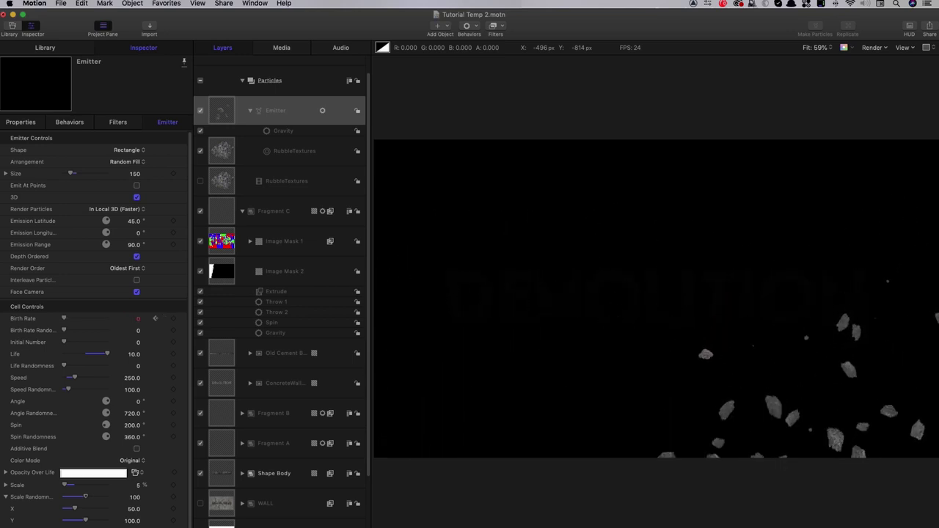
left_click(220, 109)
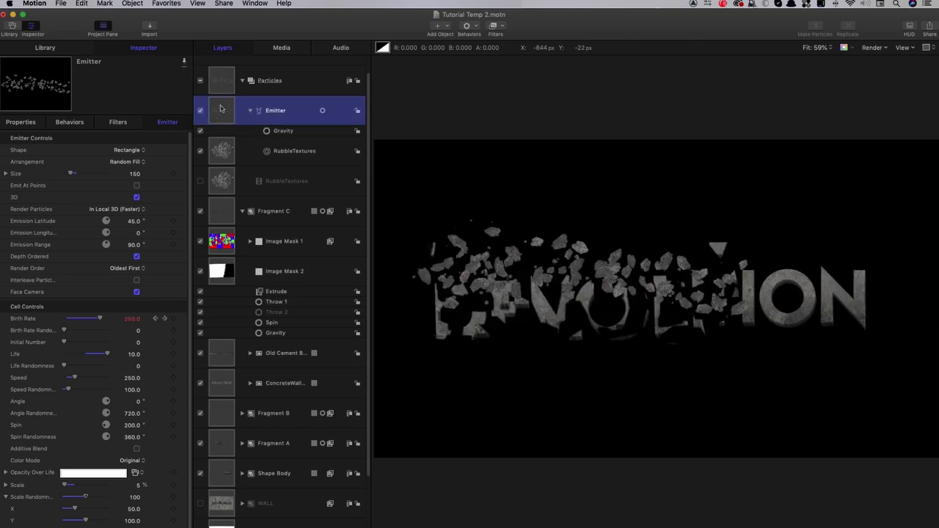
Step: Duplicate the rubble emitter, naming the copy Small and the original Large
right_click(220, 109)
left_click(246, 138)
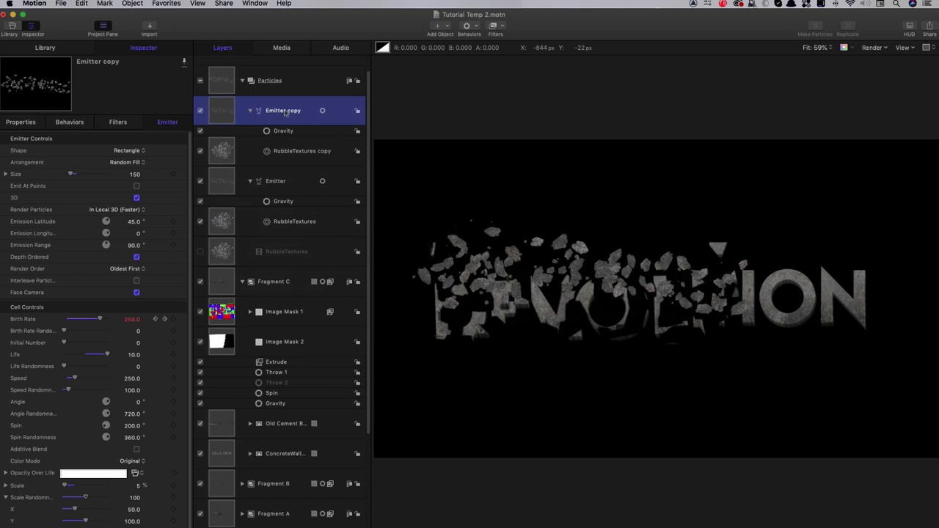
double_click(305, 111)
type("Small")
key("Return")
double_click(215, 177)
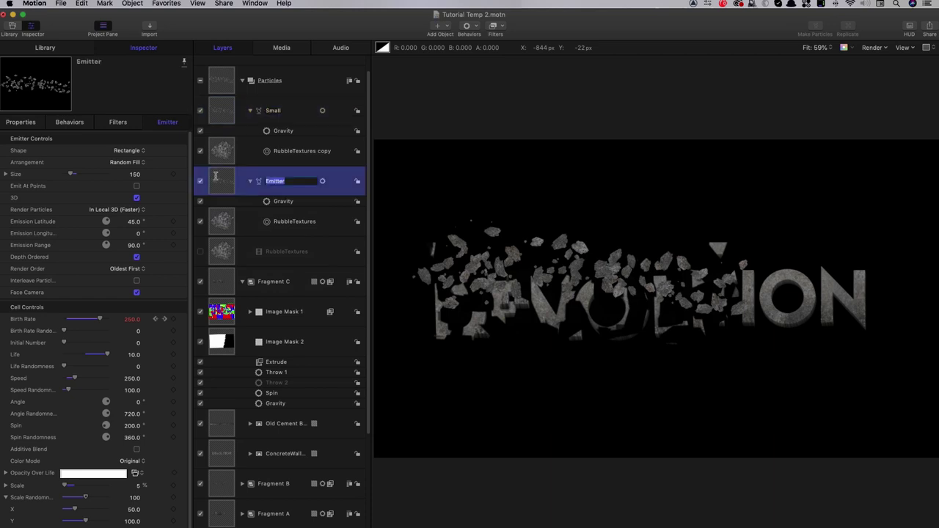
type("Large")
key("Return")
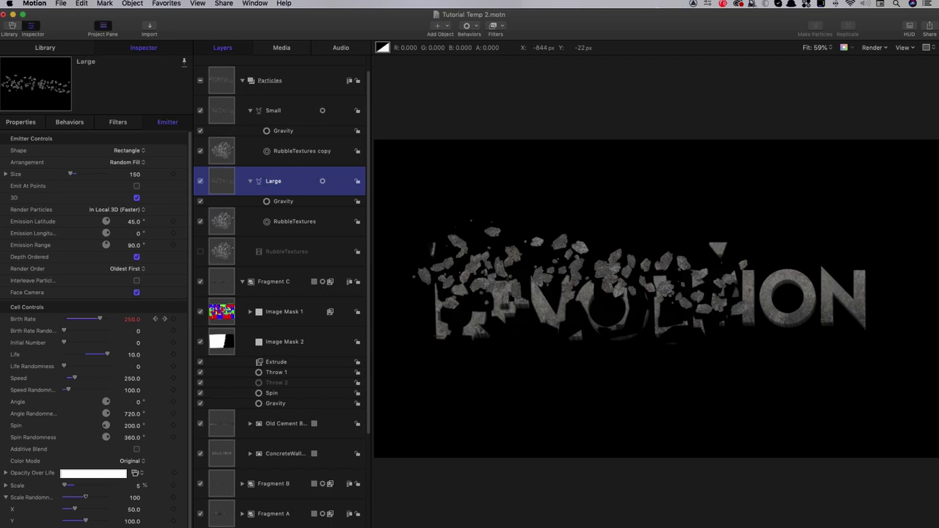
Step: Set the Small emitter's birth rate to 500 at its starting keyframe and raise its rate at the following keyframe too
left_click(227, 113)
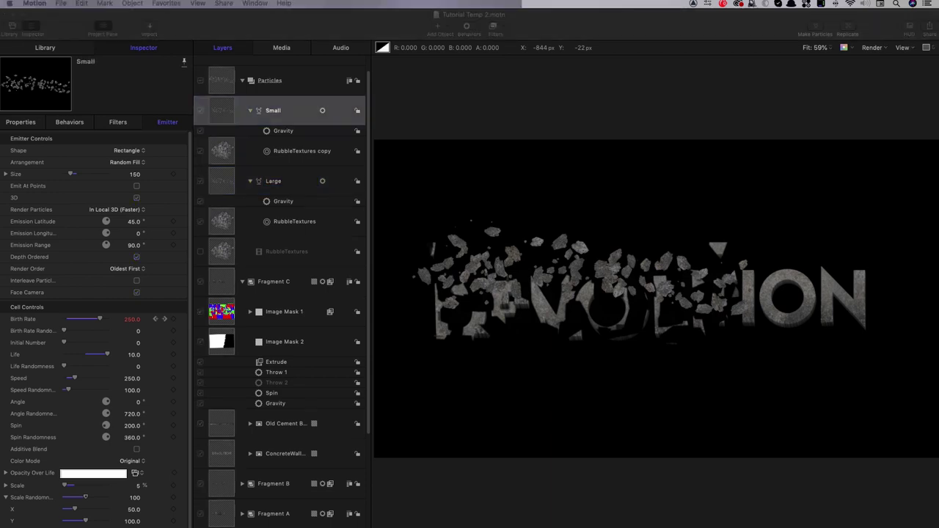
left_click(156, 319)
left_click(173, 319)
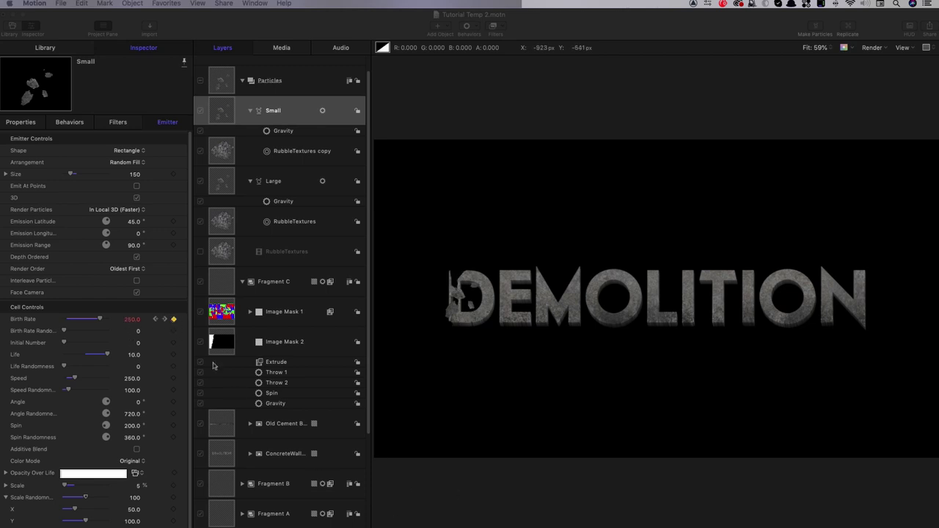
left_click(130, 321)
type("500")
key("Return")
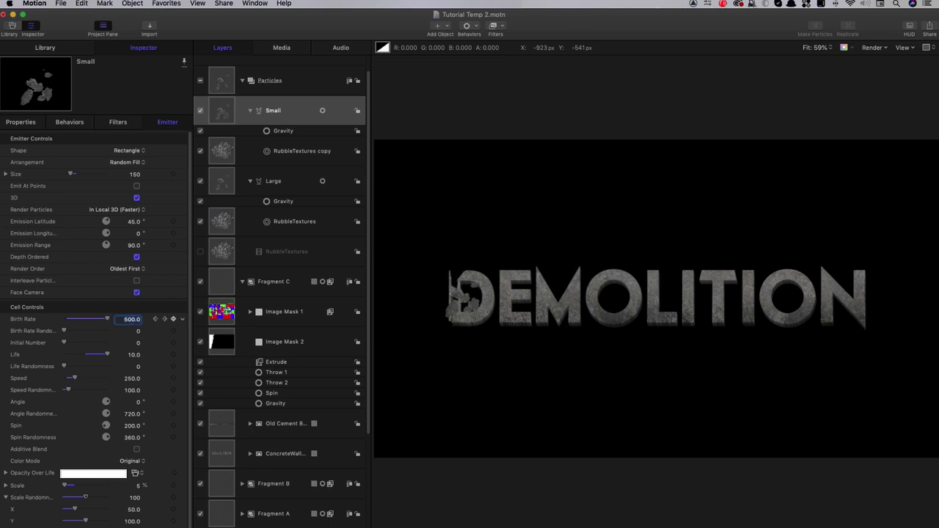
type("00")
key("Return")
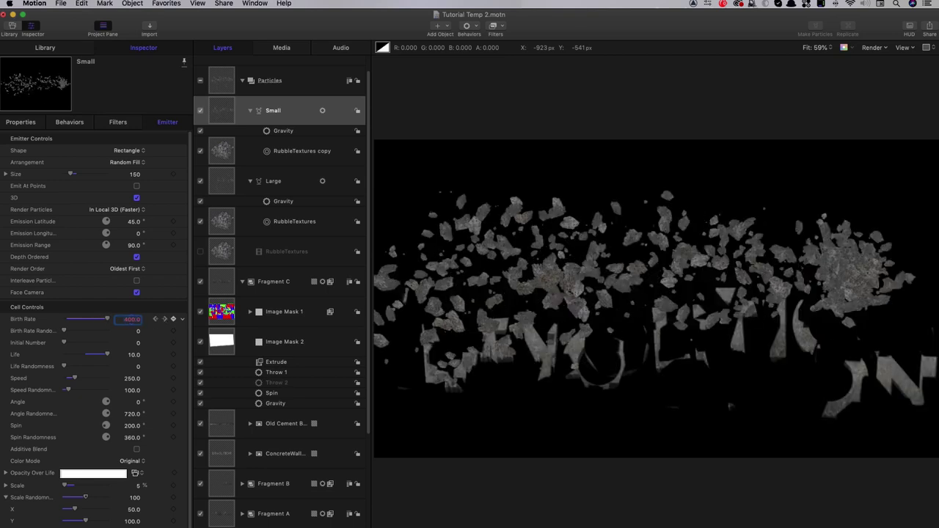
left_click(173, 318)
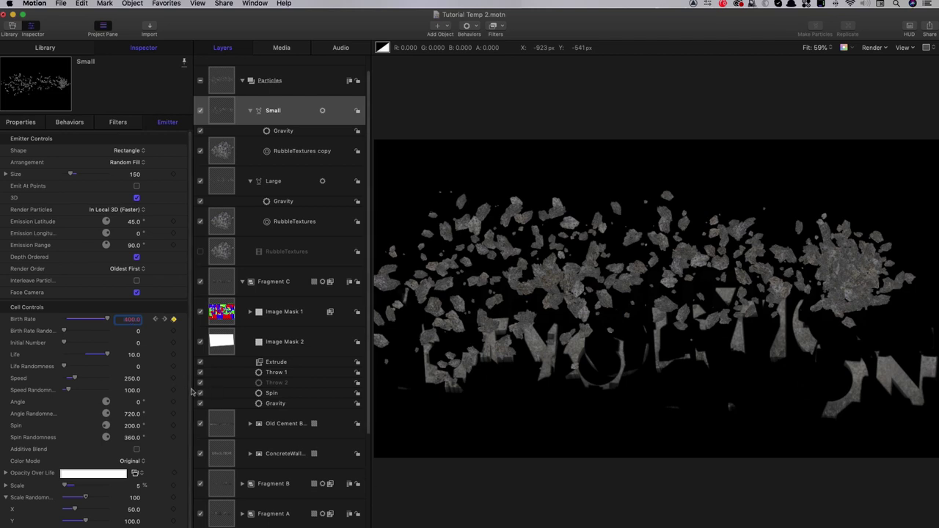
Step: Set the Small emitter's particle speed to 350
left_click_drag(193, 393, 197, 468)
left_click(129, 348)
type("350")
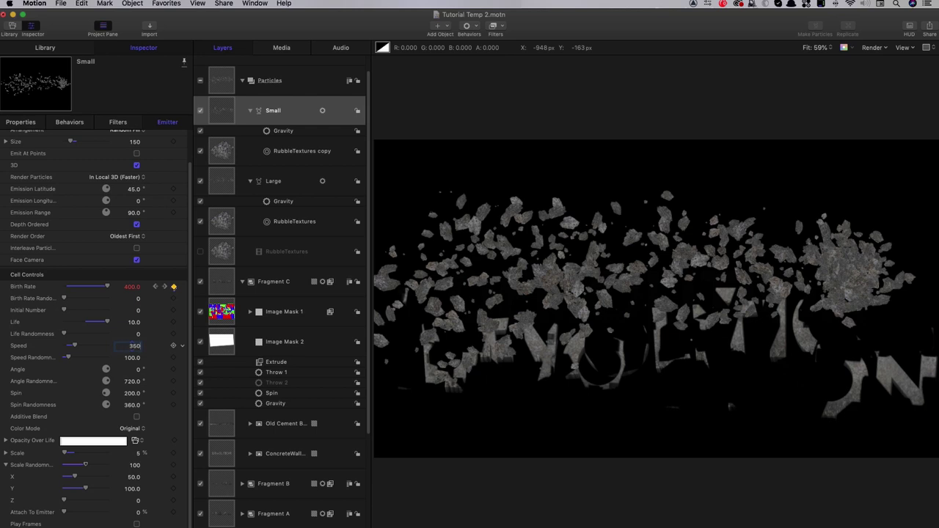
key("Return")
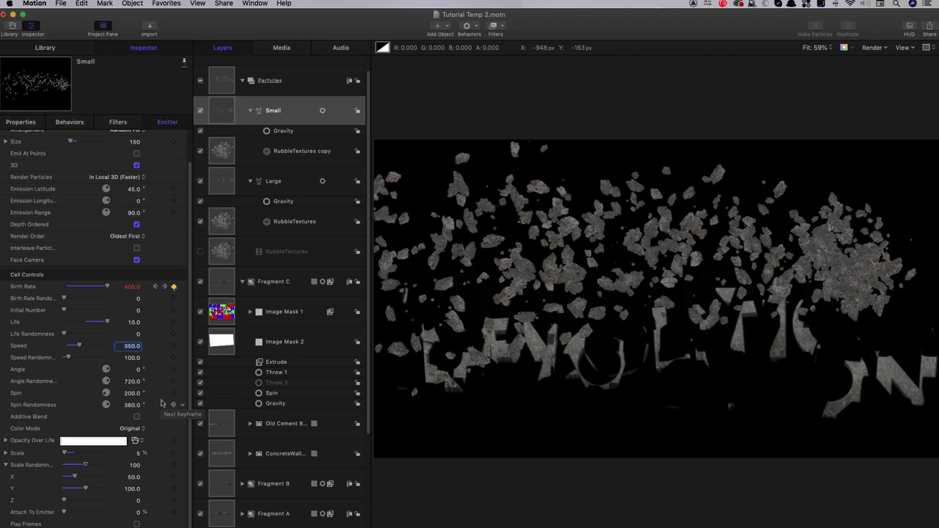
Step: Set the Small emitter's scale randomness to 15 in X and 40 in Y, and preview the animation
left_click(132, 478)
type("15")
key("Tab")
type("4")
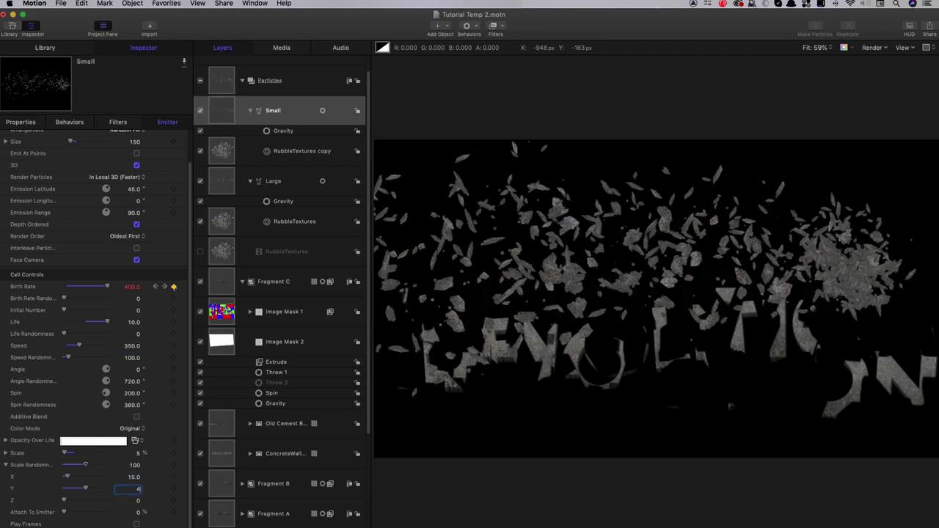
type("0")
key("Return")
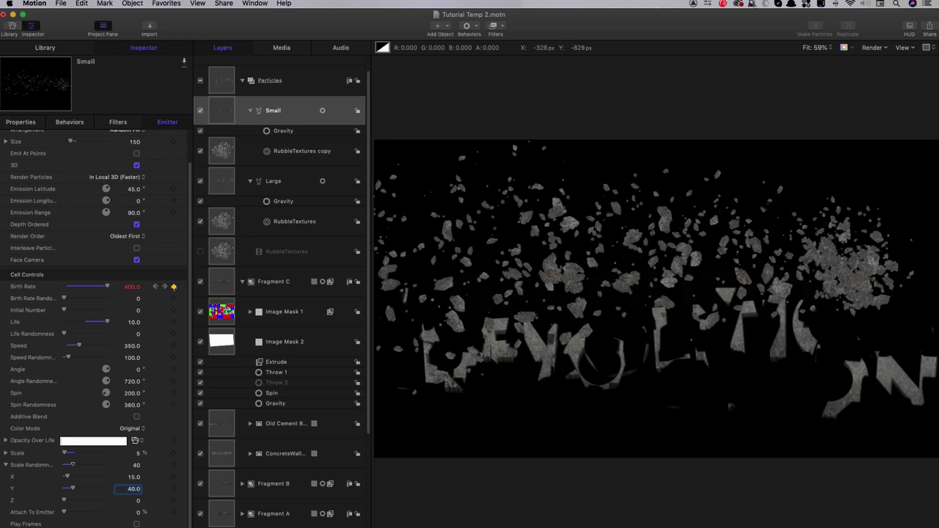
key("space")
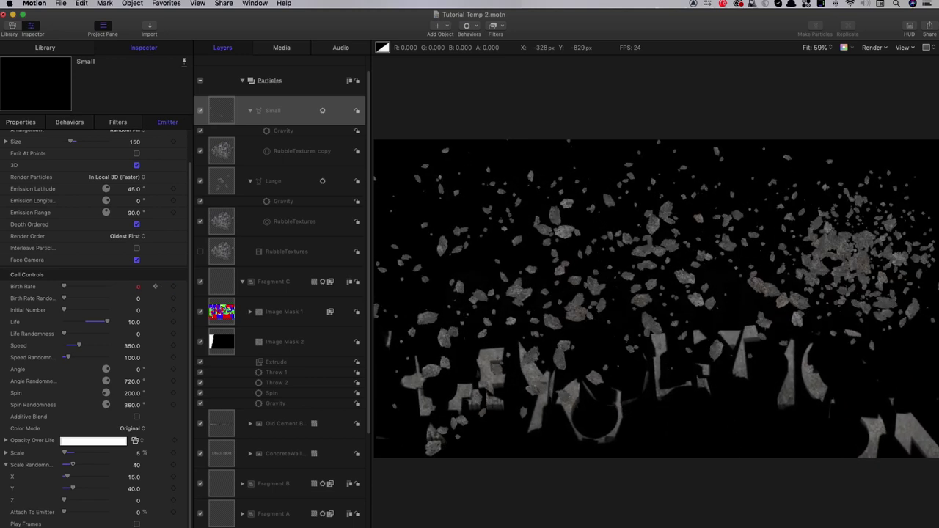
key("space")
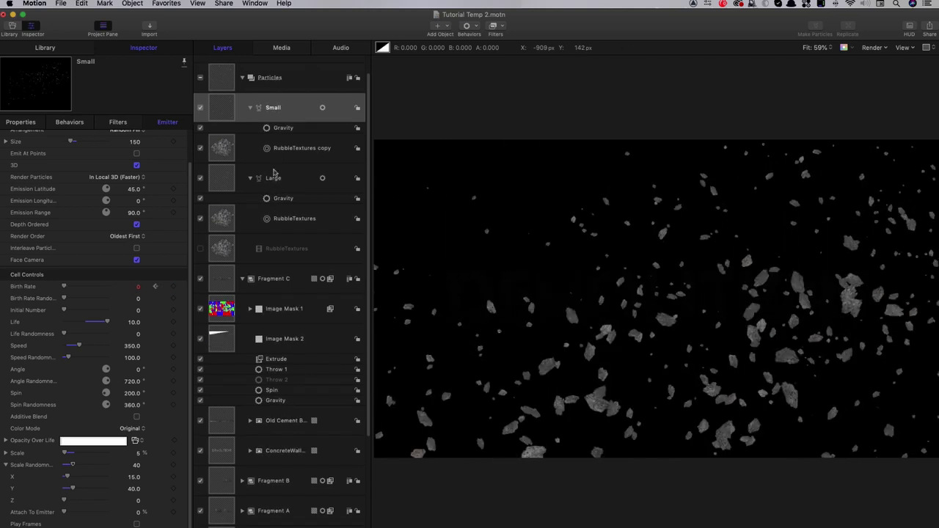
Step: Set the Large emitter's gravity acceleration to 200 and play the animation
left_click(278, 202)
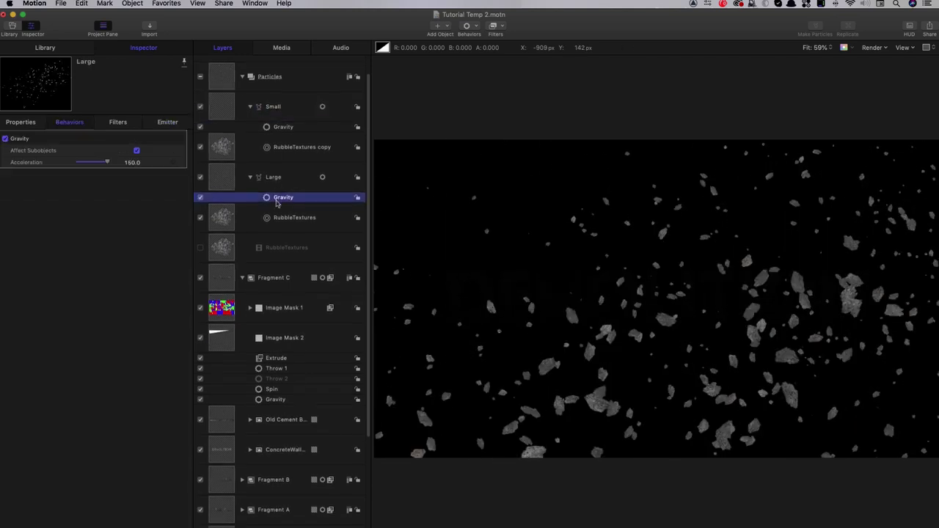
double_click(132, 162)
type("200")
key("Return")
key("space")
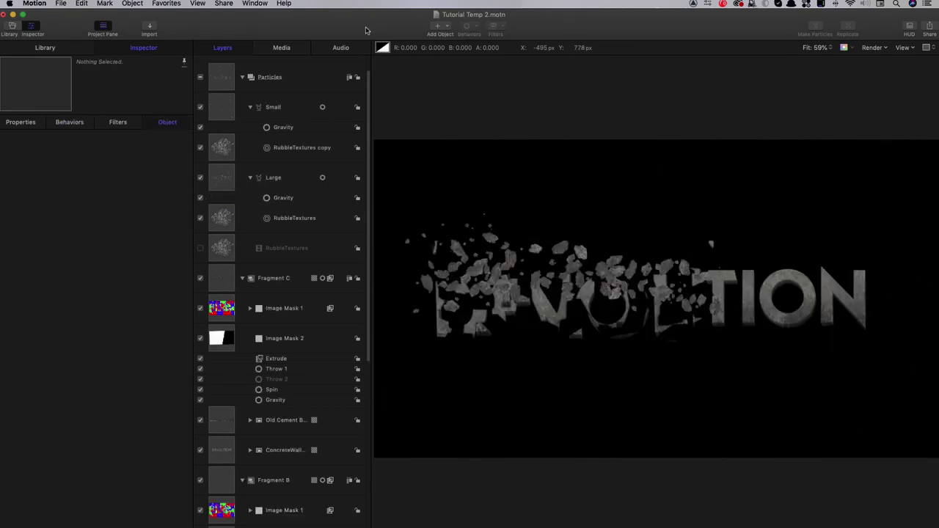
Step: Make the WALL group visible and play the demolition against the cracked wall
scroll(372, 255, "down", 10)
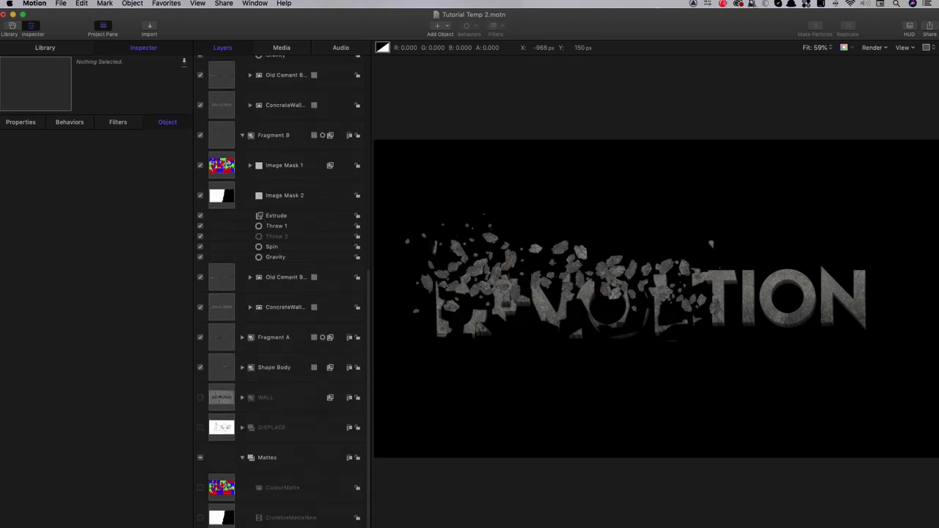
left_click(200, 398)
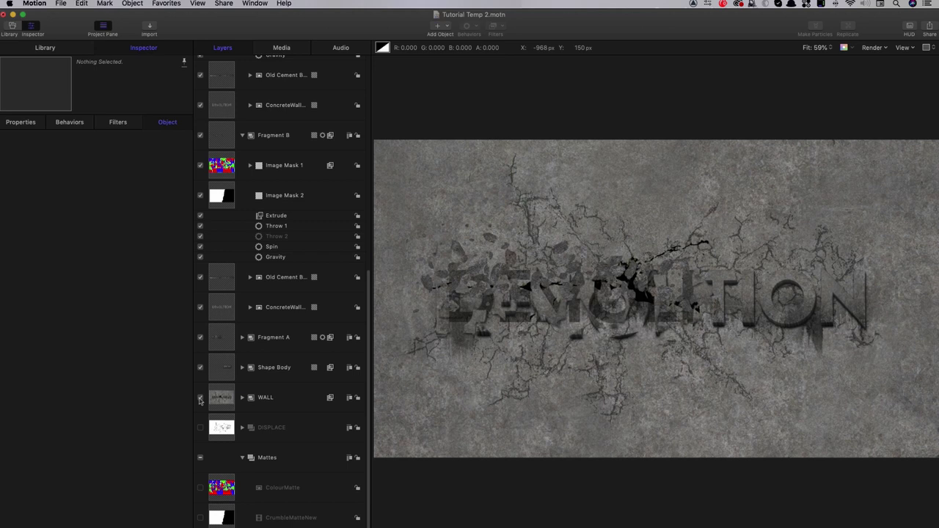
key("space")
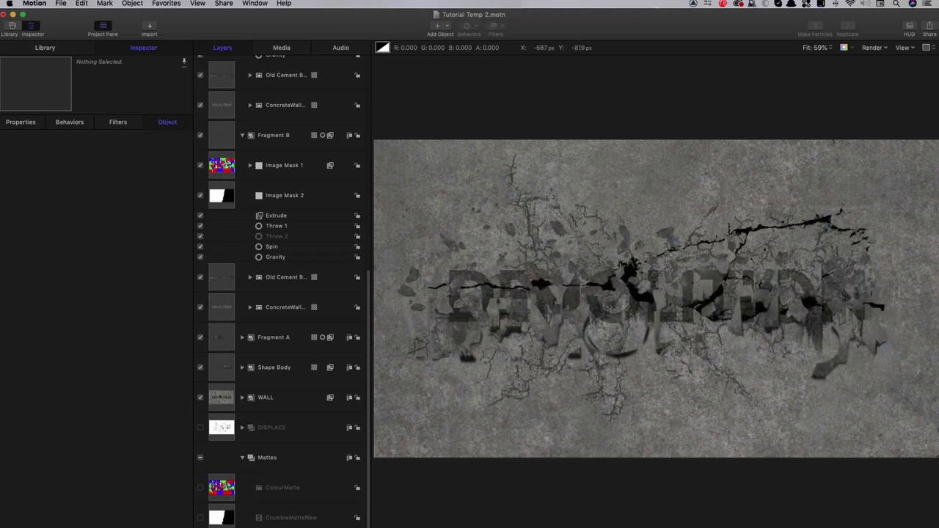
Step: Collapse the Particles, Fragment C and Fragment B groups in the layer list
scroll(262, 211, "up", 5)
scroll(263, 212, "up", 5)
left_click(243, 101)
left_click(243, 131)
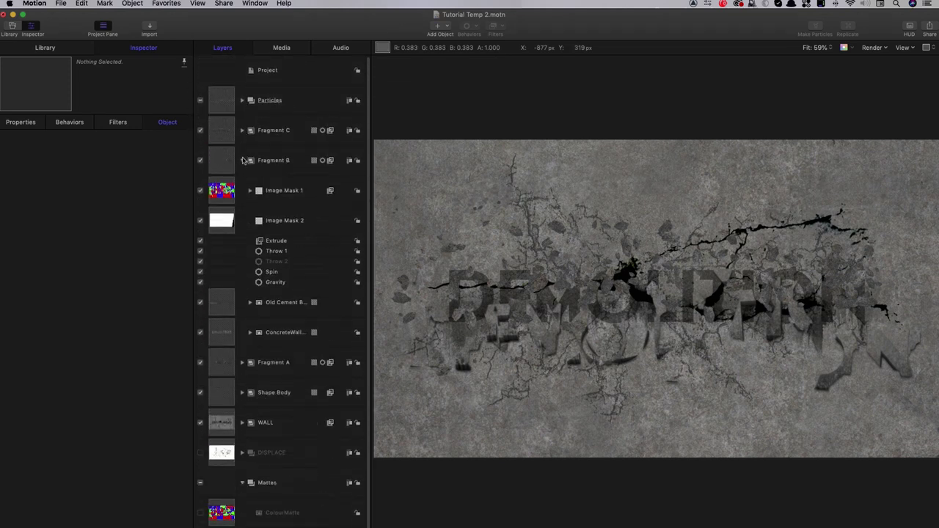
left_click(243, 160)
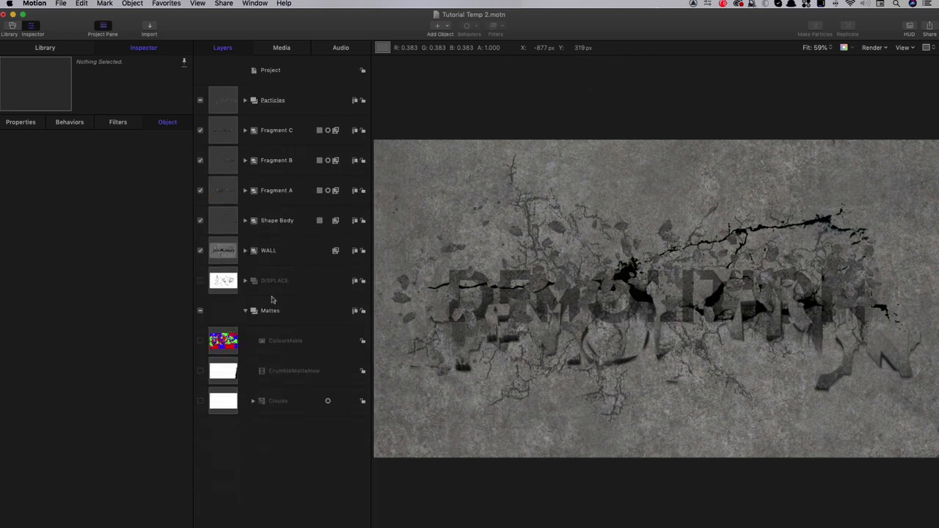
Step: Create a new group at the project's top level and name it All
left_click(273, 73)
left_click(132, 3)
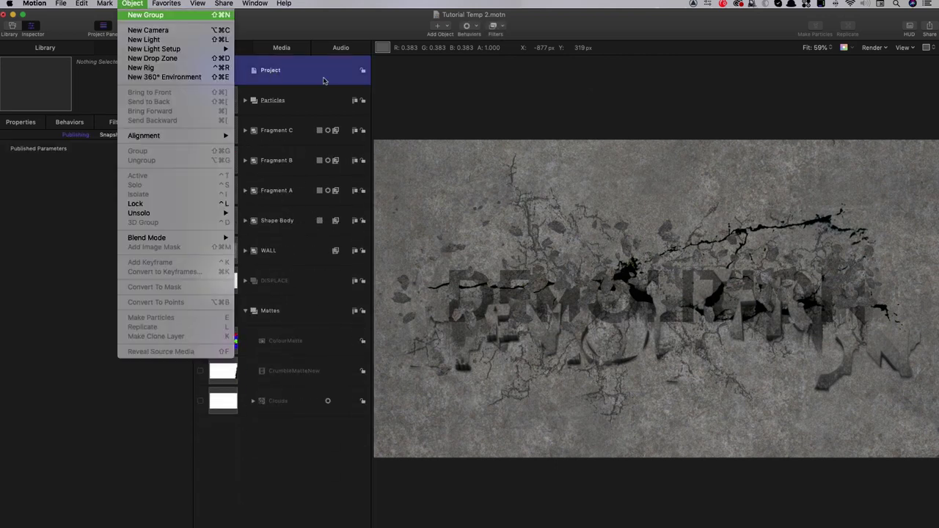
left_click(146, 16)
double_click(266, 100)
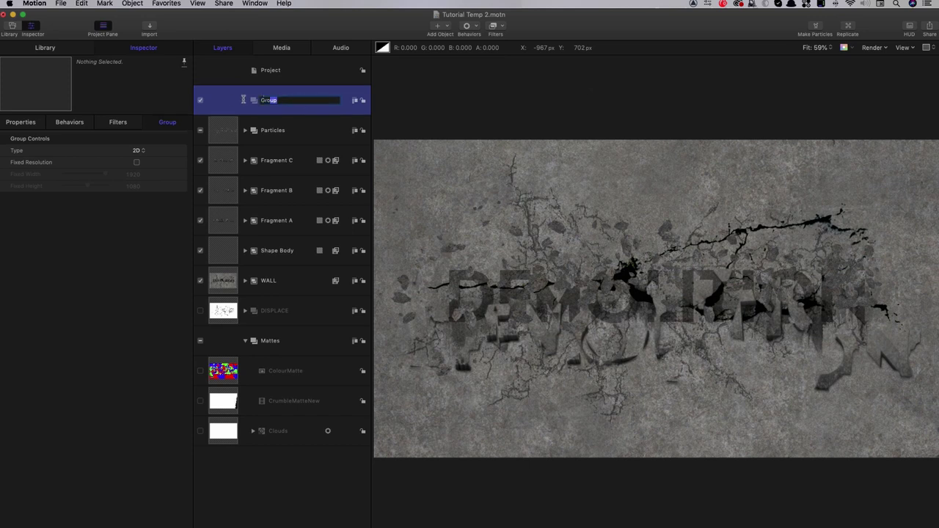
type("All")
key("Return")
Step: Move the Particles, Fragment C, Fragment B, Fragment A, Shape Body and WALL groups into the All group
left_click(228, 134)
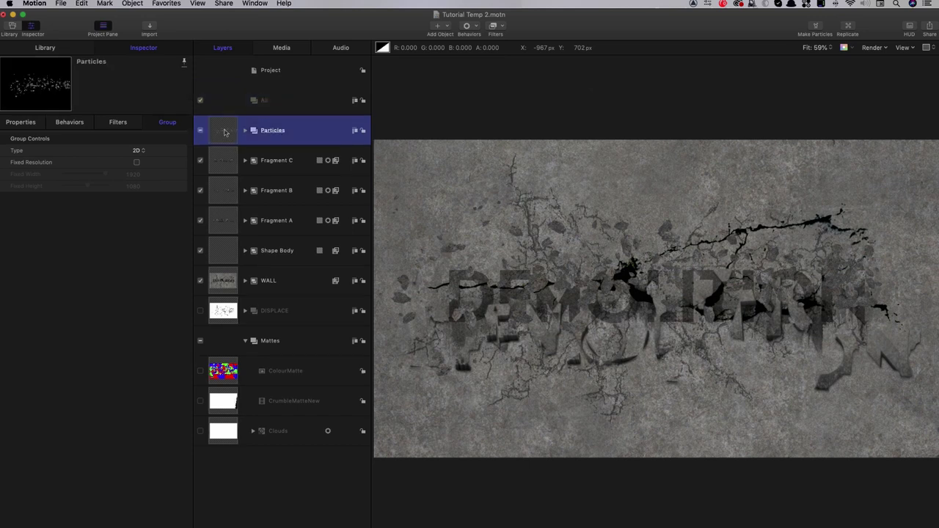
left_click(225, 282, "shift")
left_click_drag(218, 138, 300, 104)
Step: Add a camera while keeping the existing groups 2D, and convert only the All group to a 3D group
left_click(446, 26)
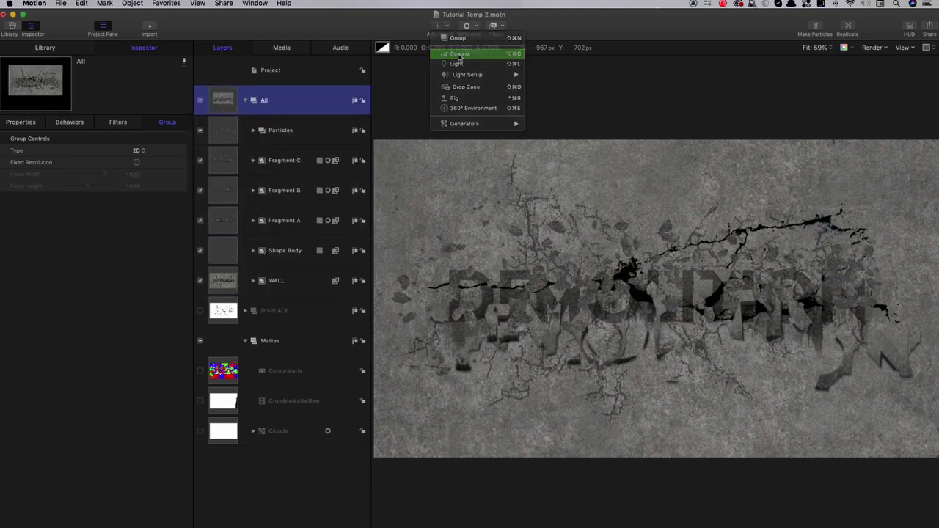
left_click(461, 54)
left_click(508, 99)
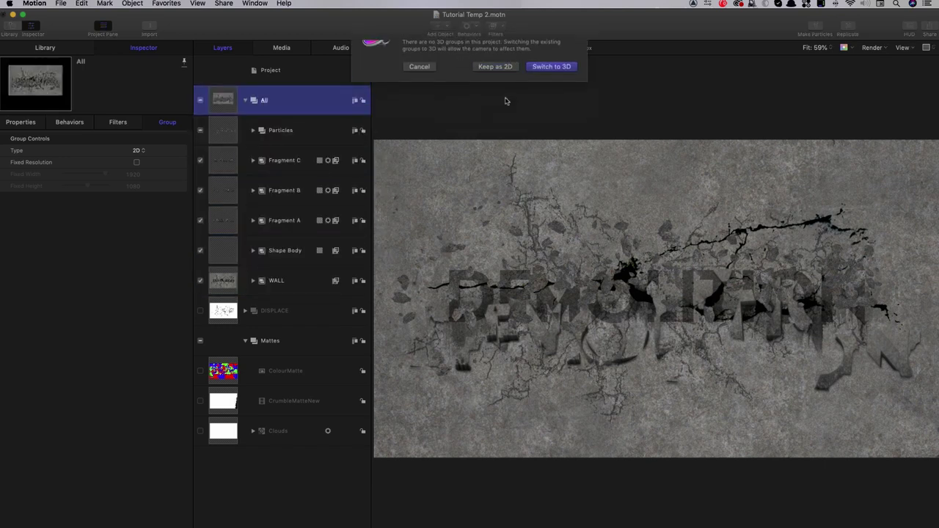
left_click(221, 130)
right_click(221, 130)
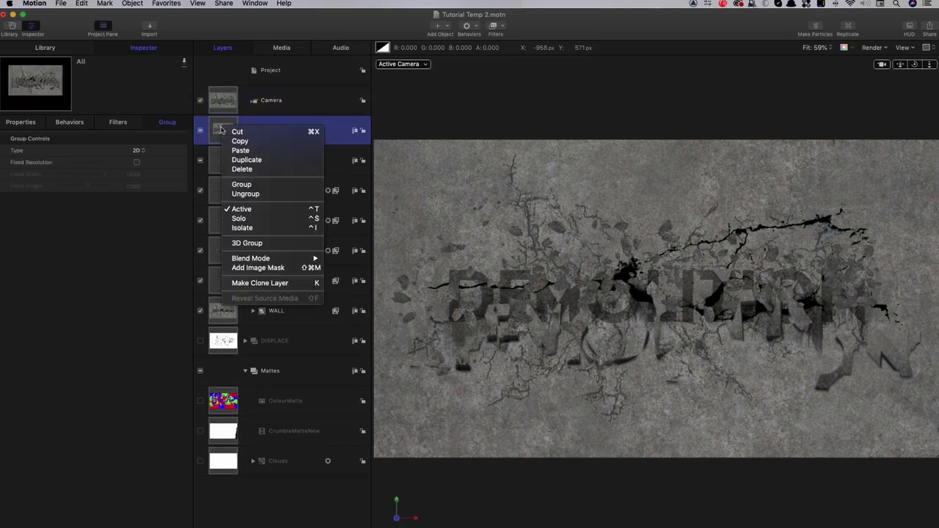
left_click(265, 245)
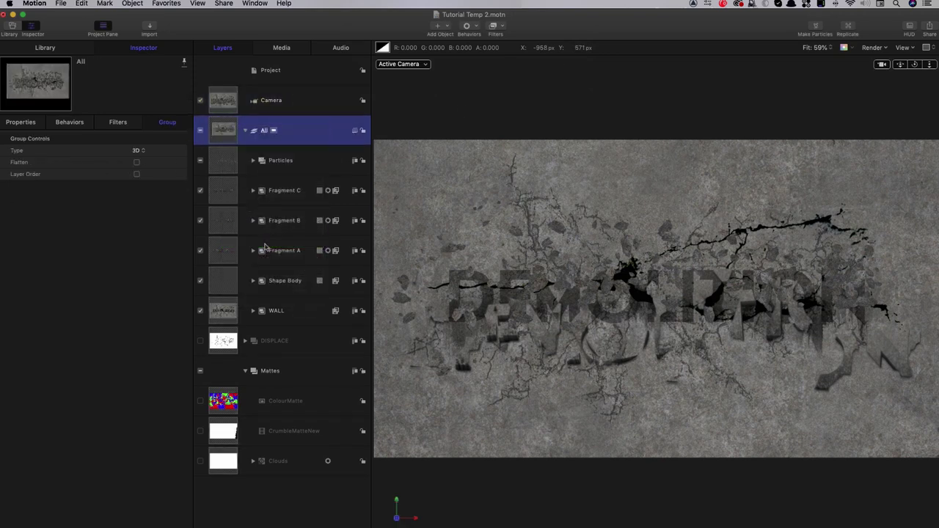
Step: Rotate the camera 10° in X and 10° in Y
left_click(222, 101)
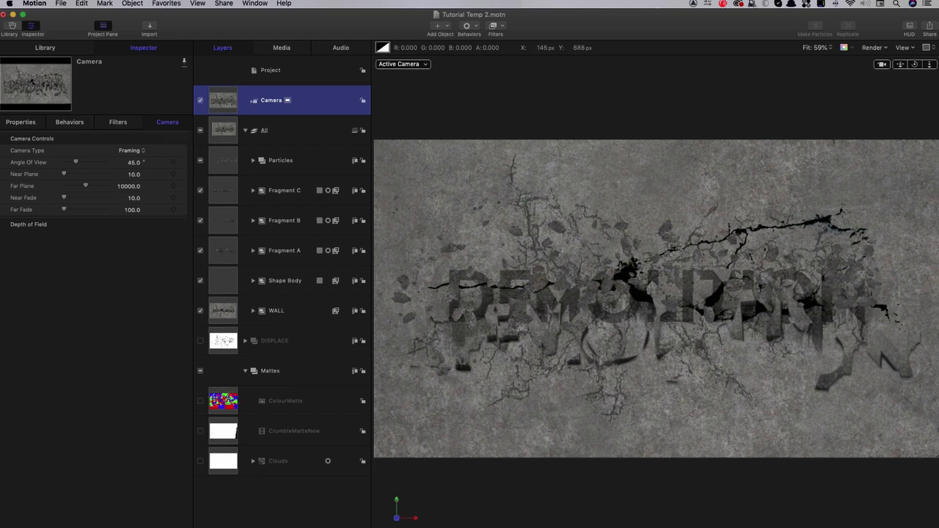
left_click(21, 122)
left_click(5, 198)
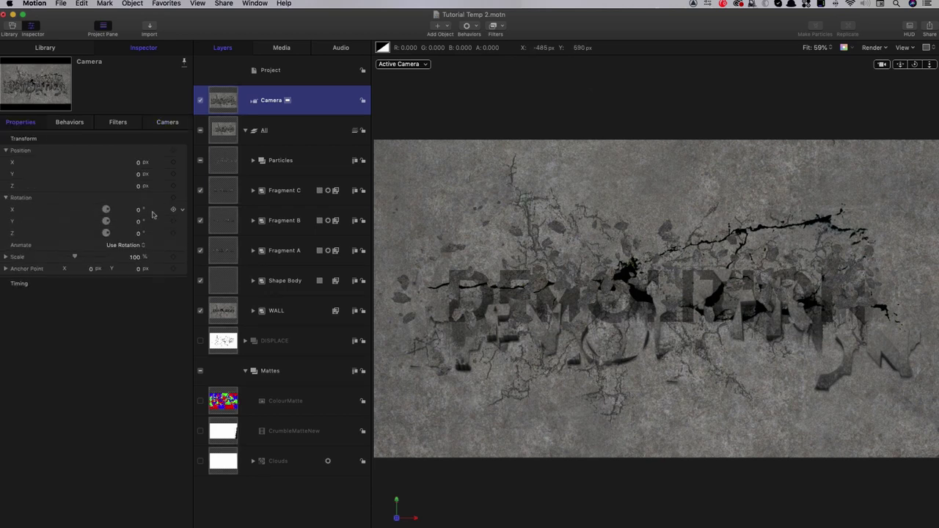
left_click(139, 210)
type("10")
key("Tab")
type("10")
key("Return")
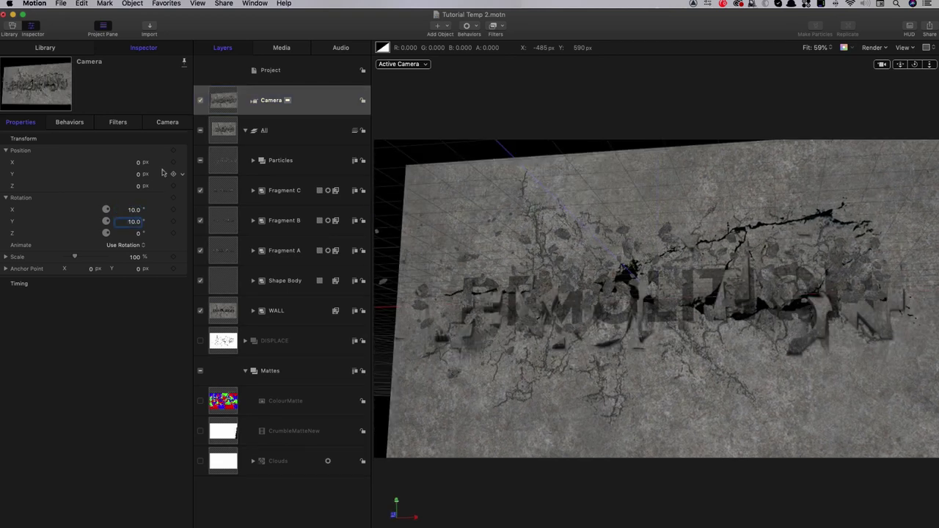
Step: Set the camera's Z position to -250 px
left_click(138, 186)
type("-250")
key("Return")
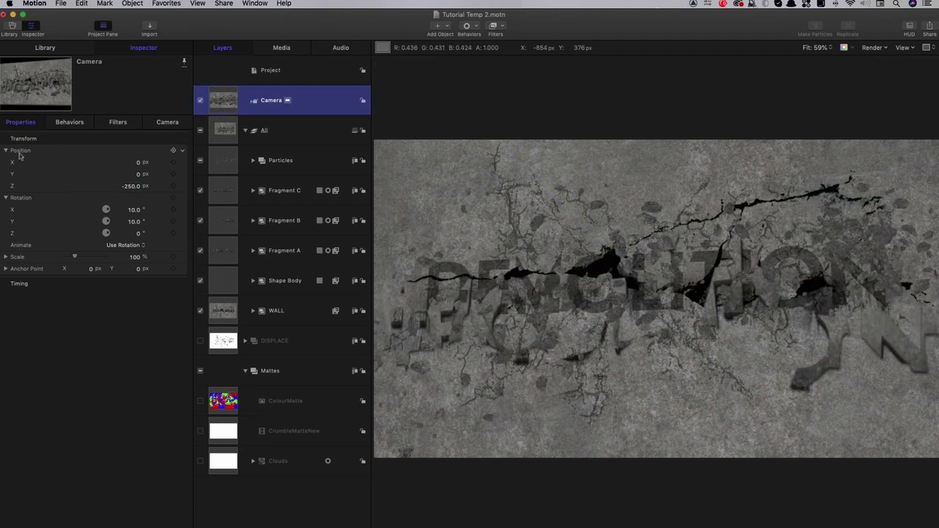
Step: Add a Randomize parameter behavior to the camera's Position and apply it to X and Y only
left_click(182, 150)
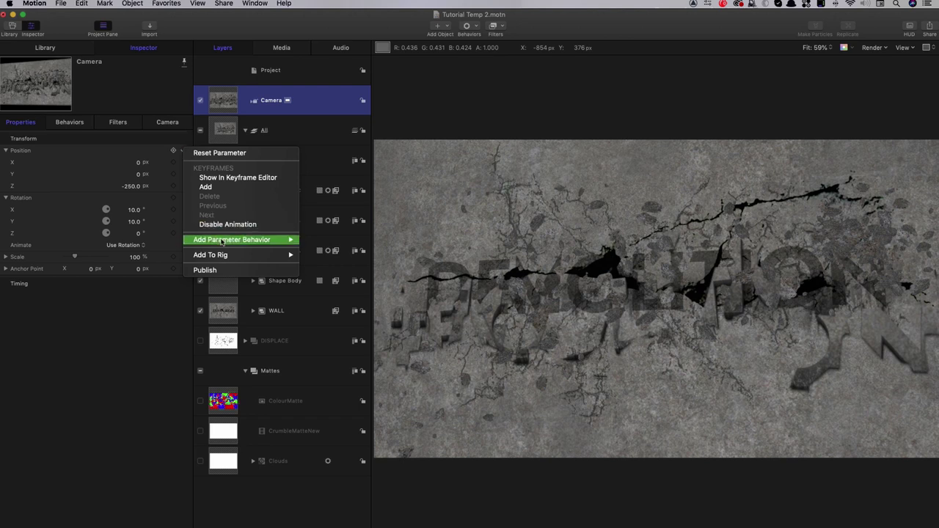
mouse_move(286, 241)
left_click(335, 353)
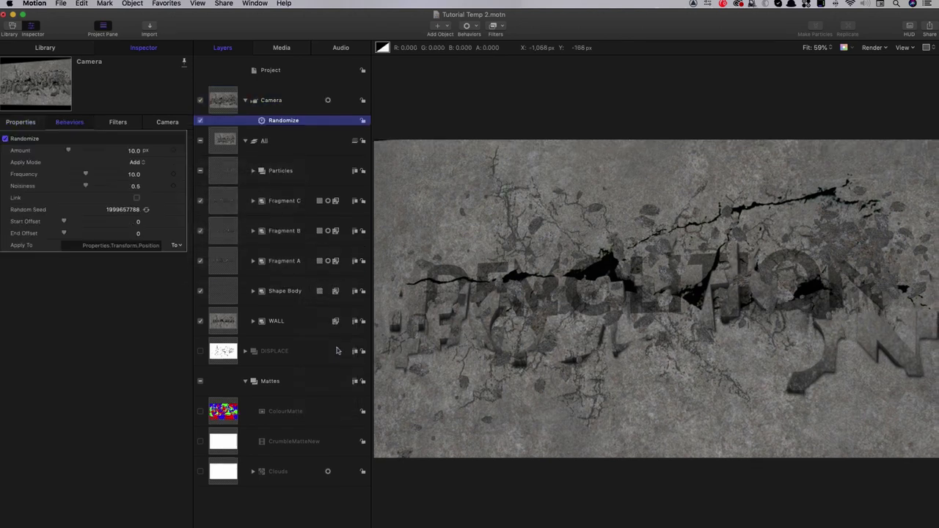
left_click(176, 246)
mouse_move(195, 255)
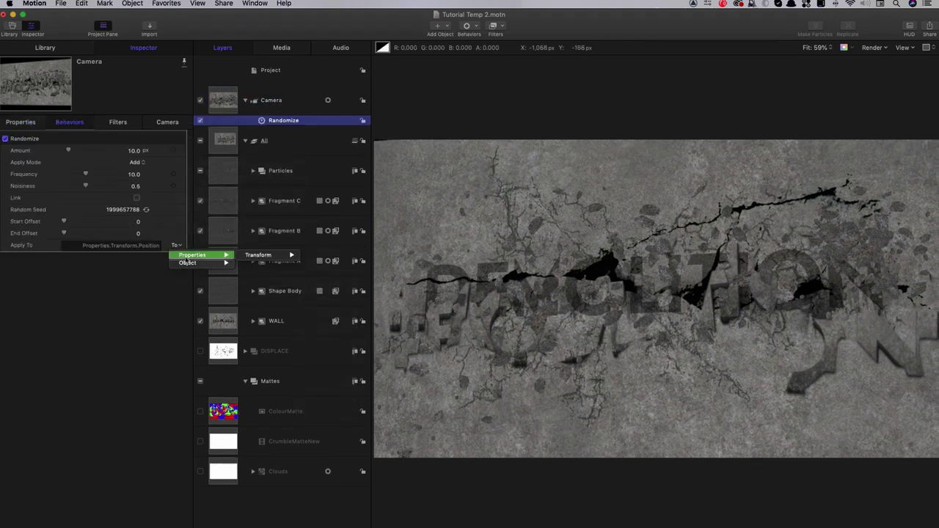
mouse_move(261, 256)
mouse_move(331, 256)
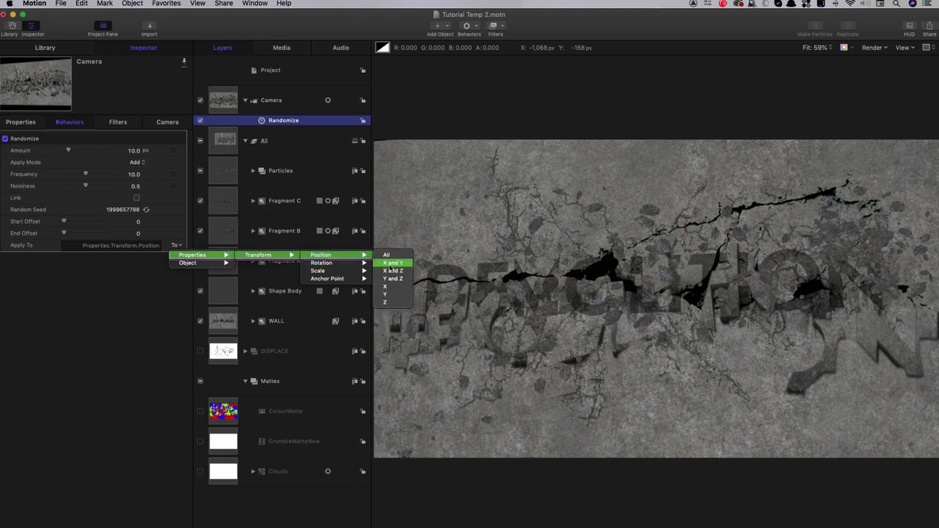
left_click(391, 264)
Step: Set the camera Randomize behavior's Apply Mode to Add and Subtract and its Frequency to 20
left_click(129, 162)
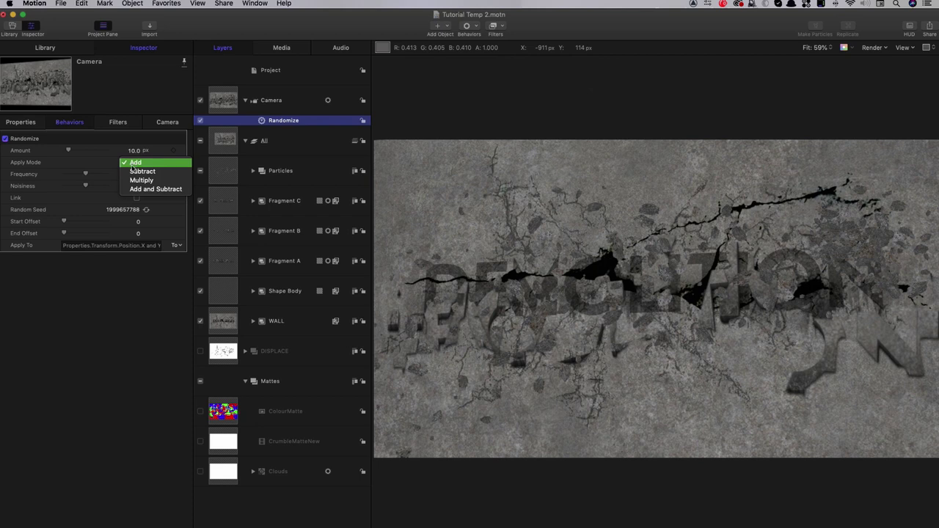
left_click(144, 189)
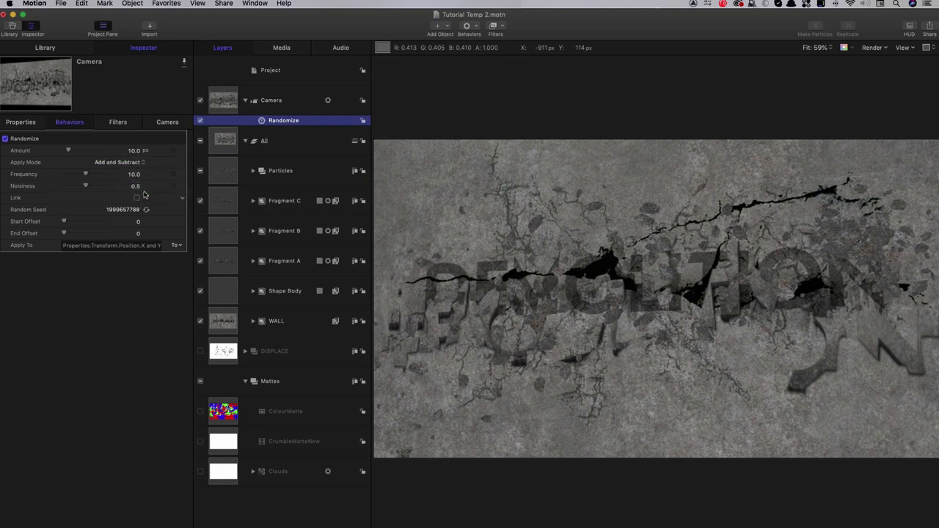
left_click(134, 175)
type("20")
key("Return")
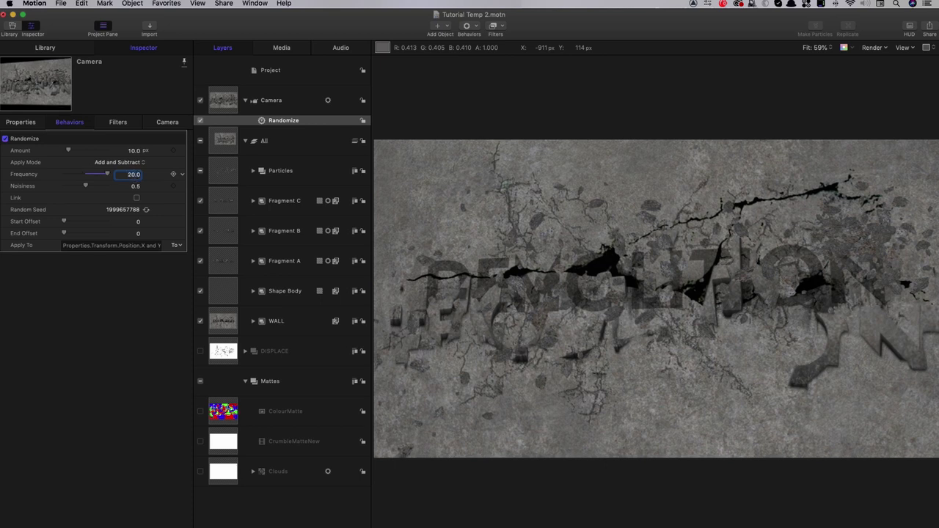
Step: Keyframe the camera Randomize behavior's Amount at 0 px at 2:00
left_click(516, 522)
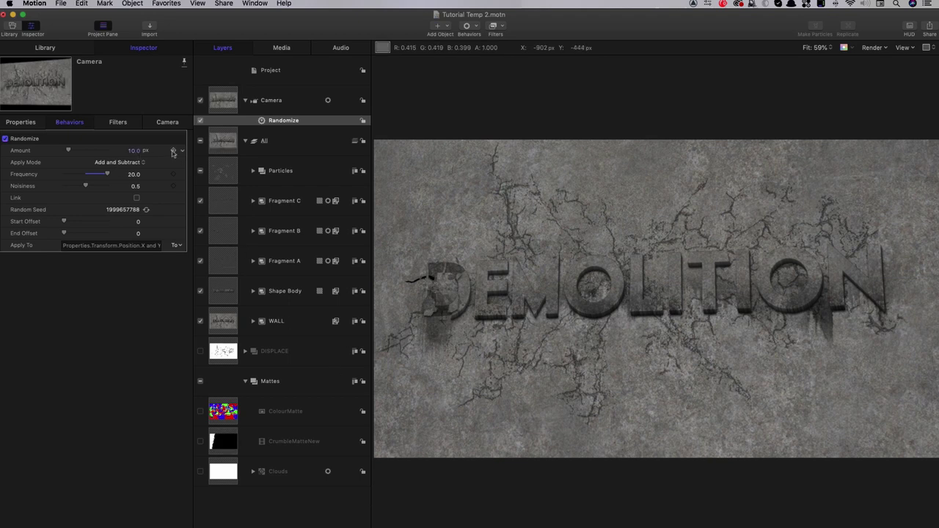
left_click_drag(68, 149, 64, 150)
key("cmd+7")
Step: Go to 2:12 and keyframe the camera Randomize behavior's Amount at 18 px
left_click(593, 520)
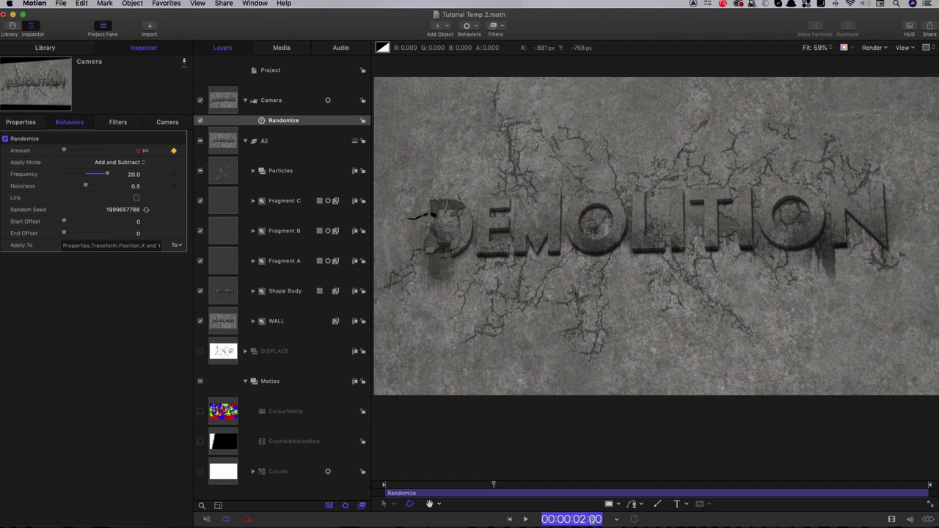
type("212")
key("Return")
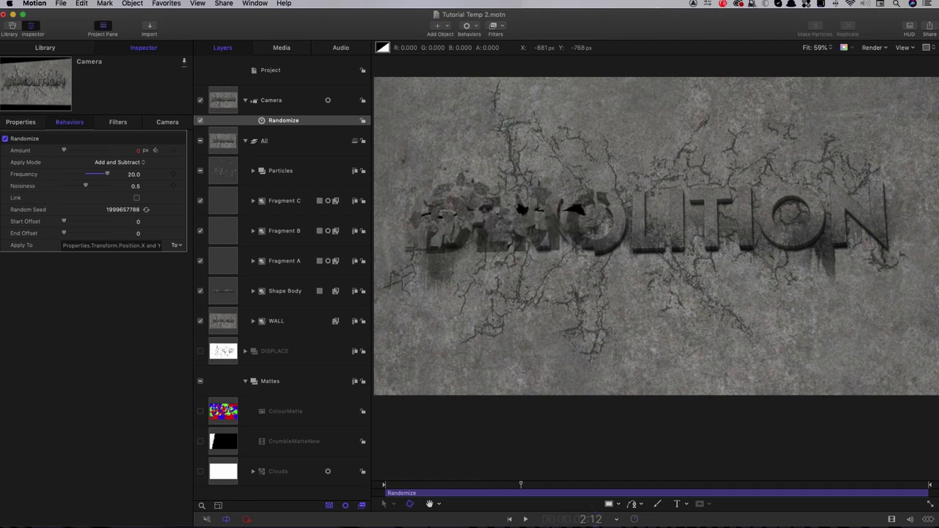
left_click(139, 151)
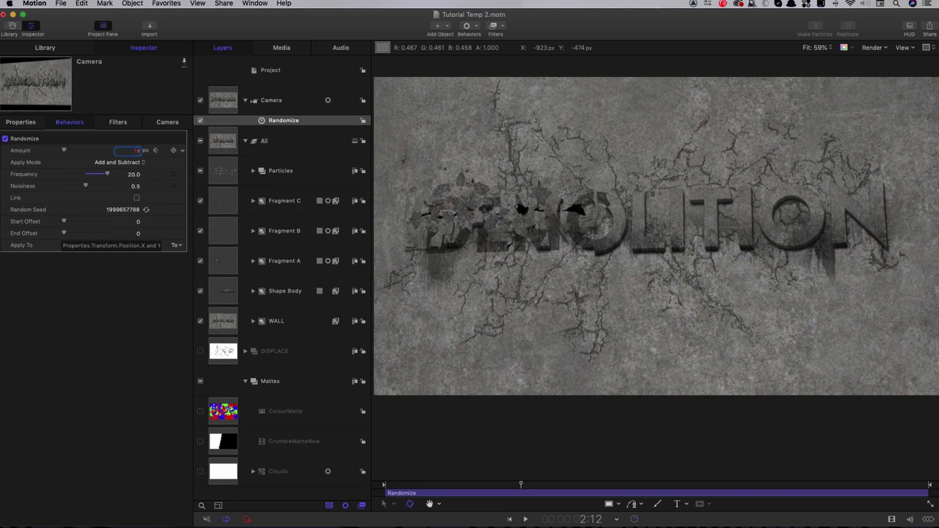
type("15")
key("Return")
Step: Keyframe the Randomize Amount at 0 px at 4:00 and play back the camera shake
left_click_drag(521, 485, 603, 486)
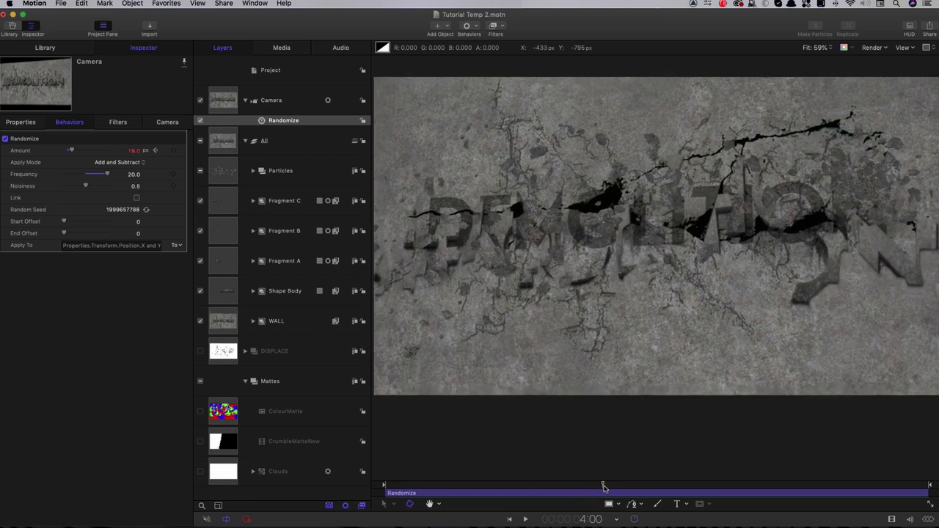
left_click_drag(71, 150, 63, 151)
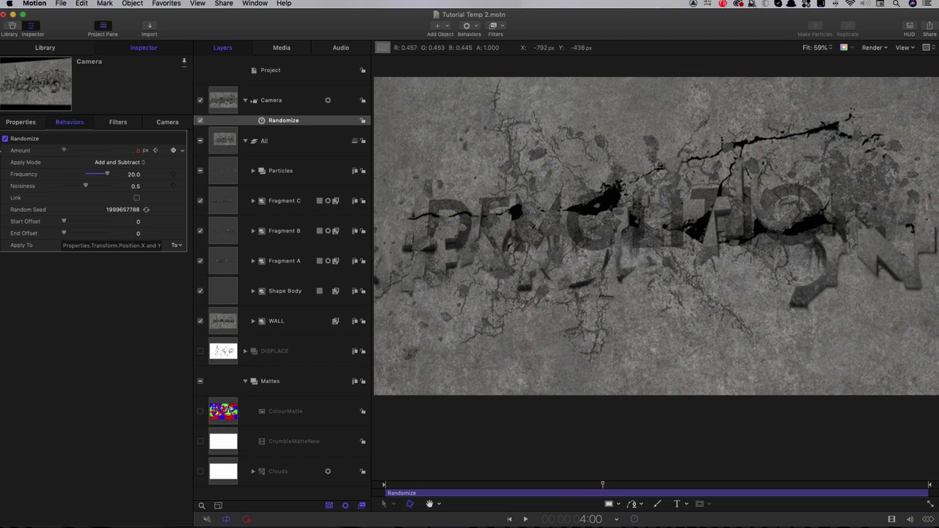
left_click(513, 485)
key("space")
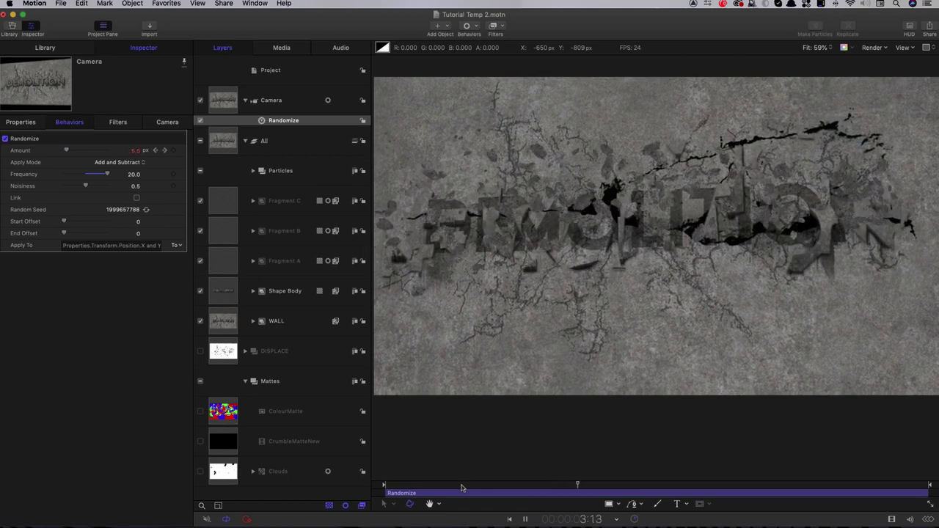
key("space")
left_click(471, 489)
key("space")
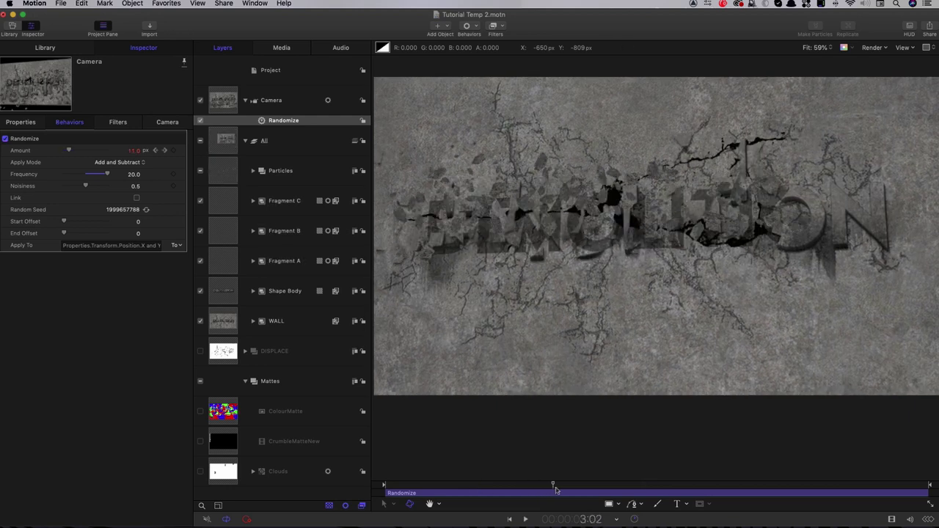
key("space")
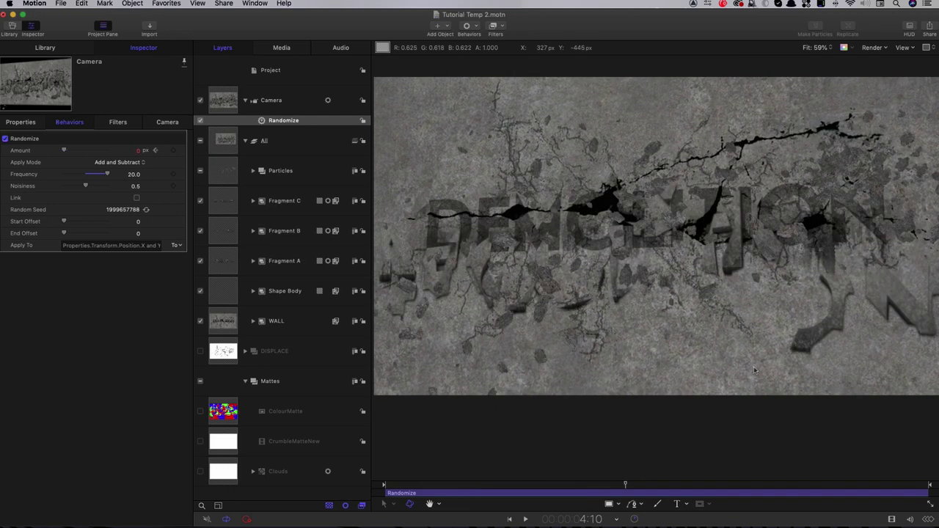
Step: Create a new group inside All and move the Particles, Fragment C, Fragment B and Fragment A groups into it
left_click(223, 172)
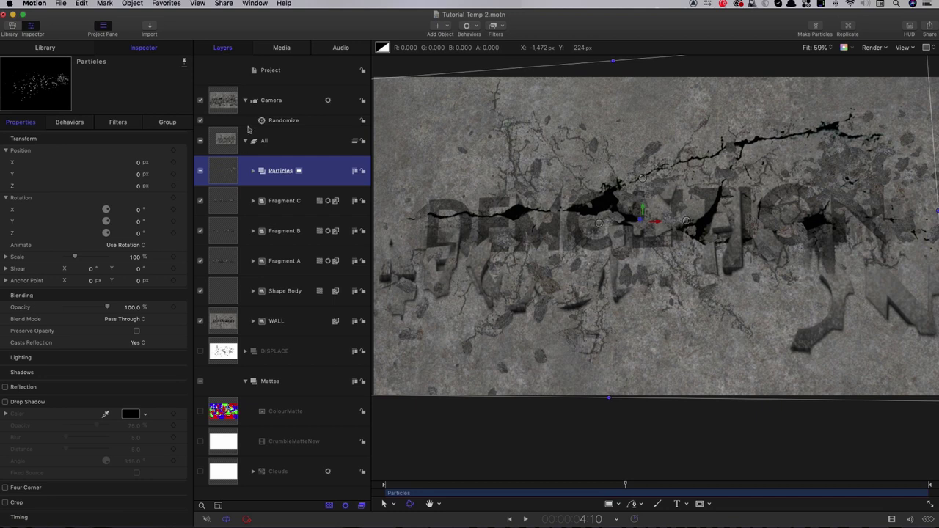
left_click(226, 142)
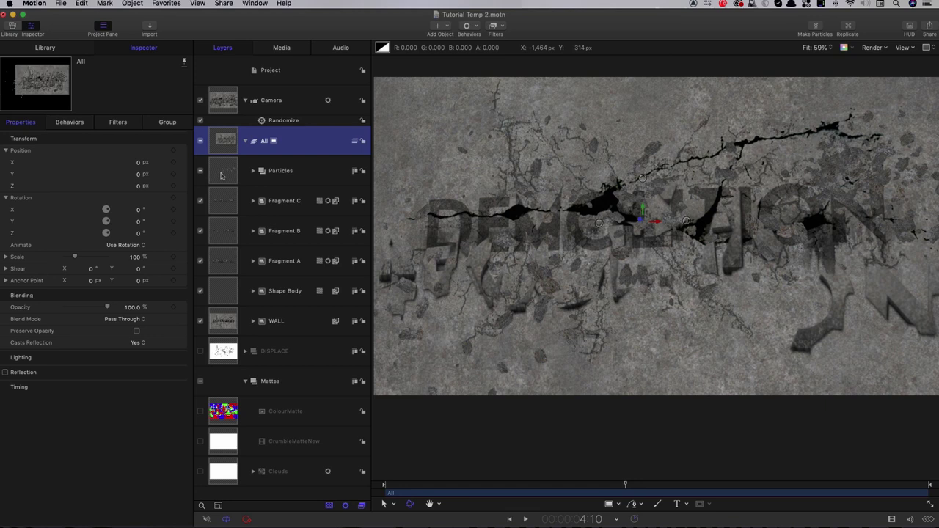
left_click(134, 3)
left_click(138, 17)
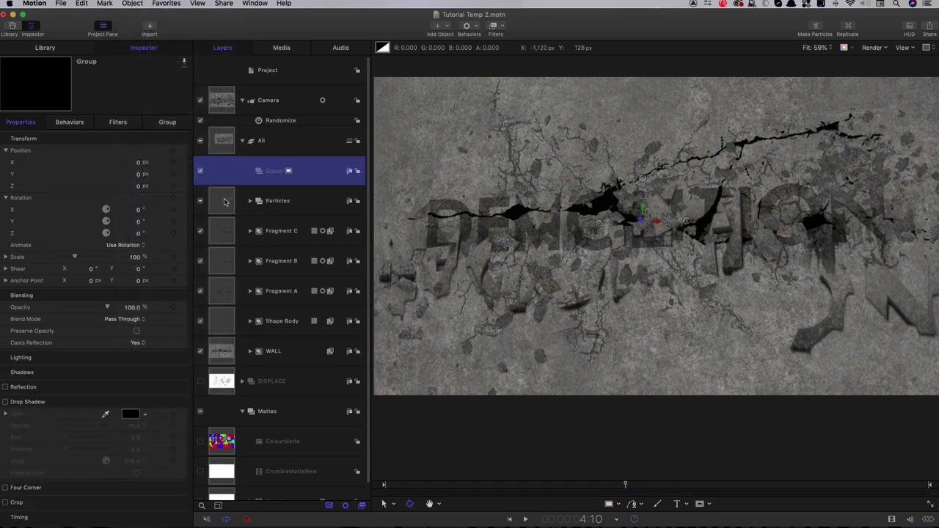
left_click(225, 202)
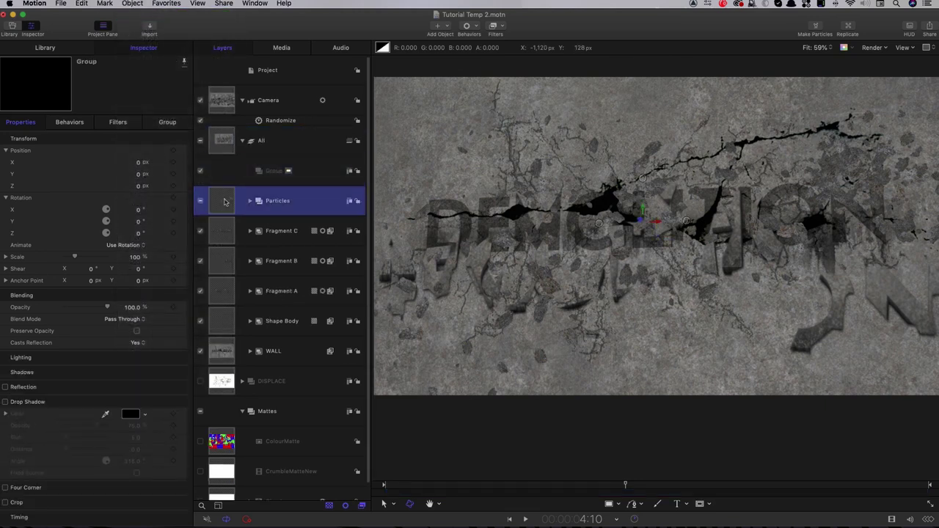
left_click(218, 293, "shift")
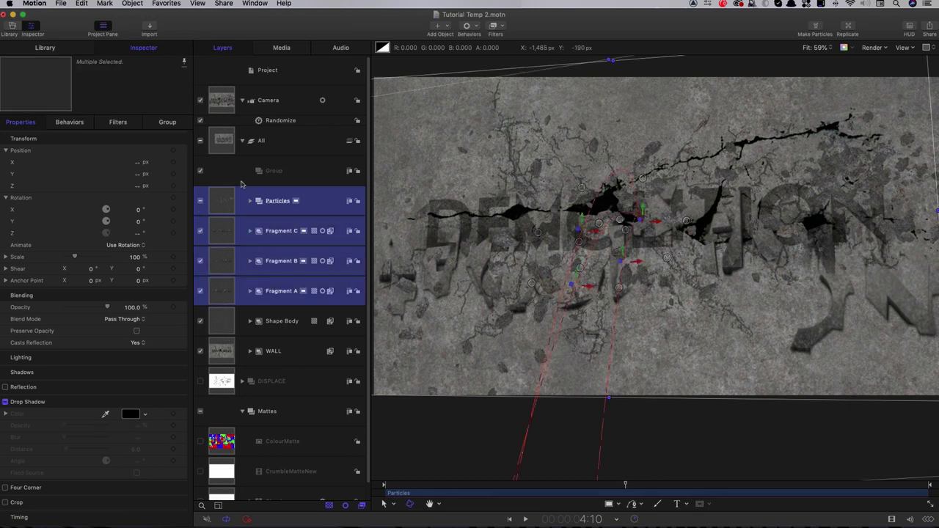
left_click_drag(218, 204, 290, 173)
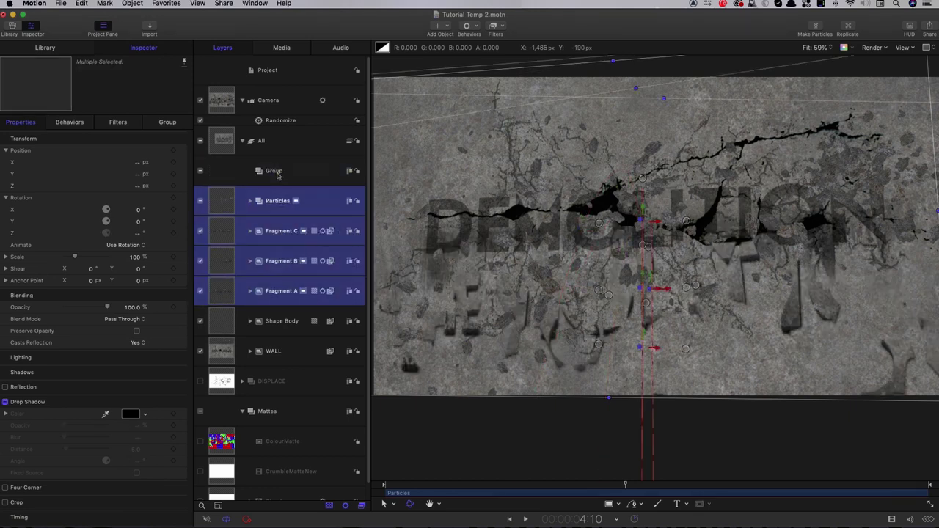
Step: Rename the new group holding the particles and fragments as Shadow
left_click(296, 172)
double_click(274, 172)
type("Shadow")
key("Return")
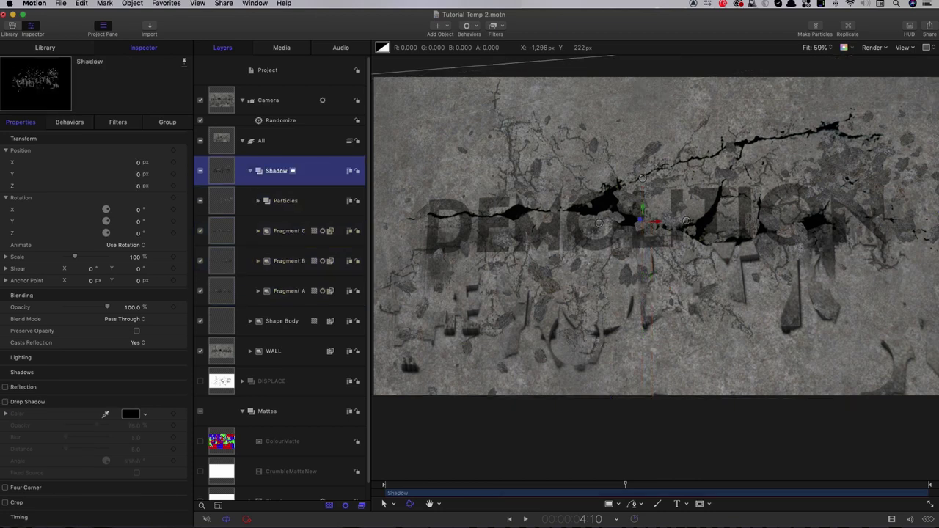
Step: Enable the Shadow group's drop shadow and keyframe its Distance at 5 at 2:00 and 500 at 4:00
left_click(5, 402)
left_click_drag(551, 487, 493, 491)
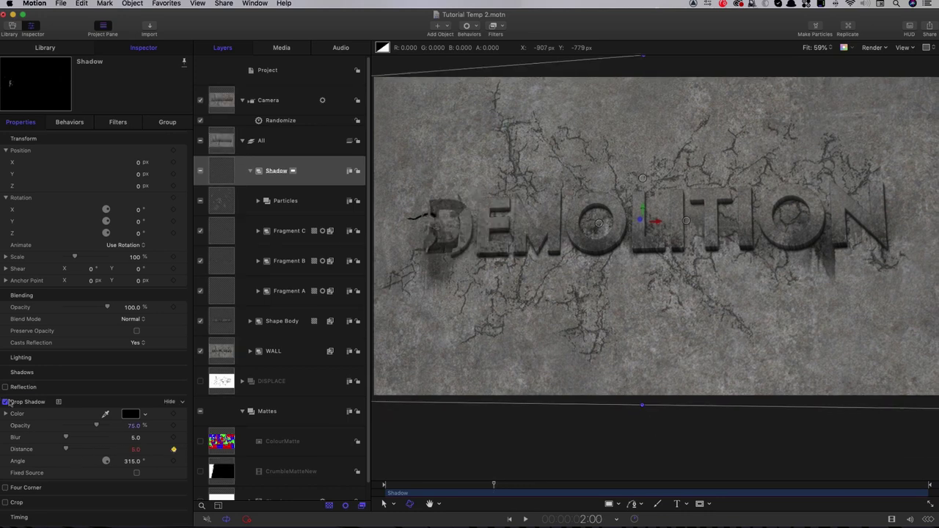
left_click(593, 486)
left_click_drag(593, 486, 603, 488)
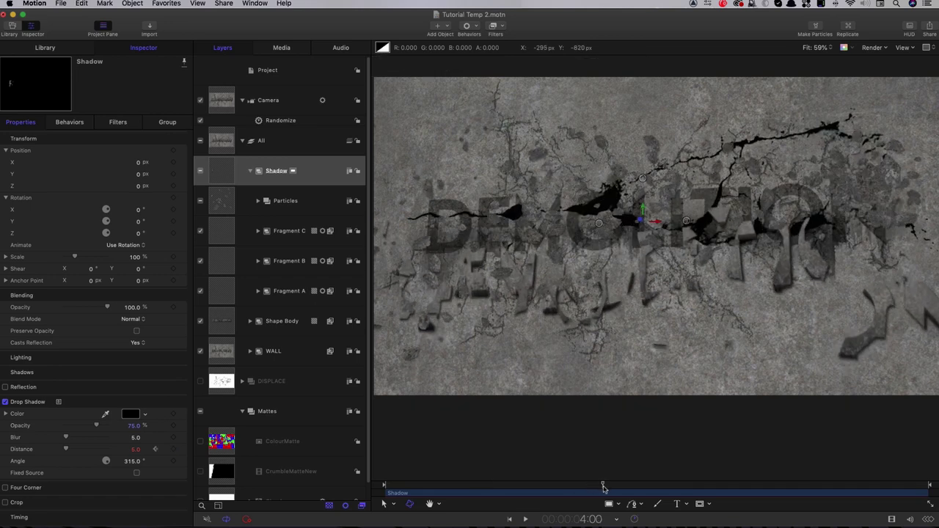
left_click(136, 449)
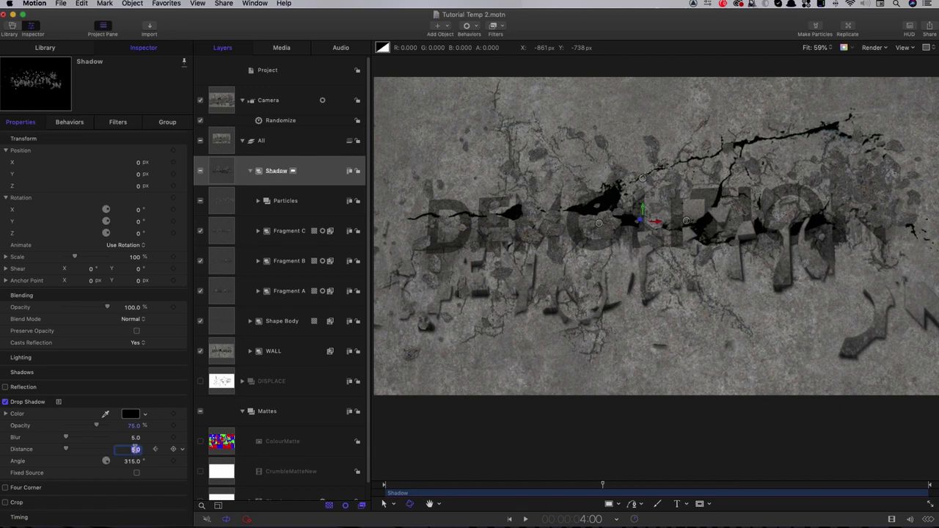
type("500")
key("shift+Tab")
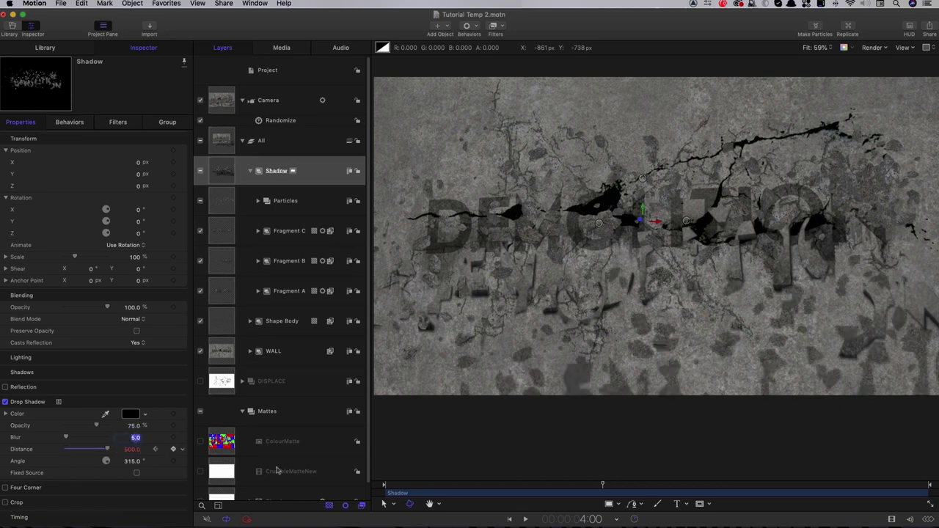
Step: Set the Shadow group's drop shadow Blur to 30 and its Angle to 284°
type("30")
key("Return")
left_click(134, 461)
type("284")
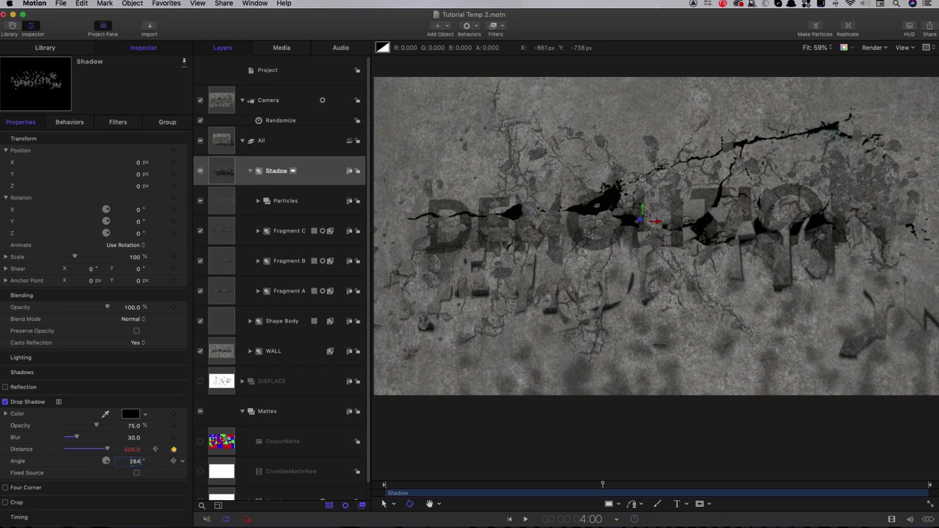
key("Return")
Step: Try the Shadow group's drop shadow Opacity at 50%, settle on 65%, and check it at 3:23
mouse_move(555, 492)
left_mouse_down()
mouse_move(535, 492)
mouse_move(619, 497)
mouse_move(528, 497)
mouse_move(566, 497)
left_mouse_up()
left_click(132, 426)
type("50")
key("Return")
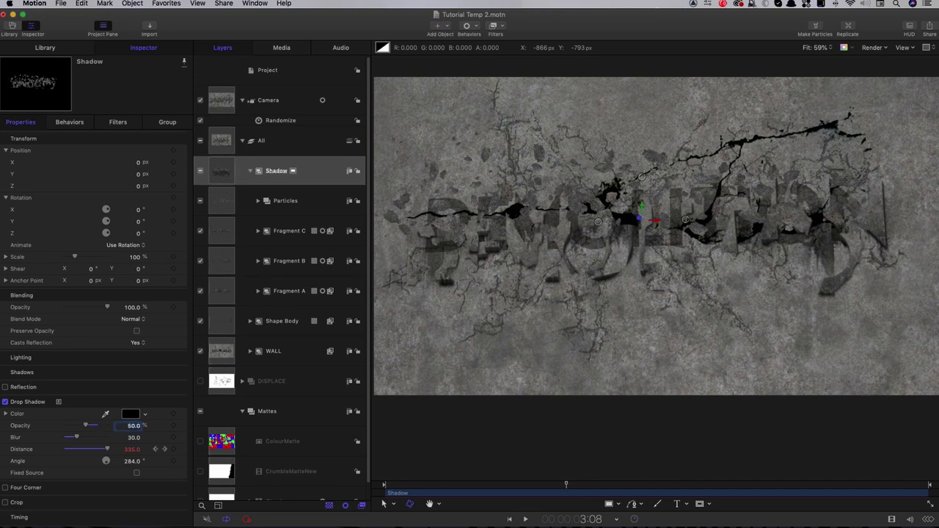
type("65")
key("Return")
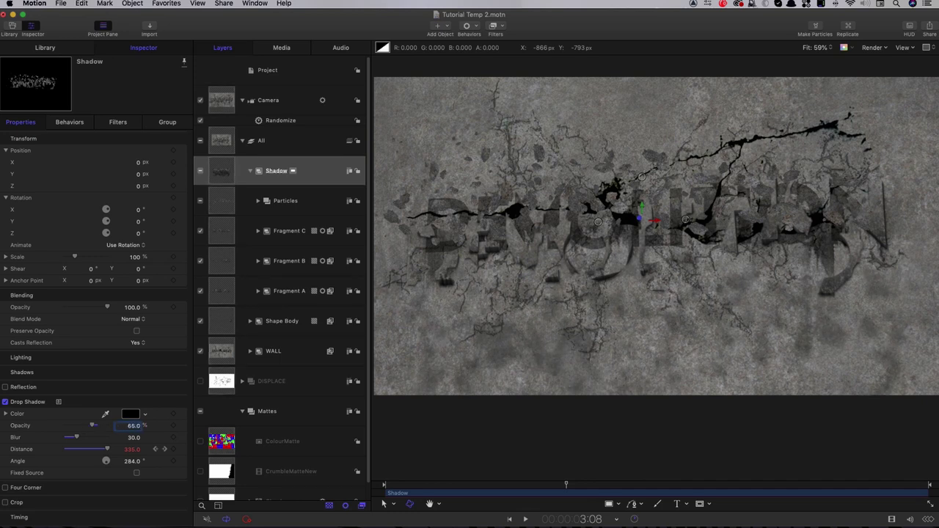
left_click_drag(566, 485, 601, 487)
Step: Clear the layer selection and add a point light at the project level
key("super+shift+a")
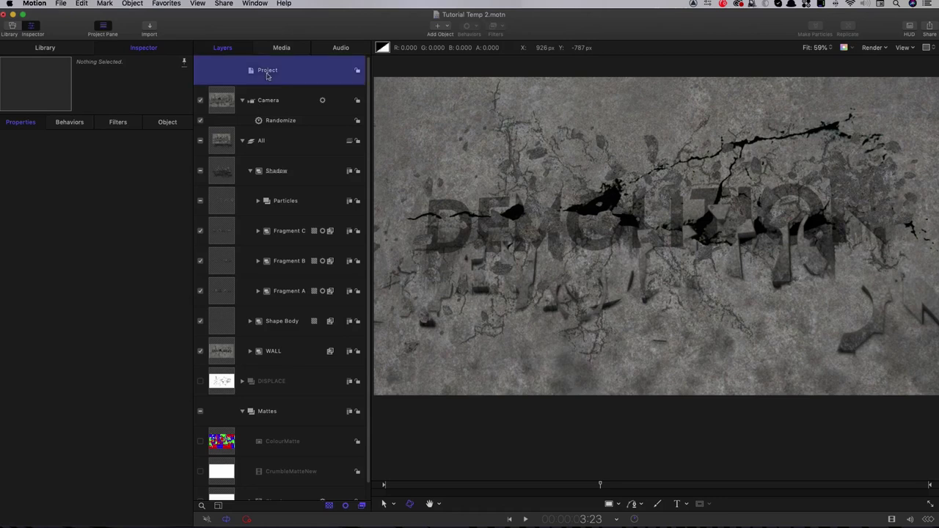
left_click(443, 30)
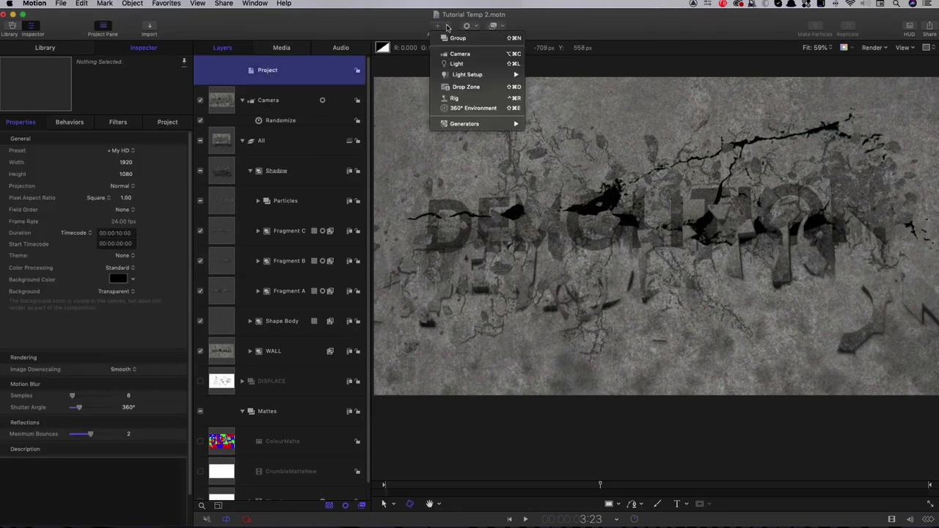
left_click(450, 66)
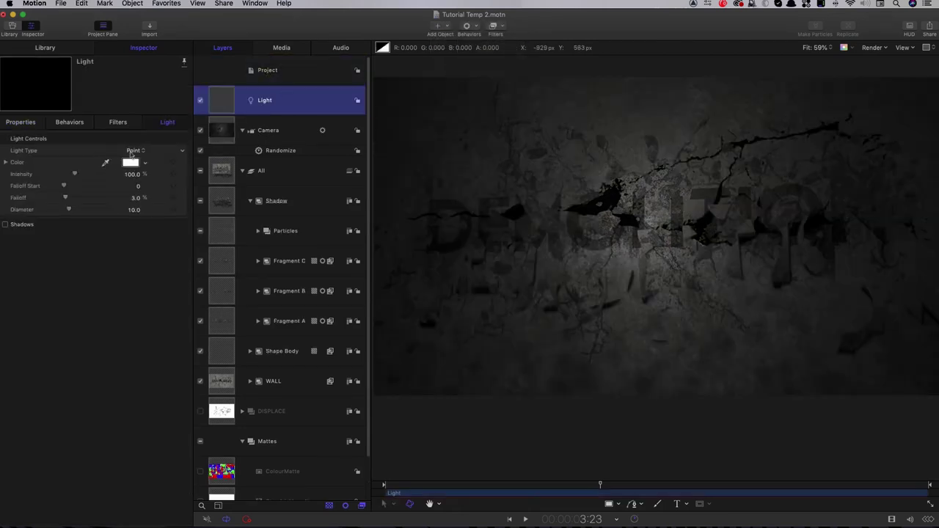
Step: Set the point light's Intensity to 1000% and its Falloff to 15%
left_click(133, 174)
type("1000")
key("Return")
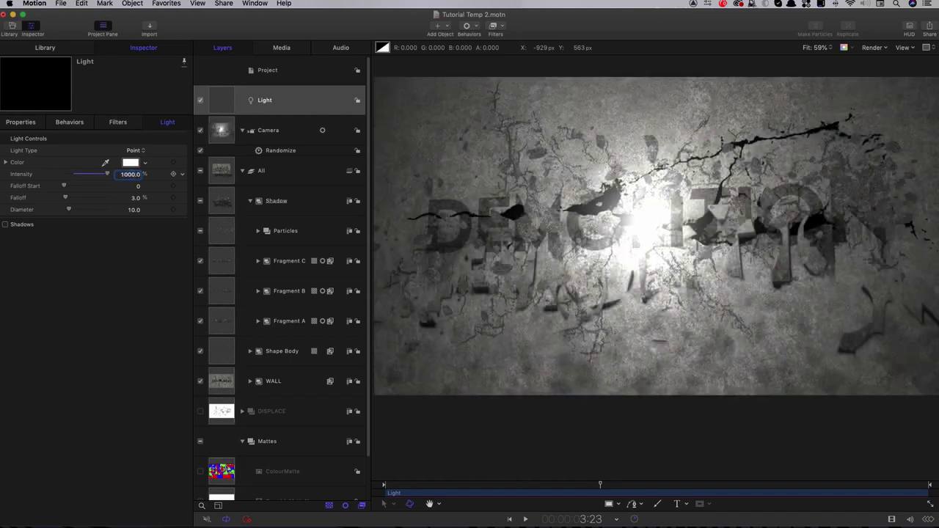
left_click(136, 198)
type("15")
key("Return")
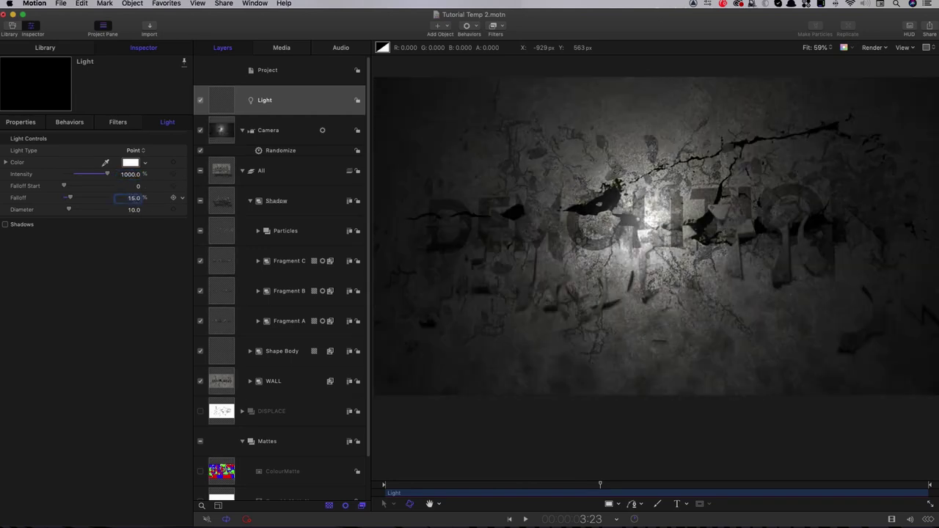
Step: Set the point light's Z position to 150 px and raise it in Y towards the wall's upper edge
left_click(19, 125)
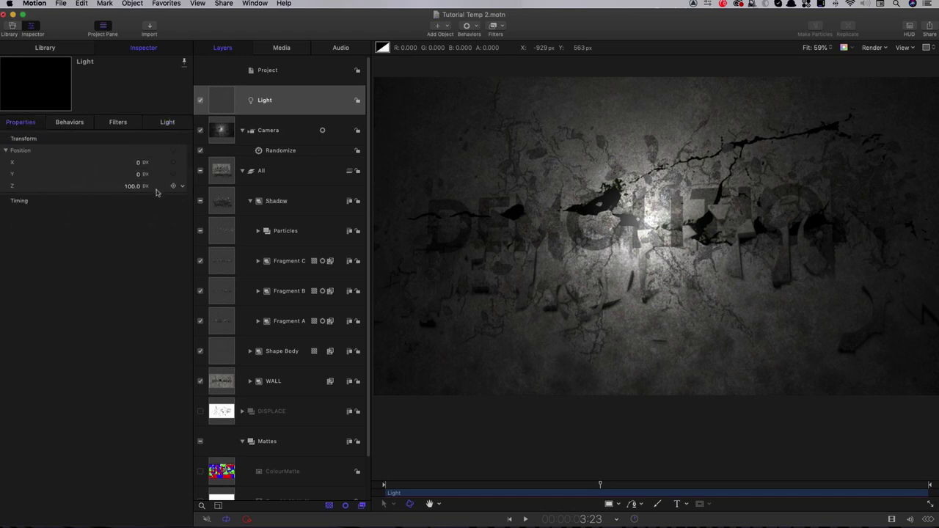
left_click(130, 187)
type("150")
key("Return")
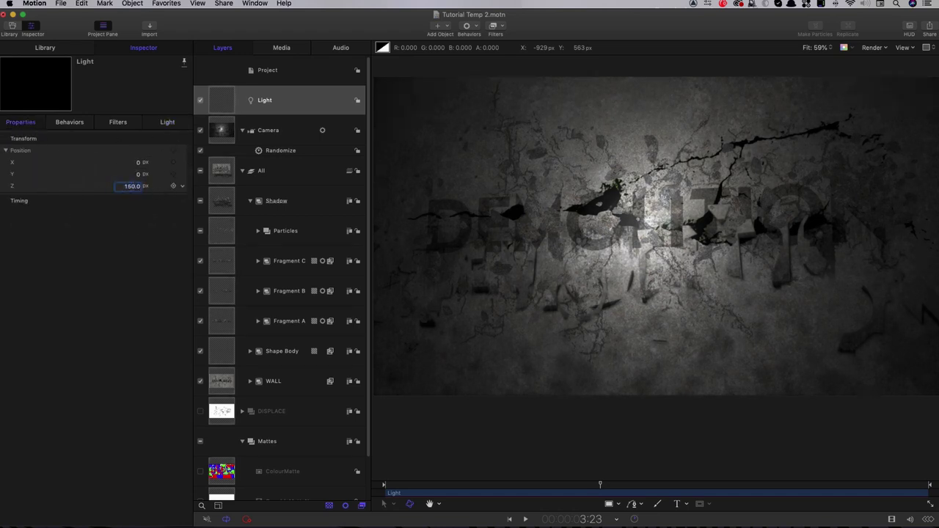
left_click_drag(138, 176, 181, 173)
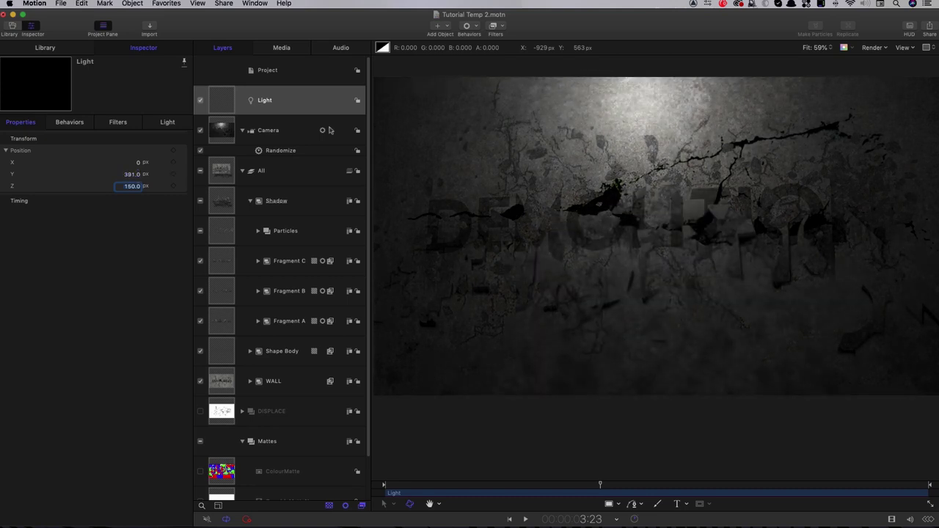
Step: Duplicate the light and move the copy to X -644.02 px, Y 207.89 px
right_click(211, 102)
left_click(257, 131)
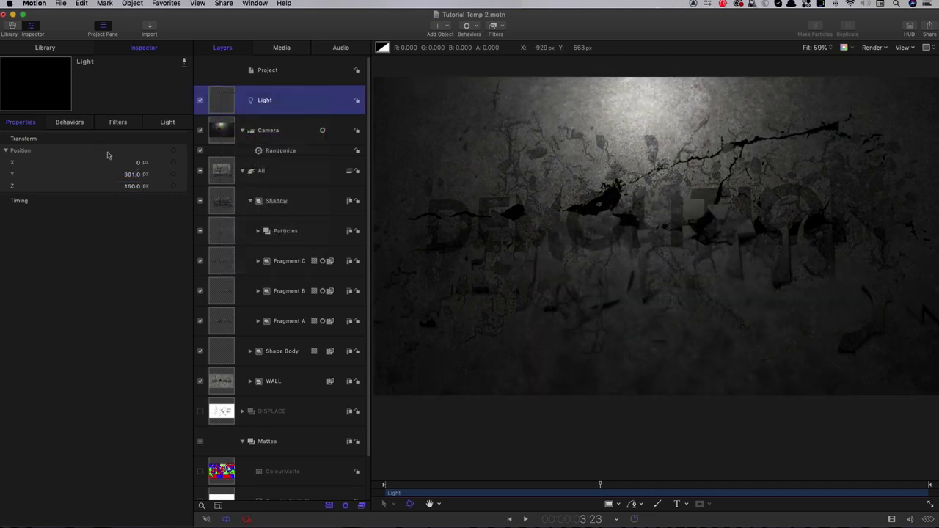
left_click(21, 122)
left_click_drag(132, 163, 82, 174)
Step: Duplicate the light copy and move the new light to the wall's lower right, beside the final N
right_click(224, 94)
left_click(249, 125)
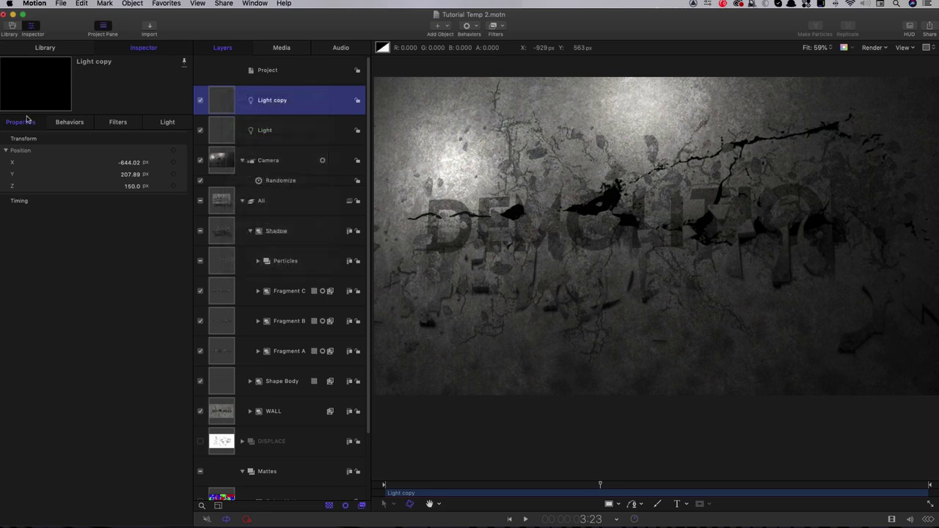
left_click_drag(132, 162, 201, 162)
left_click_drag(136, 175, 110, 174)
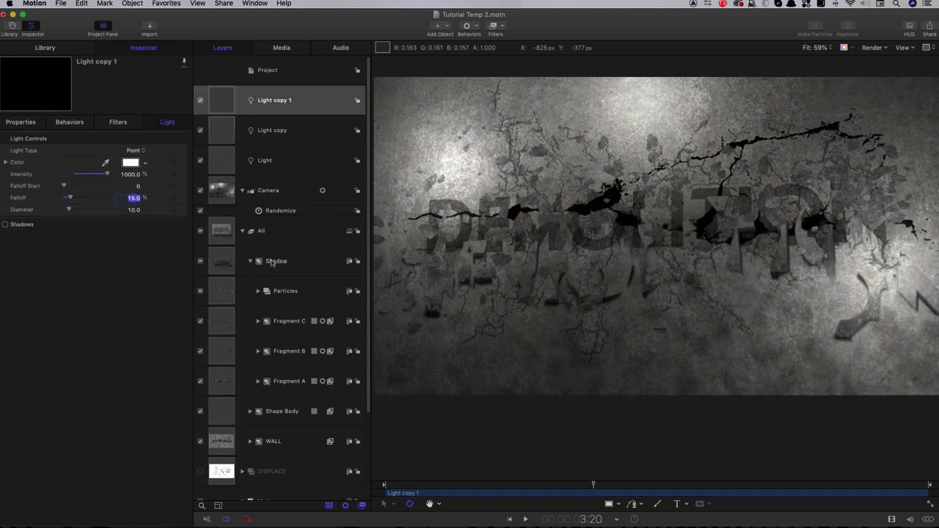
Step: Set the third light's Falloff to 10% and play back the animation to check the lighting
type("10")
key("Return")
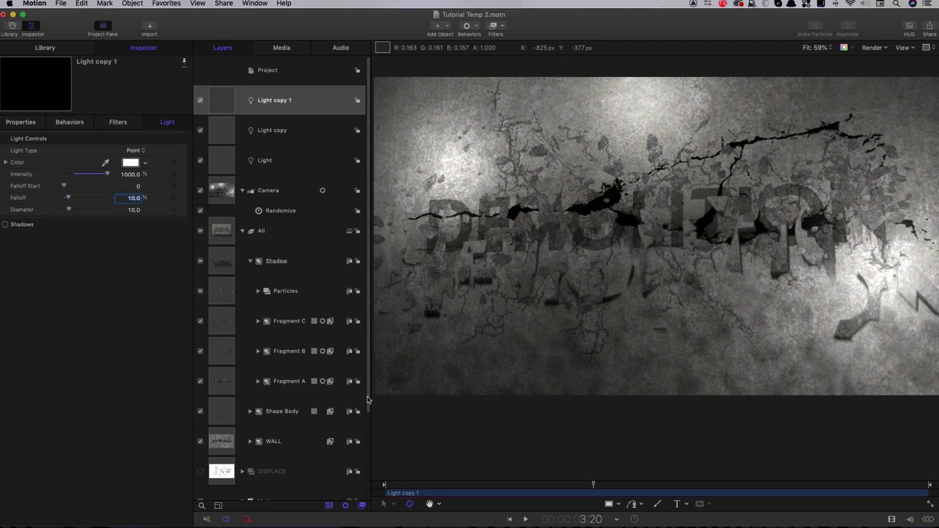
left_click_drag(595, 486, 510, 490)
key("space")
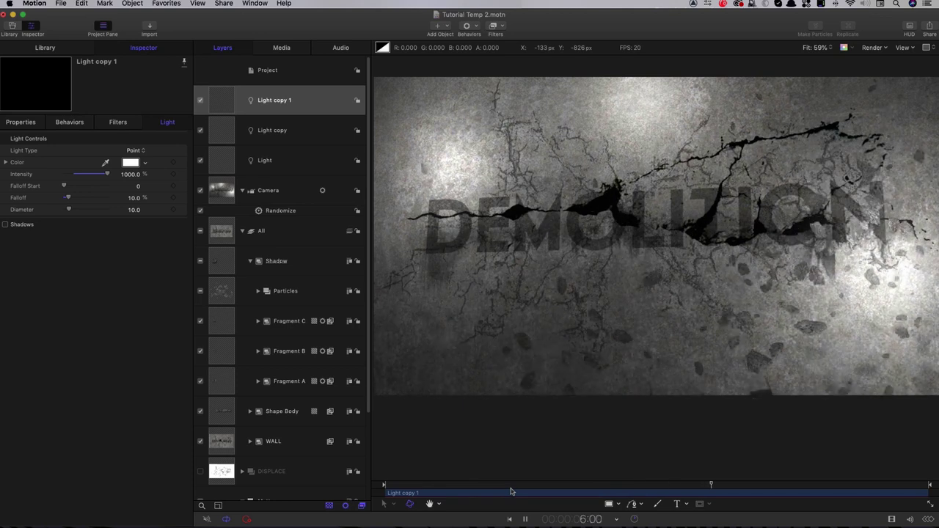
key("space")
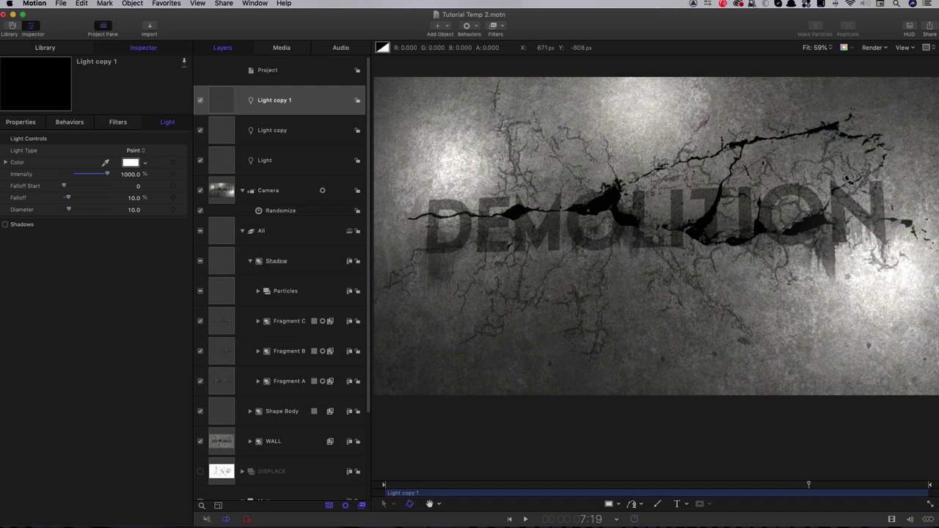
Step: Expand the WALL group and import Smudge.jpg into it
scroll(249, 438, "down", 1)
left_click(250, 438)
scroll(296, 355, "down", 10)
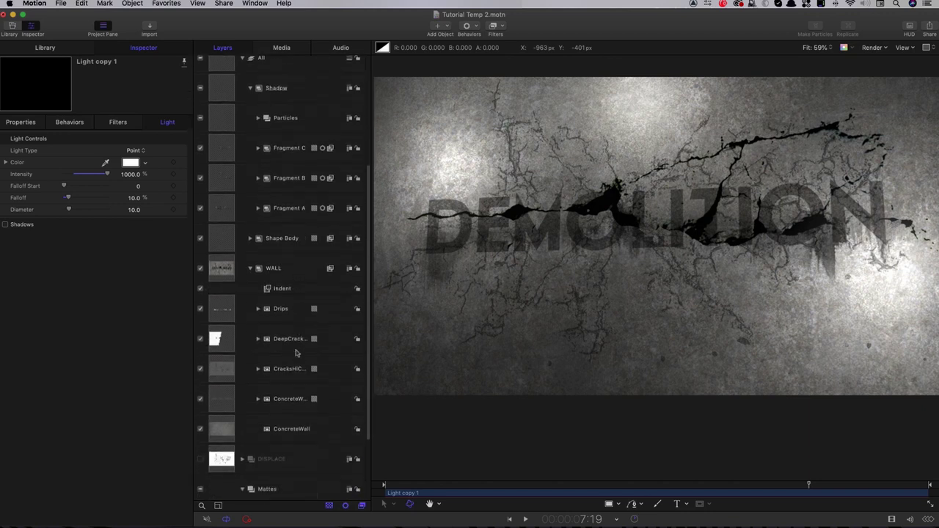
scroll(296, 355, "down", 1)
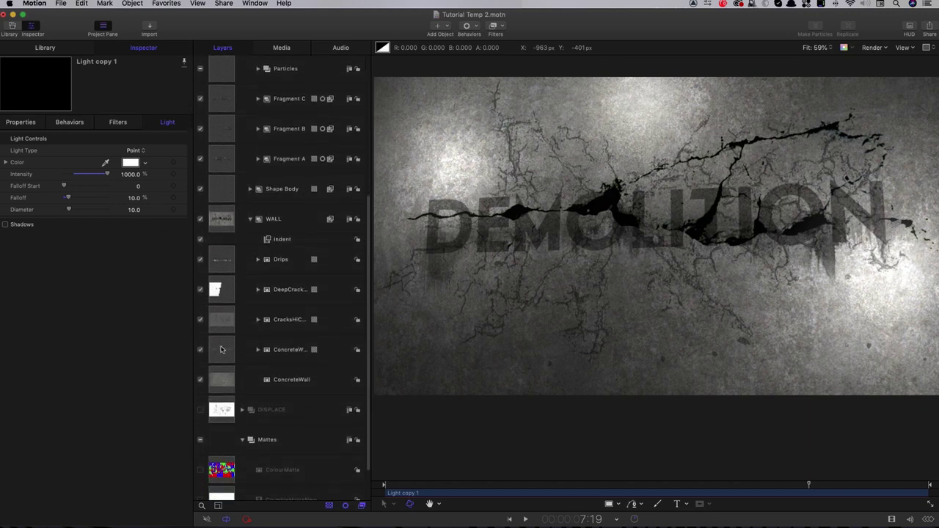
left_click(221, 349)
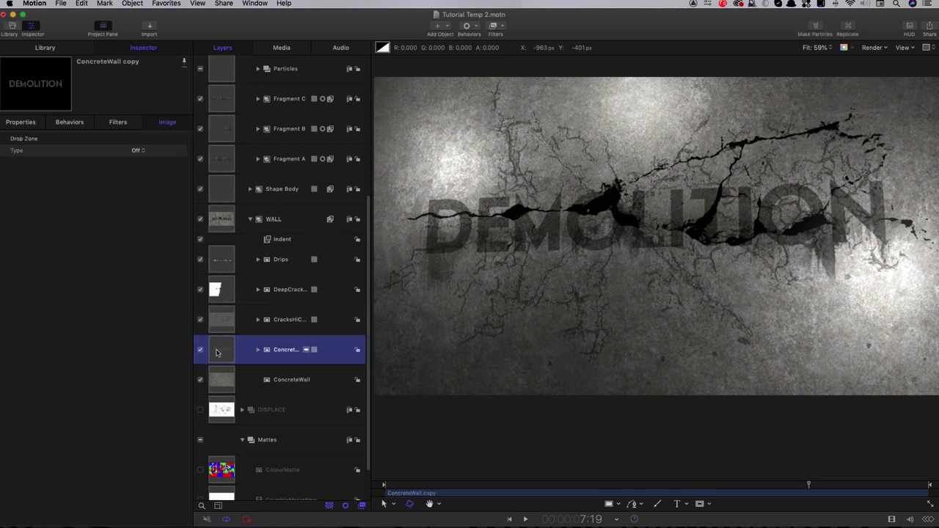
left_click(150, 27)
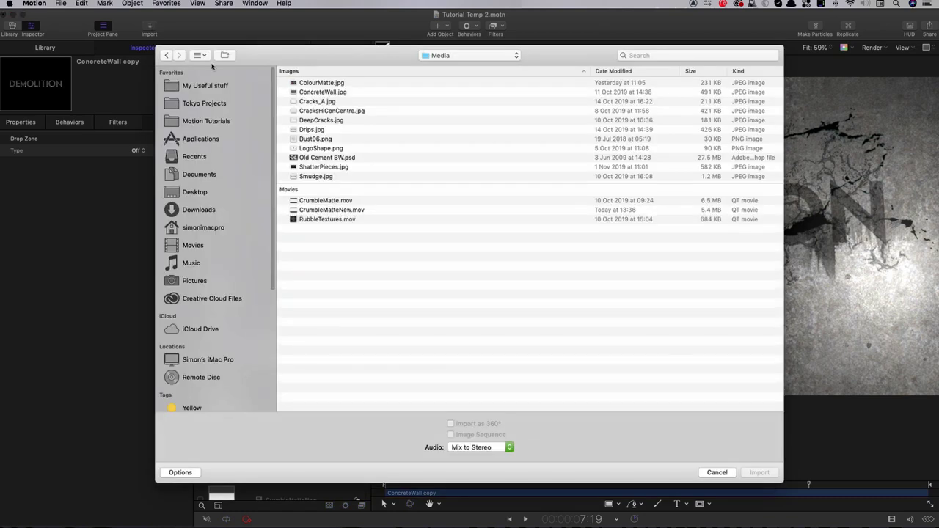
left_click(317, 178)
left_click(760, 474)
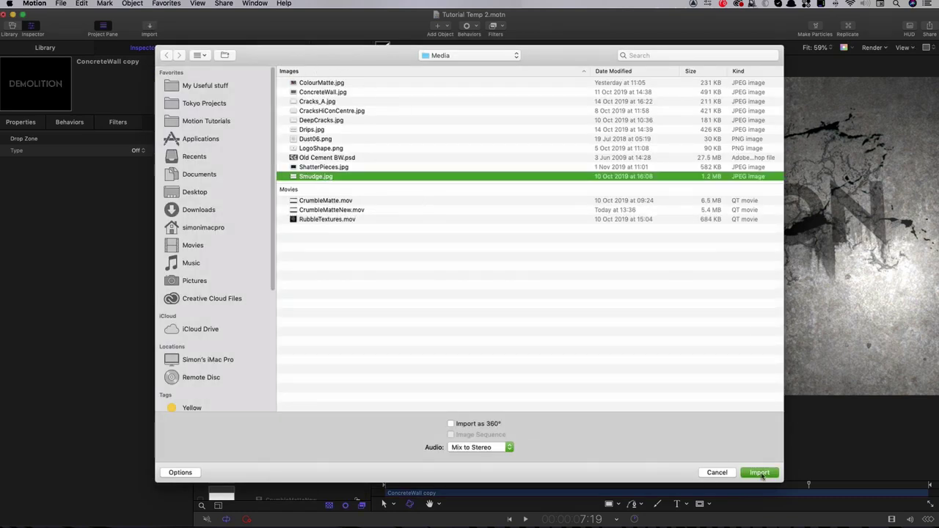
Step: Set the Smudge layer's Scale to 75%
key("F1")
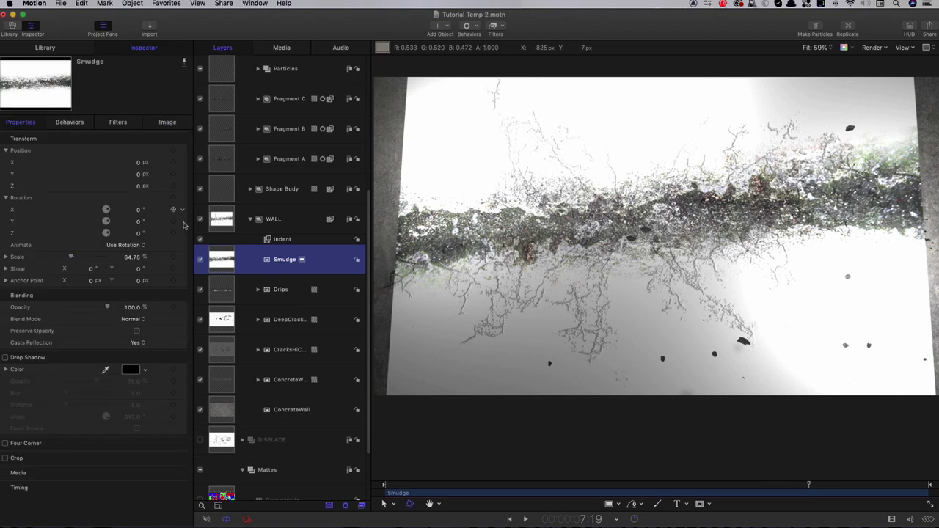
left_click(130, 259)
type("7")
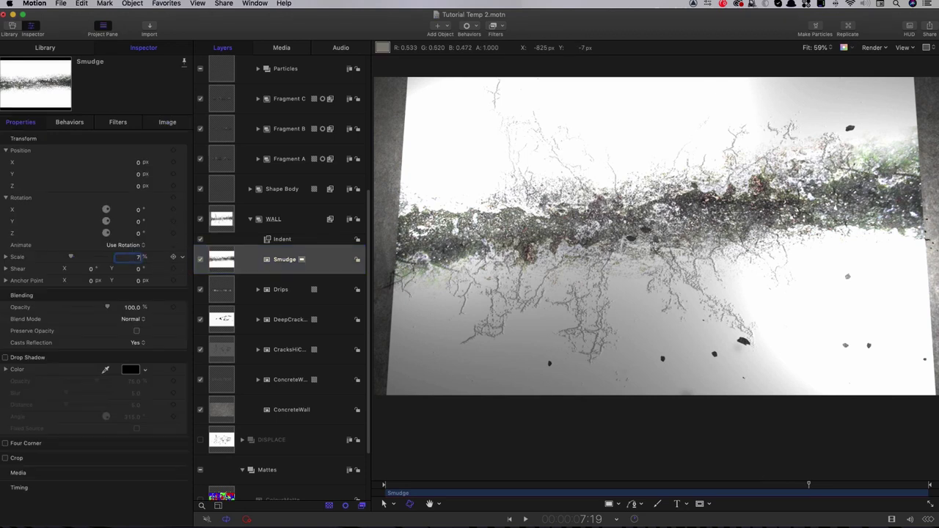
type("5")
key("Return")
Step: Put the Smudge layer in its own group and enable Fixed Resolution for that group
scroll(221, 220, "down", 3)
left_click(220, 186)
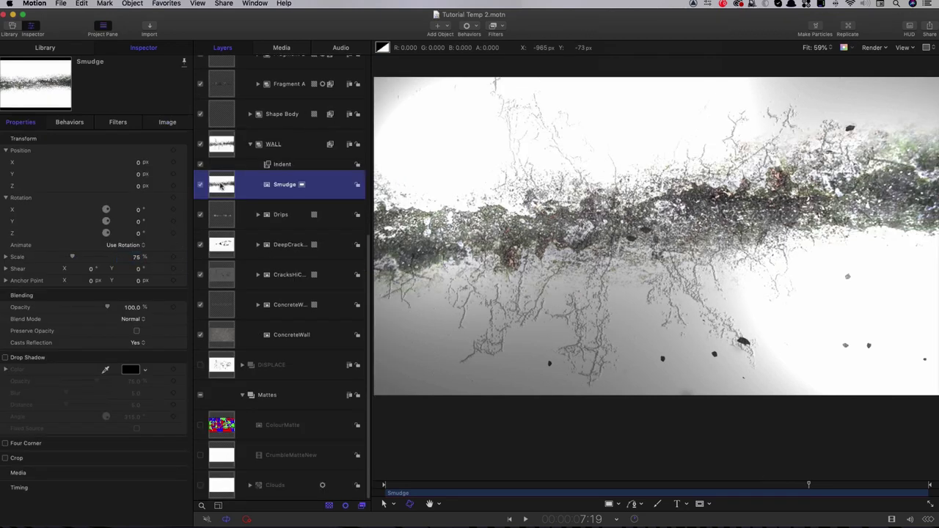
right_click(220, 185)
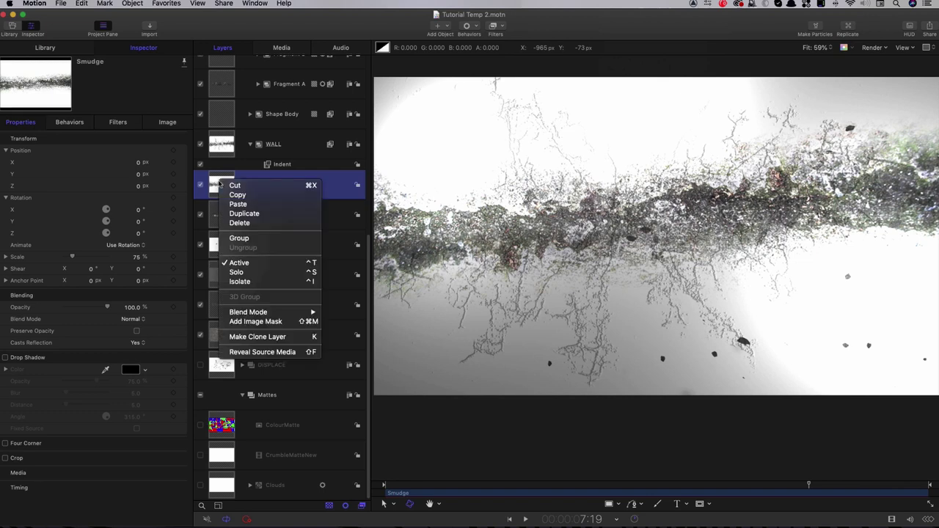
left_click(238, 238)
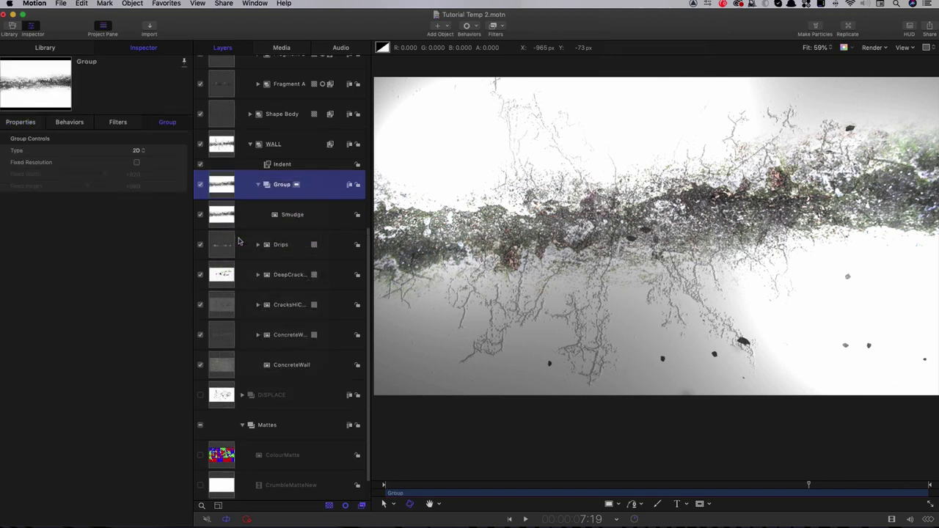
left_click(137, 162)
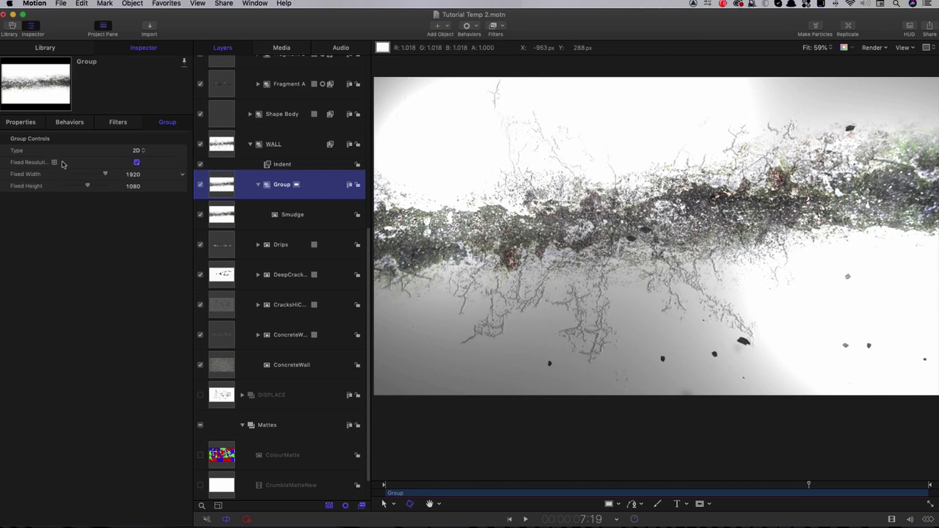
Step: Set the Smudge group's Blend Mode to Multiply and its Opacity to 60%
left_click(20, 122)
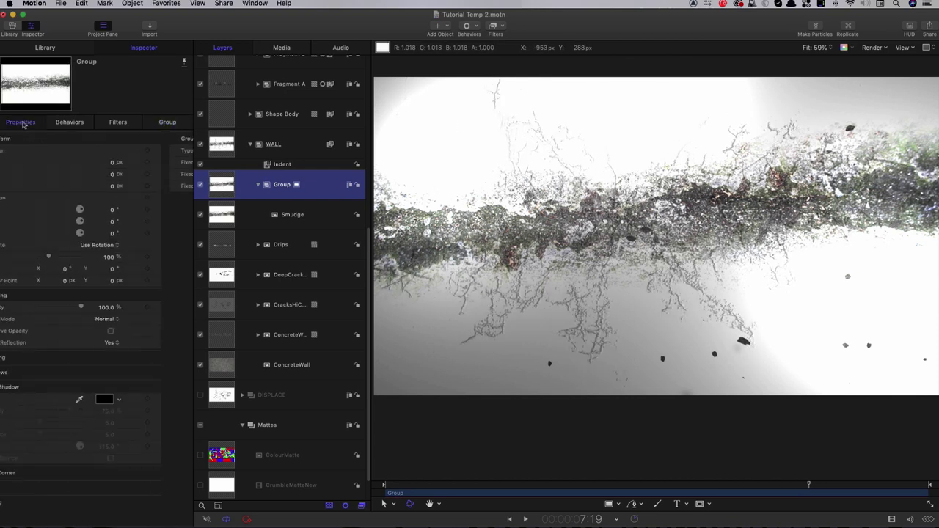
left_click(129, 321)
left_click(130, 352)
left_click(132, 309)
type("60")
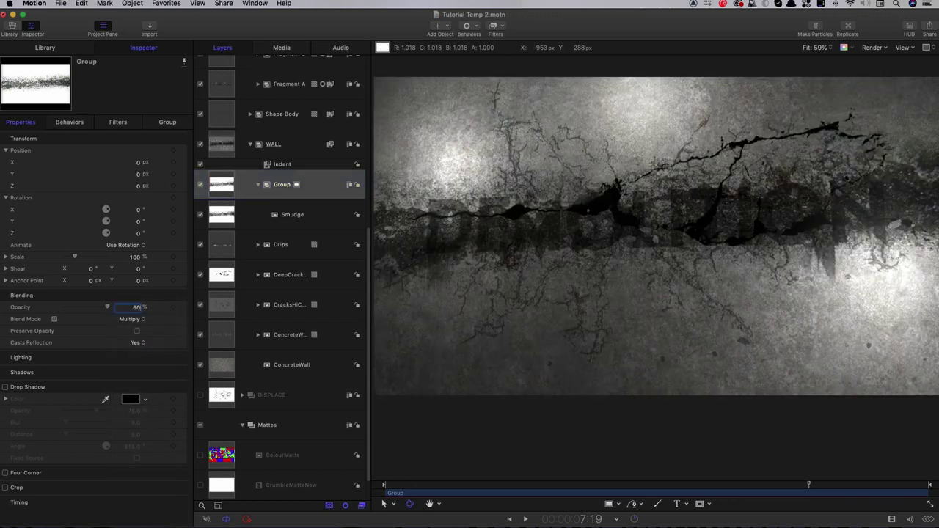
key("Return")
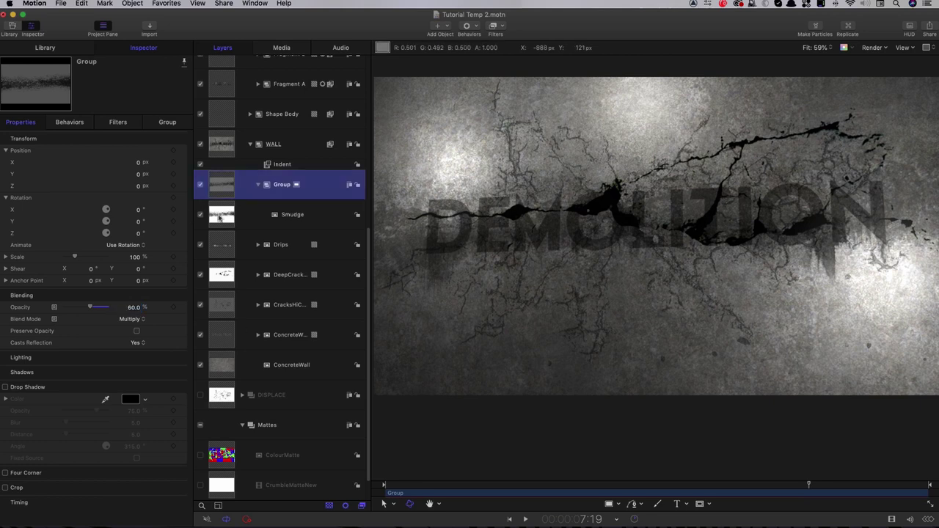
Step: Add an image mask to the Smudge layer, using CrumbleMatteNew as its source and Luminance as the source channel
left_click(219, 218)
right_click(219, 215)
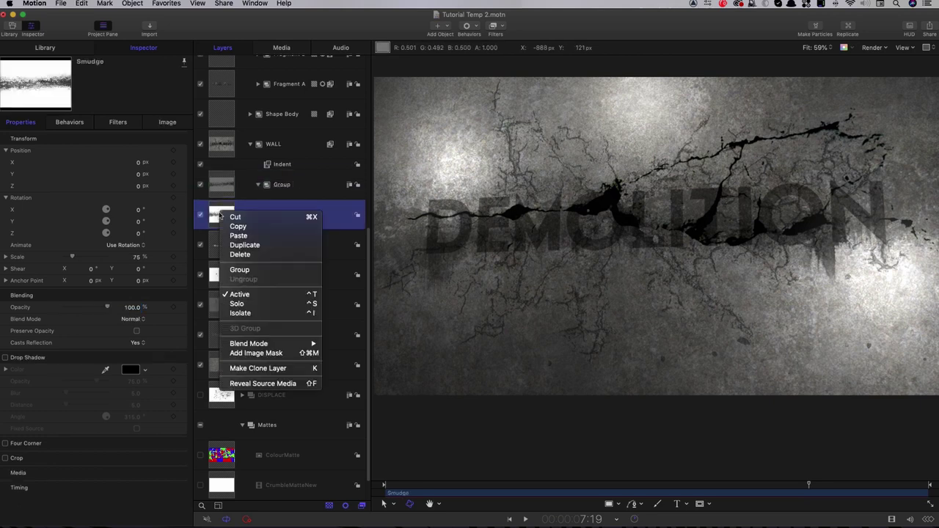
left_click(268, 353)
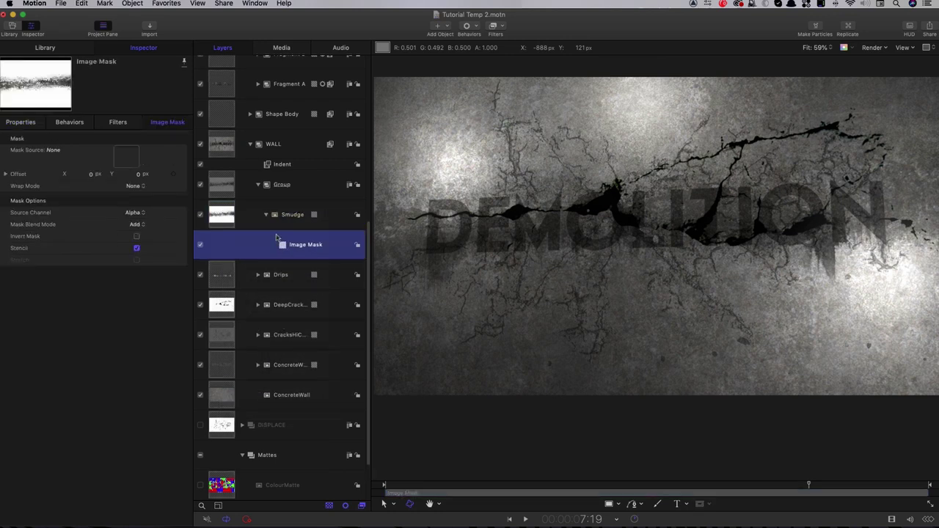
scroll(283, 479, "down", 3)
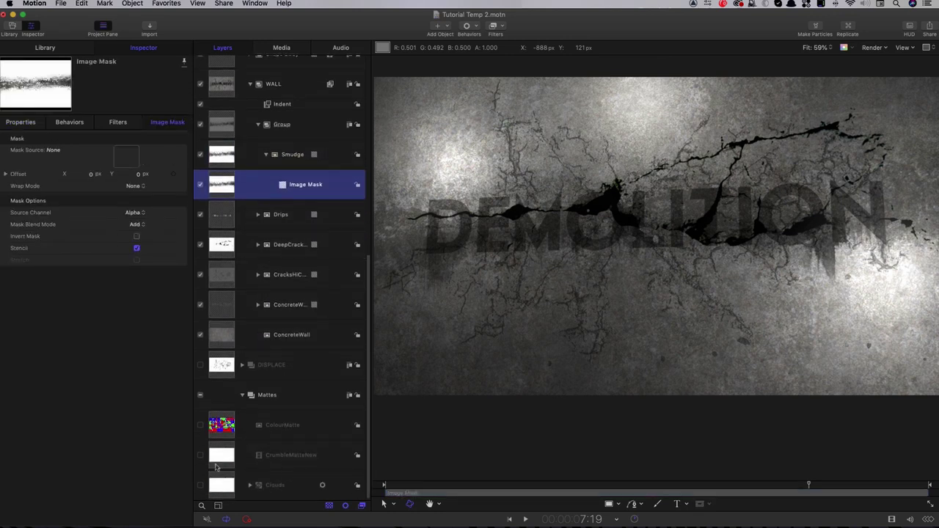
left_click_drag(218, 461, 126, 154)
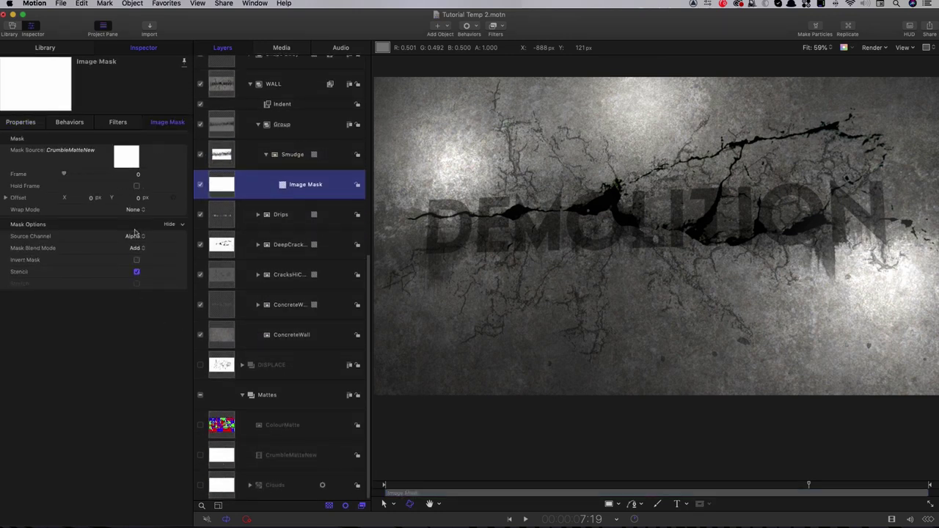
left_click(134, 245)
Step: Go to 6:07 and compare the wall with the Smudge group hidden and shown
left_click_drag(581, 486, 727, 485)
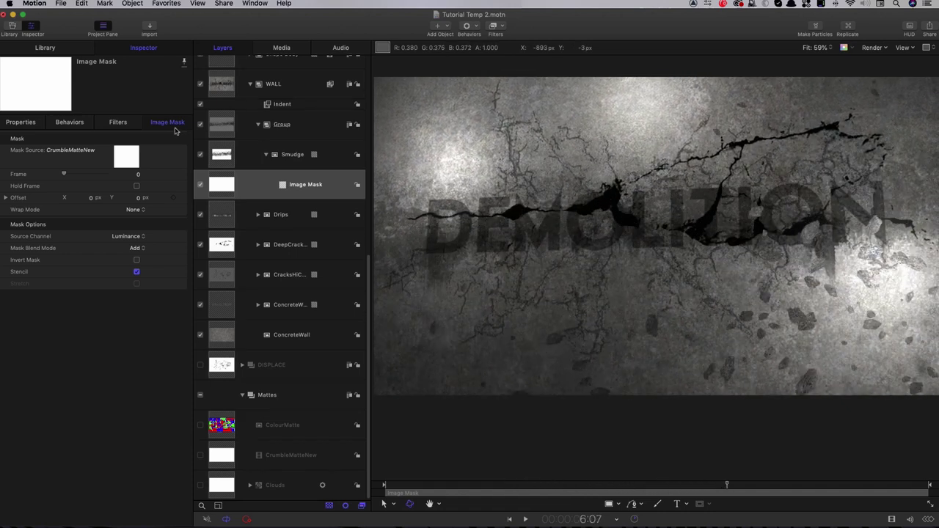
left_click(202, 125)
left_click(202, 124)
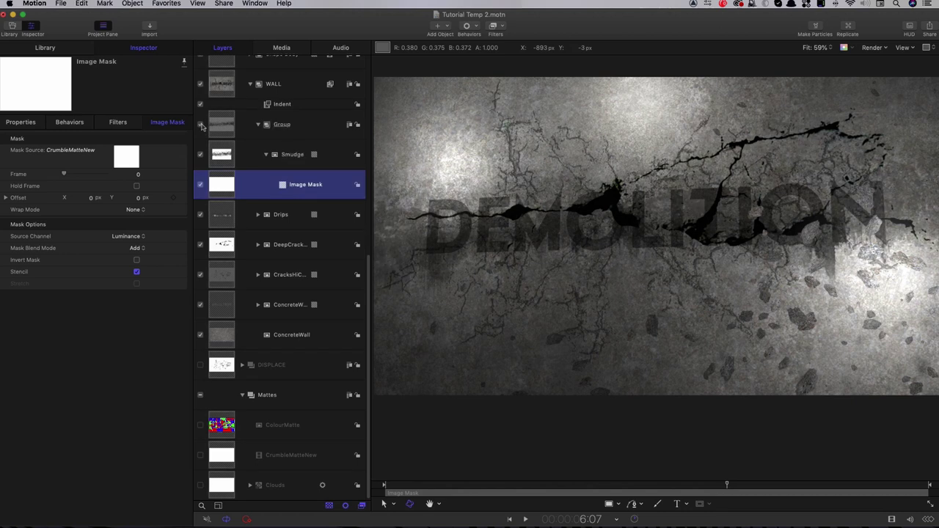
left_click(202, 125)
left_click(202, 125)
Step: Mask the Smudge layer with an inverted rectangle mask across its middle, in Subtract mode with Feather -146
left_click(213, 158)
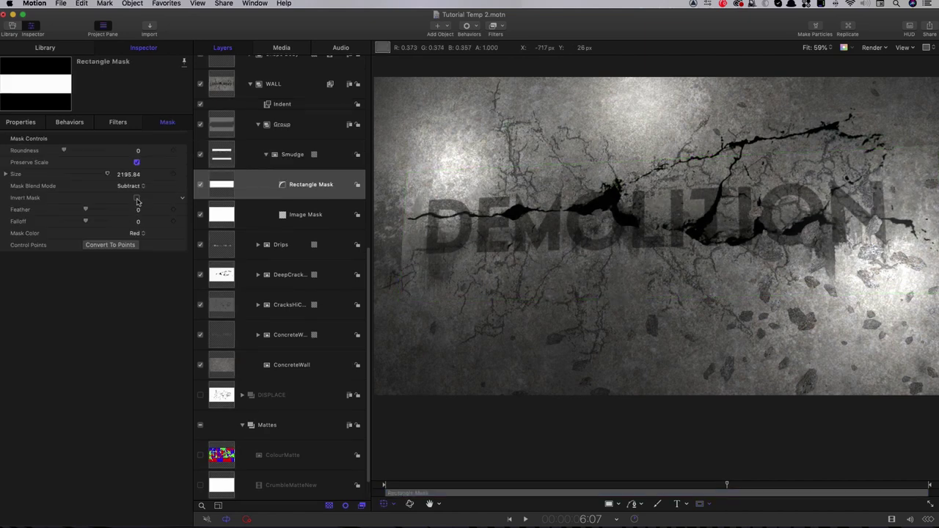
left_click(136, 199)
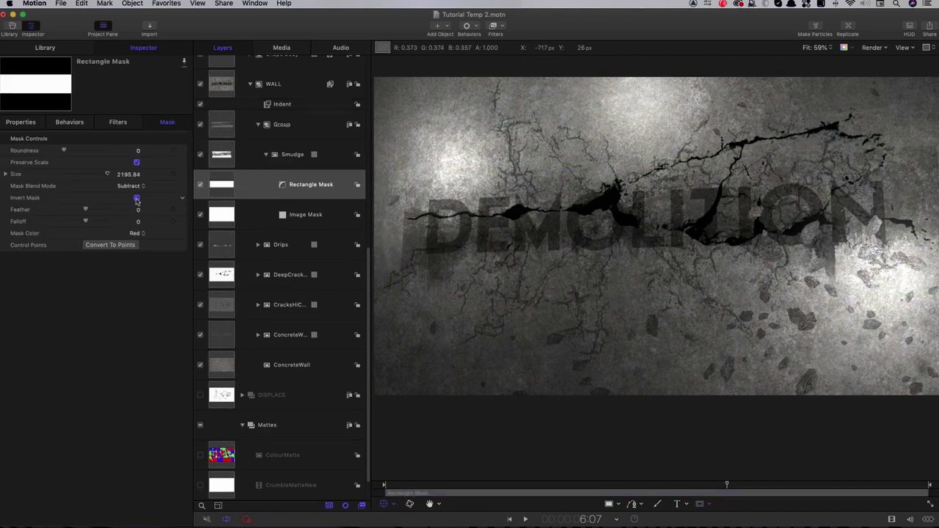
left_click_drag(138, 210, 66, 210)
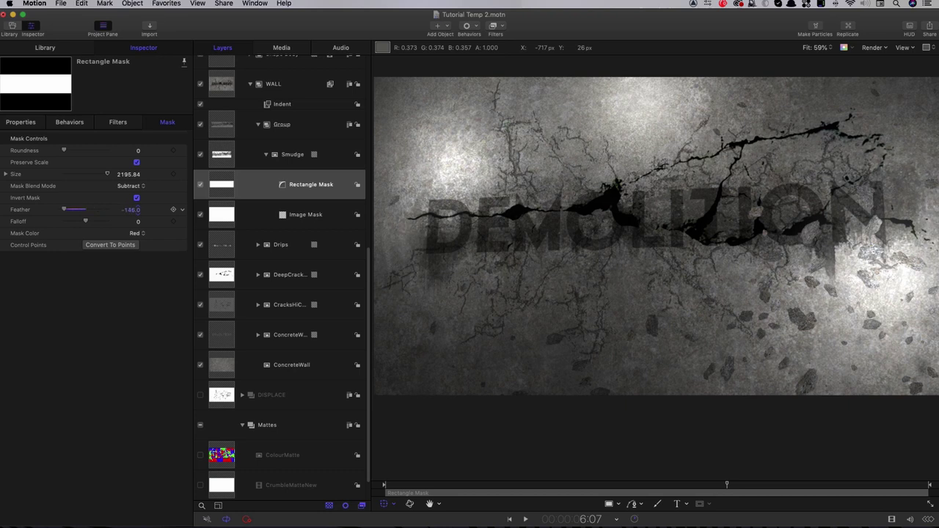
left_click_drag(66, 210, 65, 210)
Step: Compare the wall near 7:22 with the masked Smudge group hidden and shown
left_click_drag(725, 486, 819, 493)
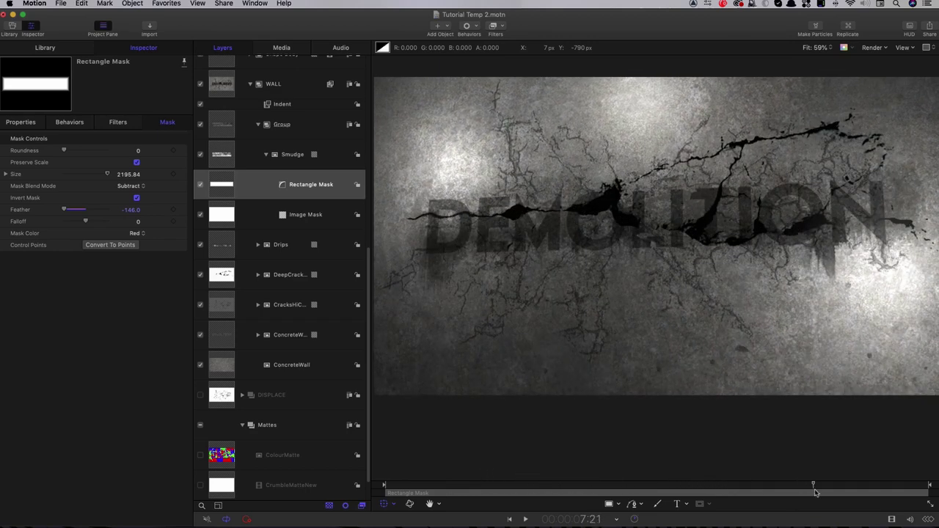
left_click(201, 125)
left_click(200, 124)
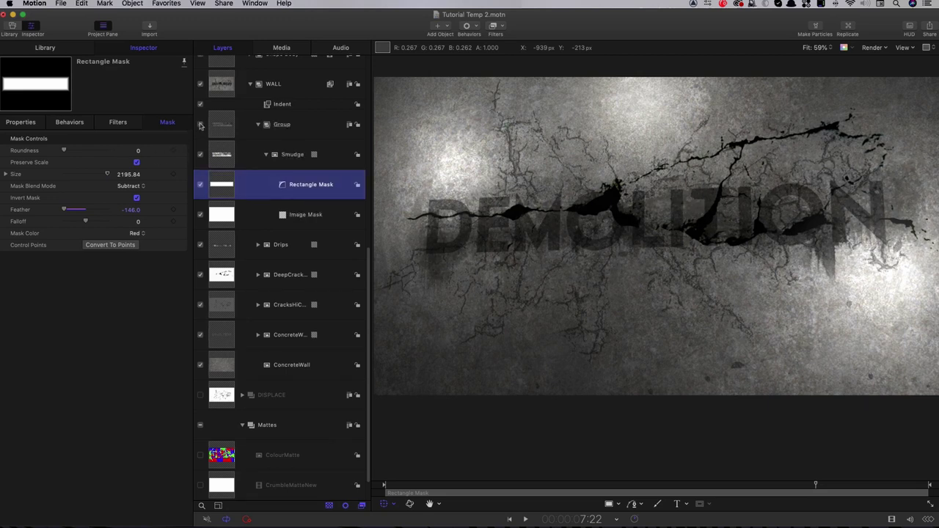
left_click(756, 490)
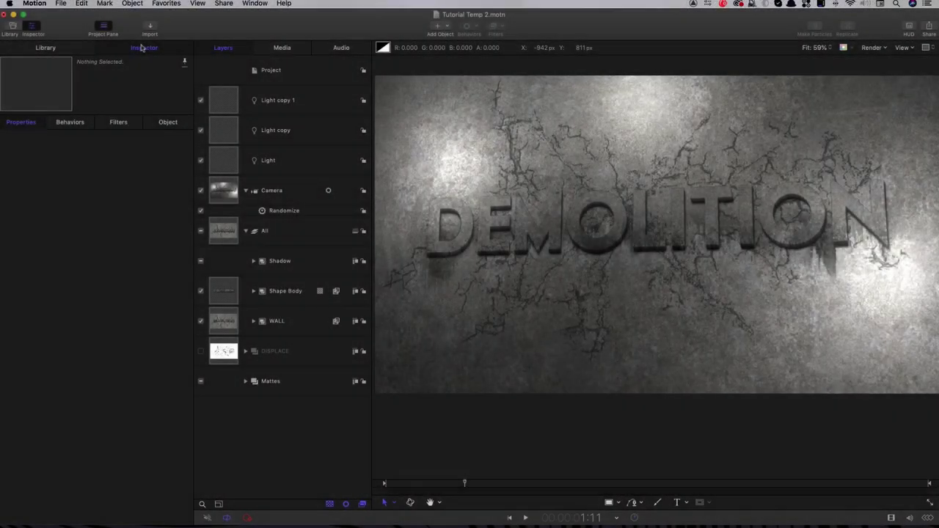
Step: Change the DEMOLITION text layer in the SHAPE group, inside DISPLACE's INVERT group, to read DEMOLISH
left_click(247, 353)
scroll(298, 379, "down", 2)
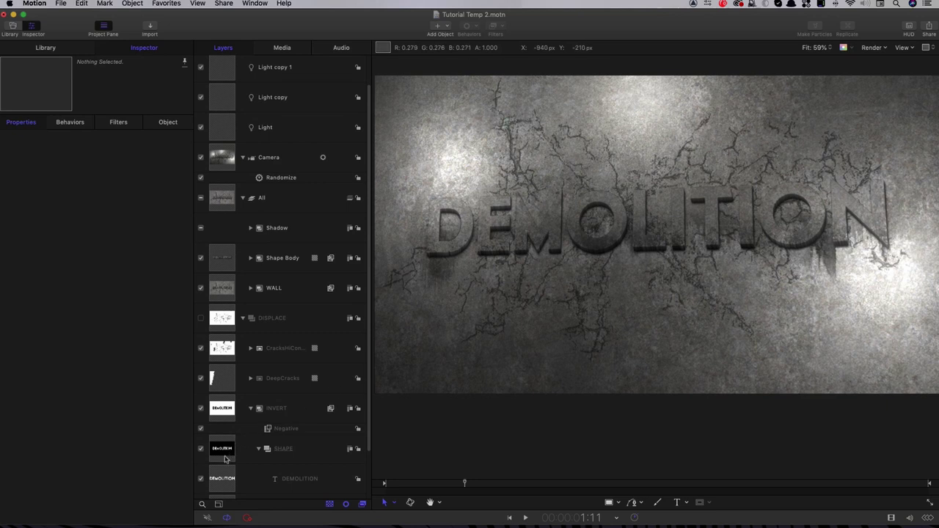
scroll(293, 433, "down", 2)
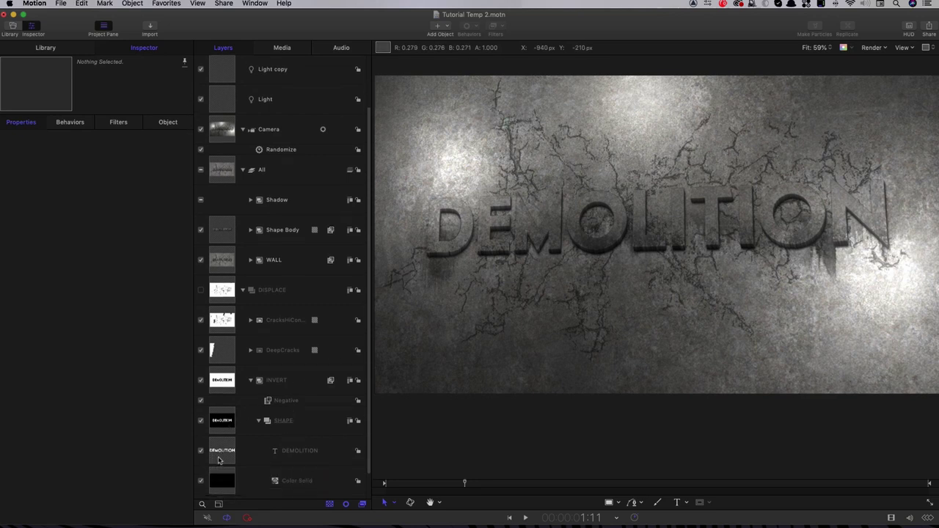
left_click(220, 456)
left_click(169, 123)
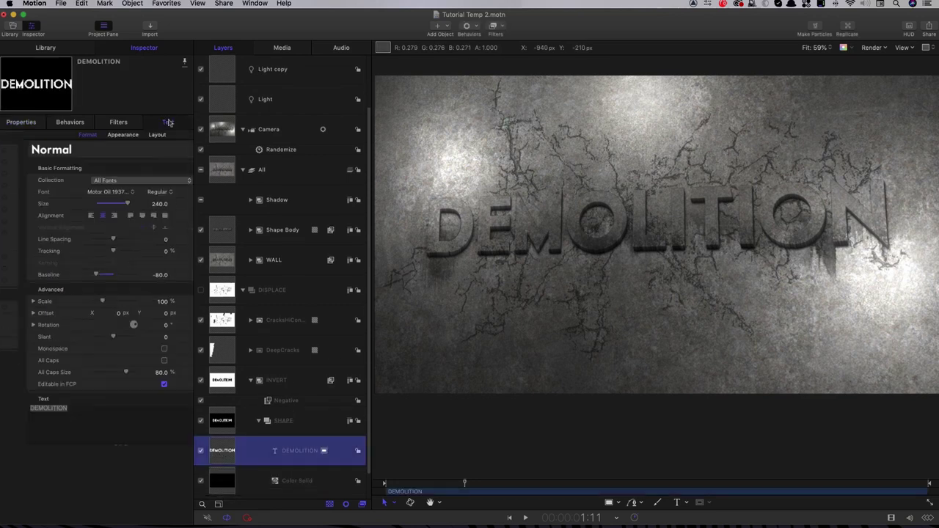
left_click(59, 408)
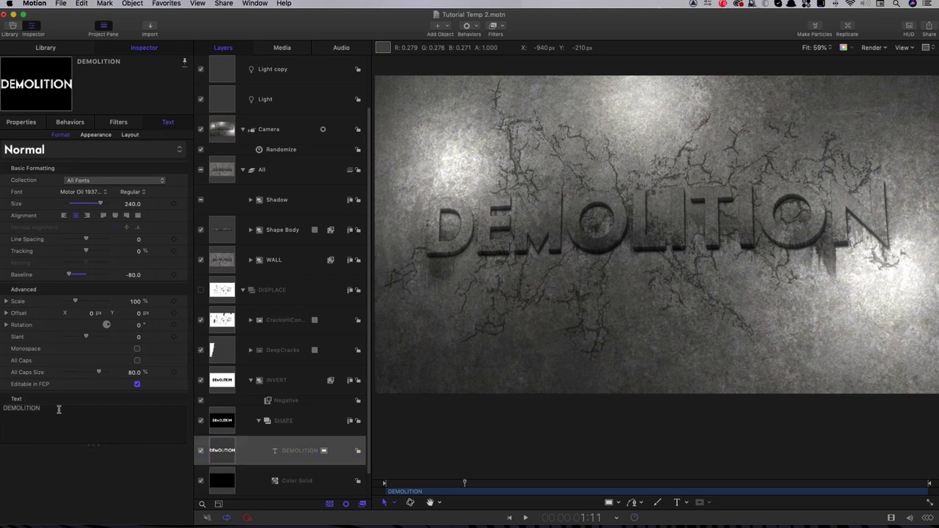
key("BackSpace")
key("BackSpace")
key("BackSpace")
key("BackSpace")
type("S")
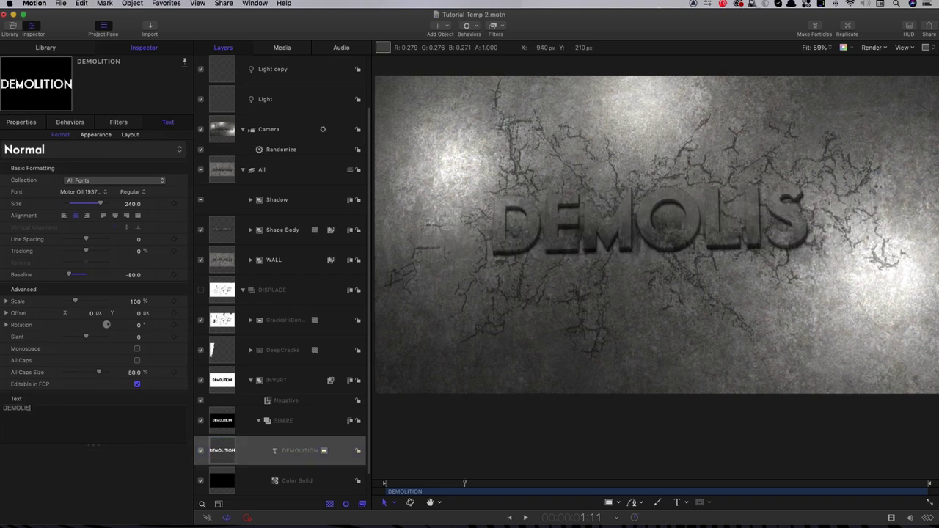
type("H")
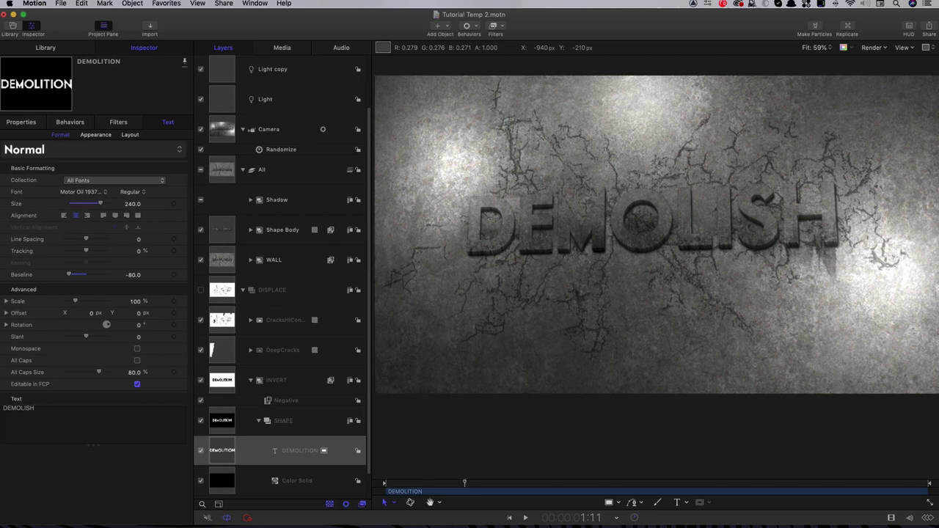
Step: Import LogoShape.png into the SHAPE group above the text and hide the text layer
left_click(149, 30)
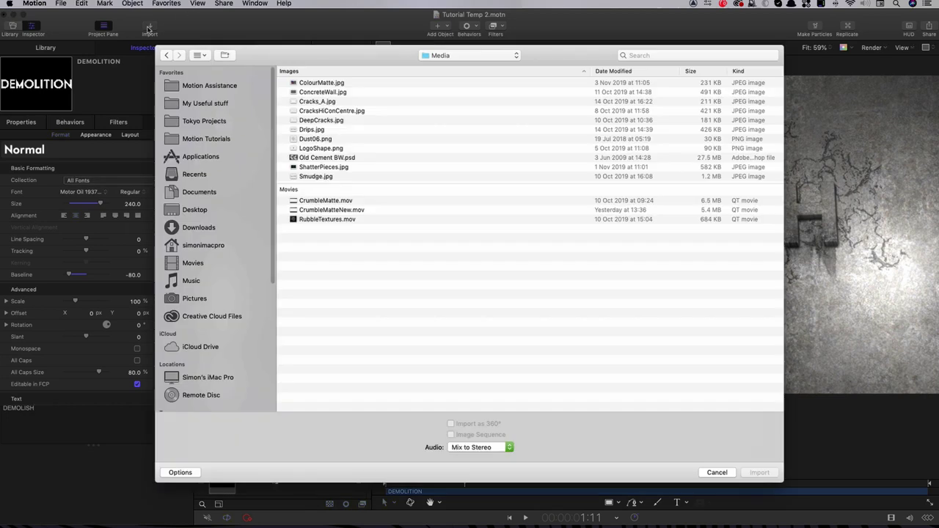
left_click(317, 149)
left_click(769, 475)
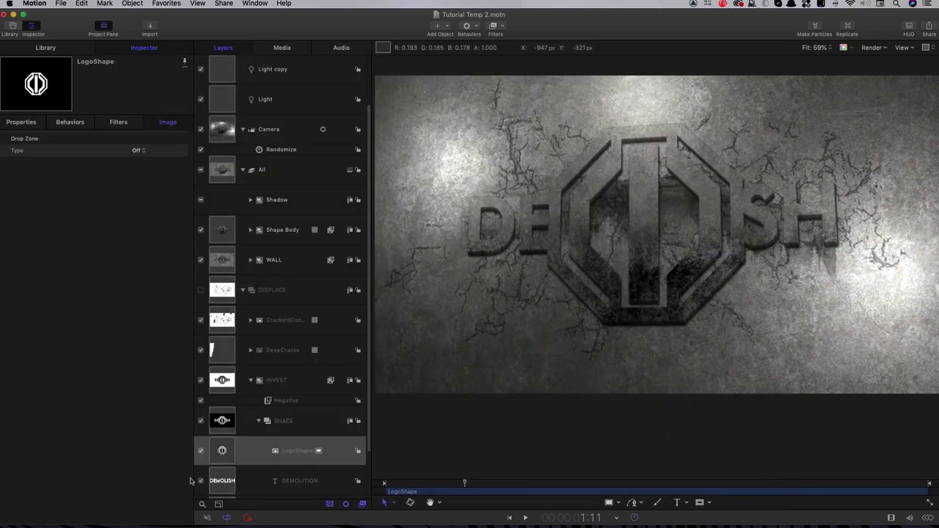
left_click(201, 481)
Step: Scrub back and forth through the timeline to preview the logo shape crumbling off the wall
left_click_drag(464, 484, 640, 499)
left_click_drag(563, 495, 516, 496)
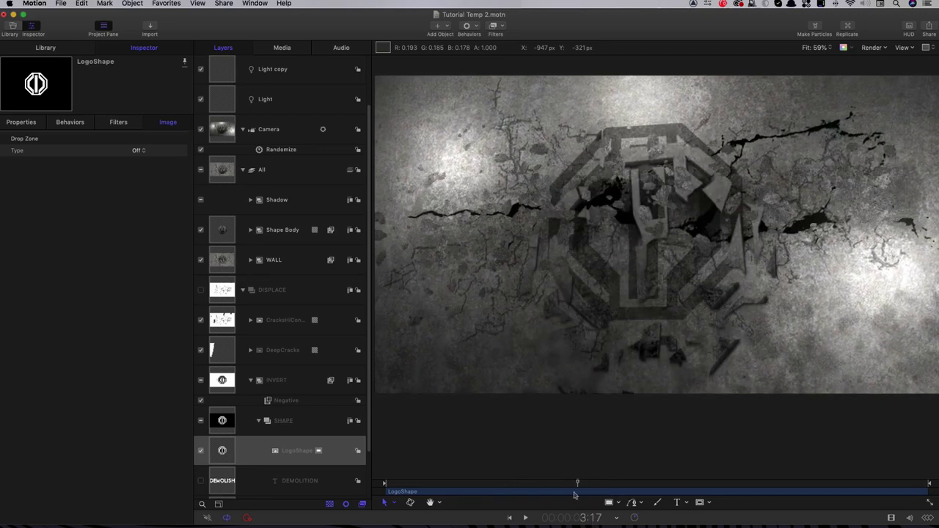
left_click_drag(622, 495, 550, 487)
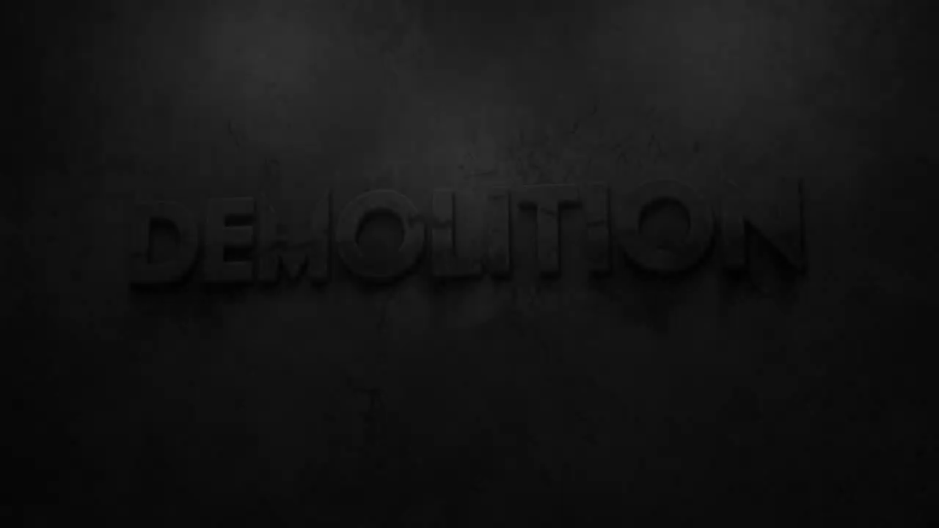